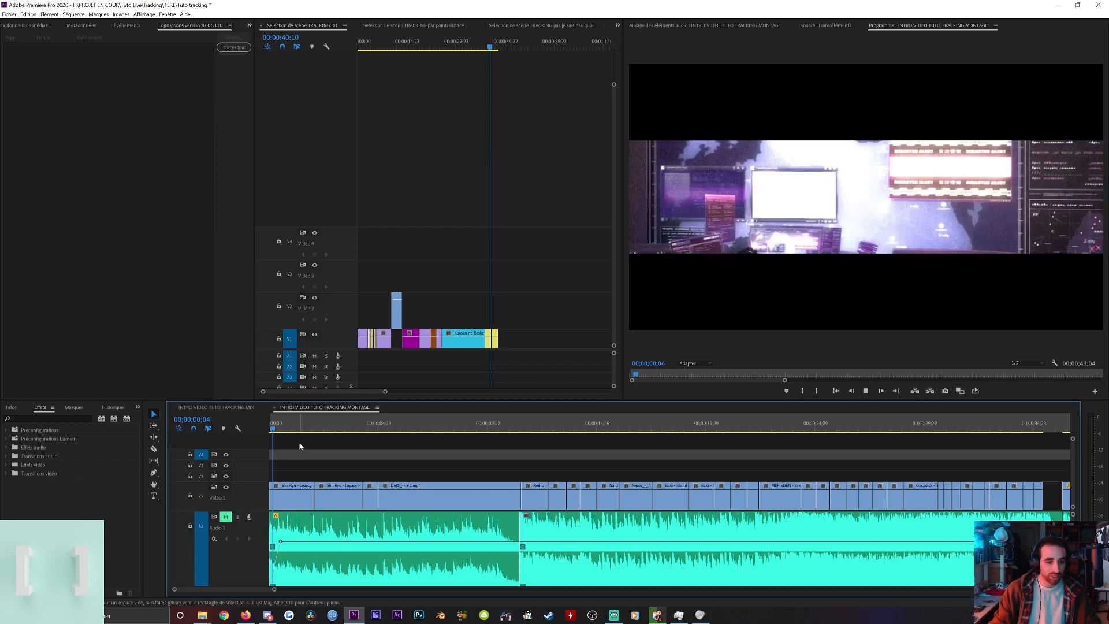
Play and scrub the opening shots of the intro montage, from the alert monitors and city screen to the gold star badge.
key(space)
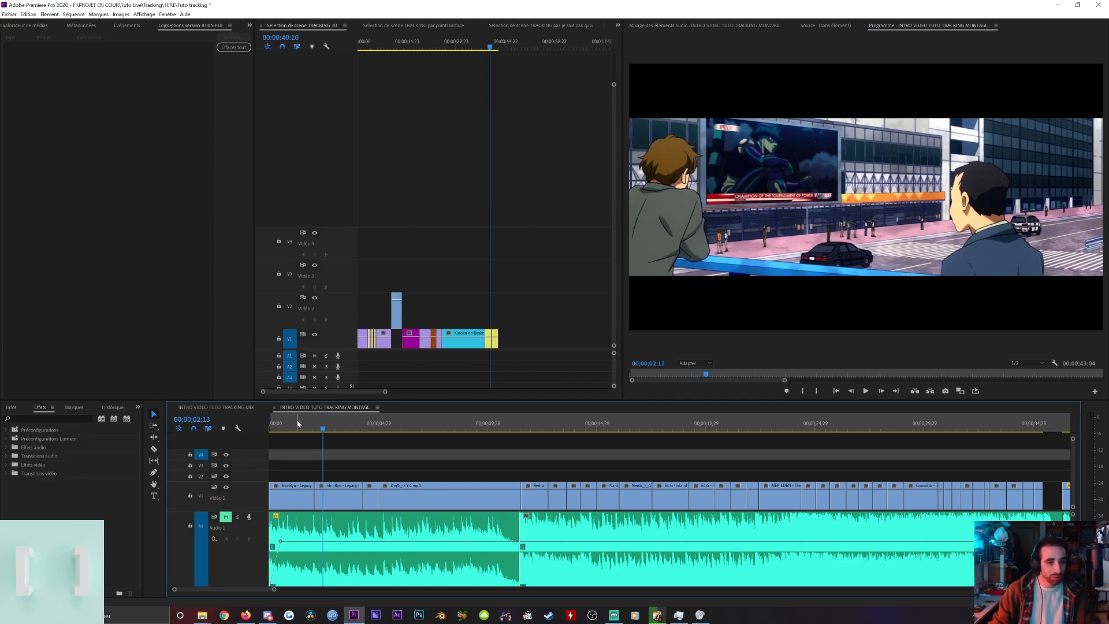
click(283, 425)
drag(281, 426, 274, 426)
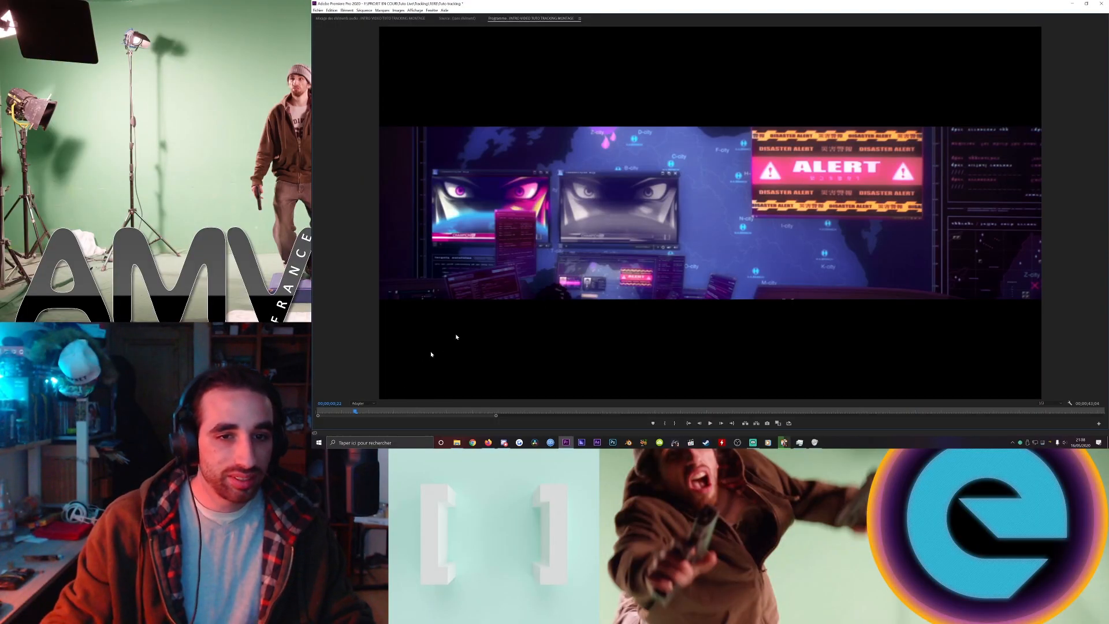
key(space)
key(space)
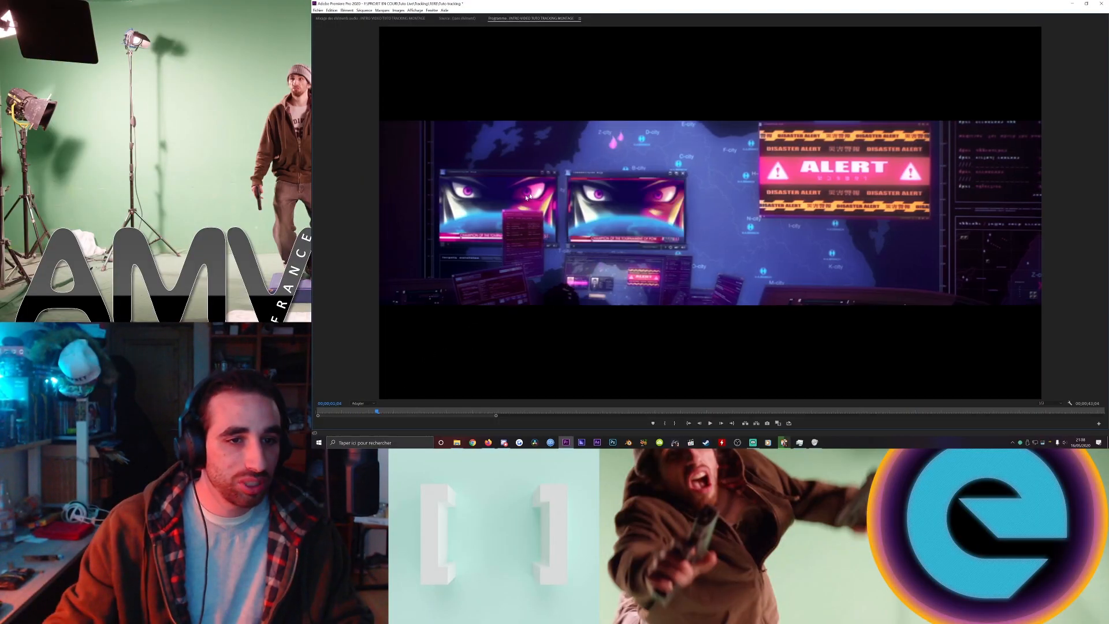
key(space)
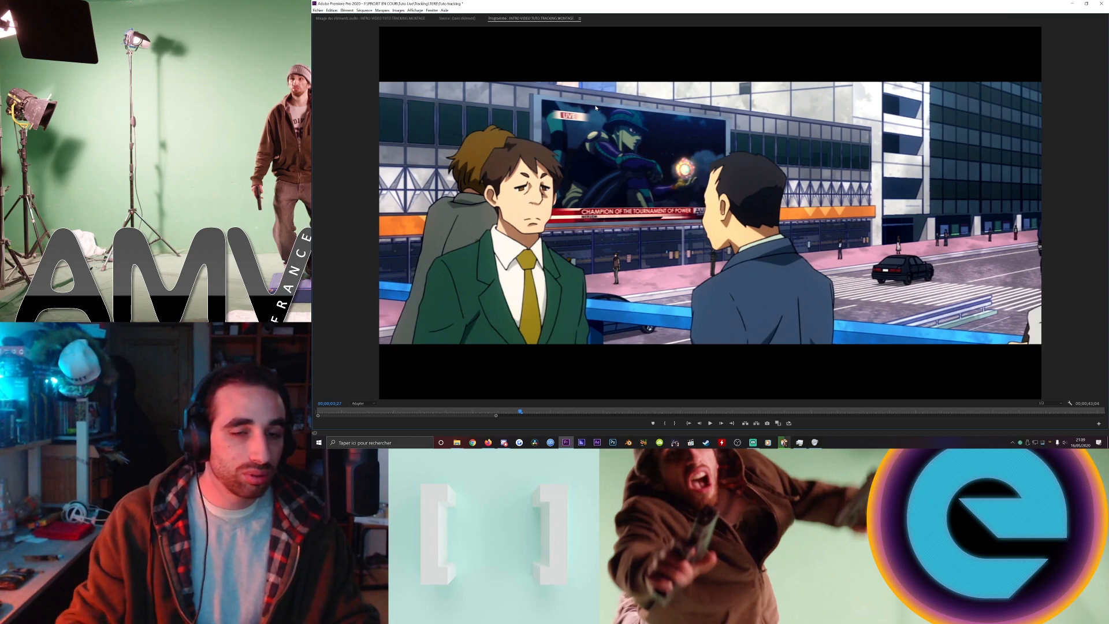
key(space)
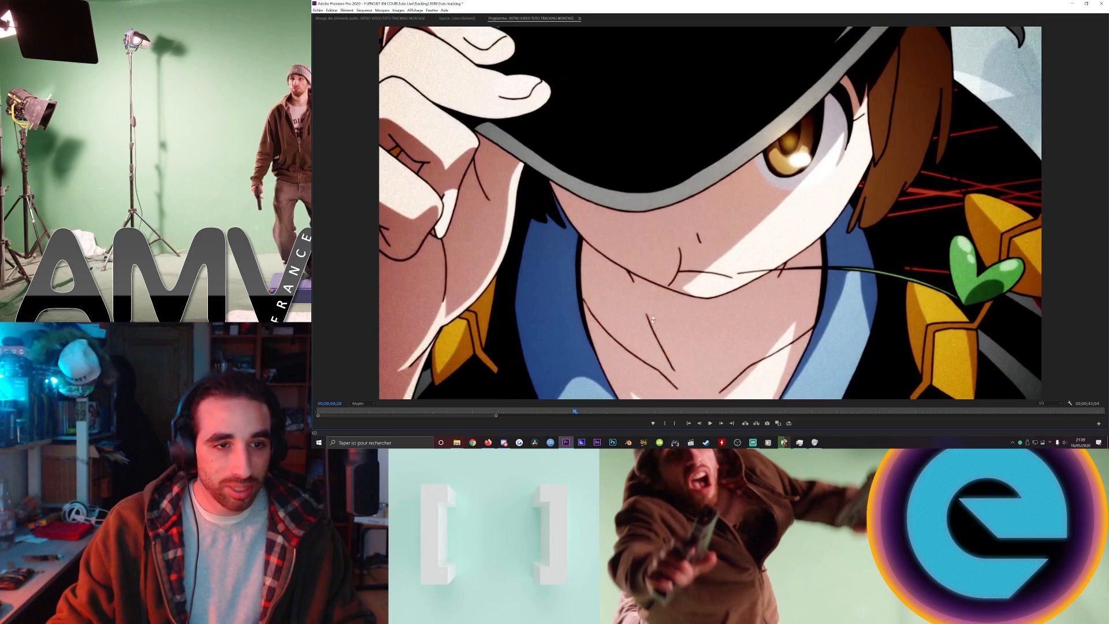
drag(574, 414, 546, 413)
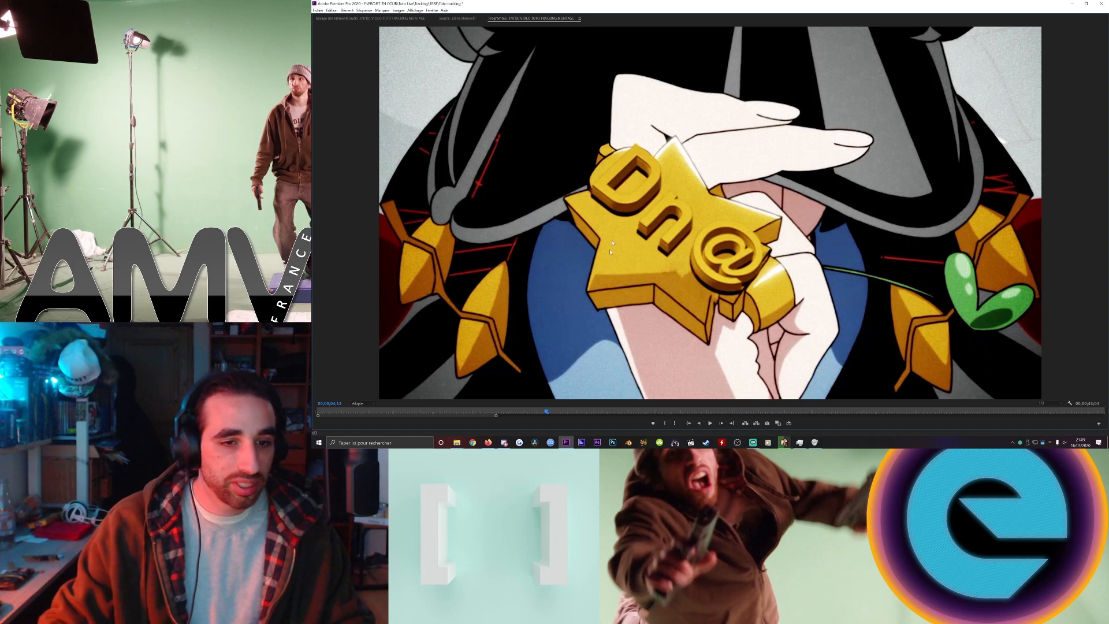
mouse_move(544, 412)
mouse_down()
mouse_move(564, 409)
mouse_move(543, 409)
mouse_move(554, 409)
mouse_up()
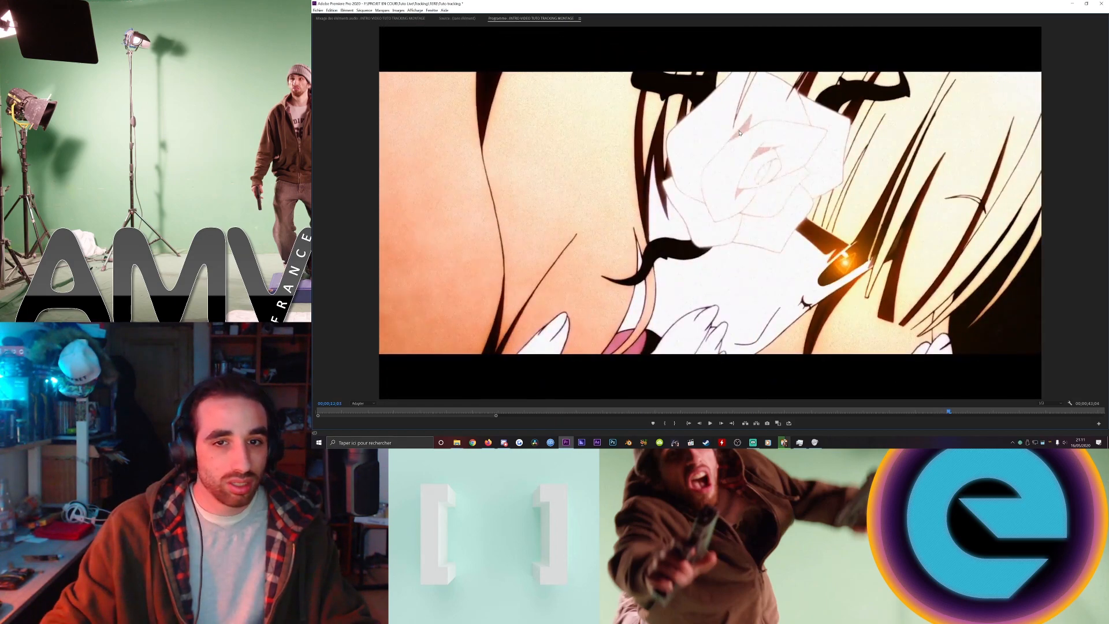
Go back and forth frame by frame through the close-up of the rose covering the character's eye.
key(Right)
key(Right)
key(Right)
key(Right)
key(Right)
key(Right)
key(Right)
key(Right)
key(Right)
key(Right)
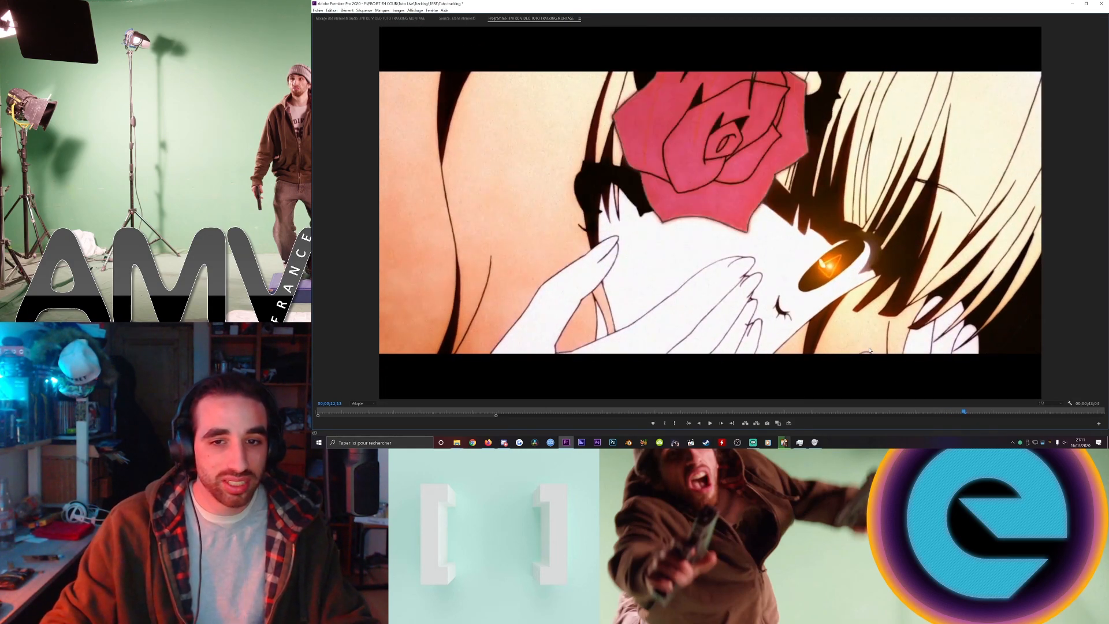
key(Left)
key(Left)
key(Left)
key(Left)
key(Left)
key(Left)
key(Left)
key(Left)
key(Left)
key(Left)
key(Left)
key(Left)
key(Left)
key(Left)
key(Left)
key(Left)
key(Left)
key(Left)
key(Left)
key(Left)
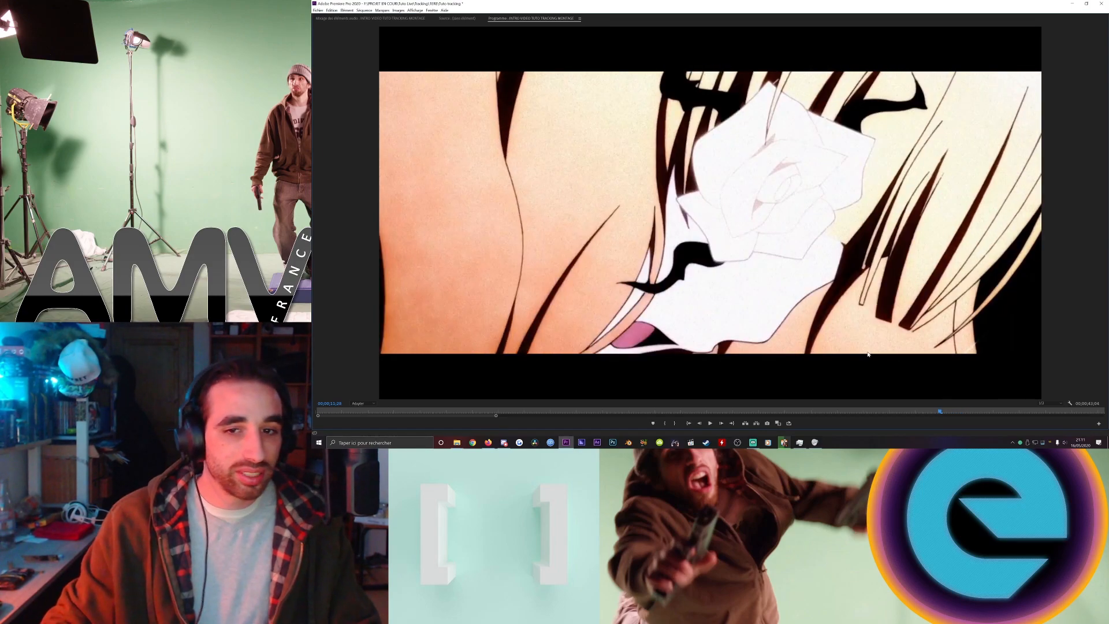
Examine the eye-in-triangle symbol over the rose frame by frame as the shot moves to the character's face.
key(Right)
key(Right)
key(Right)
key(Right)
key(Right)
key(Right)
key(Right)
key(Right)
key(Right)
key(Right)
key(Right)
key(Right)
key(Right)
key(Right)
key(Right)
key(Right)
key(Right)
key(Right)
key(Right)
key(Right)
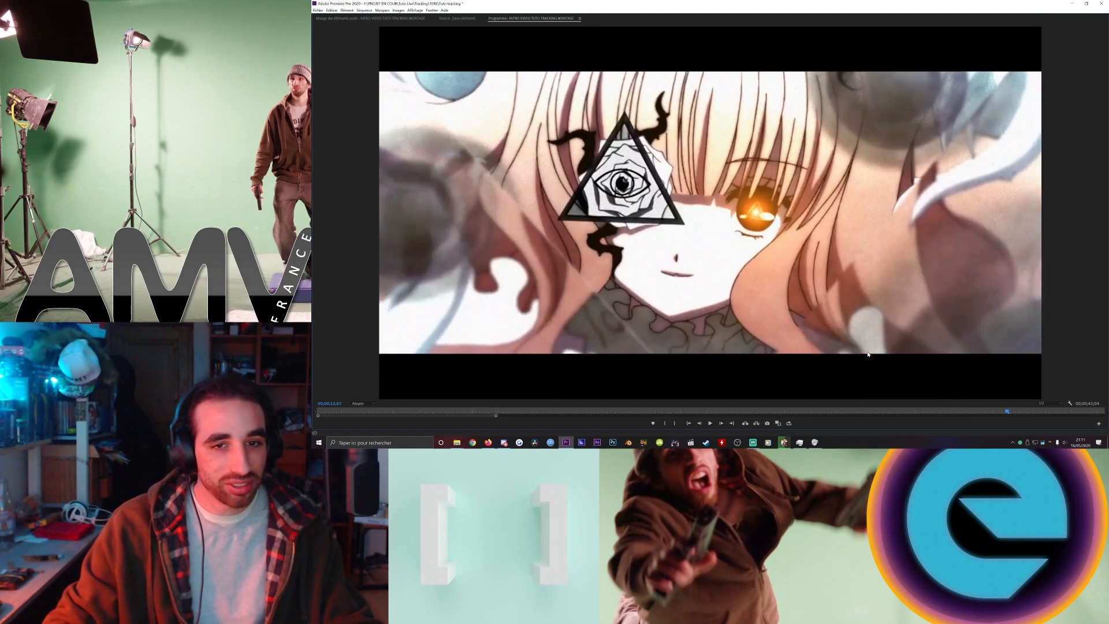
key(Left)
key(Left)
key(Left)
key(Left)
key(Left)
key(Left)
key(Left)
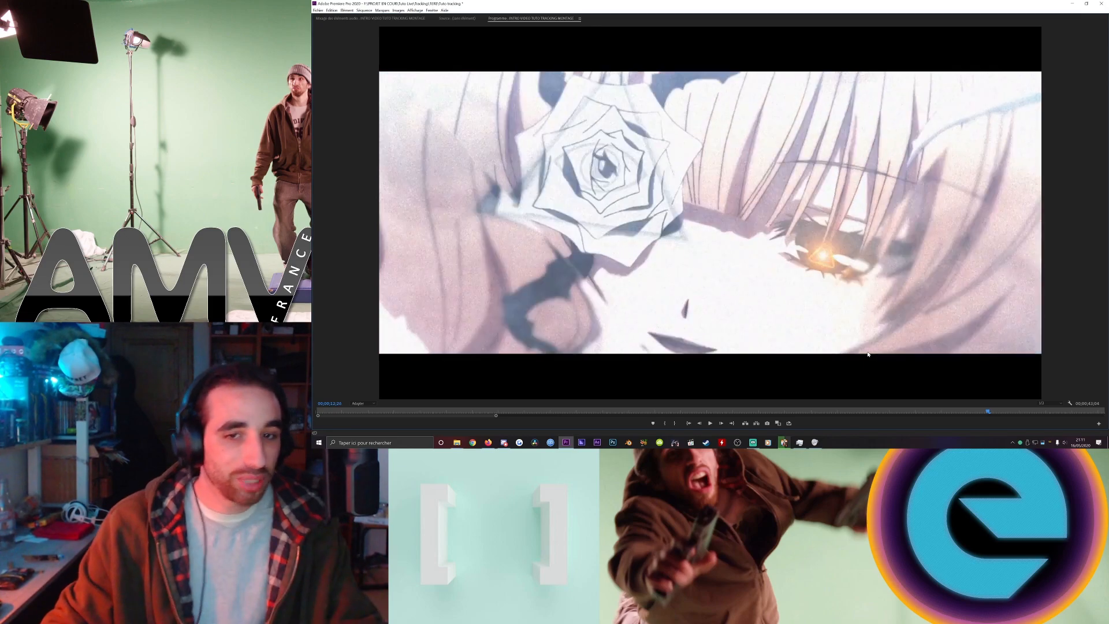
key(Right)
key(Right)
key(Right)
key(Right)
key(Right)
key(Right)
key(Right)
key(Right)
key(Right)
key(Right)
key(Right)
key(Right)
key(Right)
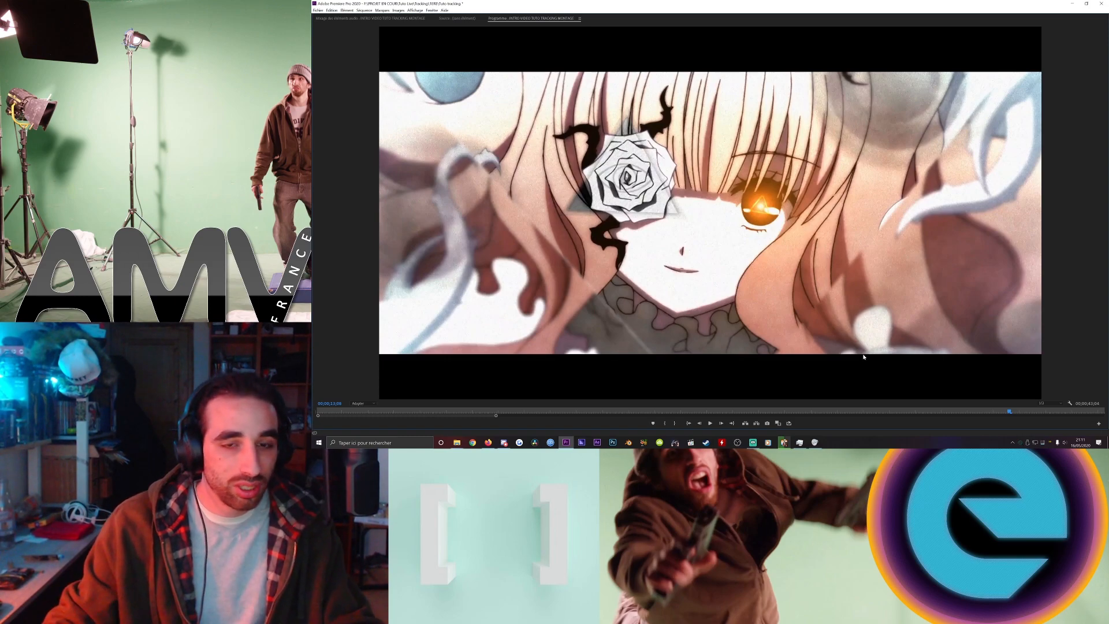
key(space)
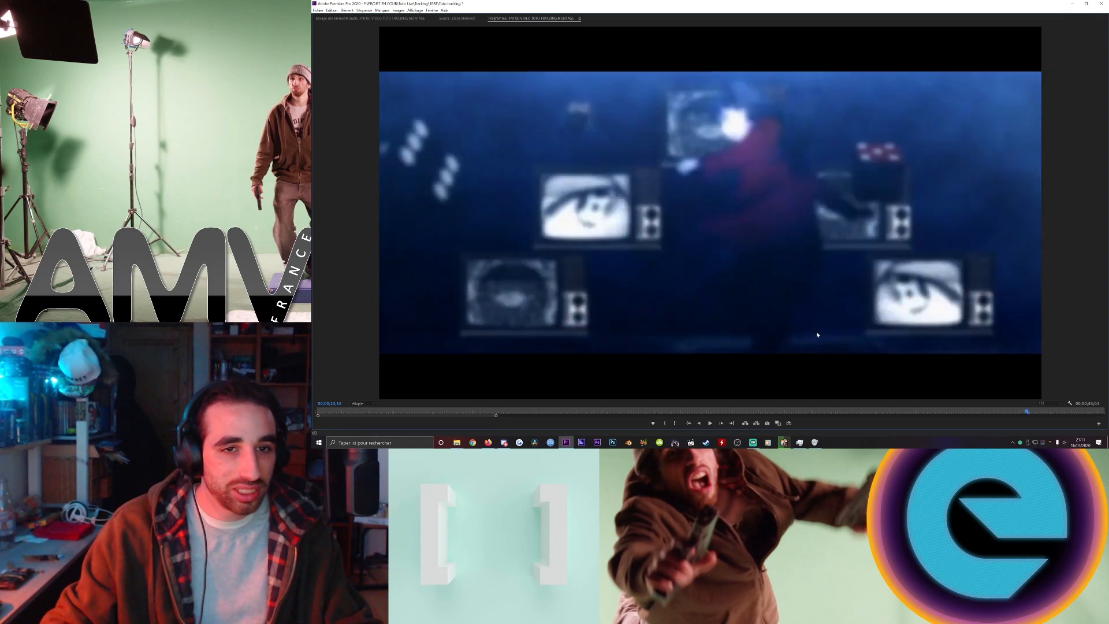
scroll(816, 333, up, 20)
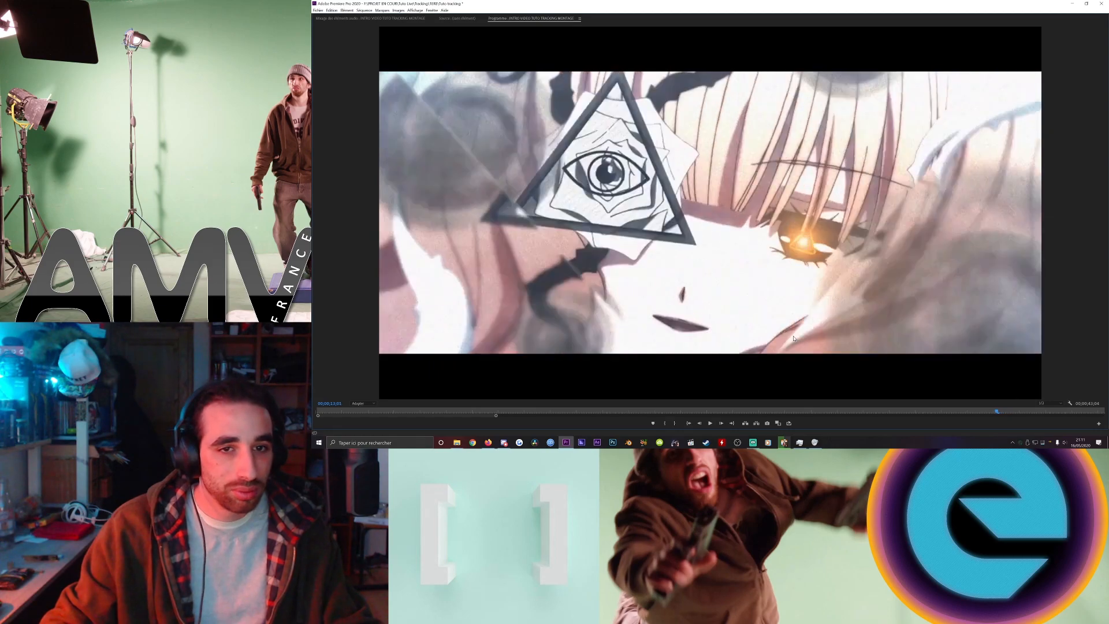
scroll(794, 338, down, 6)
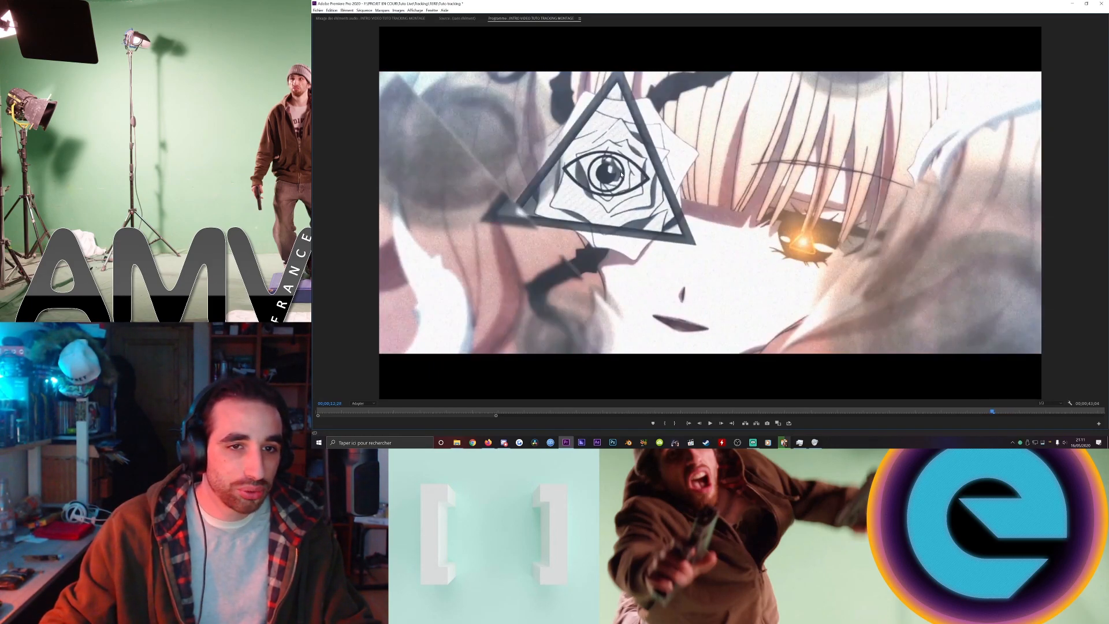
scroll(784, 231, down, 2)
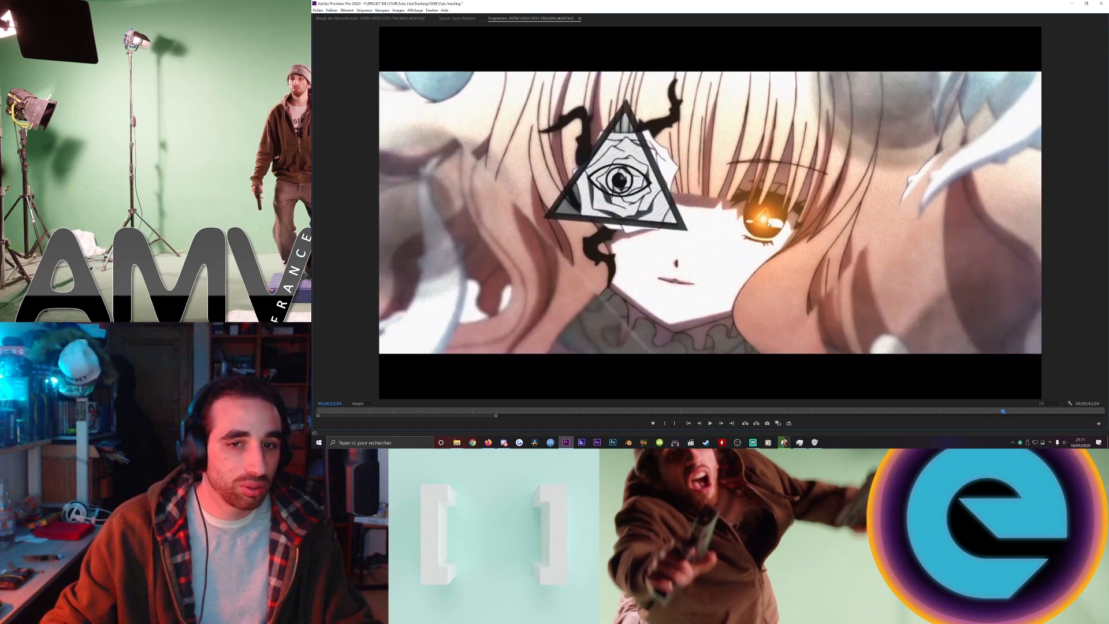
scroll(769, 224, down, 10)
Play on through the television and horse rider shots, and scrub the shot of the character on the grassy rocks.
key(space)
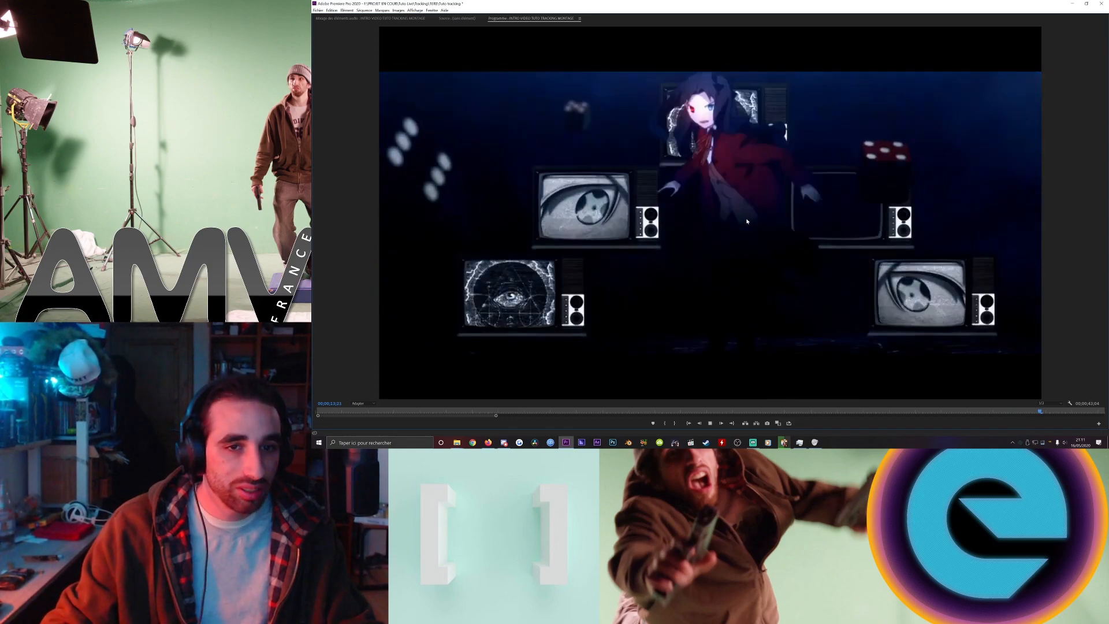
key(space)
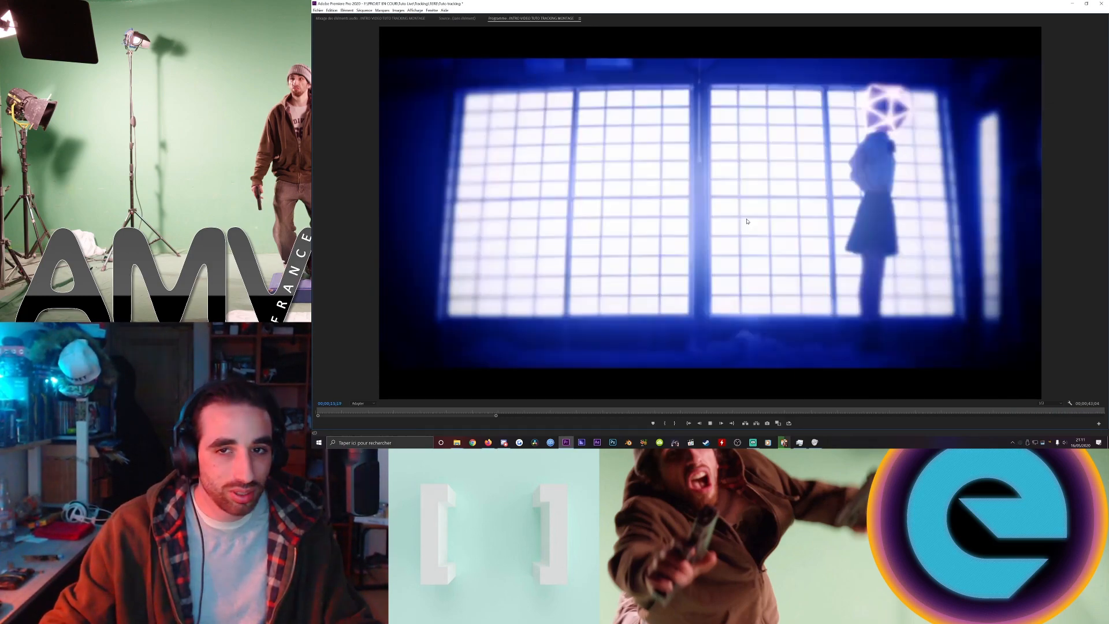
key(Down)
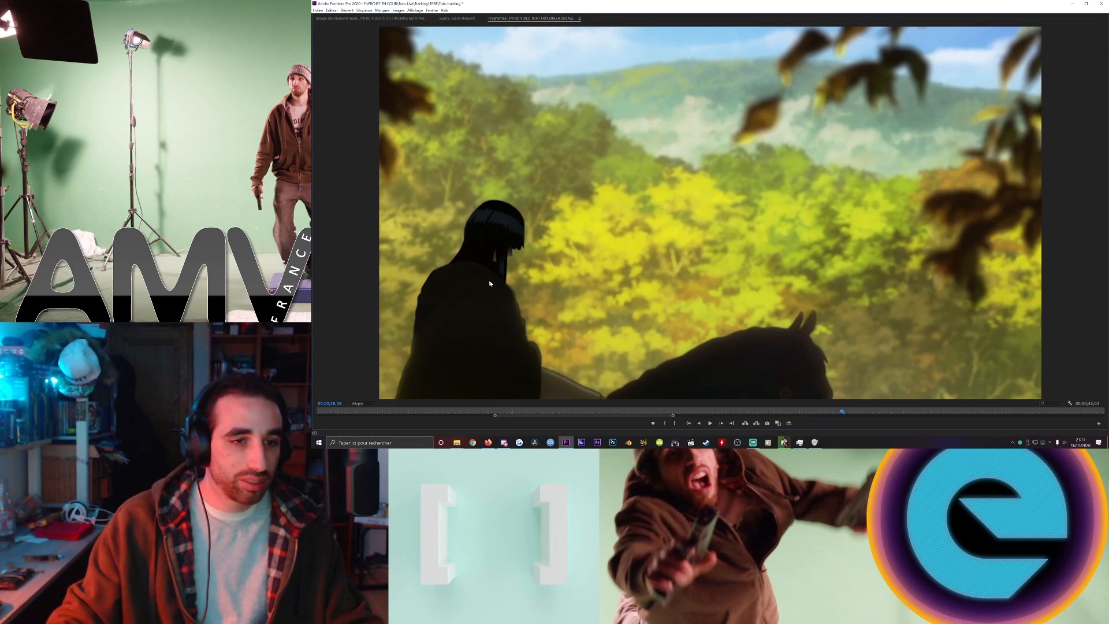
key(space)
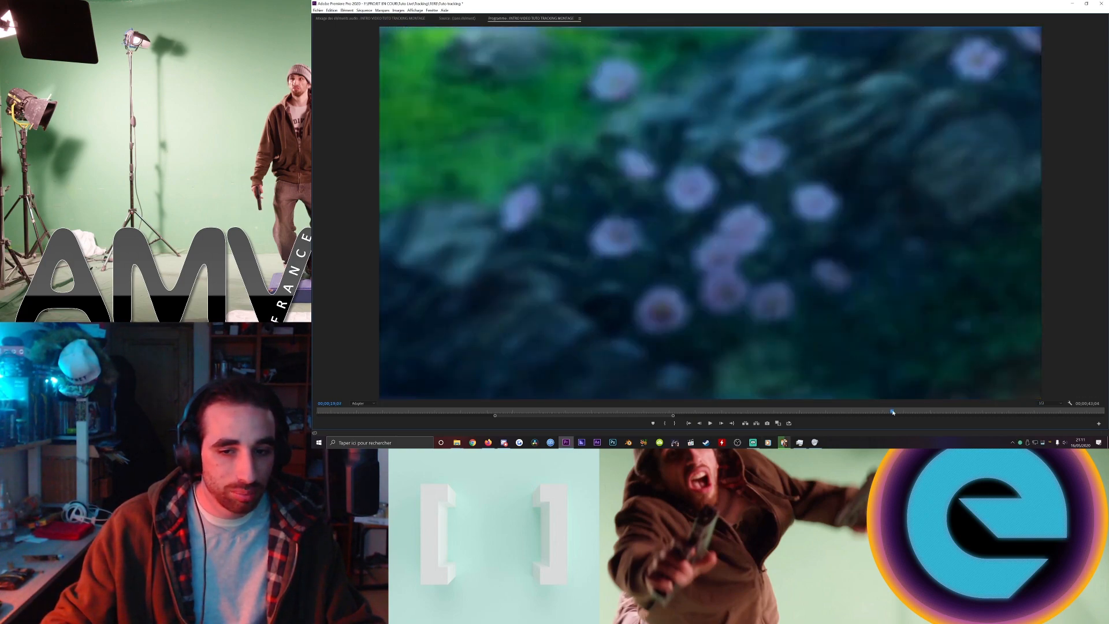
drag(893, 412, 887, 412)
key(space)
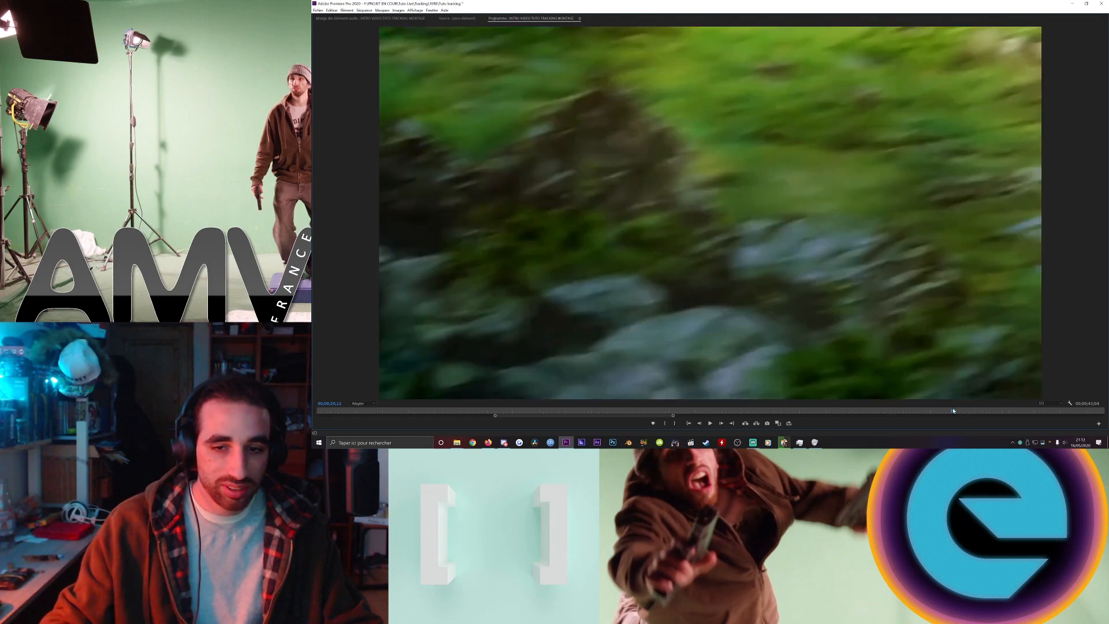
click(931, 412)
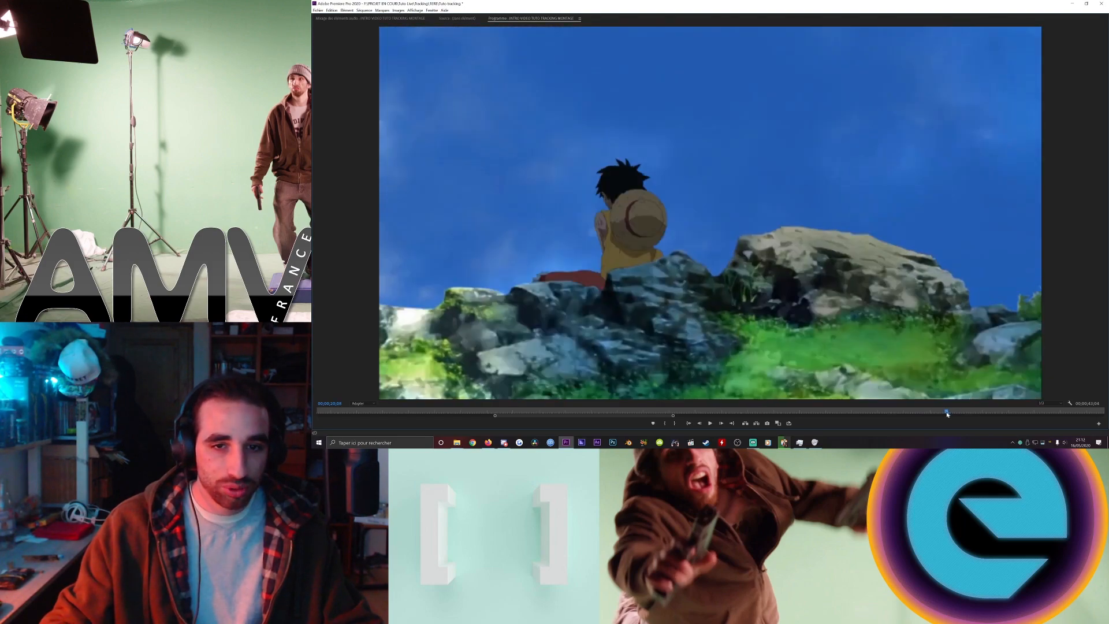
drag(931, 412, 919, 412)
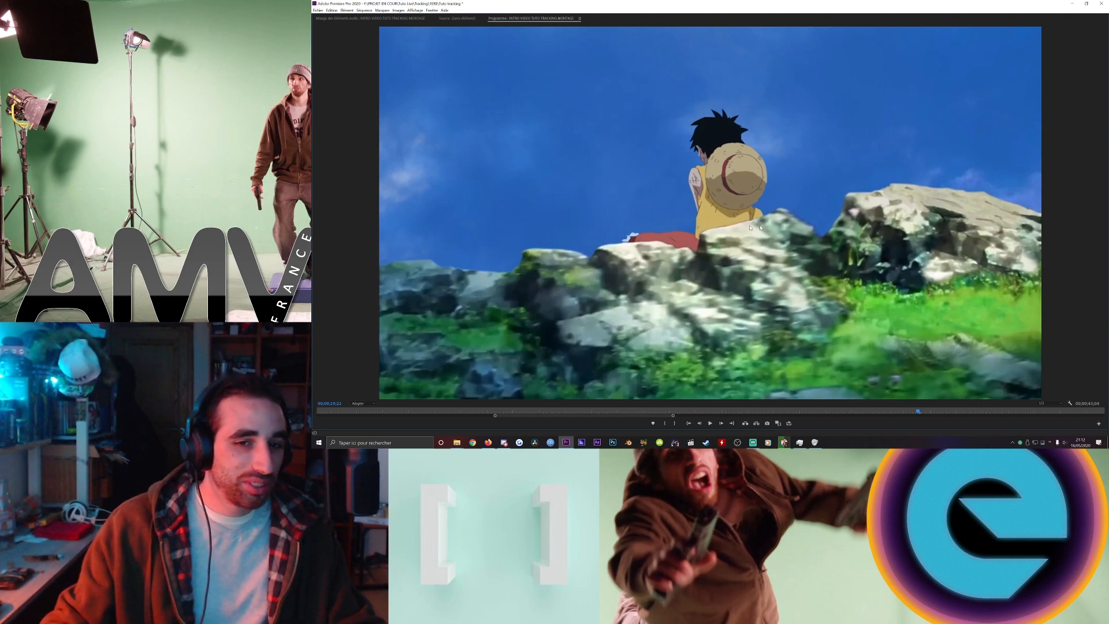
Play on through the basketball player shots, pausing on the group with obscured faces.
key(space)
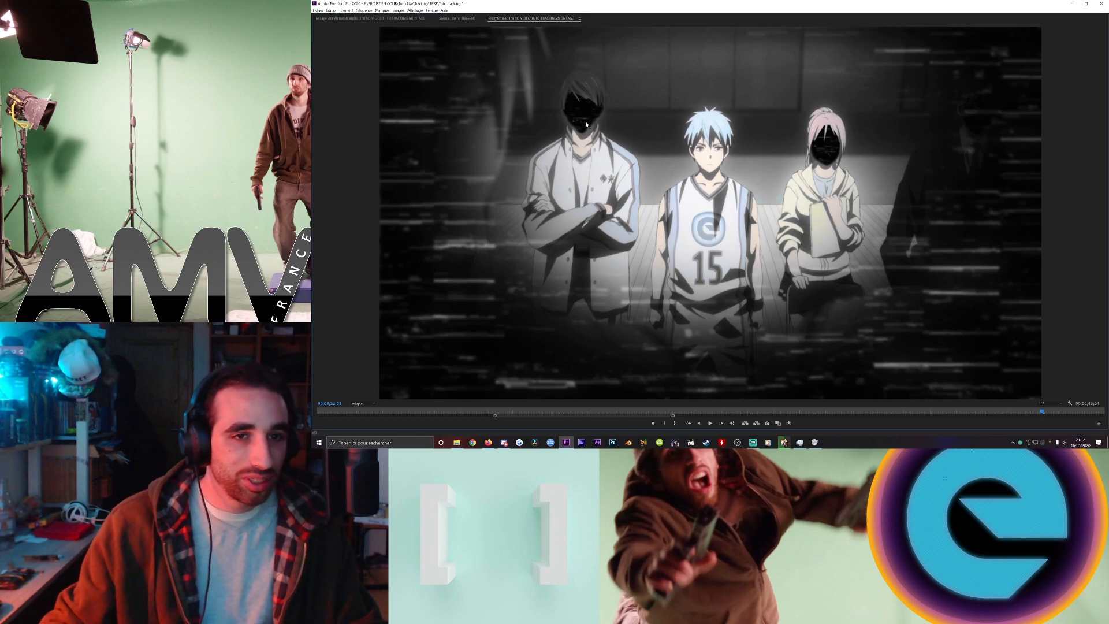
key(space)
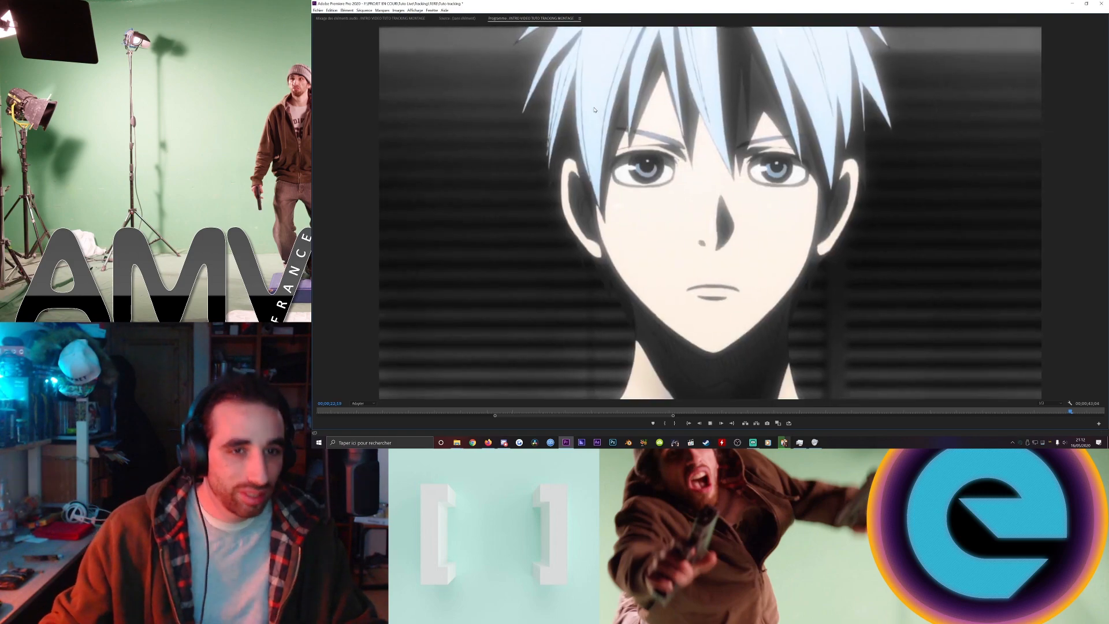
key(space)
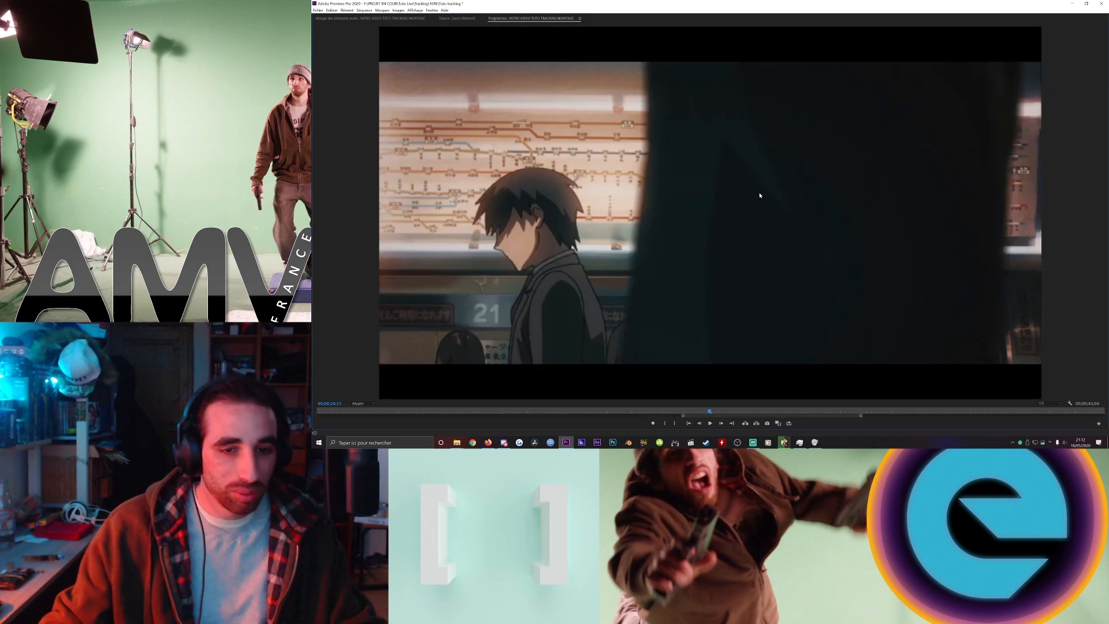
Restore the maximized Program monitor to its normal size and play the rest of the montage.
key(grave)
key(space)
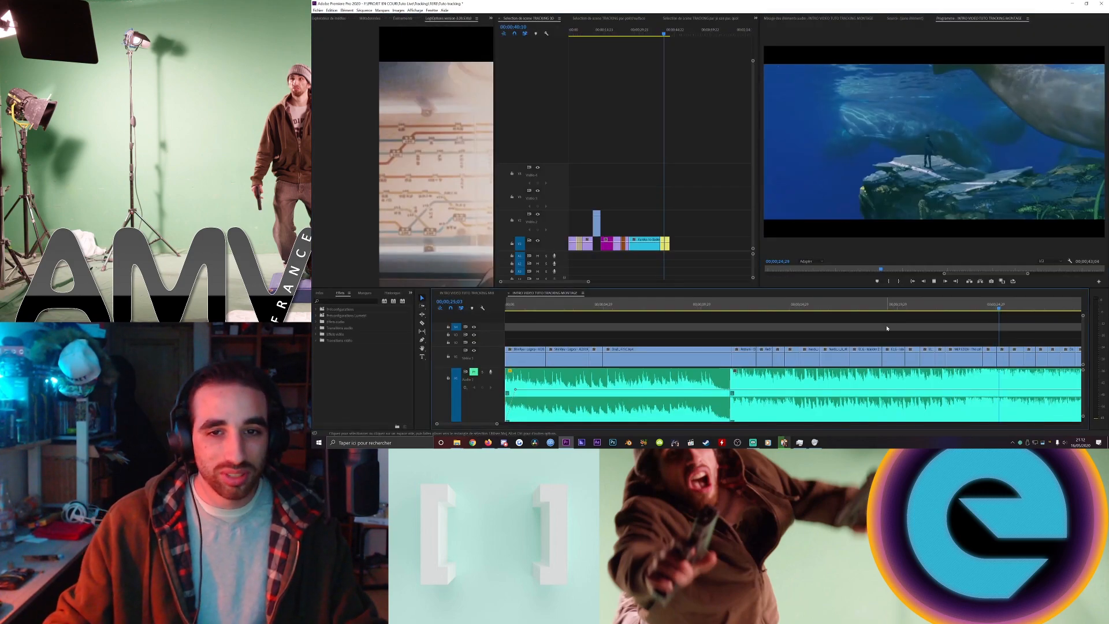
scroll(449, 20, up, 5)
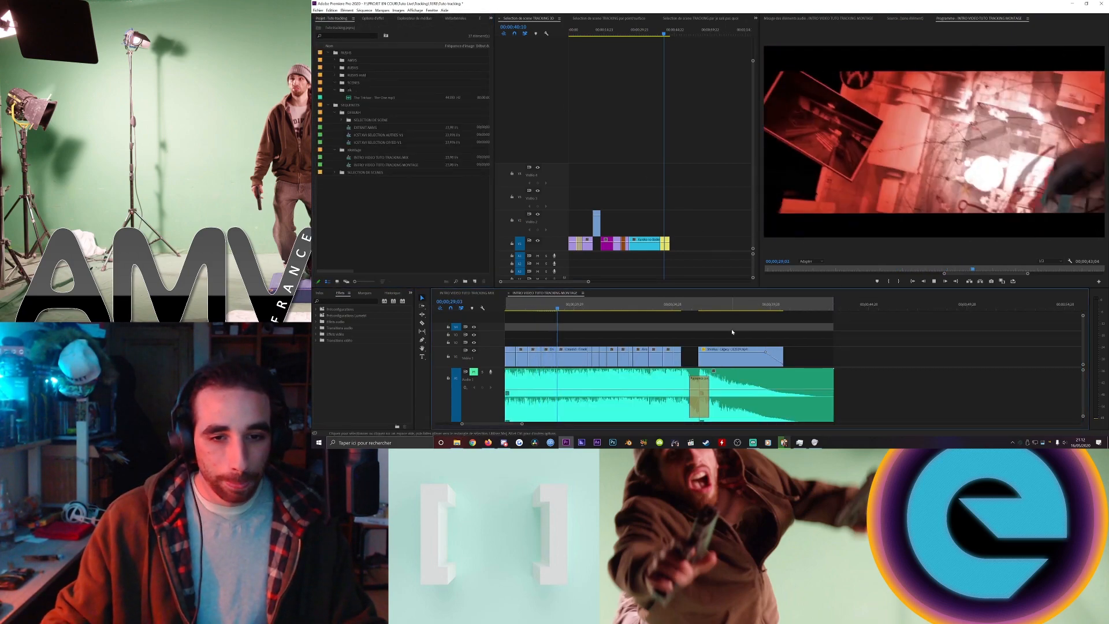
key(space)
key(minus)
key(minus)
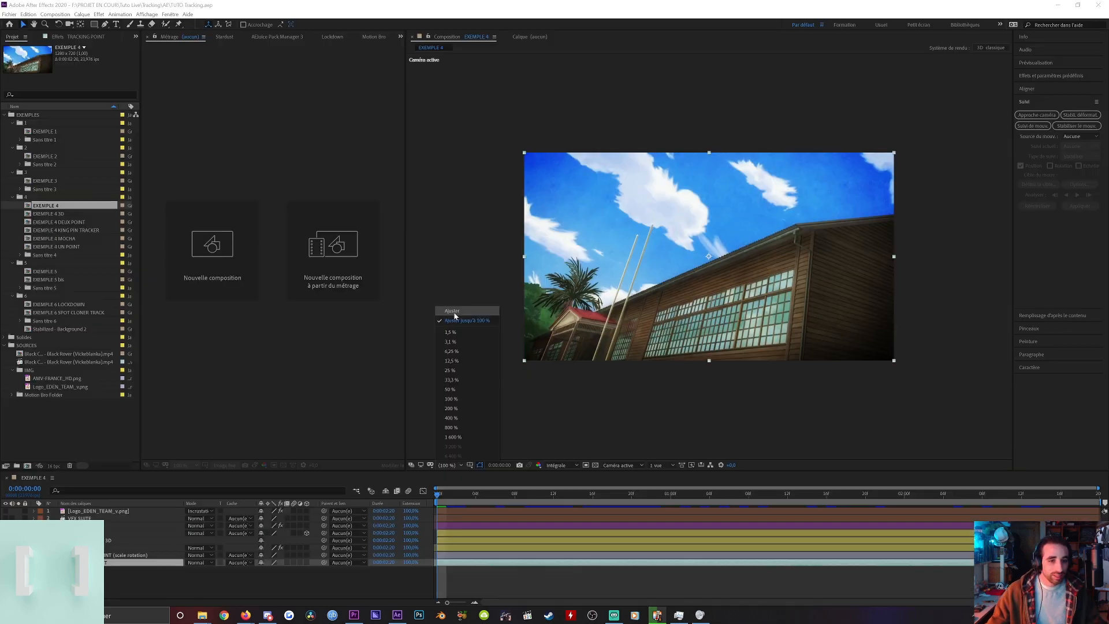
Fit the EXEMPLE 4 composition view to its panel and delete all layers above the school building footage.
click(491, 574)
click(123, 556)
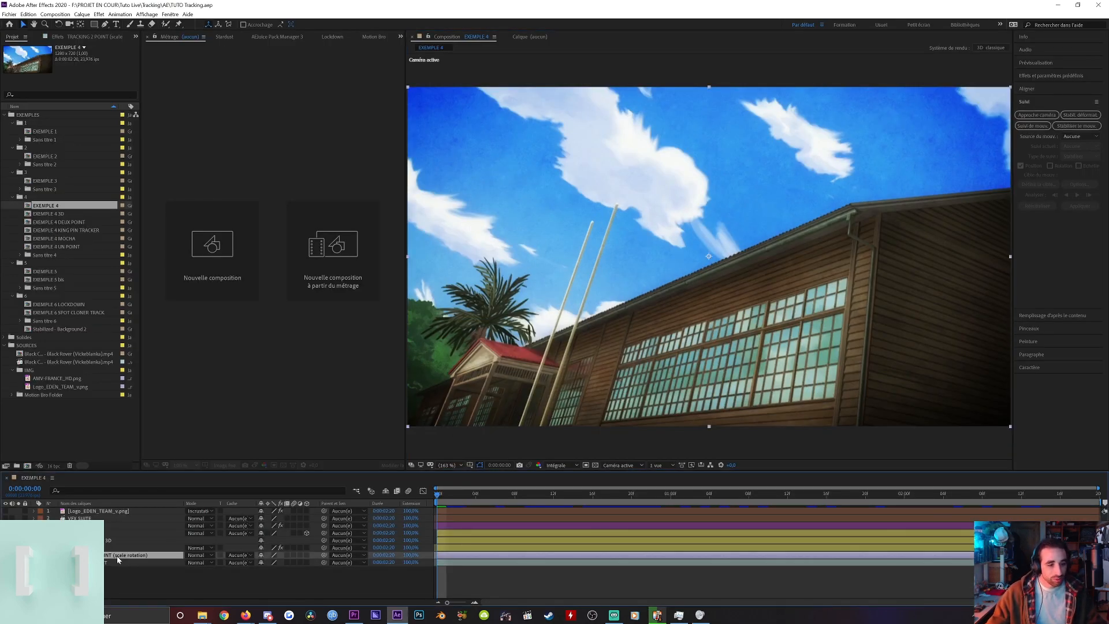
shift+click(99, 512)
key(Delete)
click(92, 511)
key(Return)
key(BackSpace)
click(93, 519)
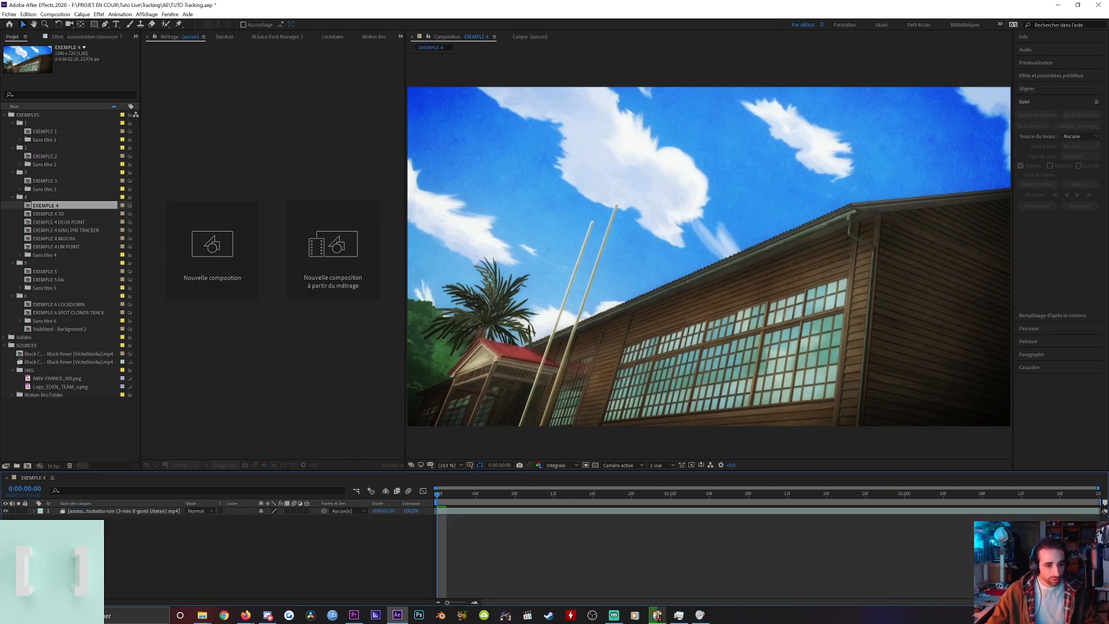
Reveal the properties of the remaining footage layer, delete the leftover item beneath it and collapse the layer.
click(49, 512)
key(u)
click(81, 533)
key(Delete)
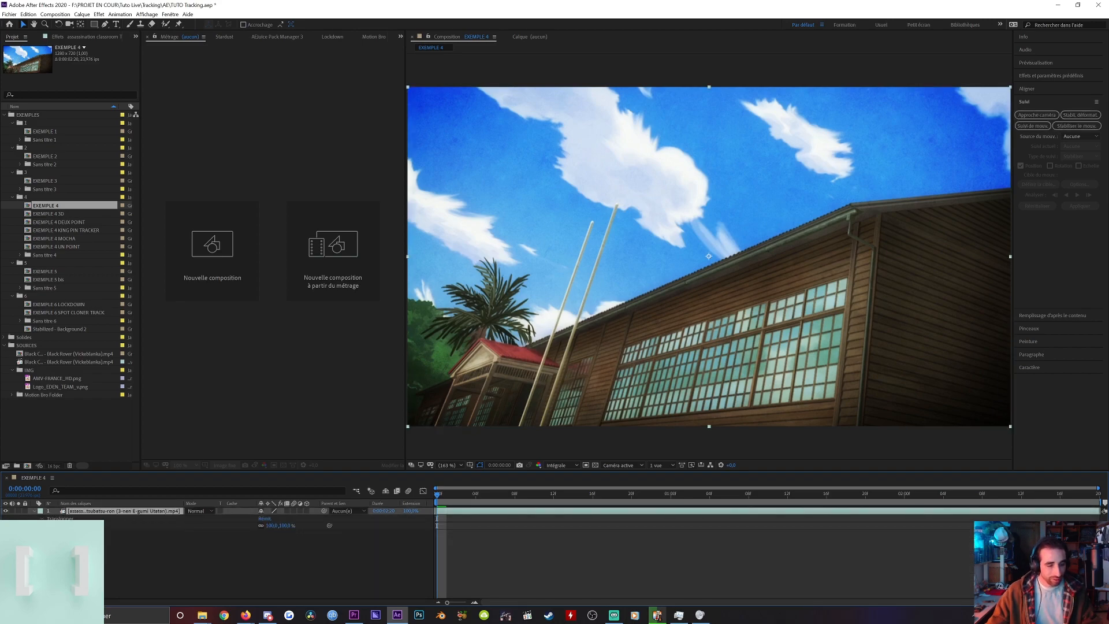
click(34, 511)
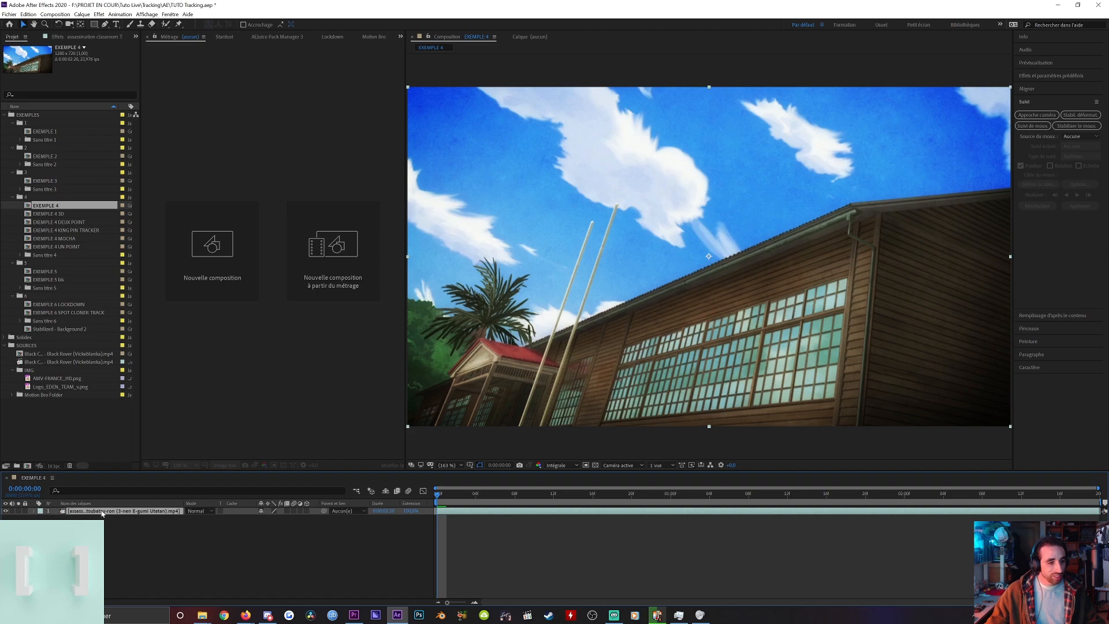
Preview the school building footage in EXEMPLE 4 from frame 1.
click(450, 494)
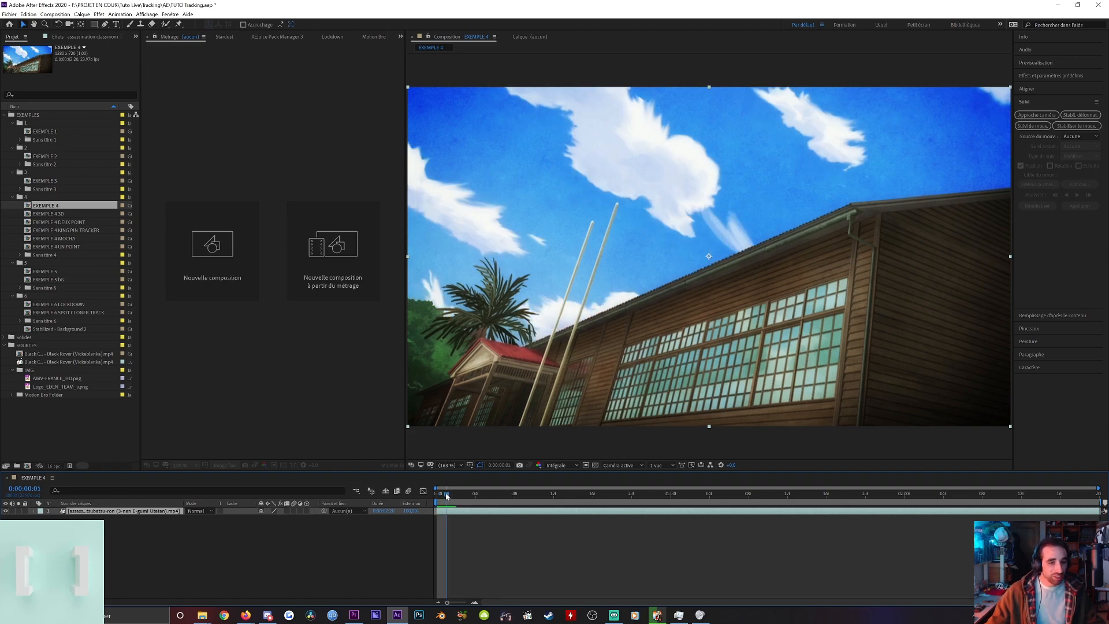
key(space)
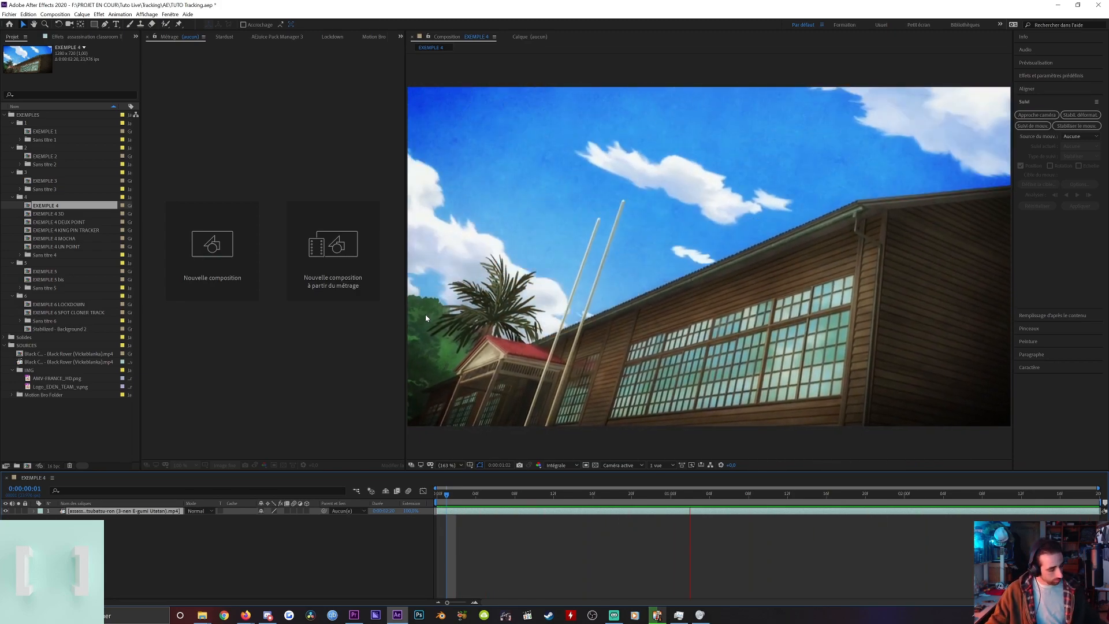
Replay the school building footage in EXEMPLE 4 from frame 9 and zoom in on the building.
key(space)
click(524, 494)
key(space)
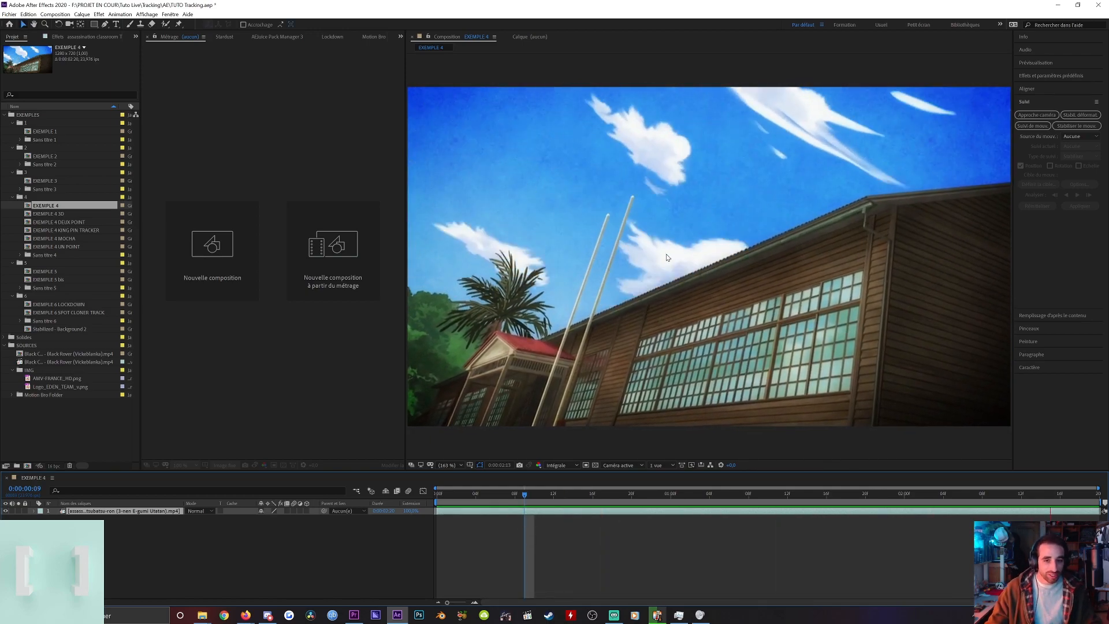
click(706, 351)
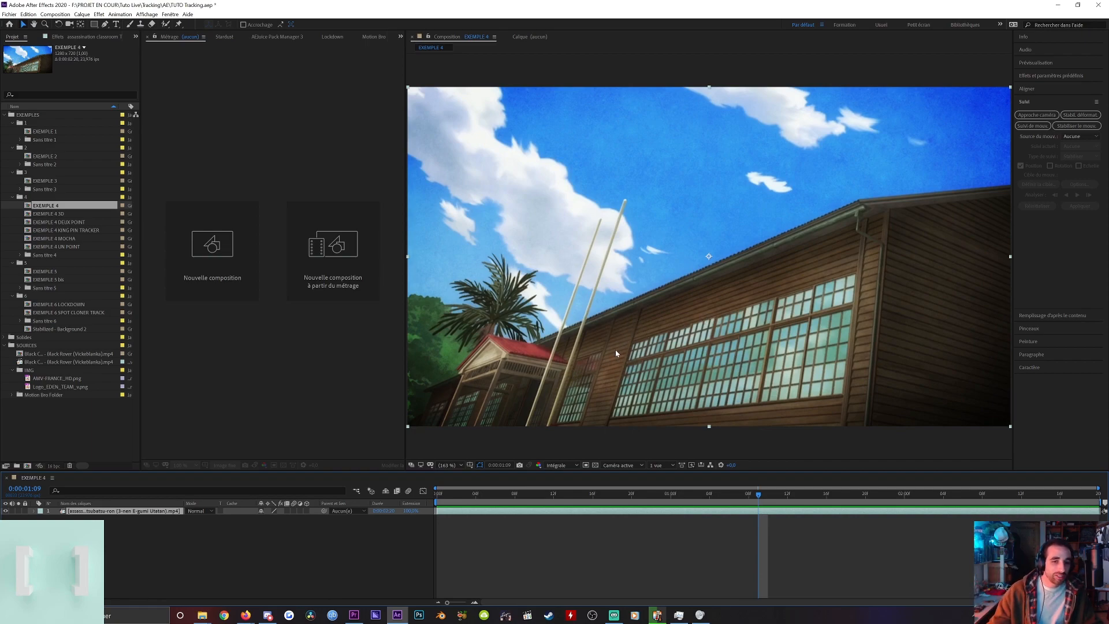
scroll(615, 353, up, 2)
scroll(650, 306, down, 1)
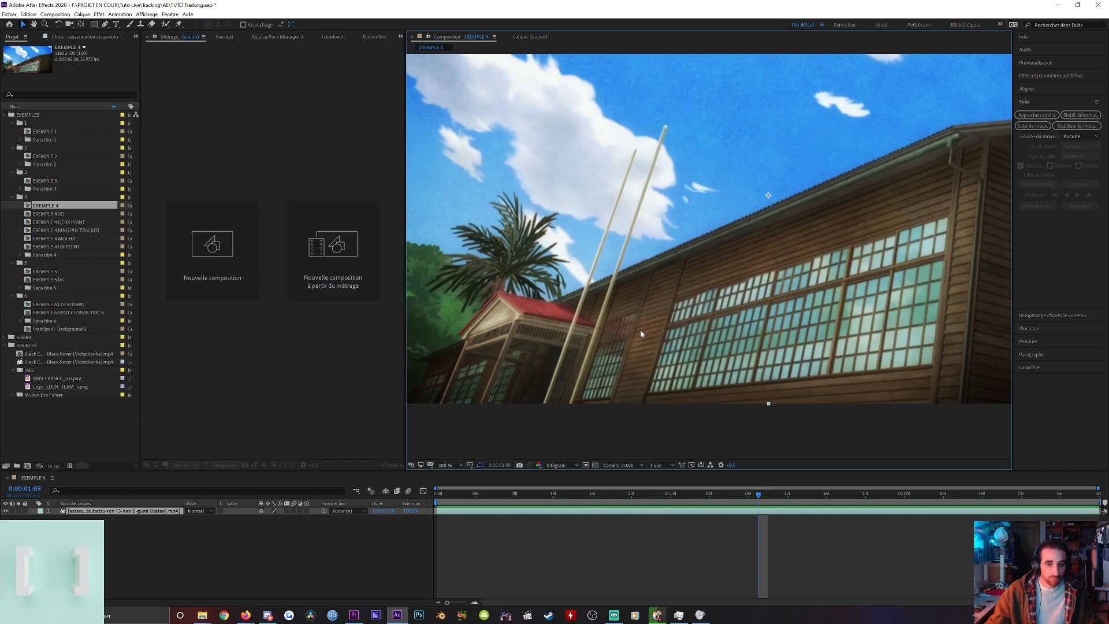
key(space)
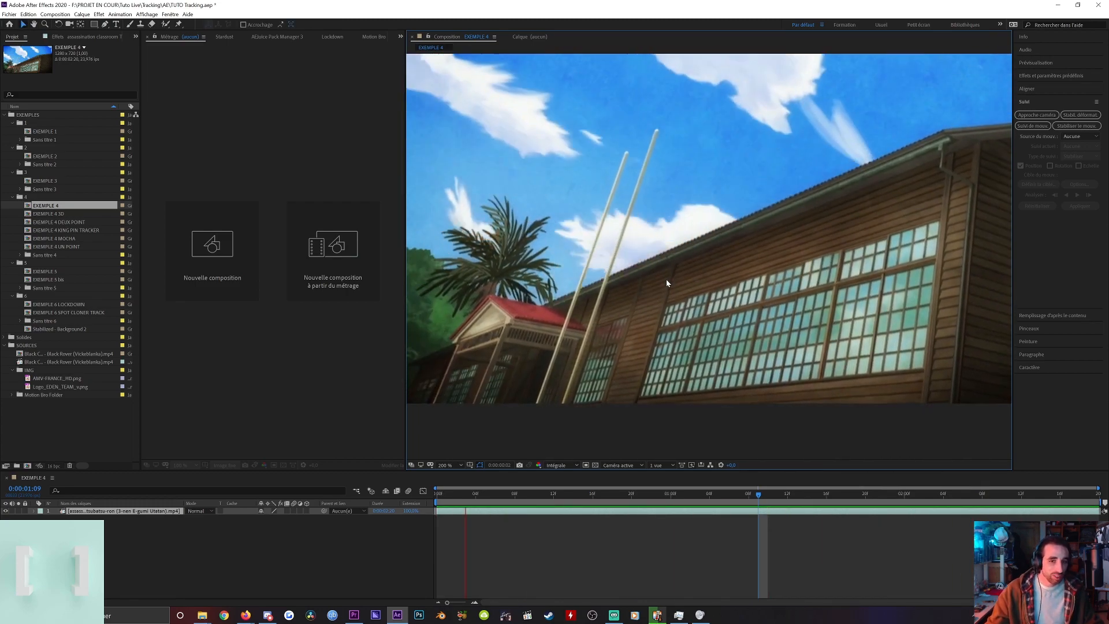
Examine the roof edge and window corners of the school building up close at frame 4 for trackable details.
scroll(675, 279, up, 3)
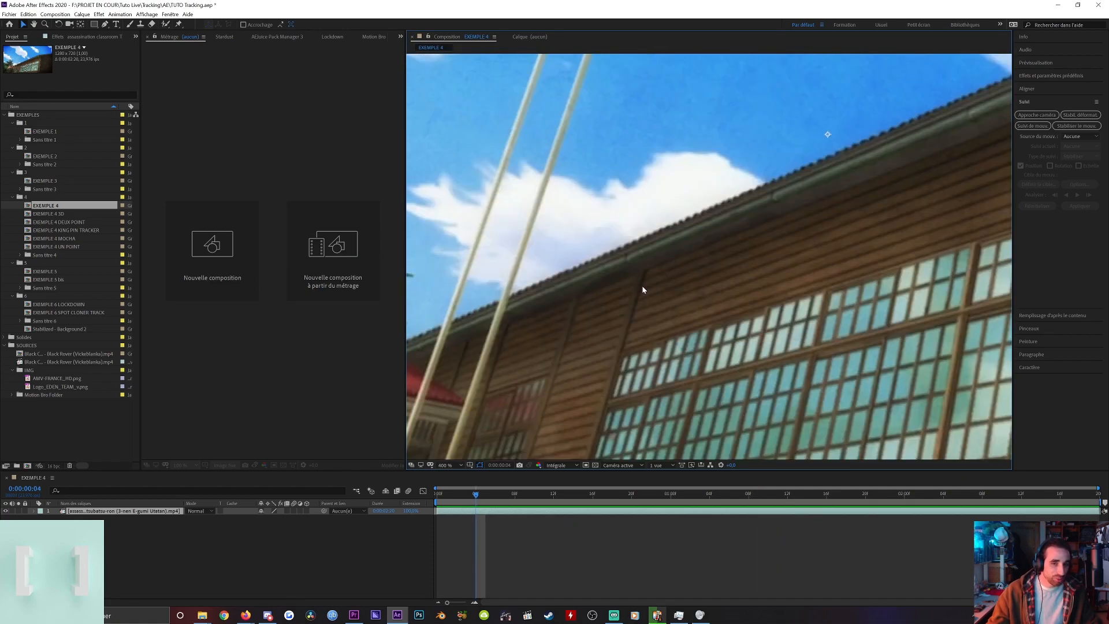
drag(779, 222, 808, 201)
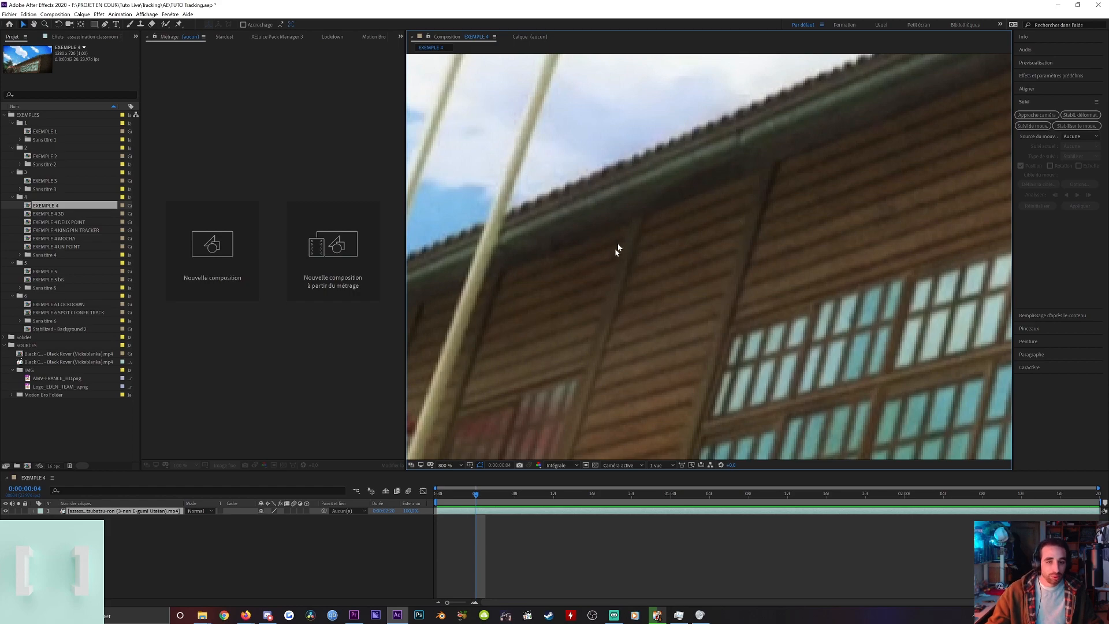
drag(777, 333, 656, 264)
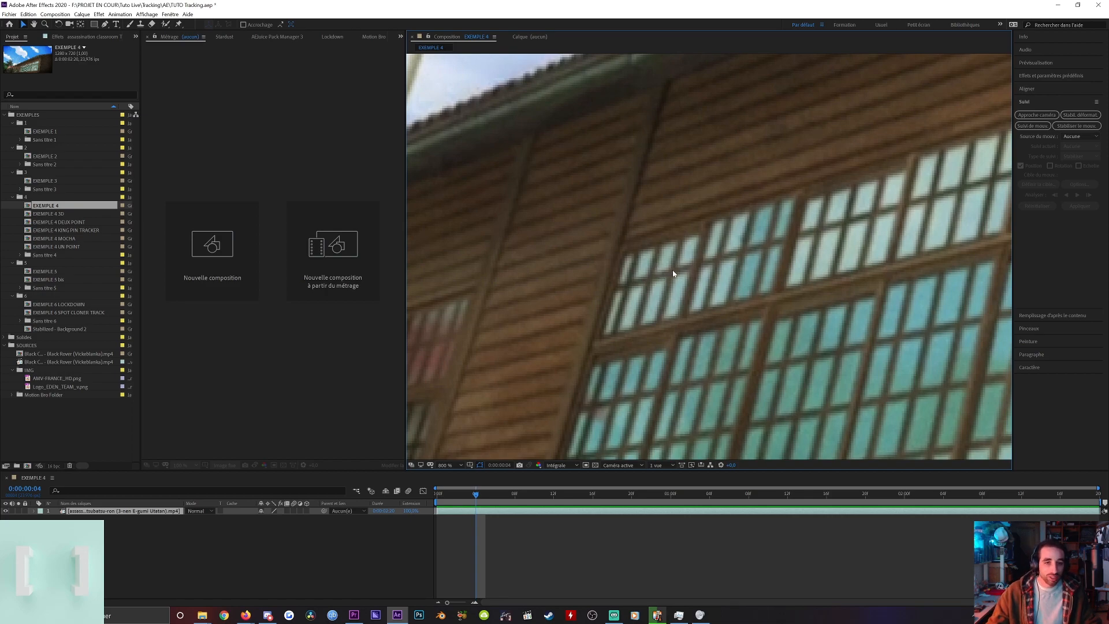
scroll(673, 274, down, 5)
drag(672, 269, 592, 326)
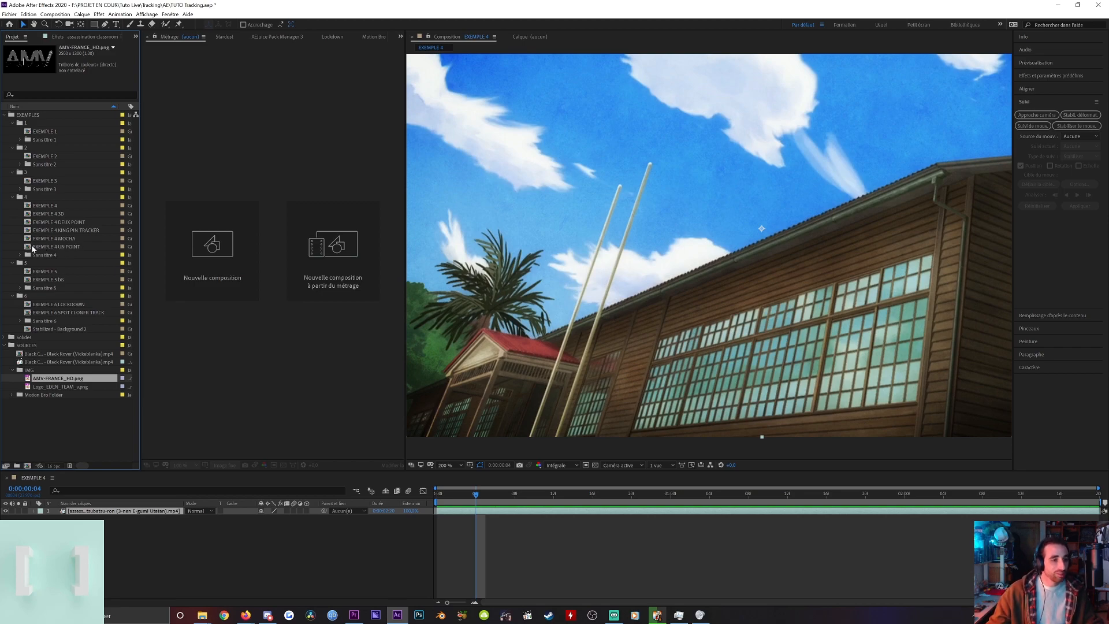
Open the EXEMPLE 4 UN POINT composition and select its TRACKING POINT layer at frame 0.
double_click(30, 249)
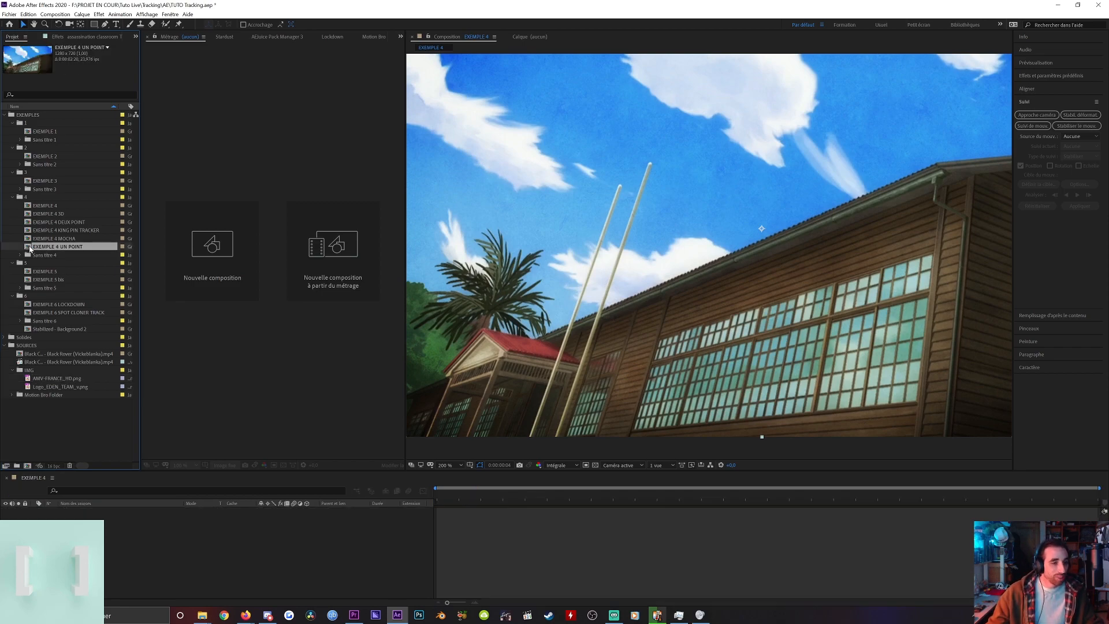
key(period)
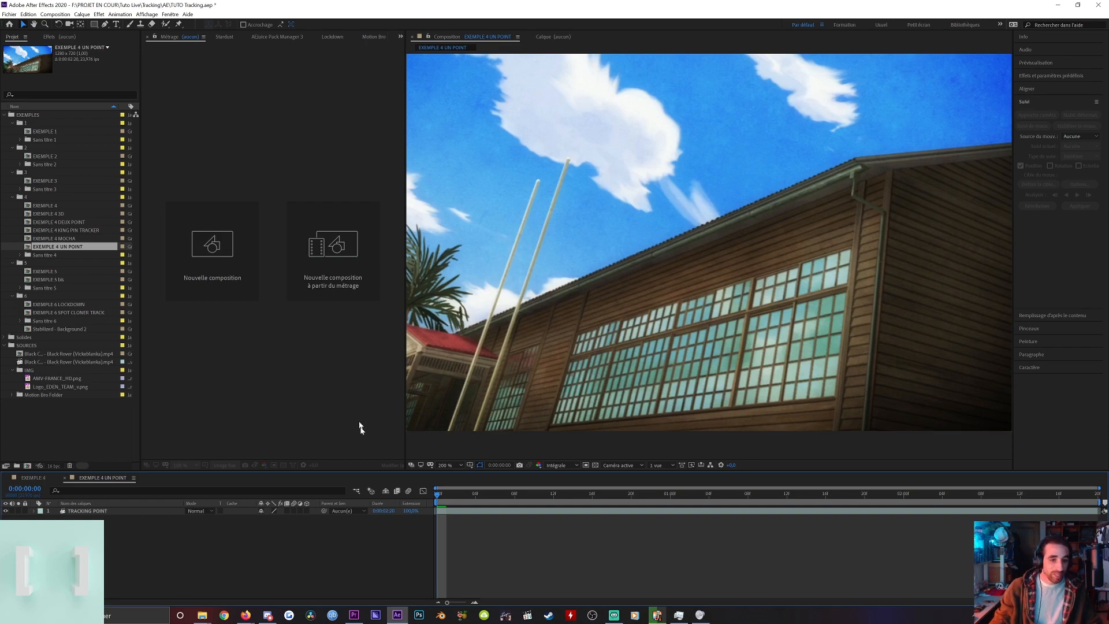
click(441, 510)
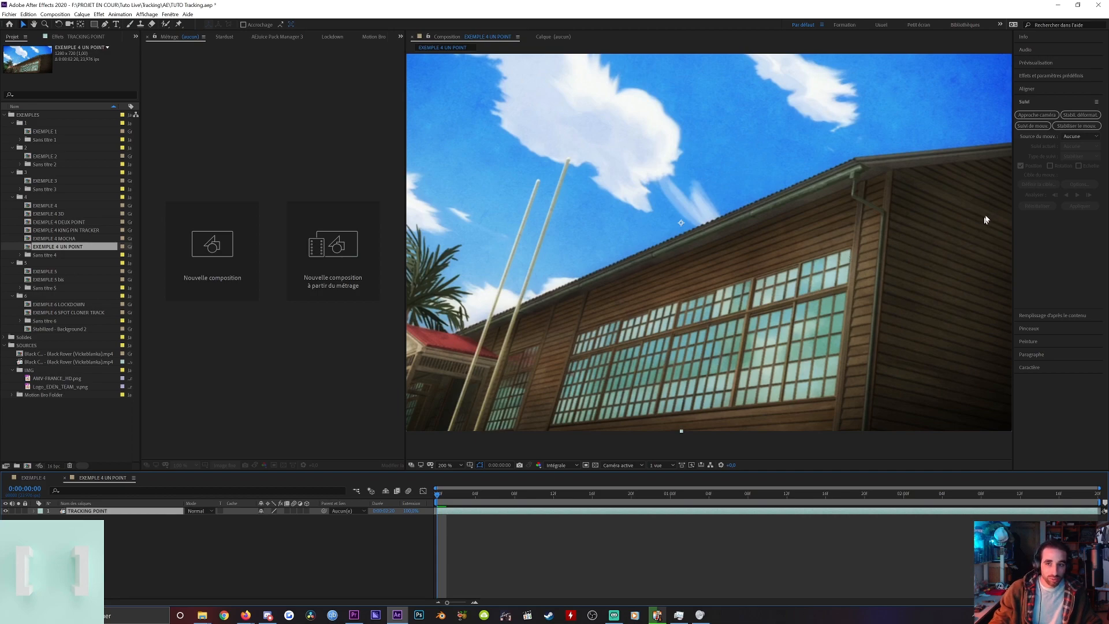
Check where the Suivi panel is listed among the available windows and expand its tracking controls.
click(1038, 102)
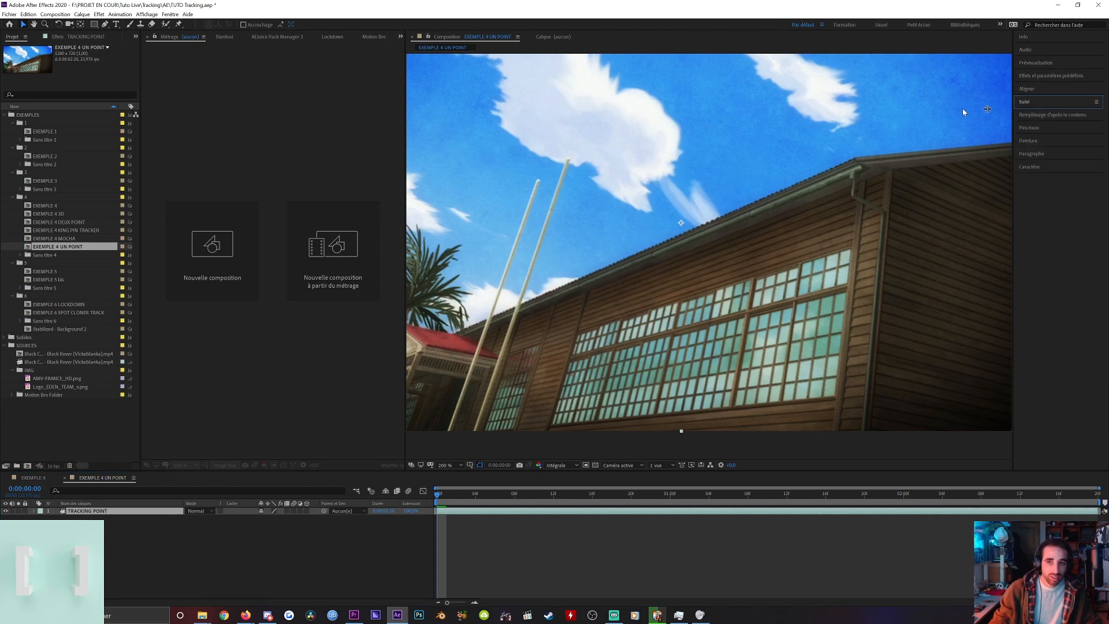
click(167, 14)
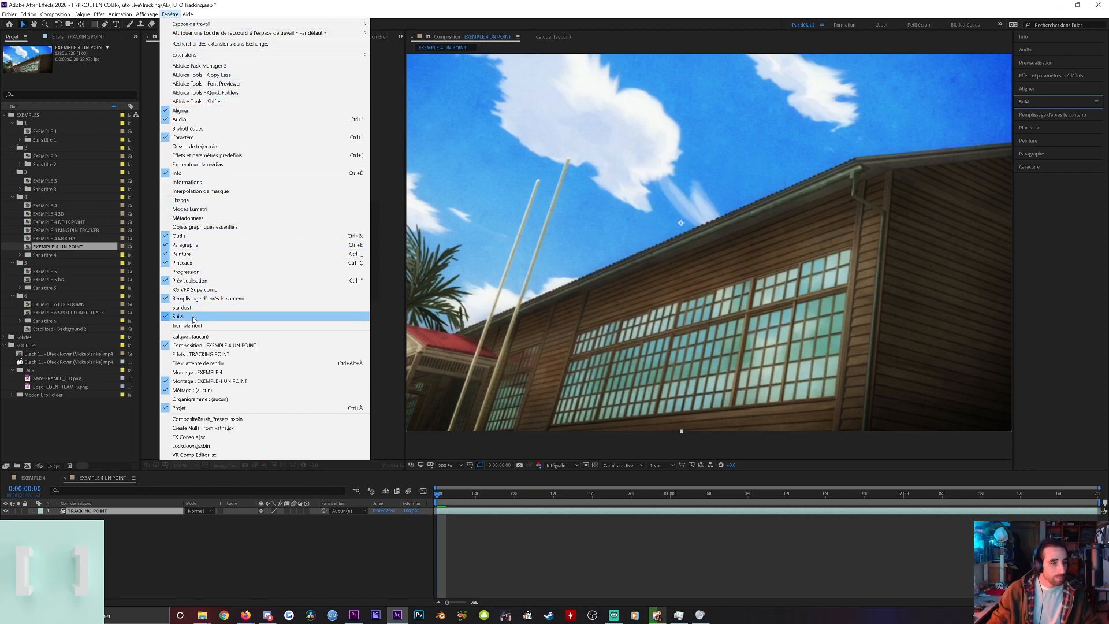
click(1038, 210)
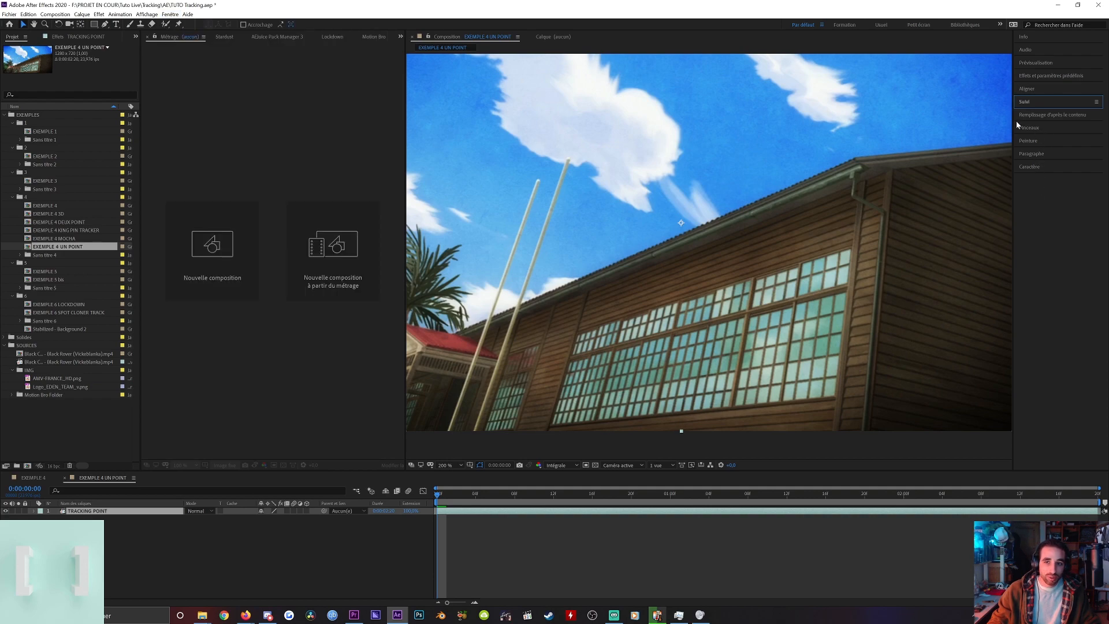
click(1035, 101)
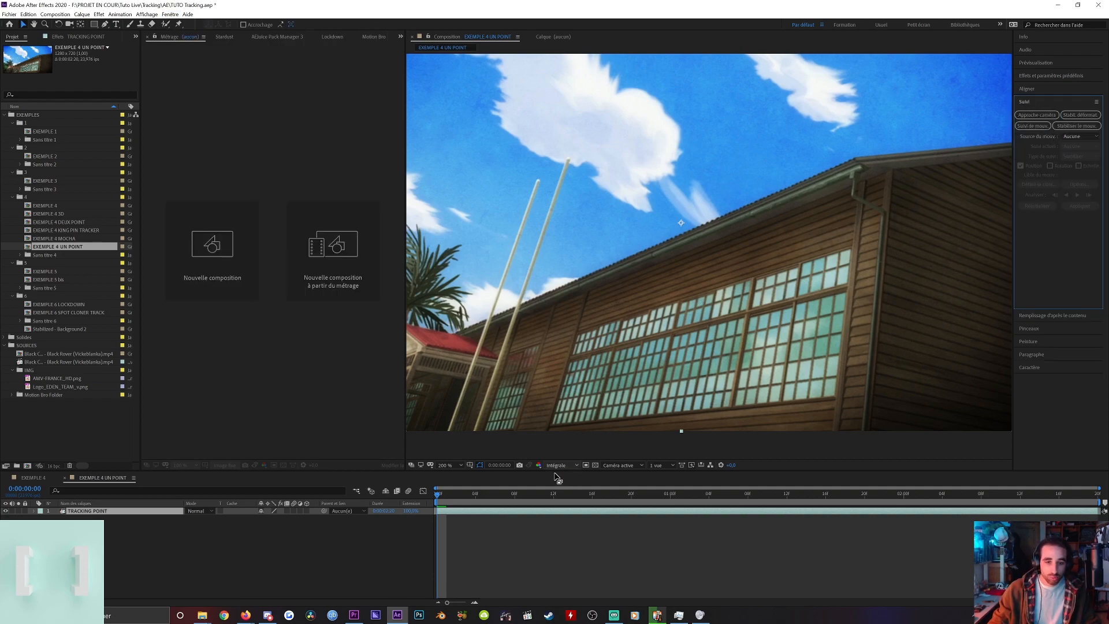
Start a motion track on the TRACKING POINT layer and place its track point on the upper corner of the school windows nearest the flagpoles.
click(465, 512)
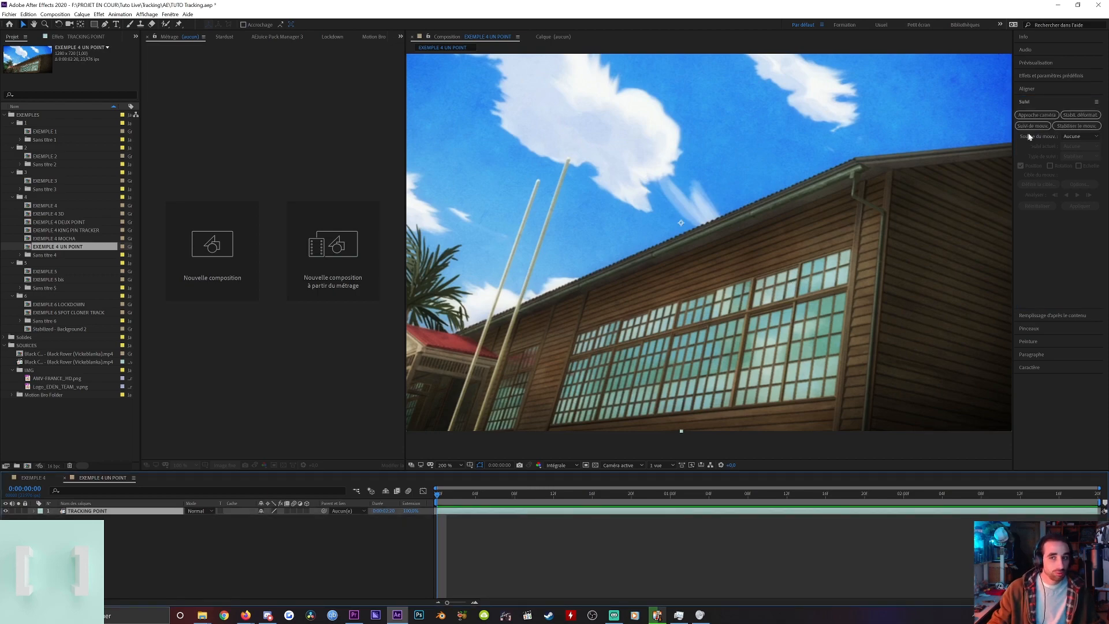
click(1034, 126)
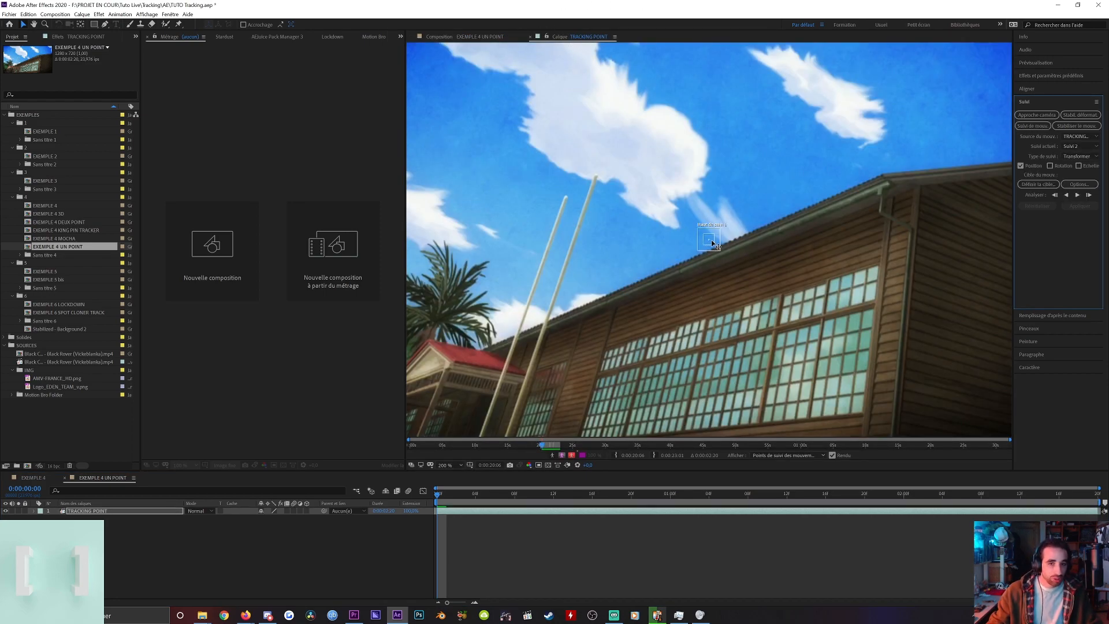
drag(715, 243, 693, 257)
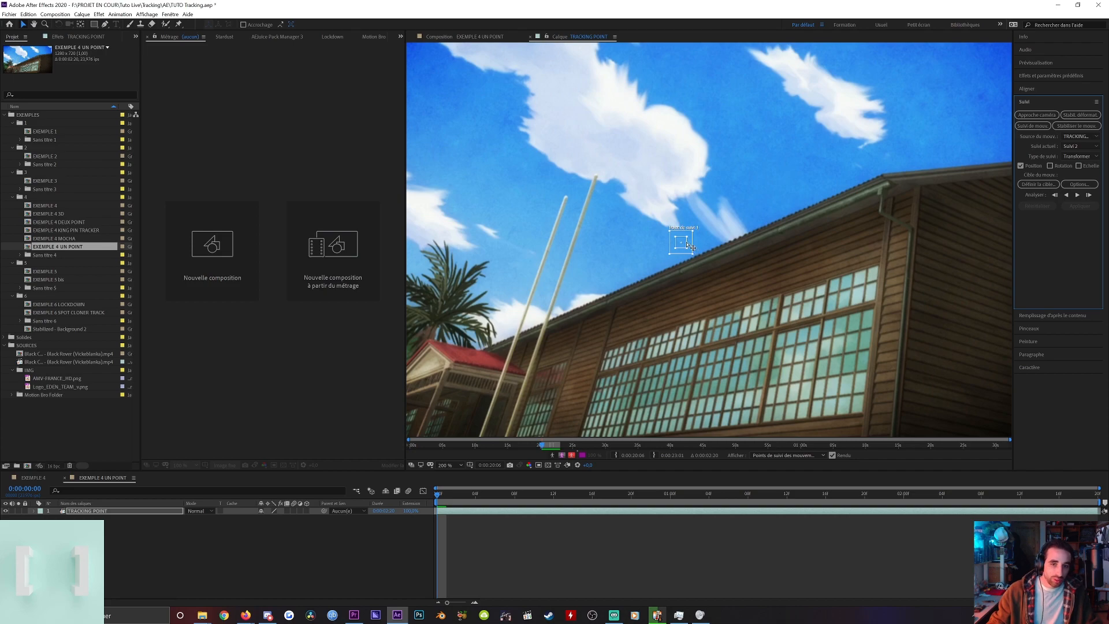
drag(685, 242, 652, 347)
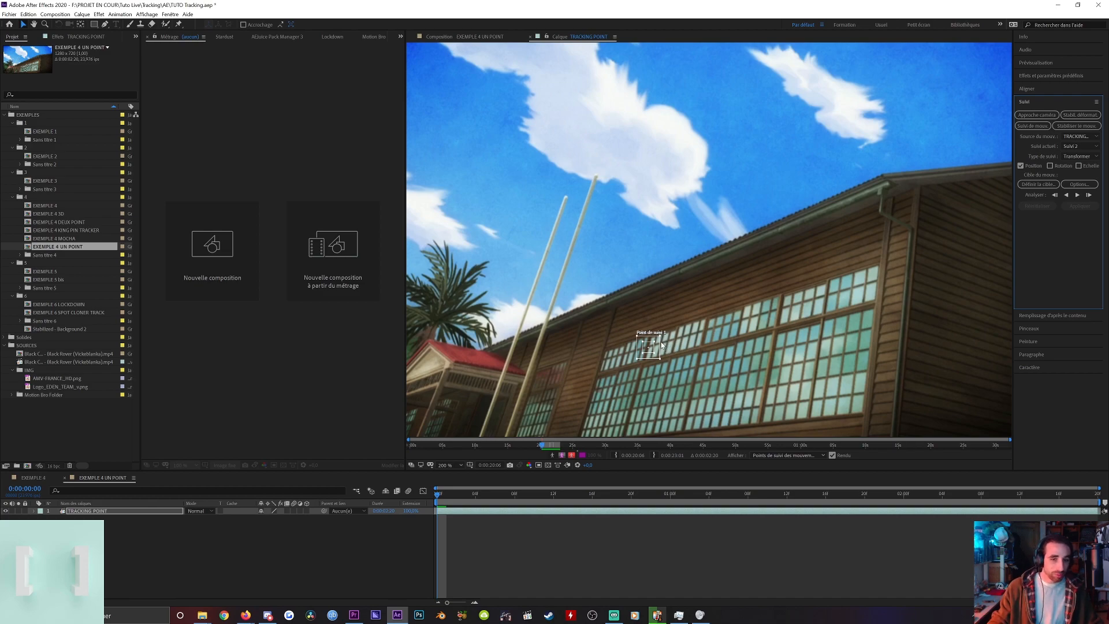
Enlarge the track point's outer search region around the window corner.
drag(654, 342, 682, 329)
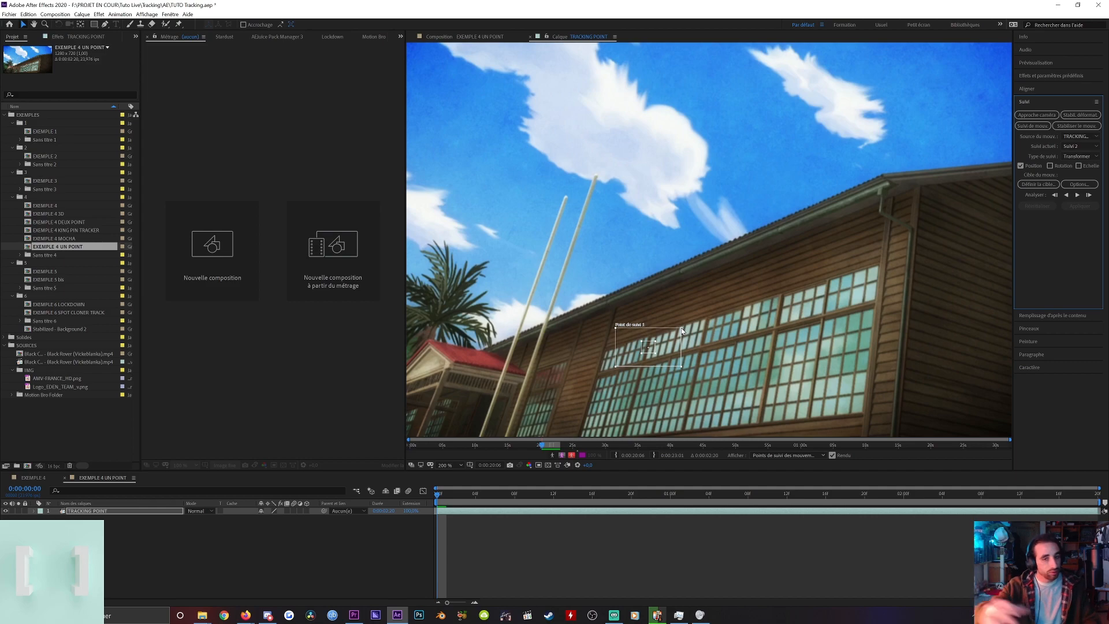
drag(681, 330, 684, 325)
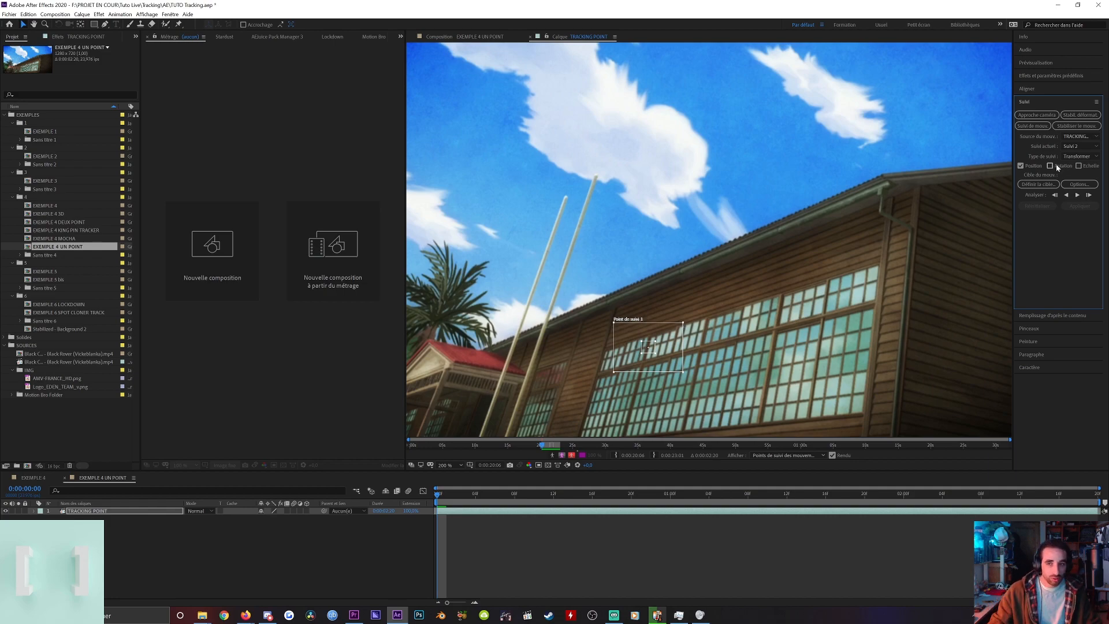
Review the motion source, current track and track type options of the motion tracker.
click(1071, 139)
click(1070, 139)
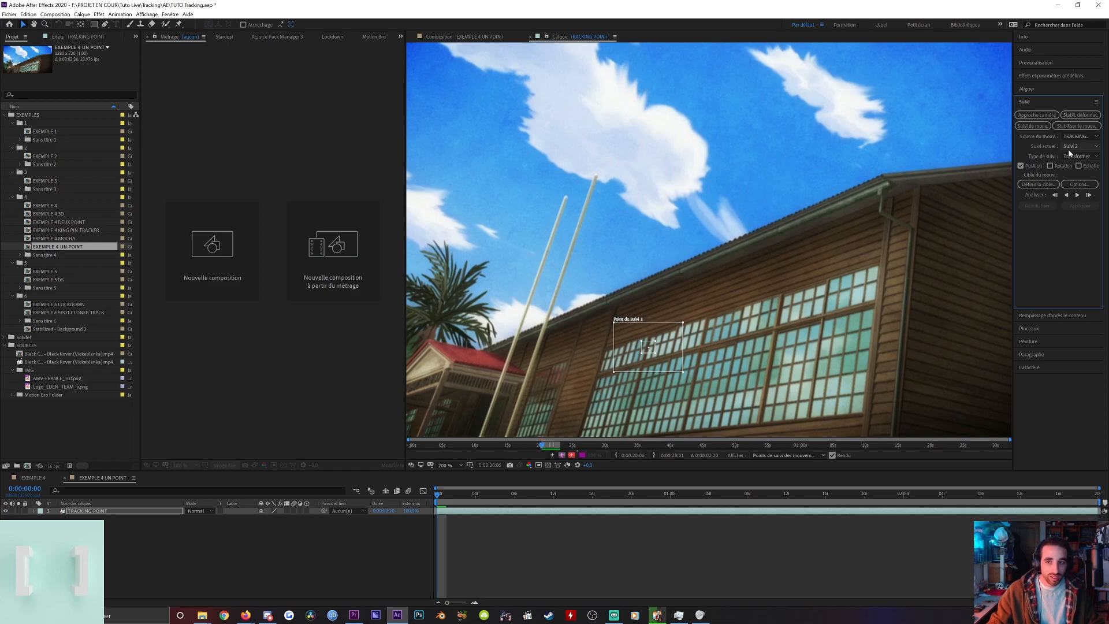
click(1070, 149)
click(1070, 150)
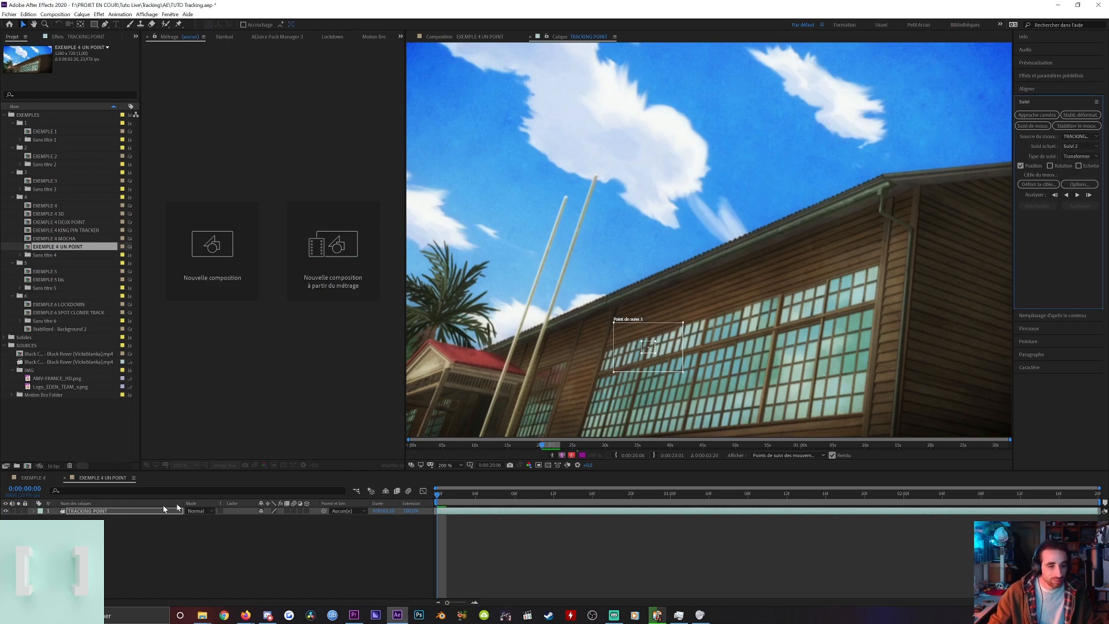
click(1076, 158)
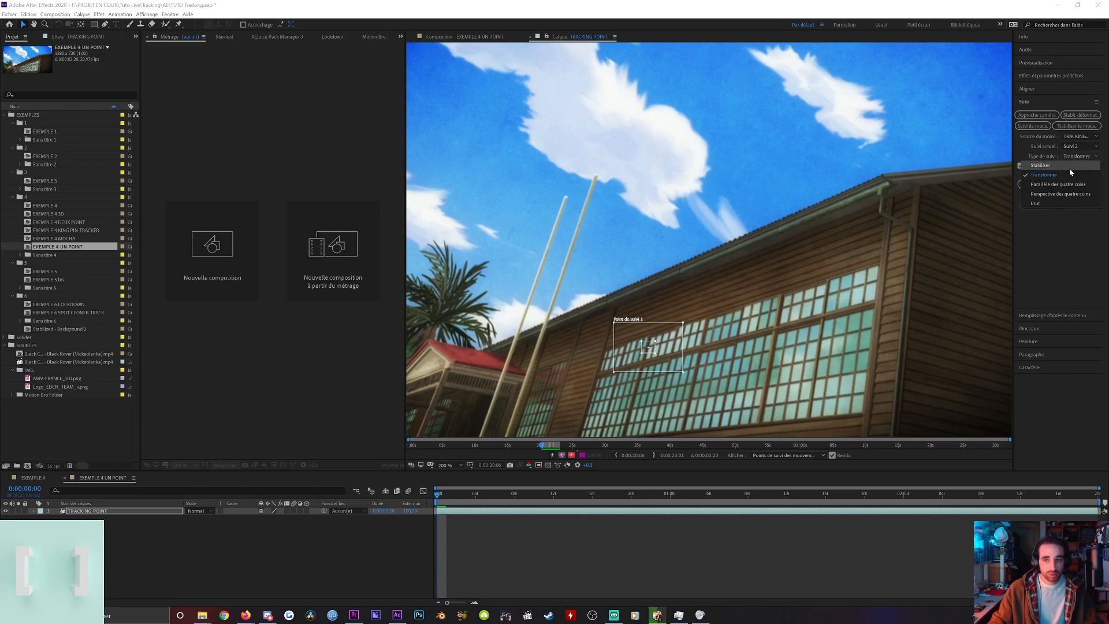
click(1078, 157)
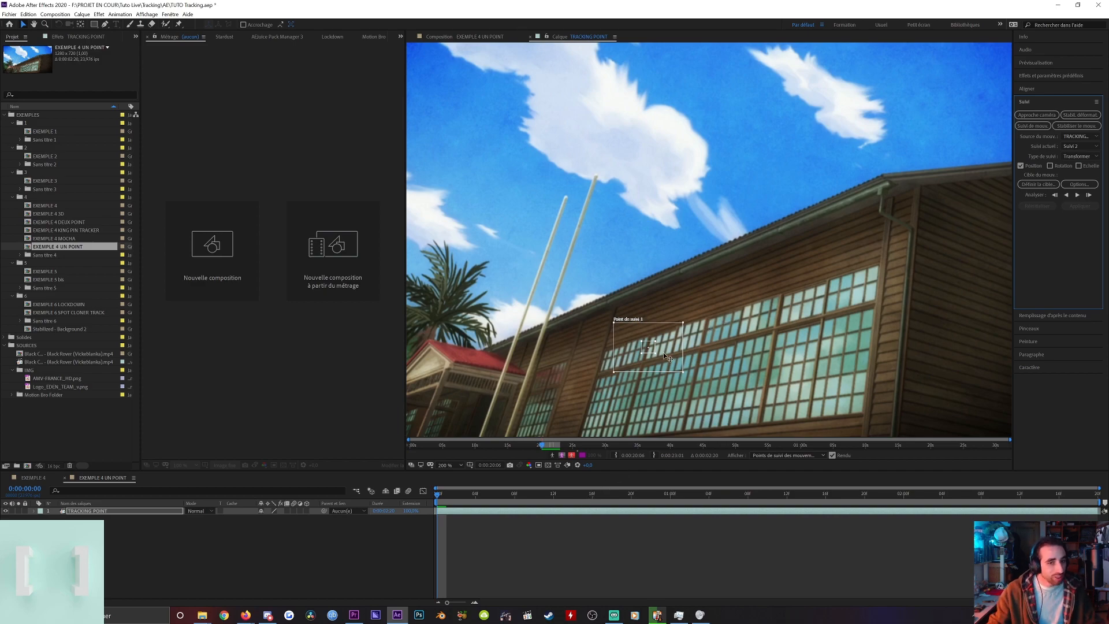
Create a null object in EXEMPLE 4 UN POINT and rename it TRACKING 1 POINT WINDOWS.
right_click(540, 536)
mouse_move(562, 451)
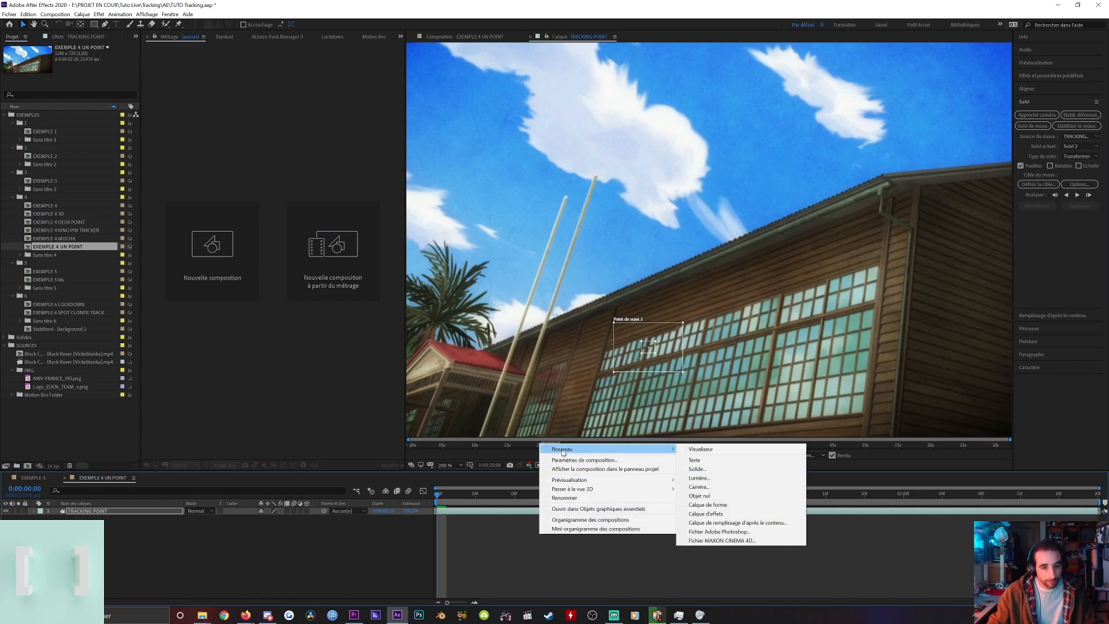
click(708, 495)
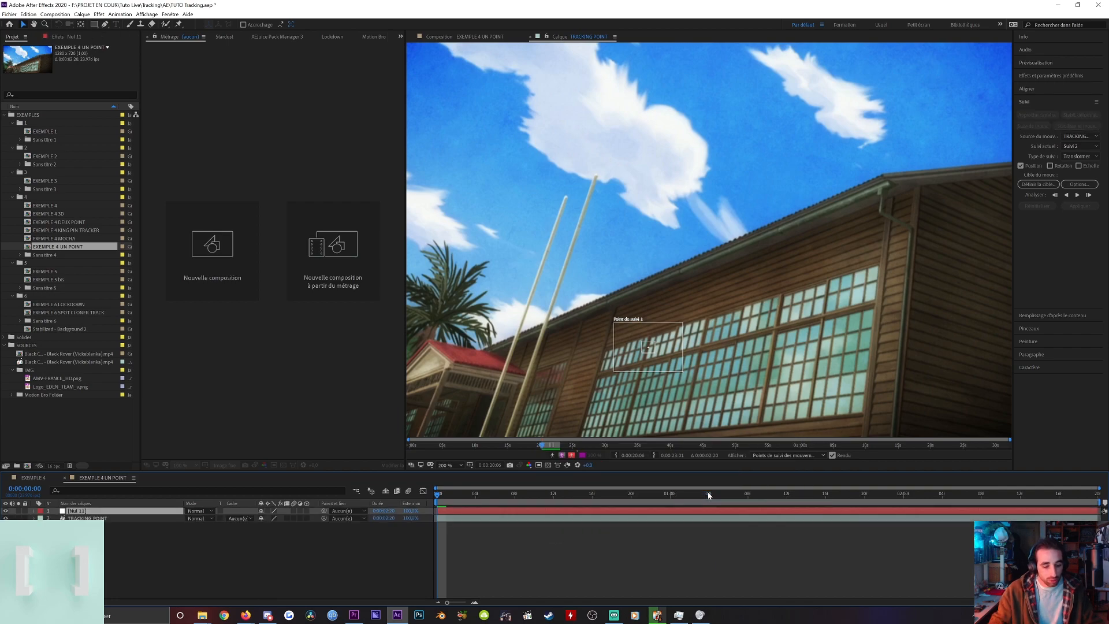
key(Return)
key(Caps_Lock)
text(TRACKING)
text( 1 POINT FENE)
text(T)
key(BackSpace)
key(BackSpace)
key(BackSpace)
key(BackSpace)
key(BackSpace)
text(WINDOWS)
key(Return)
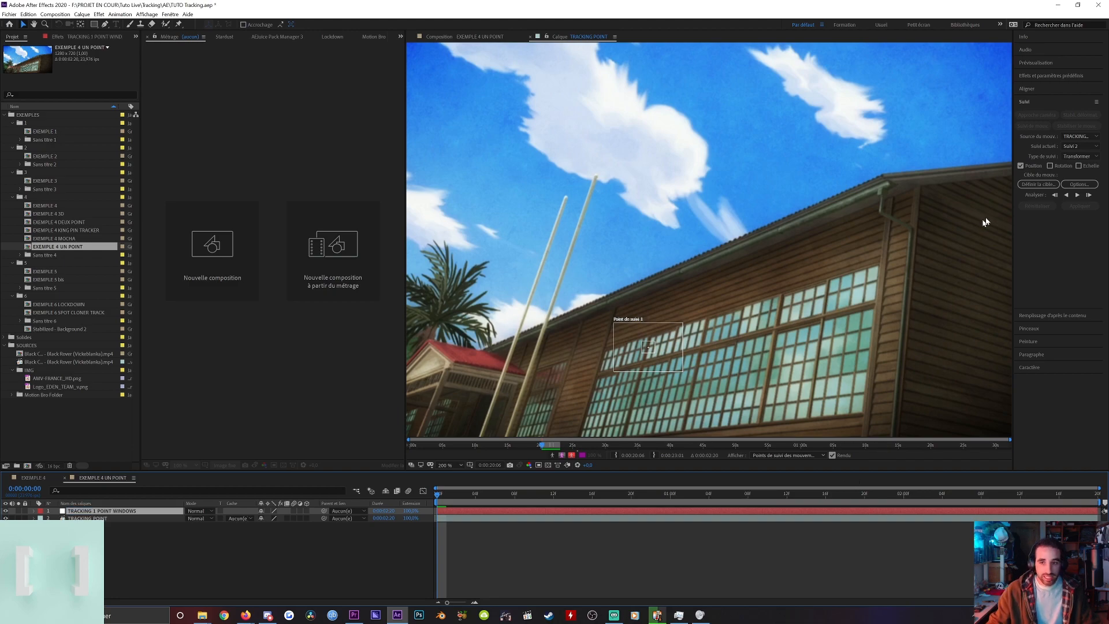
Set the motion target of the track to the TRACKING 1 POINT WINDOWS layer.
click(1031, 185)
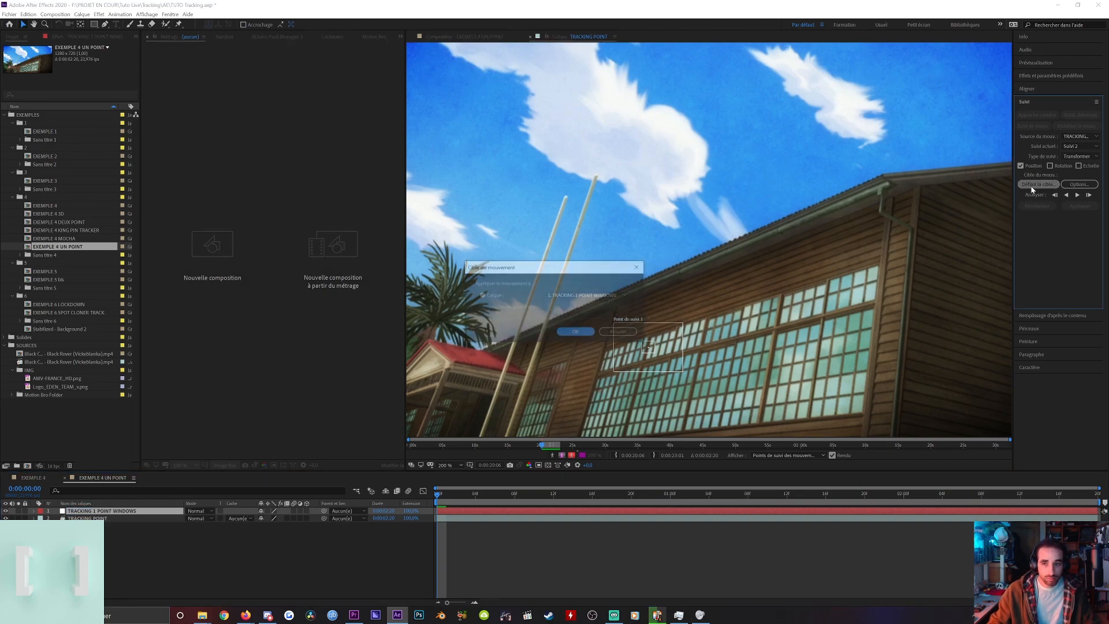
drag(539, 263, 538, 247)
click(570, 280)
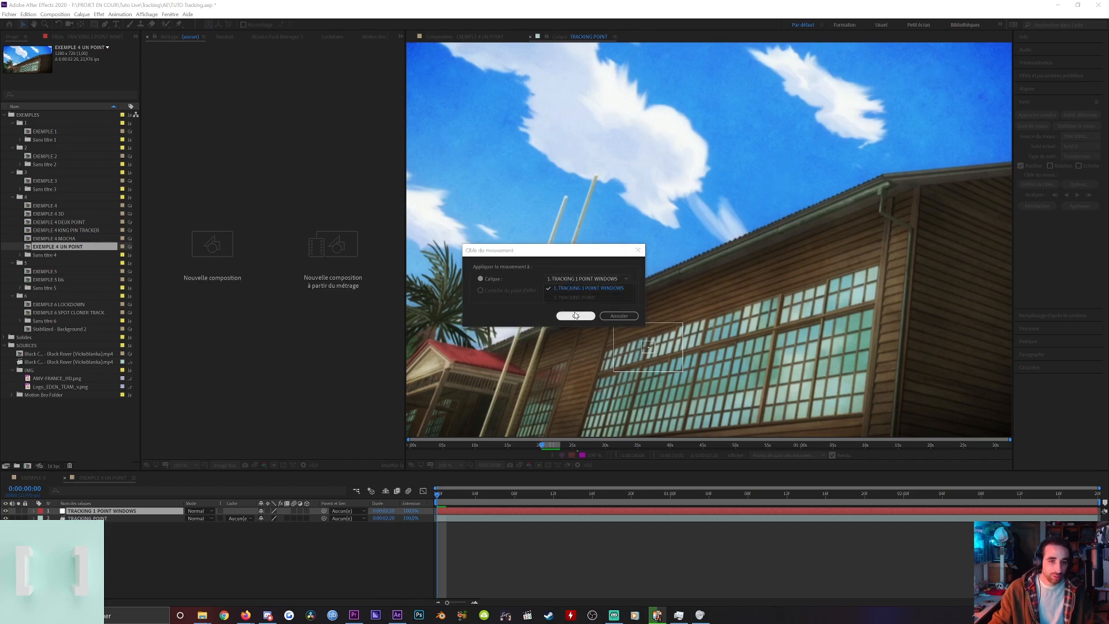
click(575, 296)
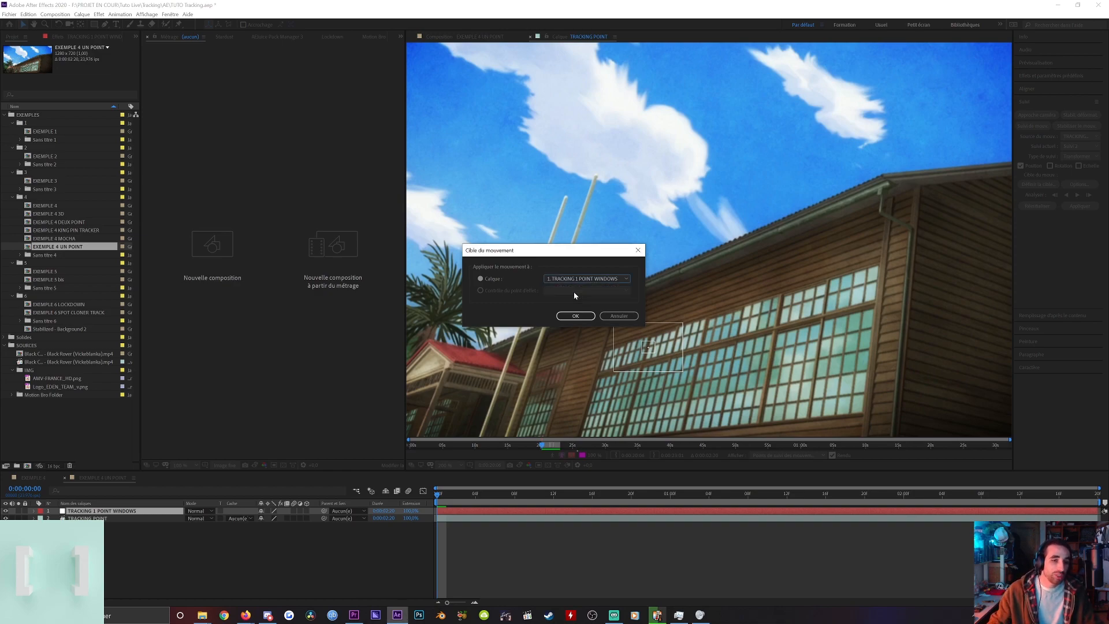
click(576, 315)
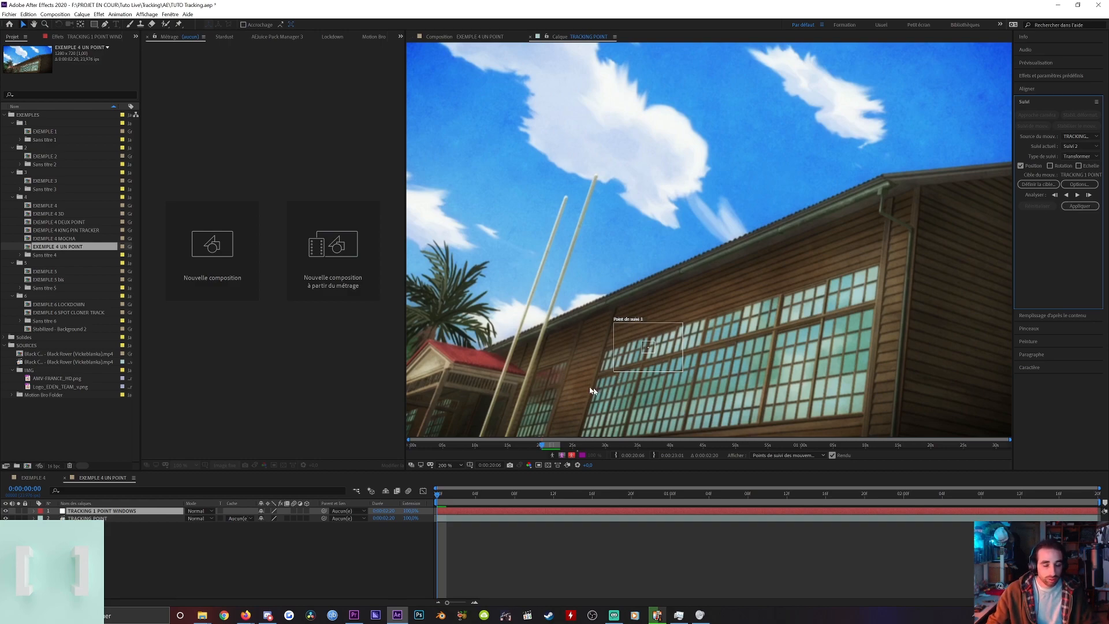
Shrink the track point's search region closely around the window corner and analyze the motion forward through the whole shot.
drag(593, 369, 578, 296)
drag(594, 330, 594, 340)
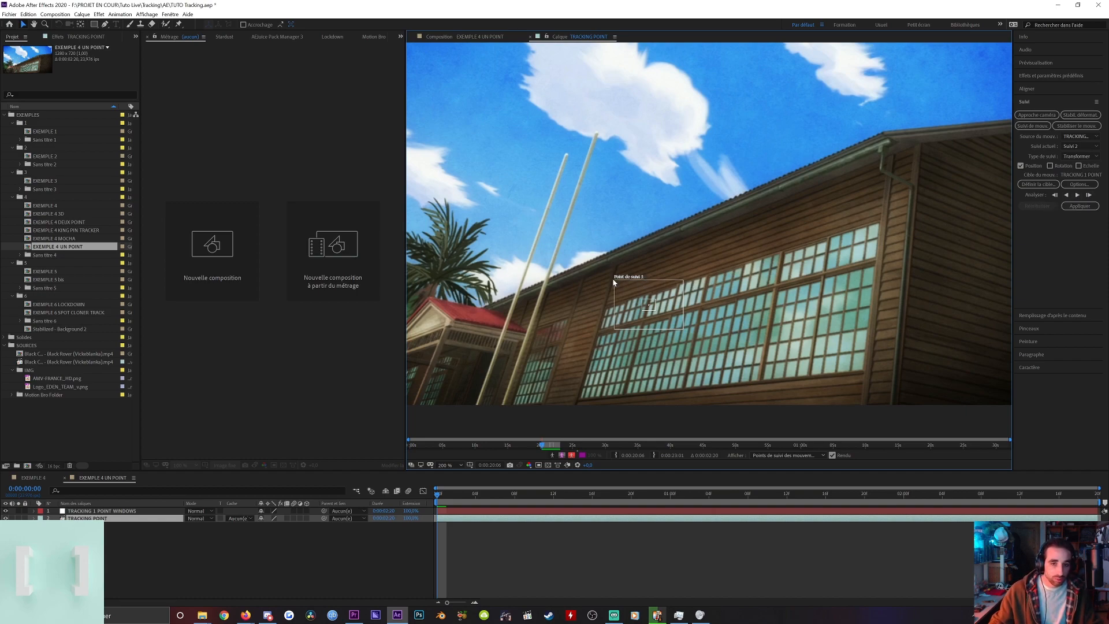
drag(616, 280, 638, 297)
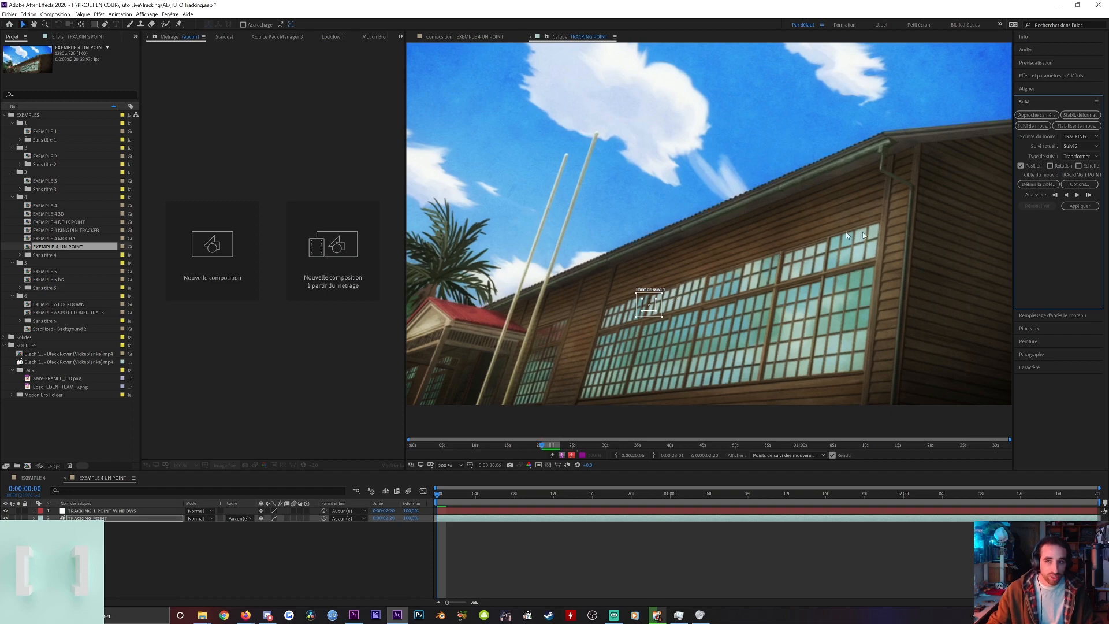
click(1078, 194)
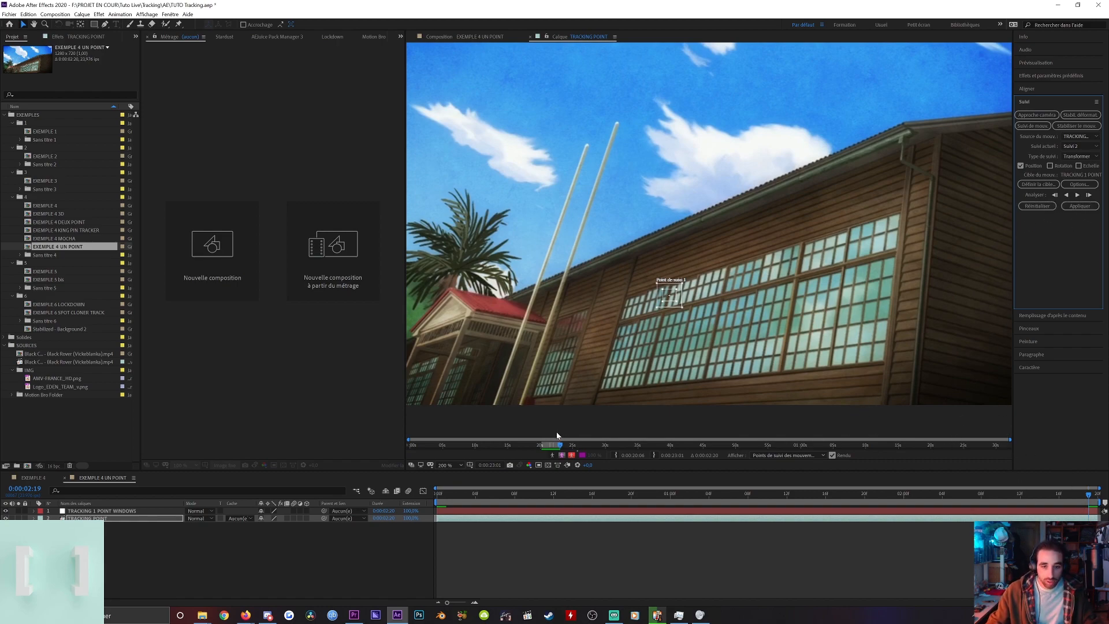
Apply the motion track to the TRACKING 1 POINT WINDOWS null on both the X and Y dimensions.
click(1071, 209)
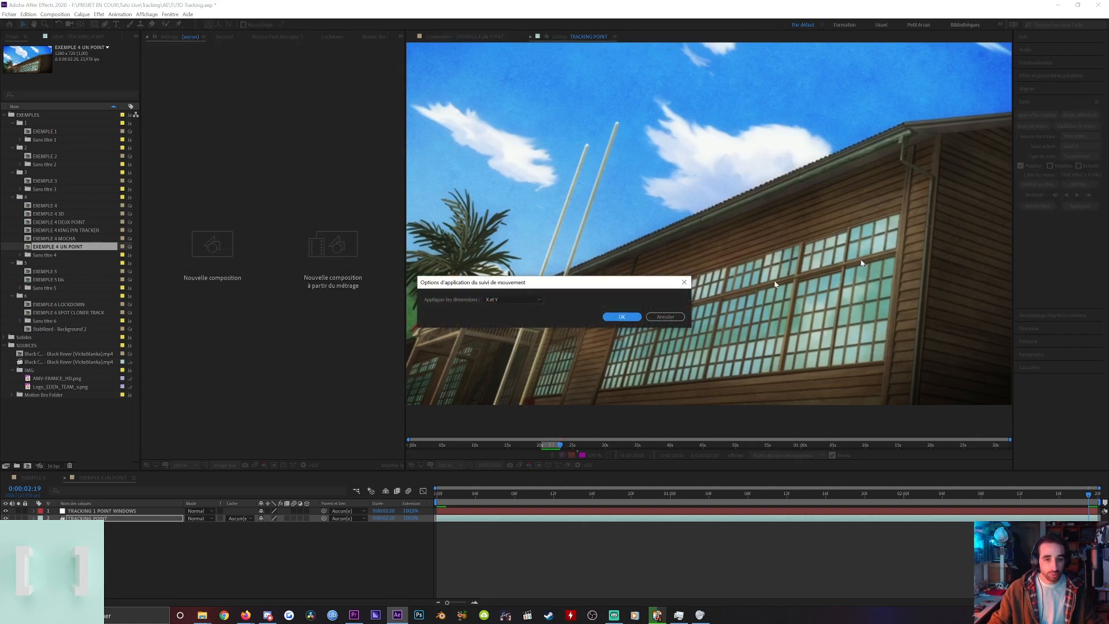
click(522, 299)
click(574, 299)
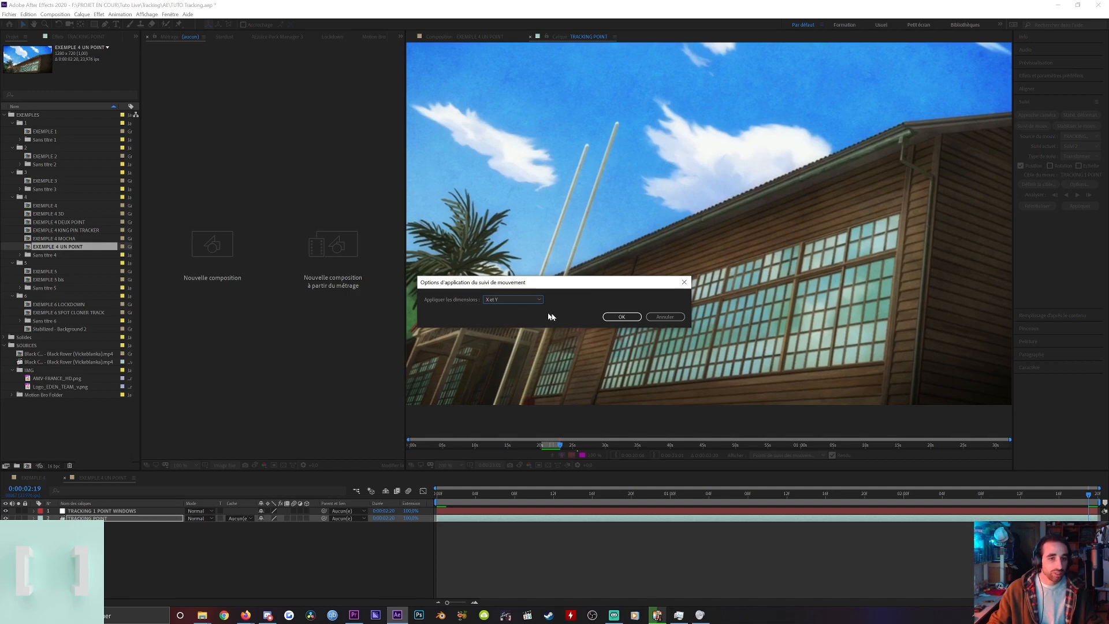
click(612, 317)
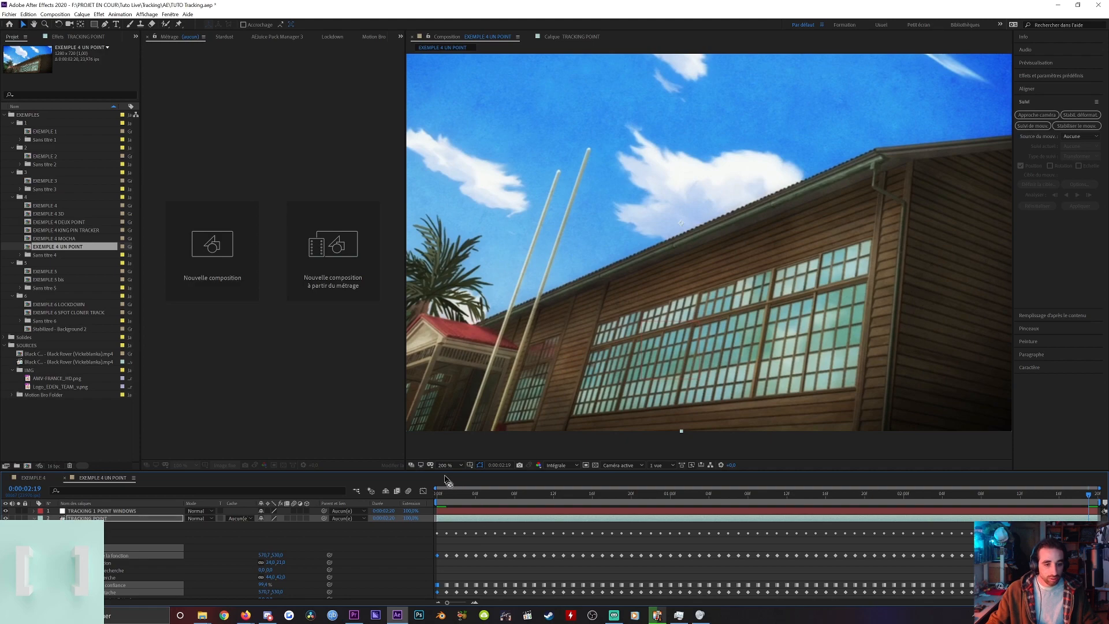
Compare the composition with the TRACKING POINT layer view, and play back the motion of the TRACKING 1 POINT WINDOWS null.
drag(442, 472, 439, 432)
click(549, 36)
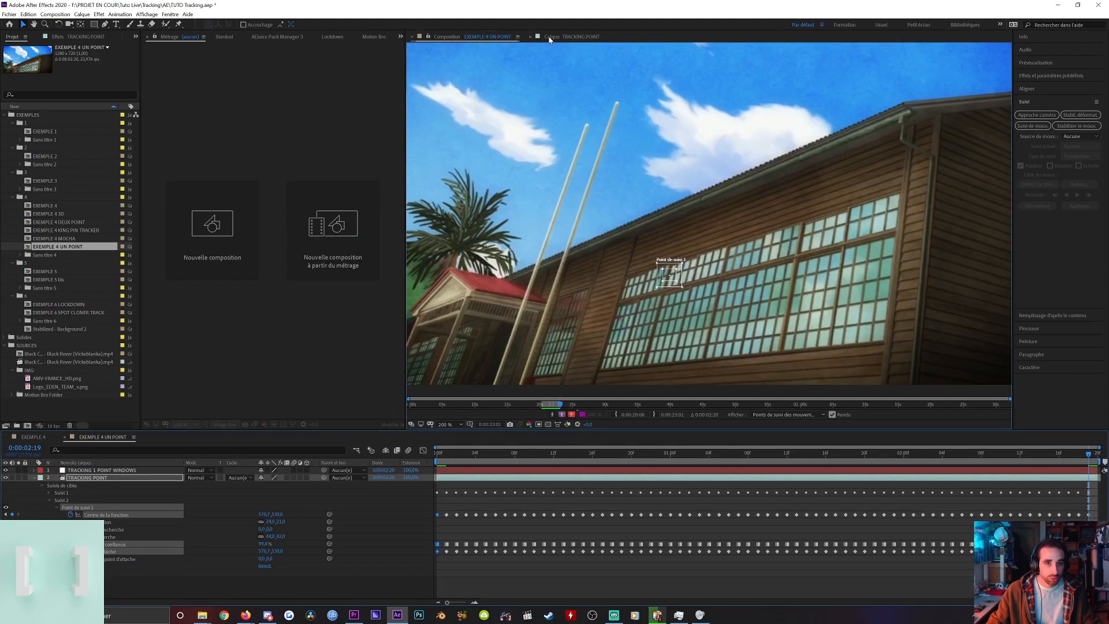
click(479, 38)
click(539, 38)
click(489, 41)
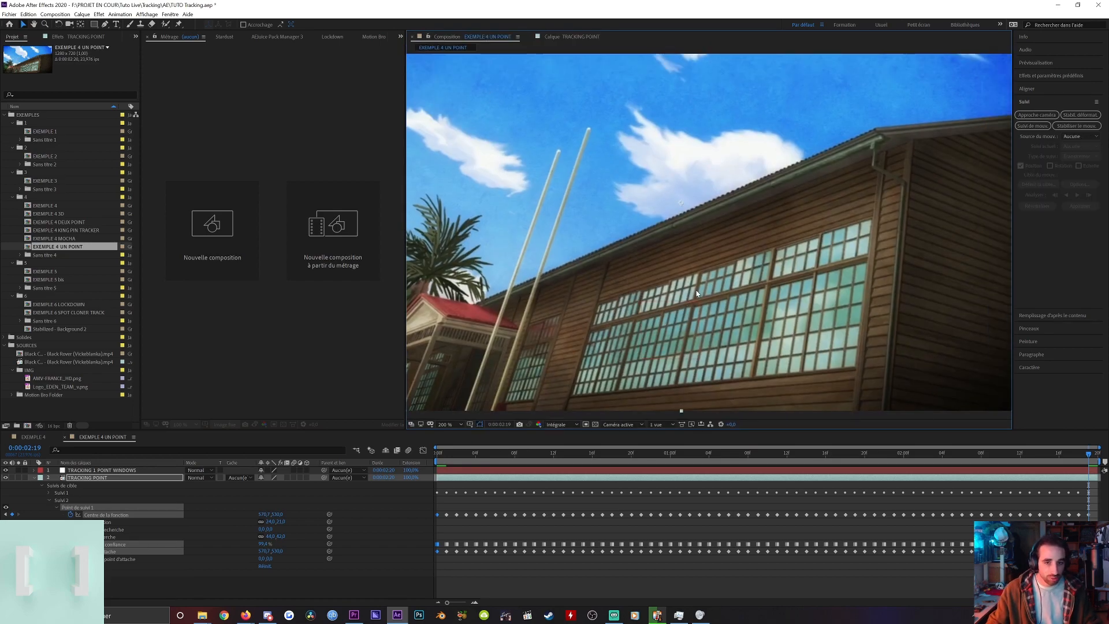
click(561, 470)
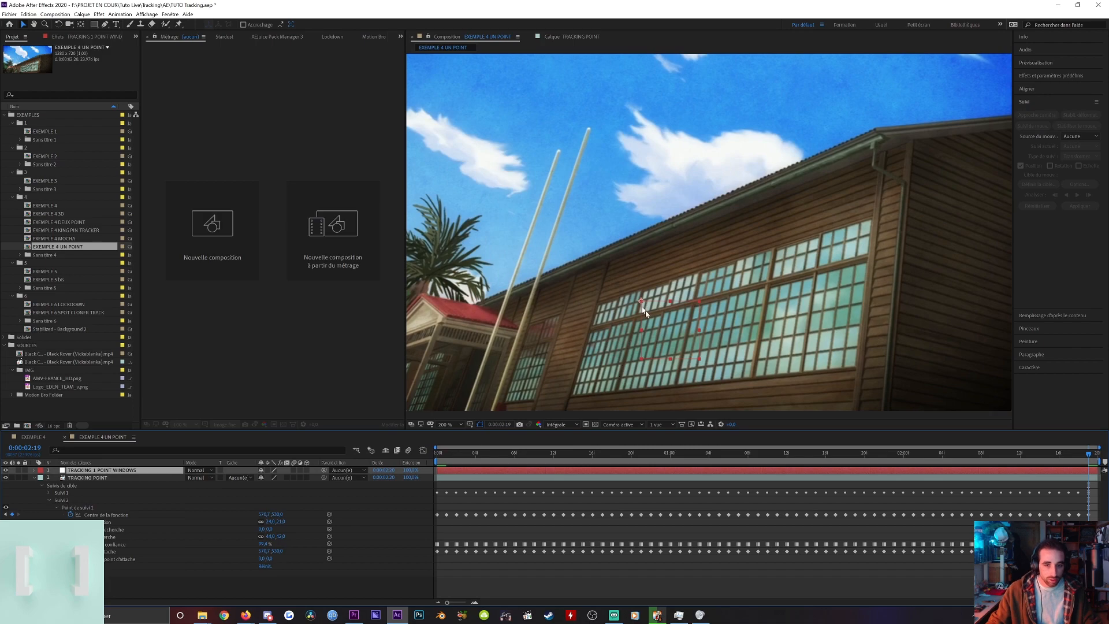
key(space)
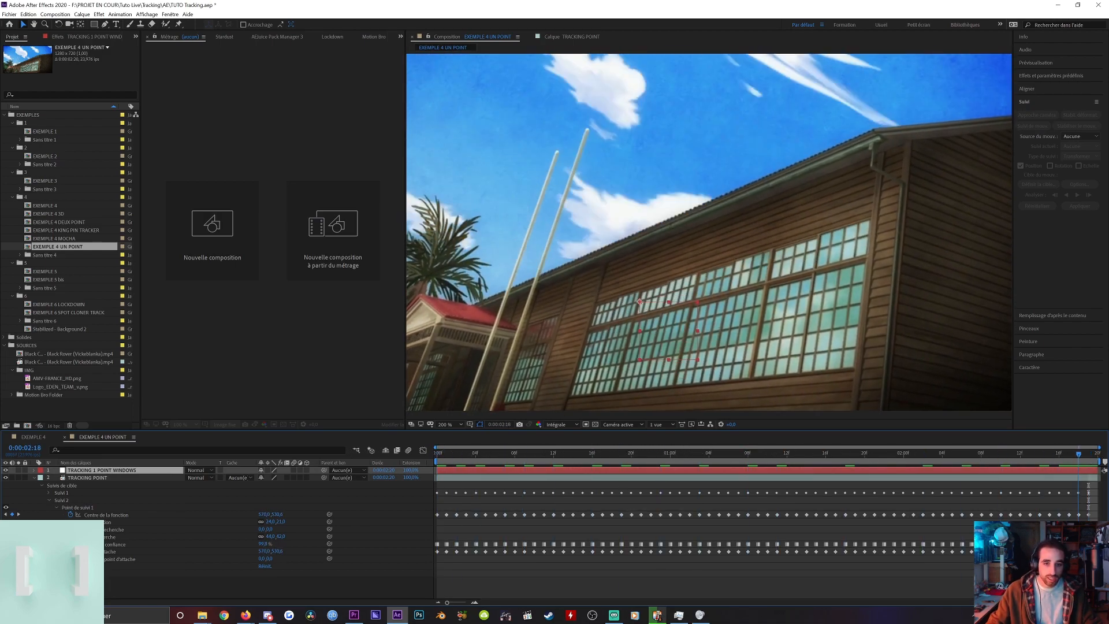
key(space)
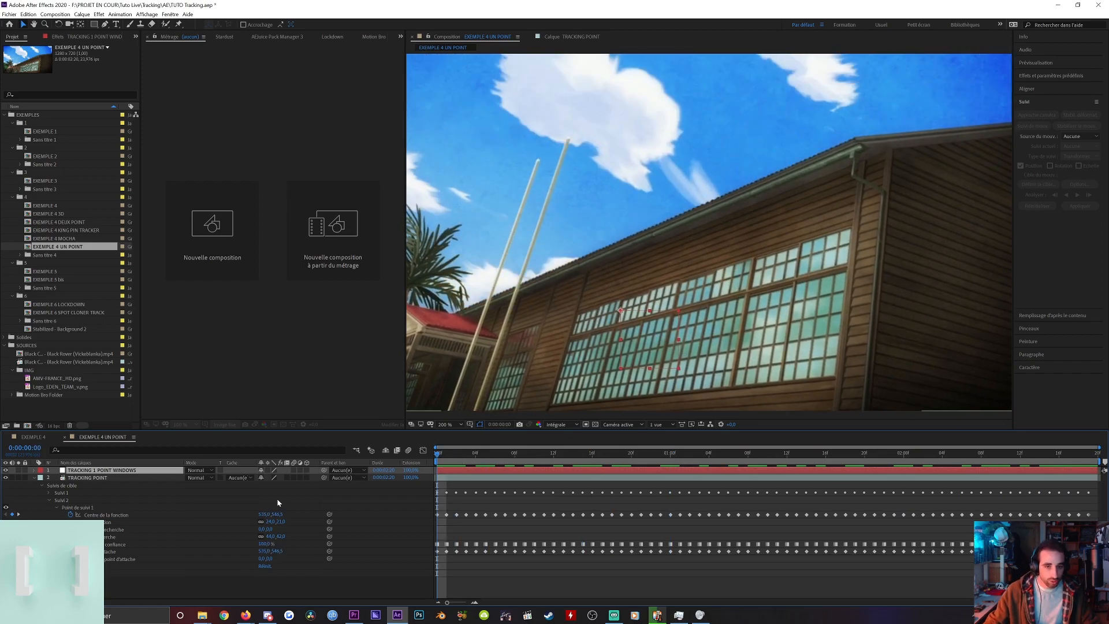
Add AMV-FRANCE_HD.png as the uppermost layer of EXEMPLE 4 UN POINT and collapse the TRACKING POINT layer's properties.
click(48, 380)
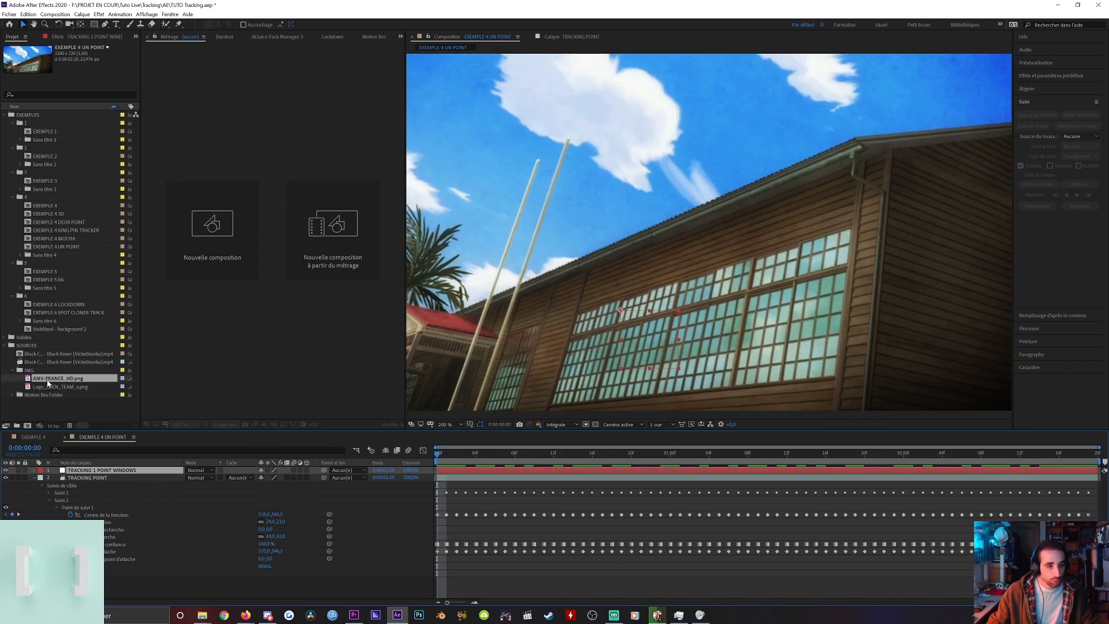
drag(48, 380, 98, 467)
click(115, 486)
key(u)
key(u)
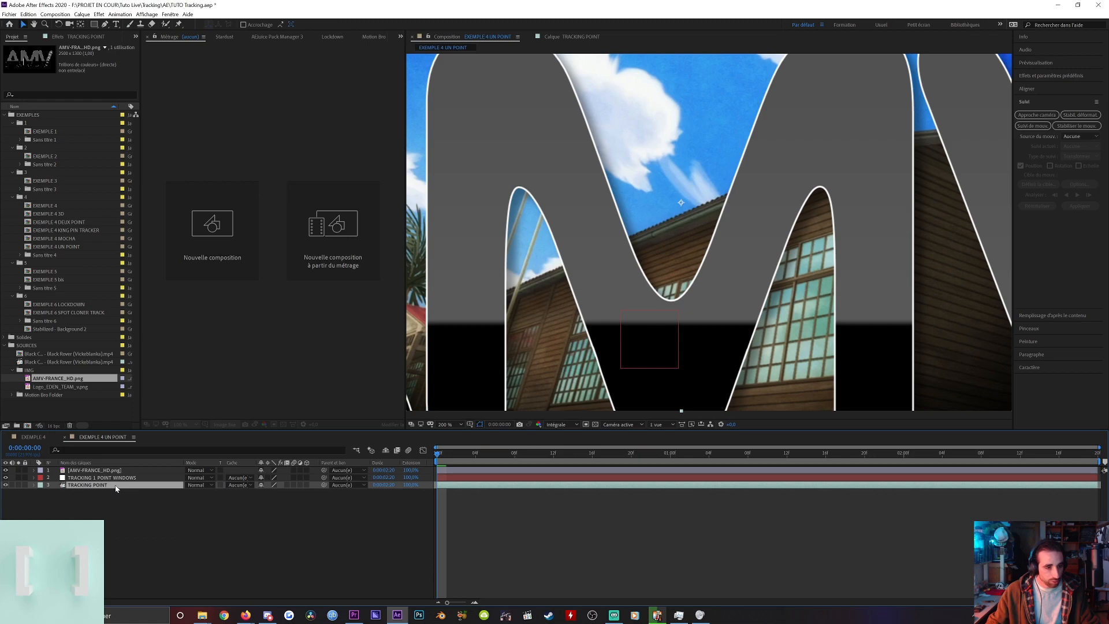
Delete both motion trackers, Suivi 1 and Suivi 2, from the TRACKING POINT layer.
click(112, 508)
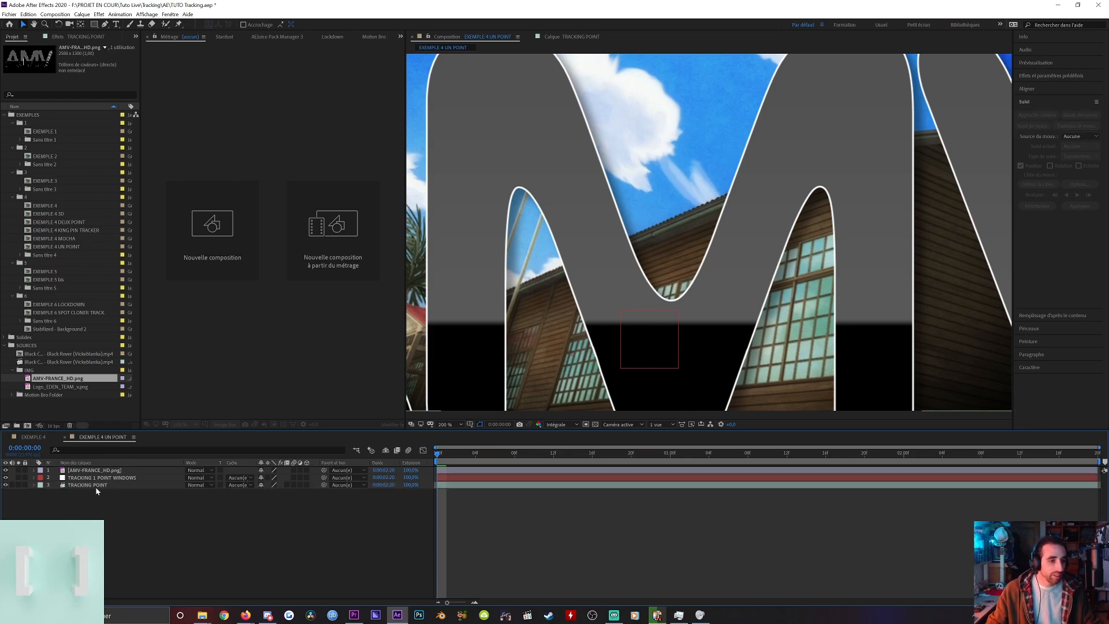
click(96, 486)
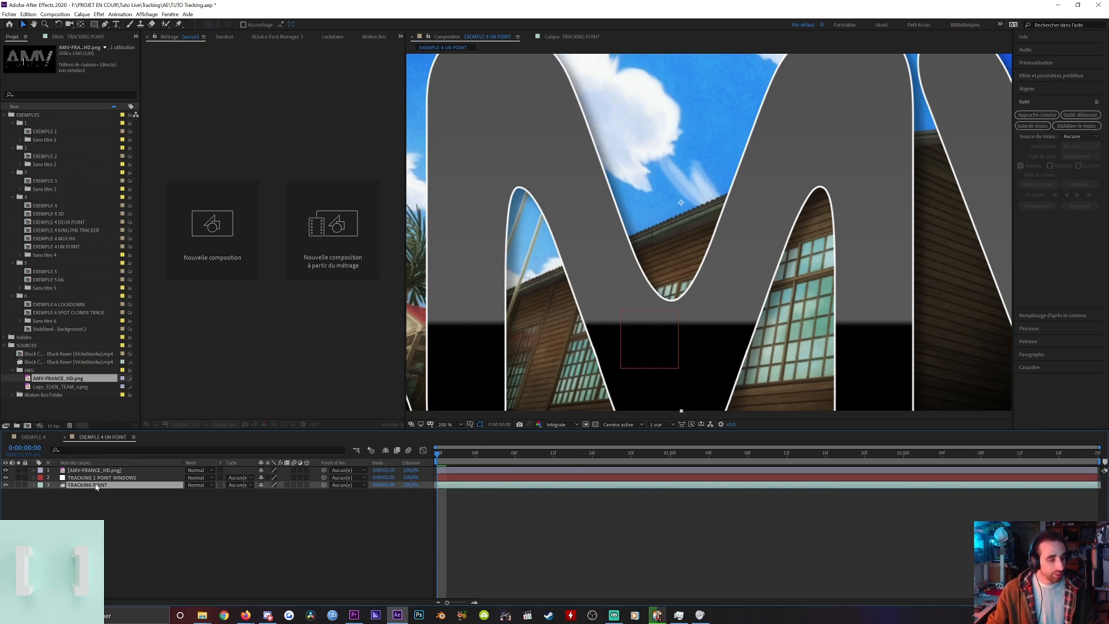
key(u)
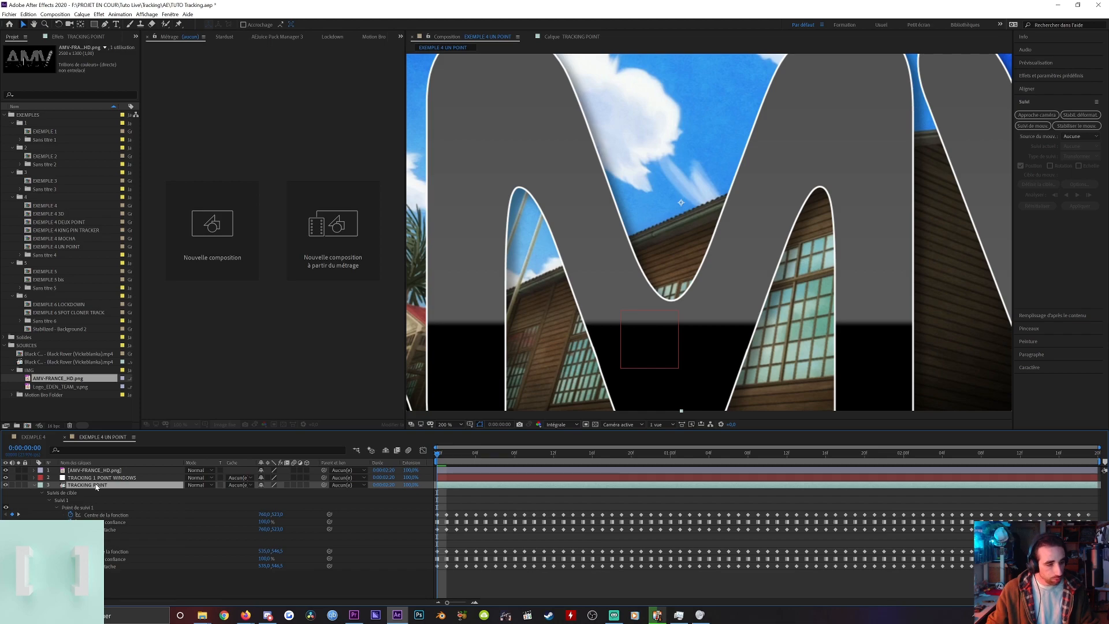
click(88, 507)
key(Delete)
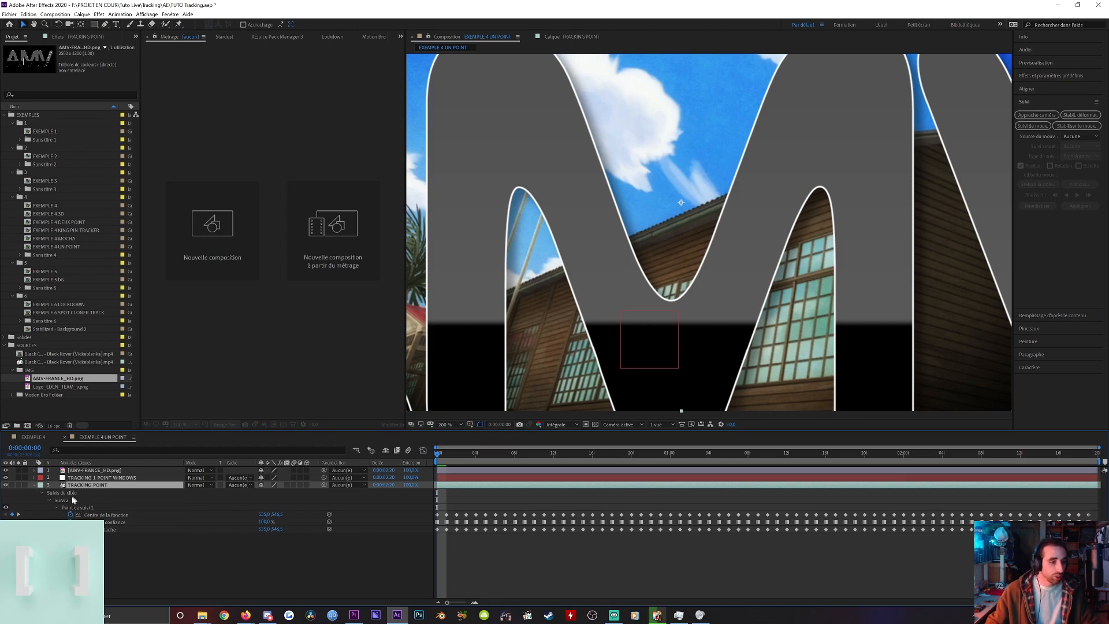
double_click(64, 500)
key(Delete)
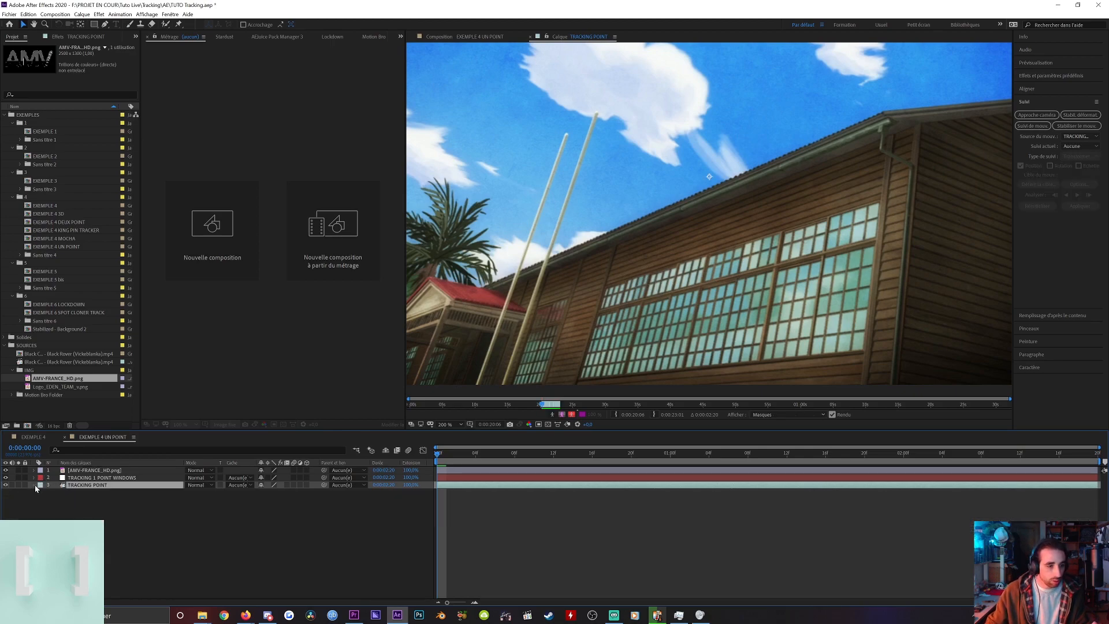
Show the position keyframes of the TRACKING 1 POINT WINDOWS null and return to the composition view at the first frame.
click(93, 478)
key(u)
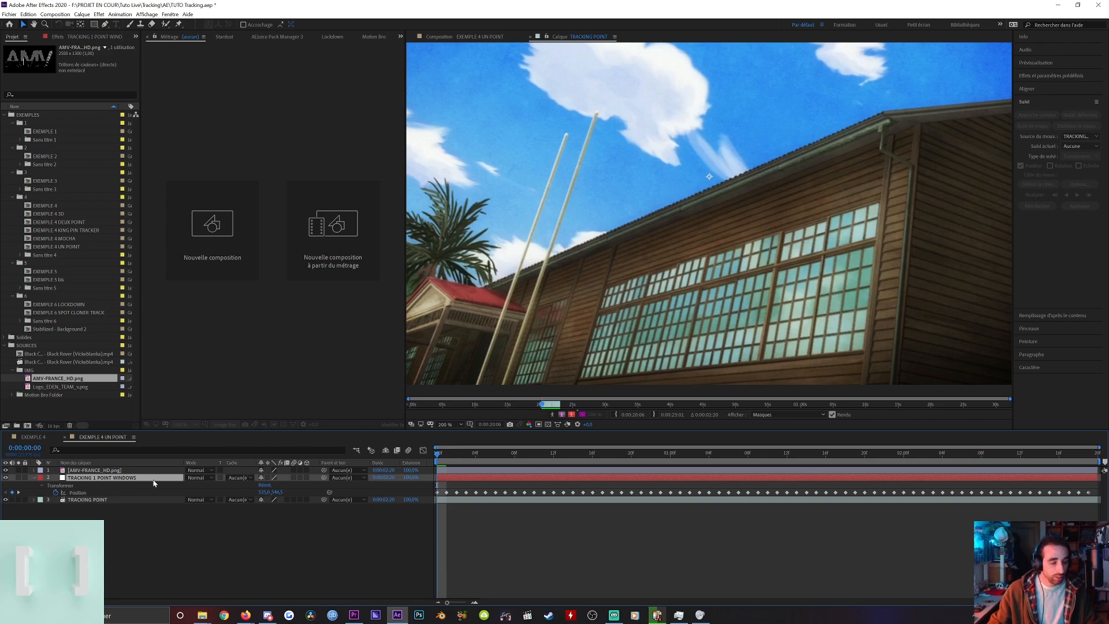
mouse_move(441, 455)
mouse_down()
mouse_move(480, 454)
mouse_move(432, 457)
mouse_up()
click(461, 38)
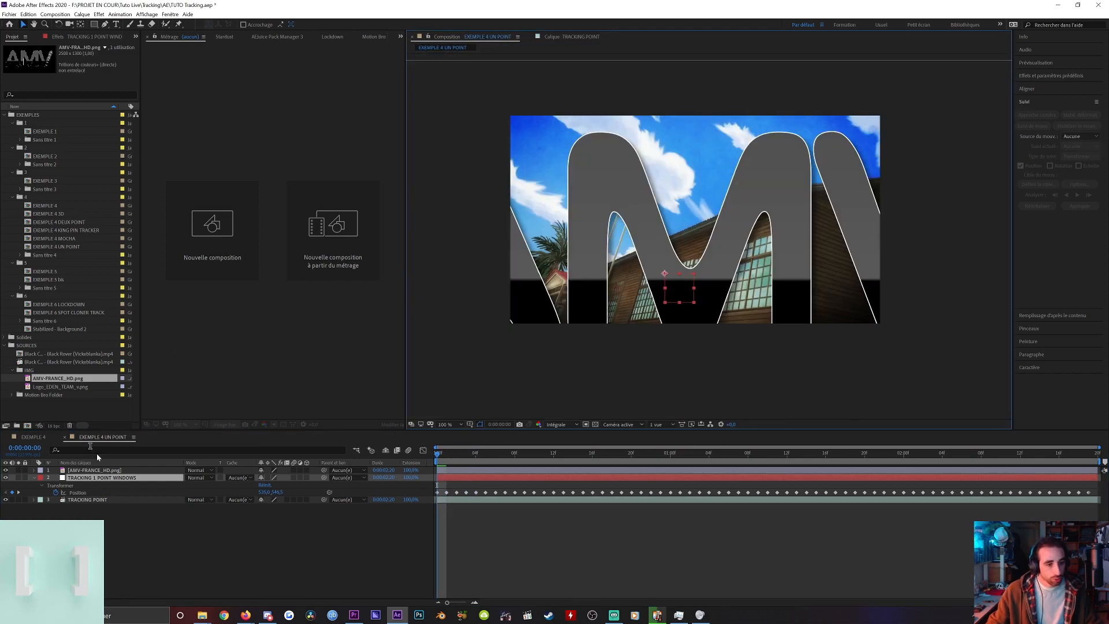
Make the AMV-FRANCE_HD.png layer 3D and set its scale to 45%.
click(116, 471)
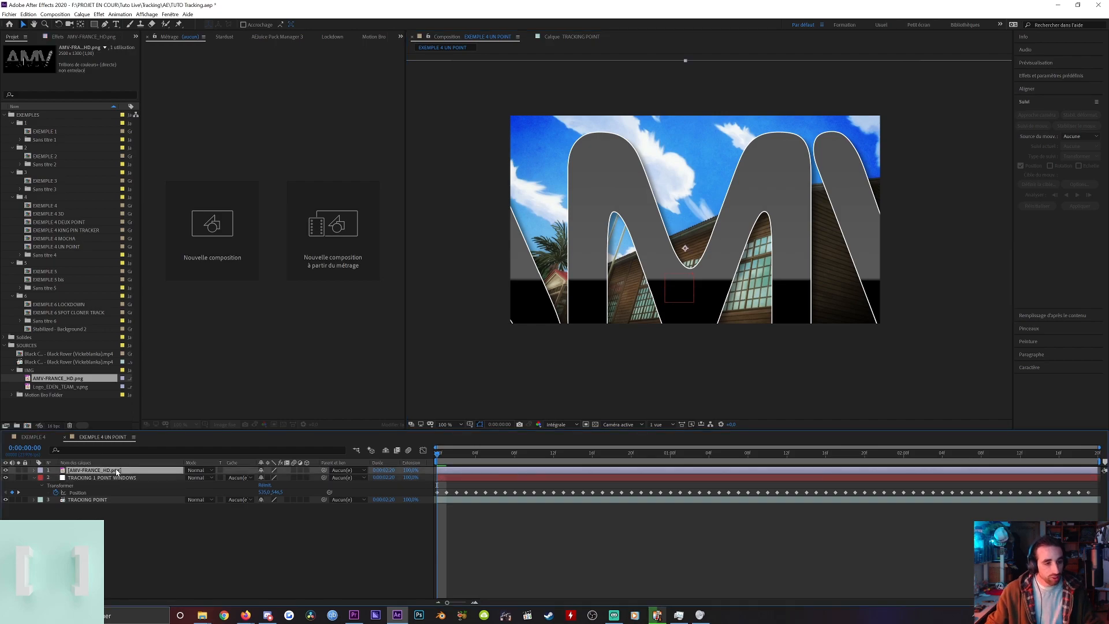
click(308, 472)
key(s)
click(300, 477)
text(45)
key(Return)
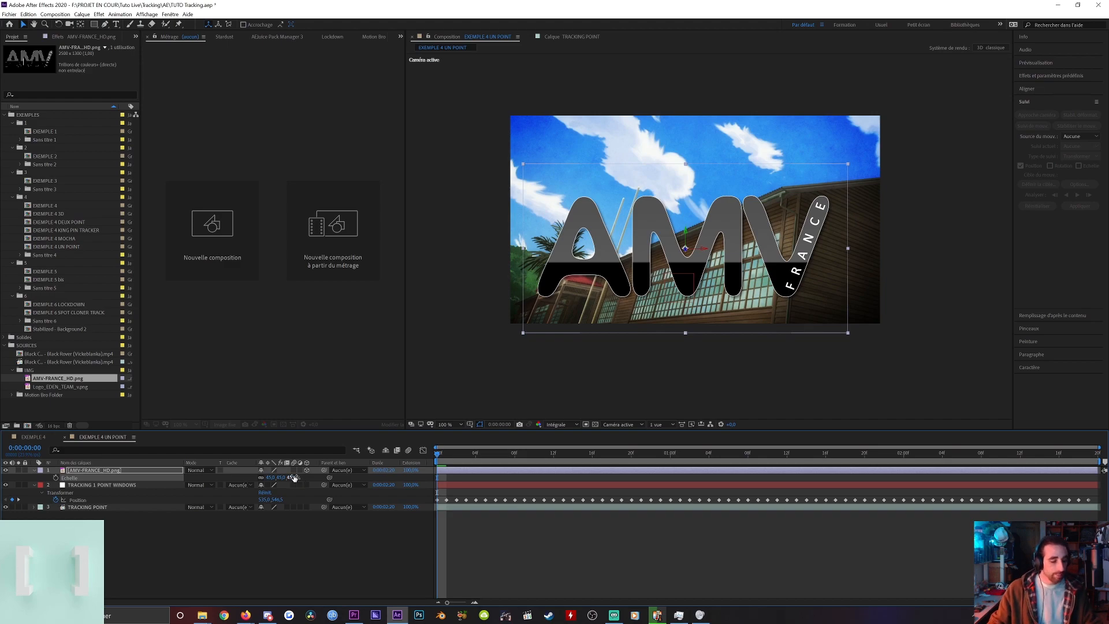
Rotate the AMV logo in 3D on its X, Y and Z axes to match the perspective of the school facade.
key(r)
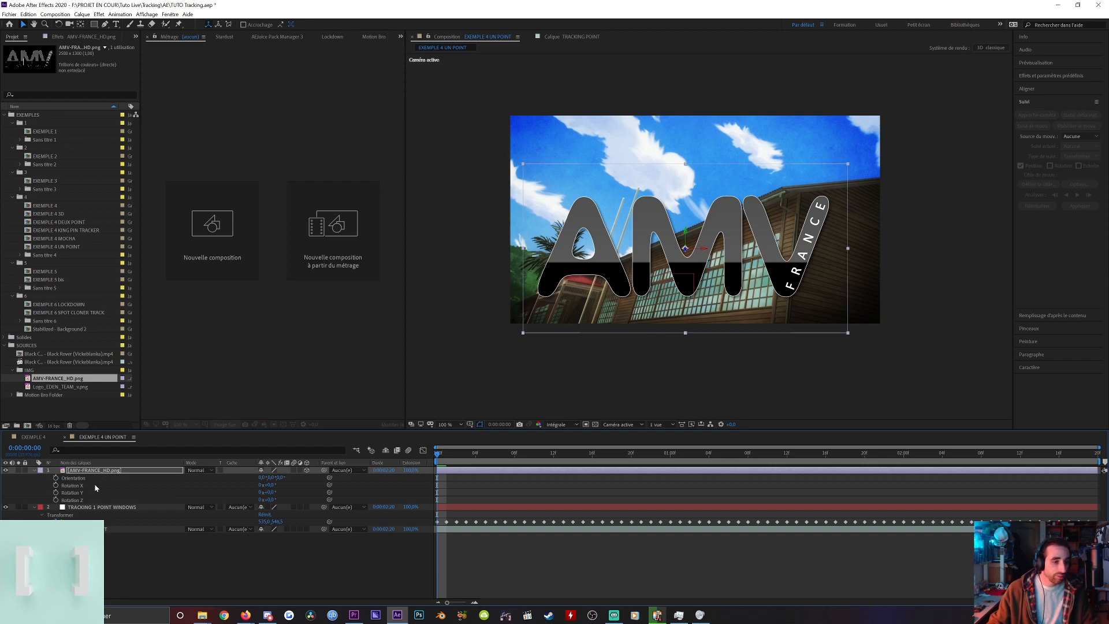
click(34, 507)
mouse_move(271, 492)
mouse_down()
mouse_move(289, 492)
mouse_move(266, 484)
mouse_move(272, 500)
mouse_up()
key(ctrl+z)
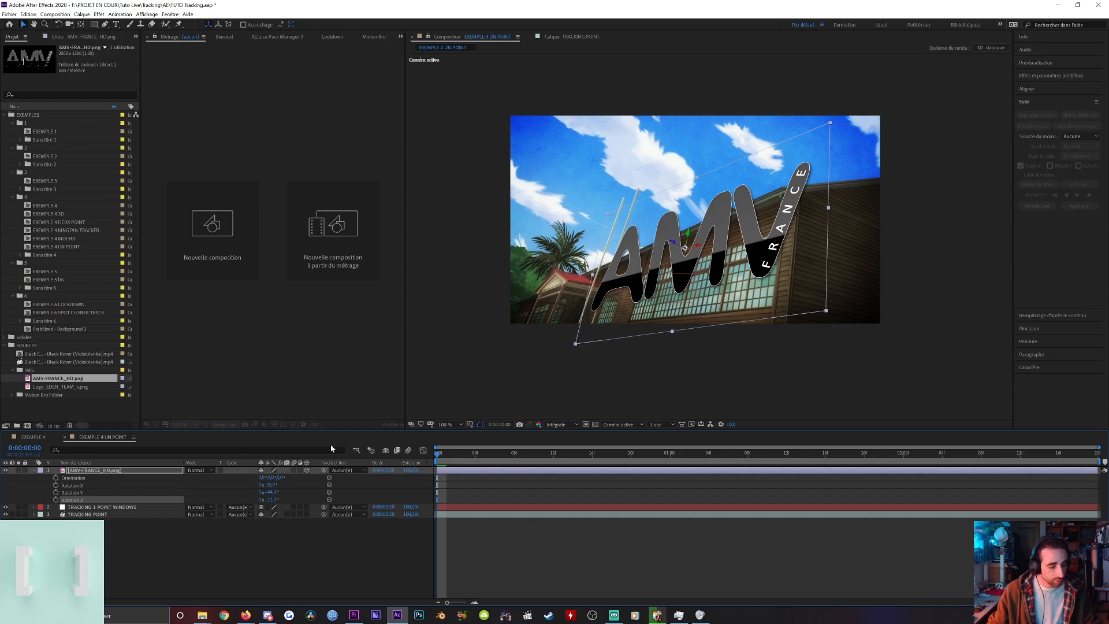
Reduce the AMV logo's scale to about 7.7% and place it on the wooden wall between the flagpoles and the windows.
key(s)
drag(295, 481, 487, 351)
scroll(664, 256, up, 4)
scroll(664, 256, down, 2)
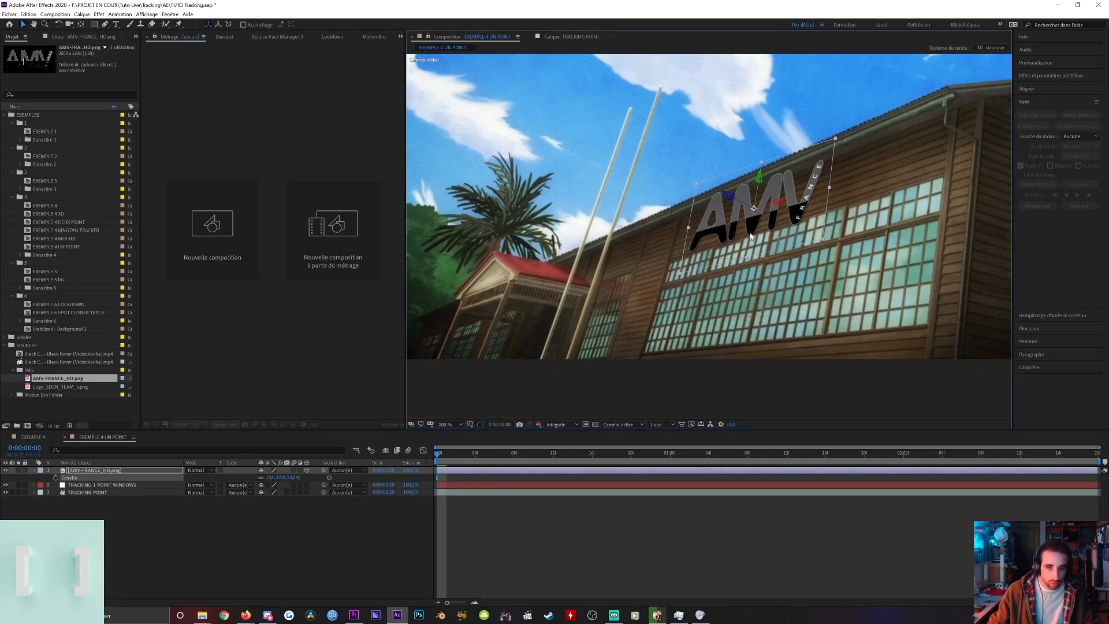
drag(657, 256, 647, 260)
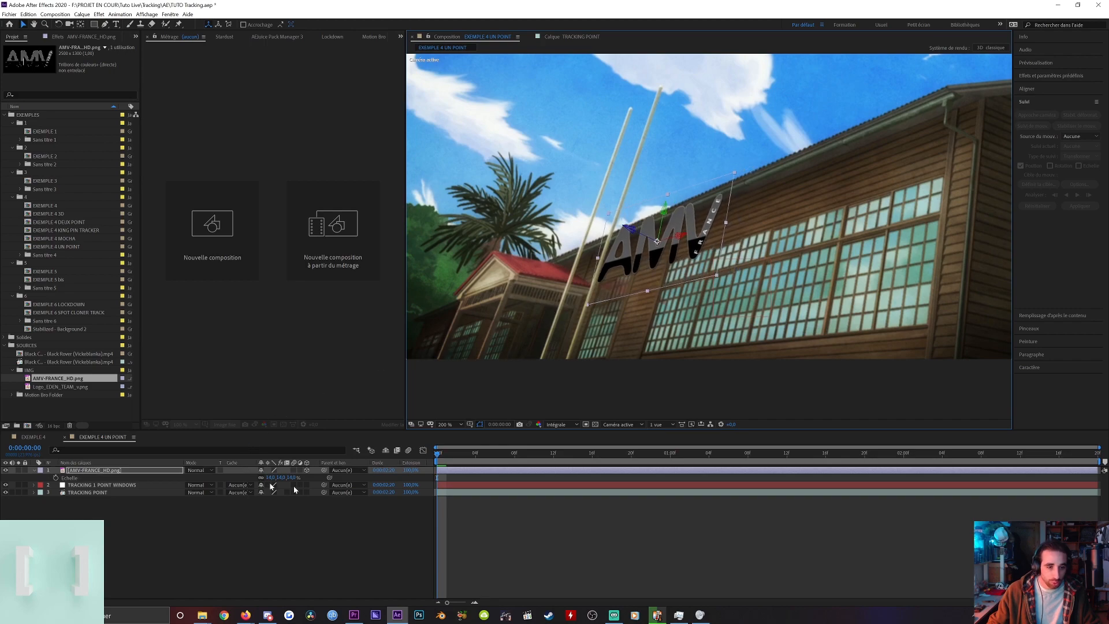
drag(291, 479, 287, 480)
drag(673, 247, 673, 252)
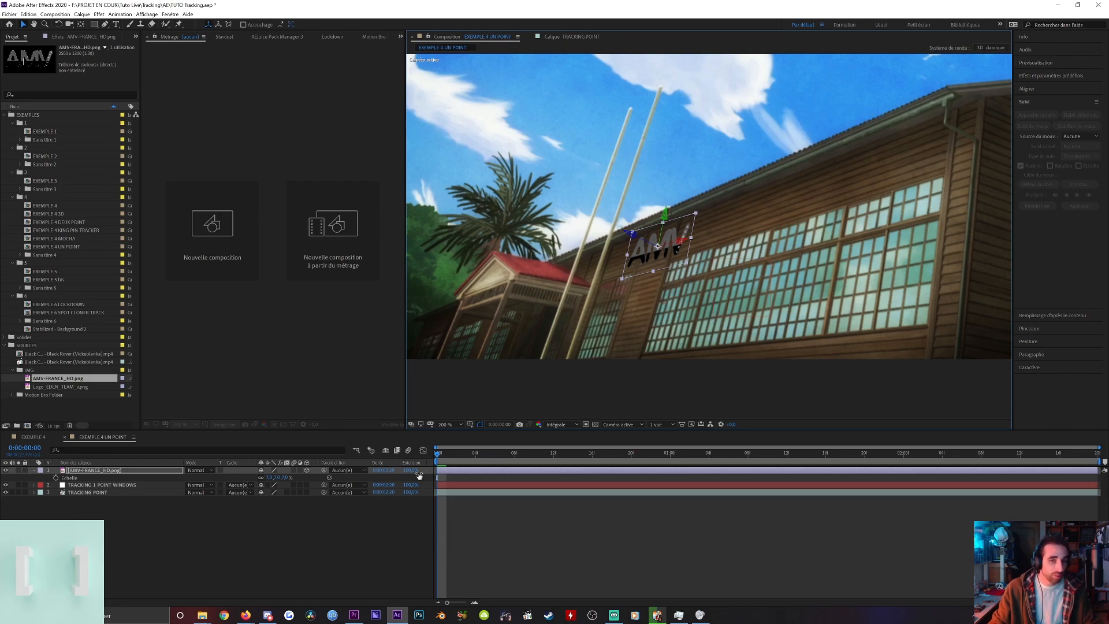
drag(659, 242, 806, 205)
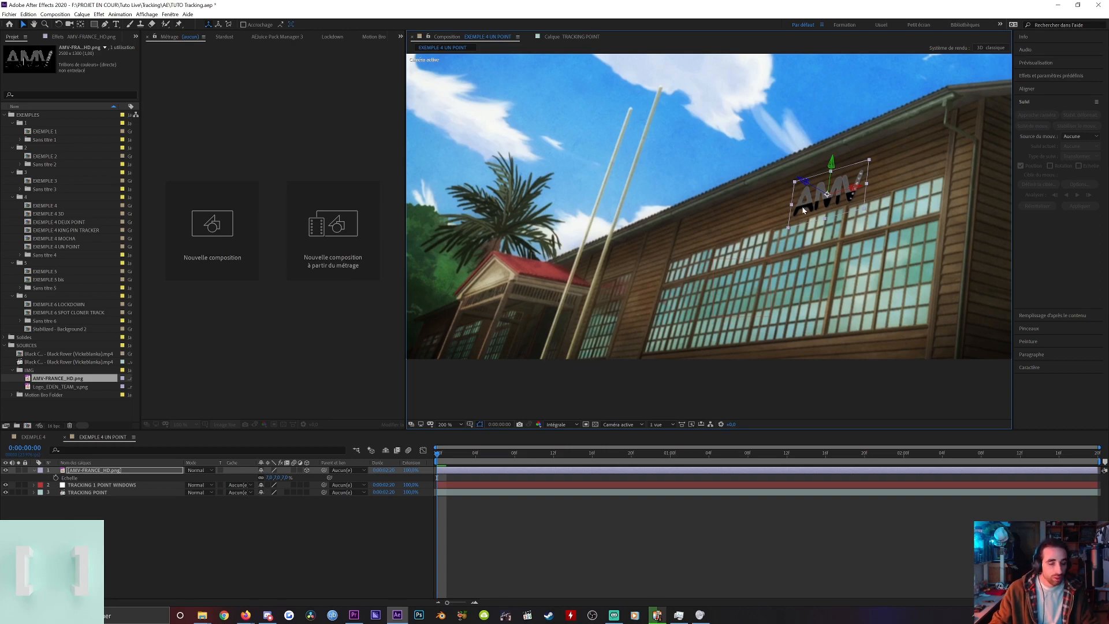
key(ctrl+z)
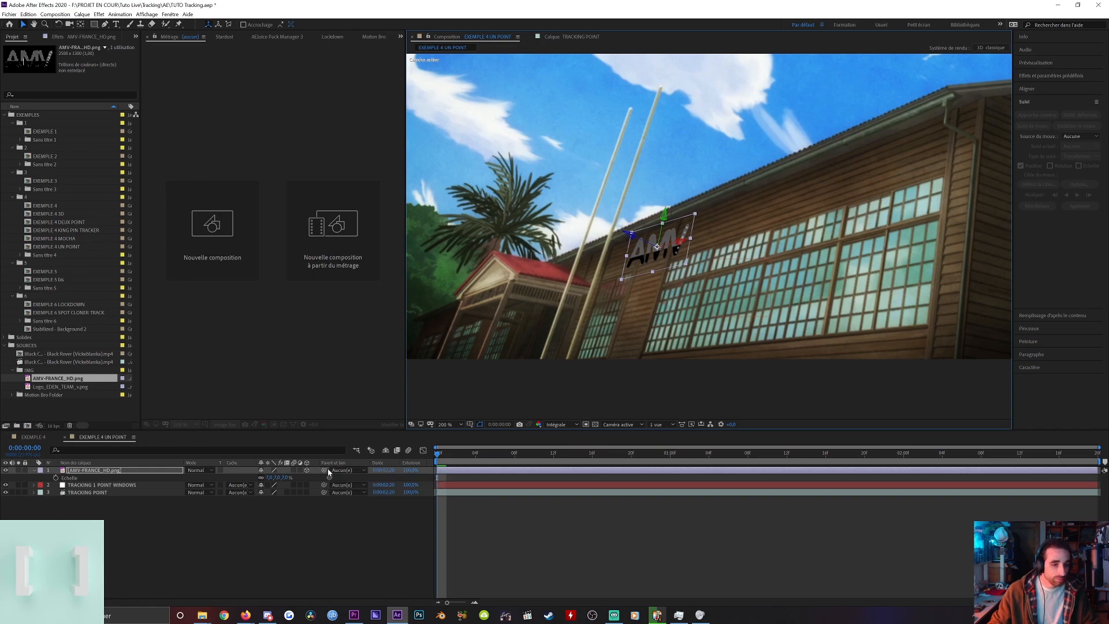
Parent the AMV-FRANCE_HD.png layer to the TRACKING 1 POINT WINDOWS null.
drag(324, 470, 341, 494)
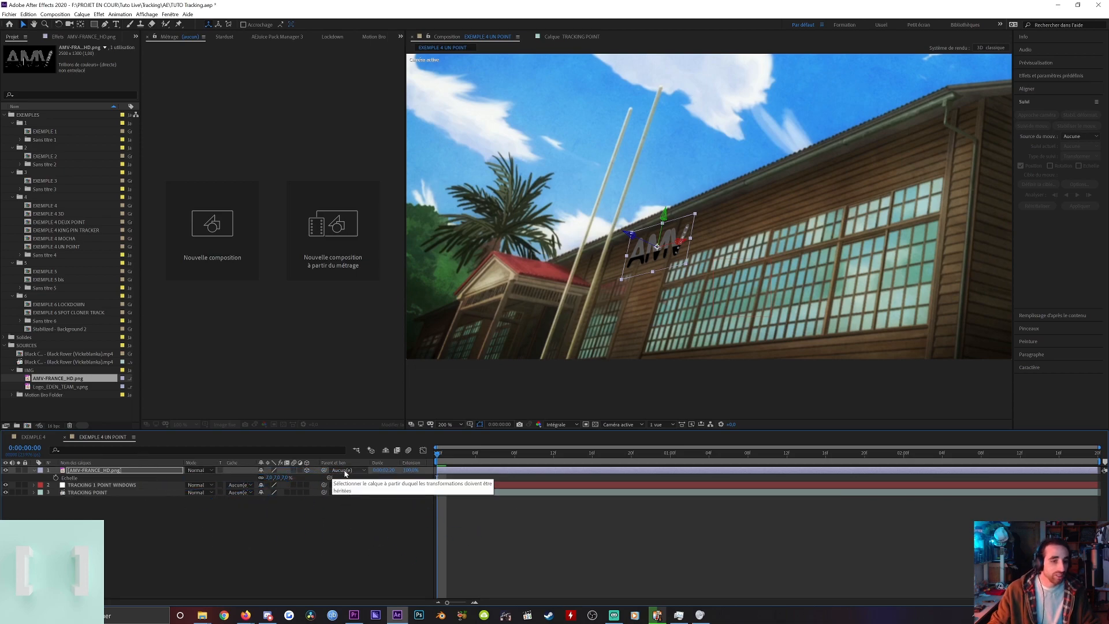
click(345, 472)
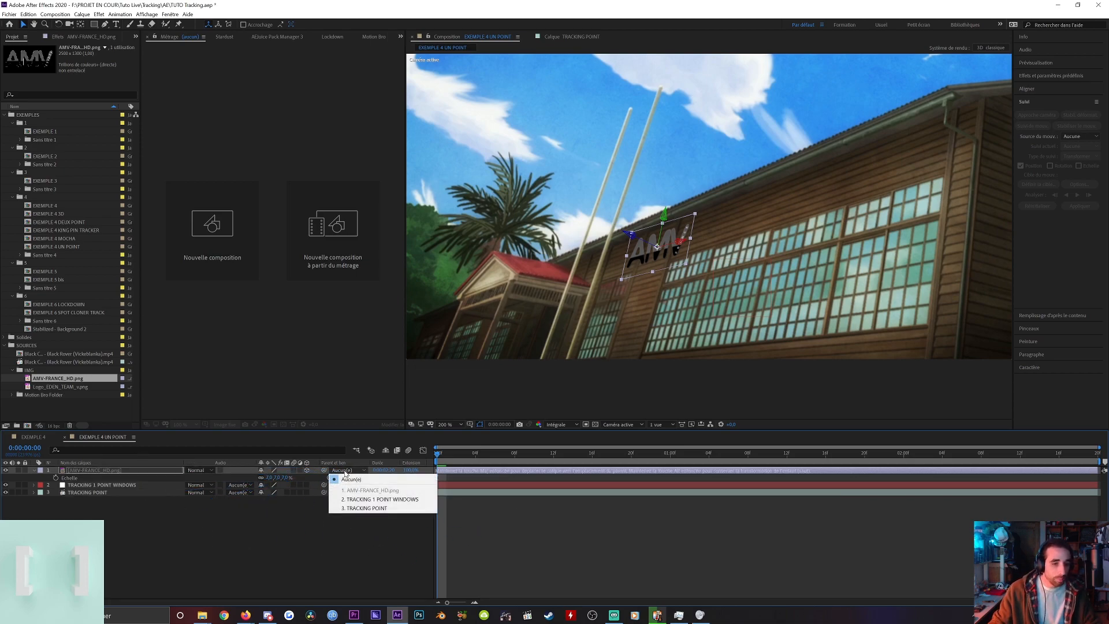
click(364, 501)
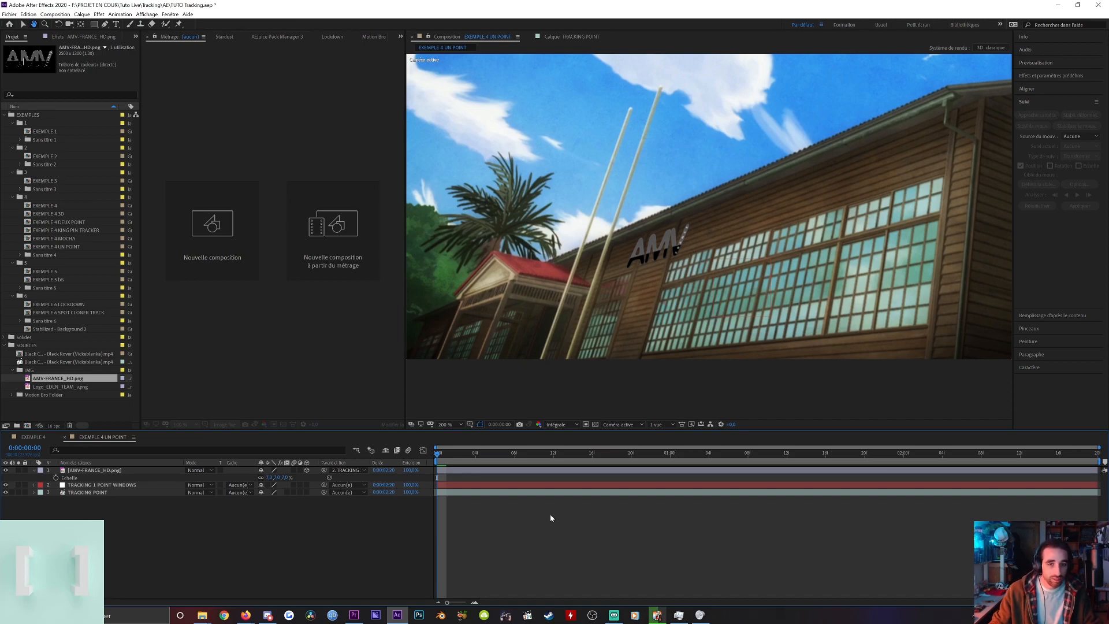
Play back the composition and check up close how the logo follows the building's motion.
key(space)
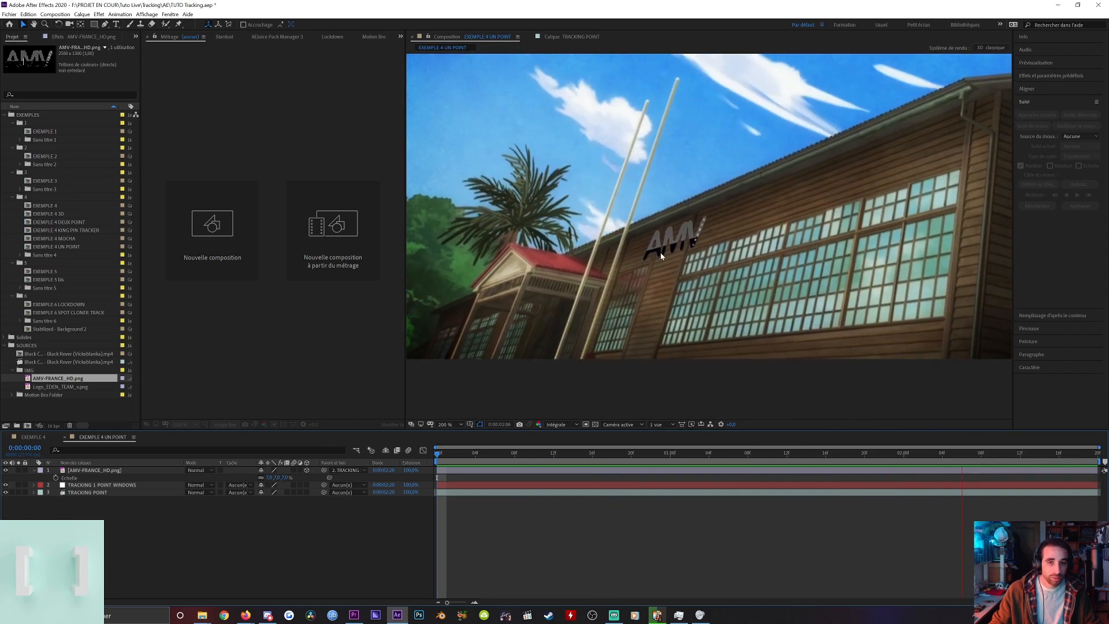
scroll(697, 242, up, 3)
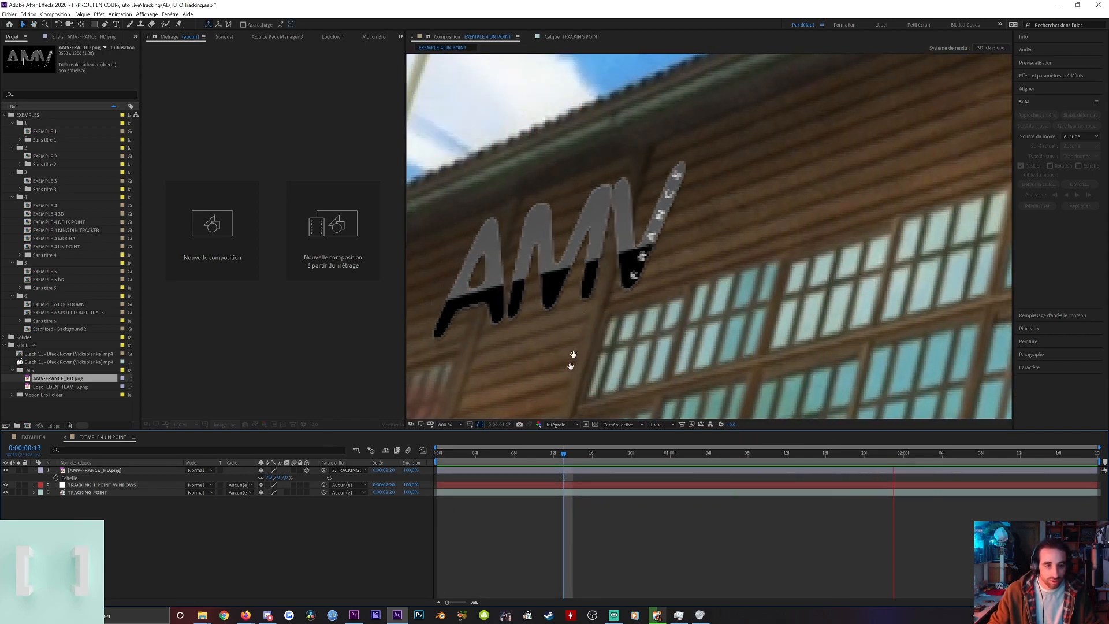
key(v)
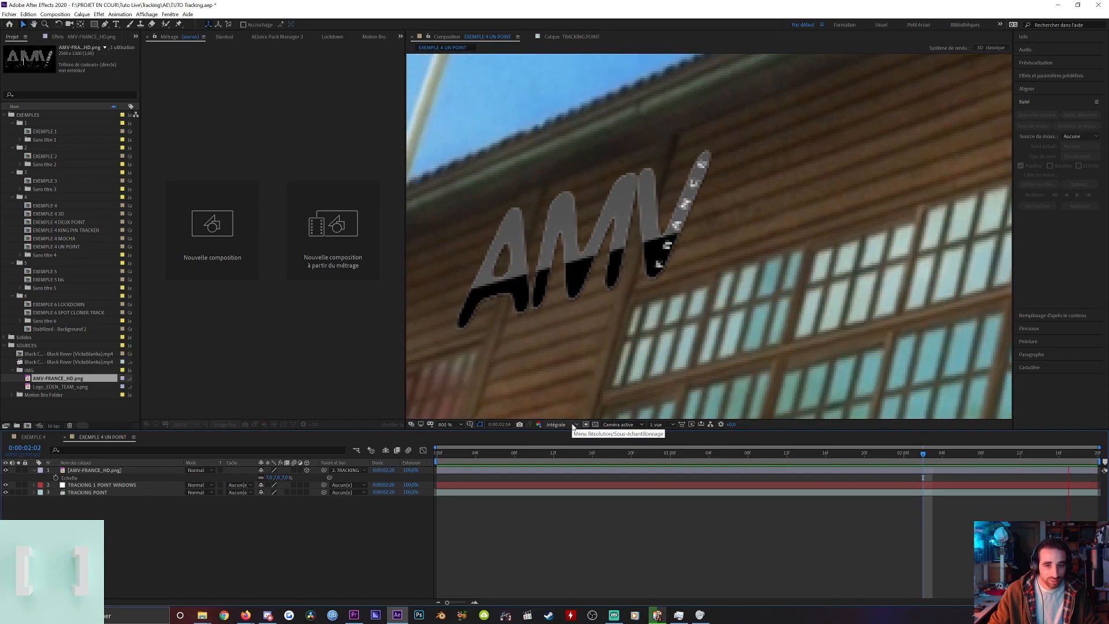
key(space)
Apply the Flou encadré accéléré effect to the AMV logo and increase its blur radius to soften the edges.
click(555, 469)
key(ctrl+space)
text(ac)
key(Return)
click(87, 38)
click(54, 161)
drag(79, 62, 104, 60)
Play back the blurred logo on the wall and show the null's position keyframes.
key(space)
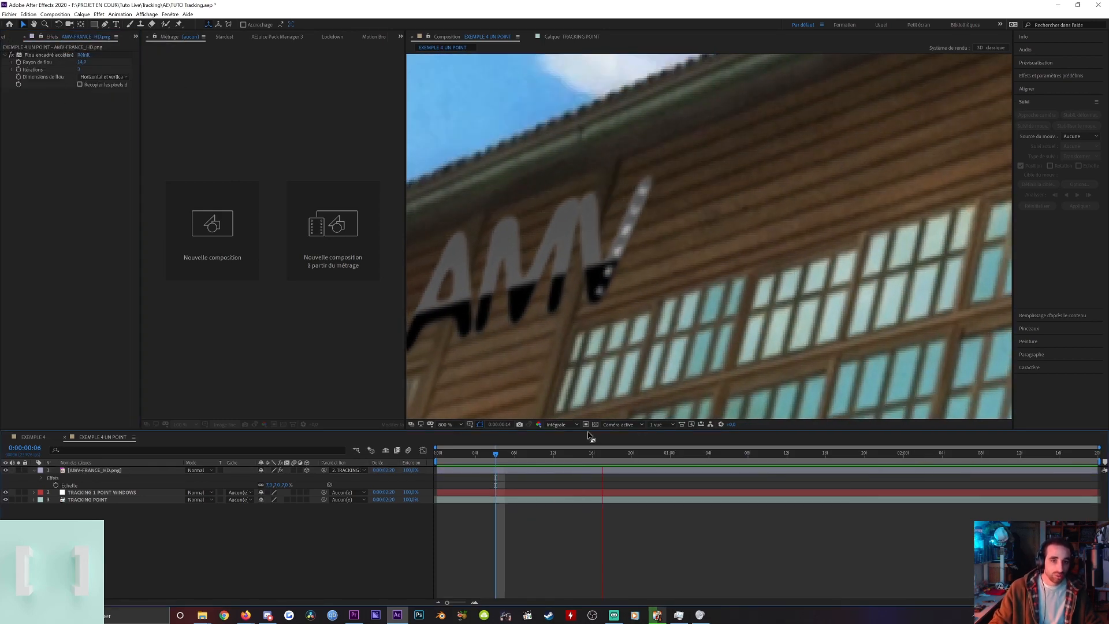
key(space)
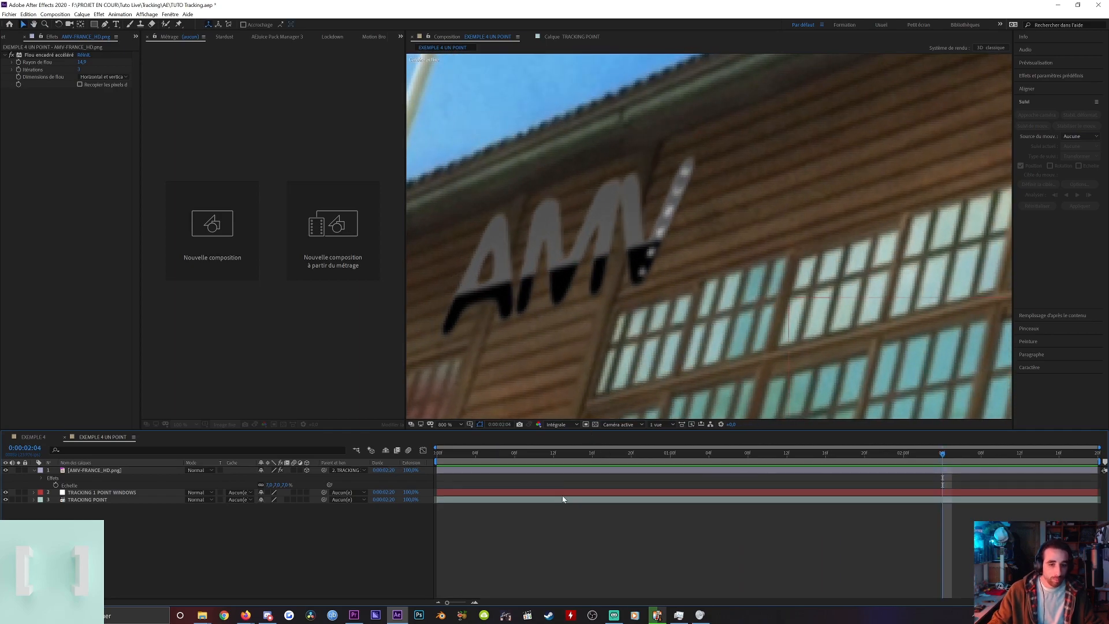
click(562, 495)
key(u)
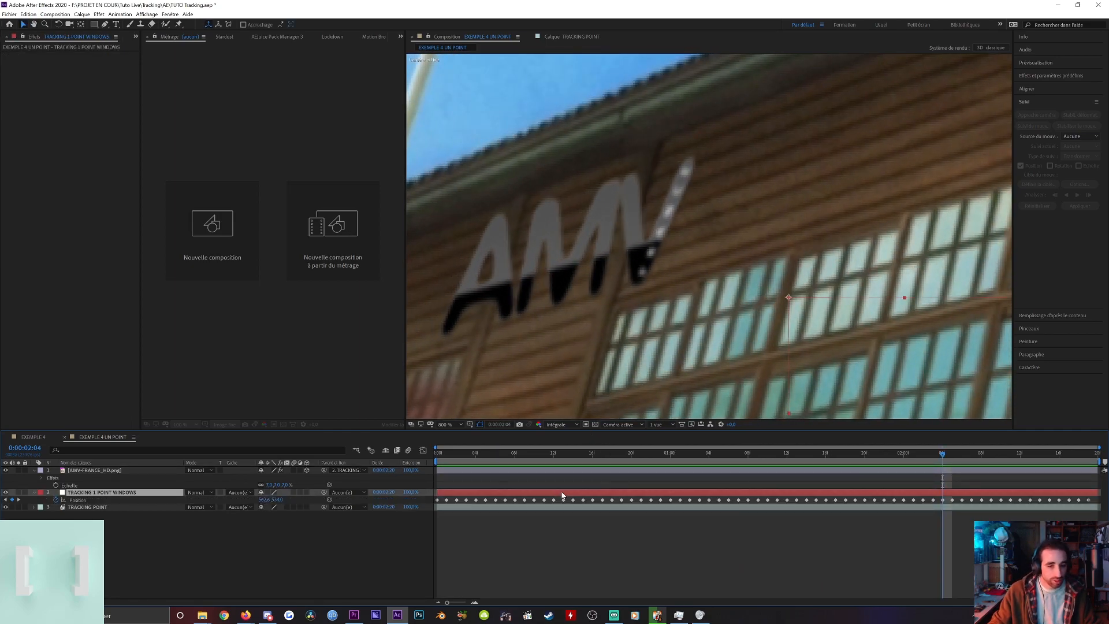
Try deleting the null's position keyframes between the first and last ones, play back the logo's motion, and undo the deletion.
drag(567, 457, 537, 458)
drag(443, 501, 1082, 504)
key(Delete)
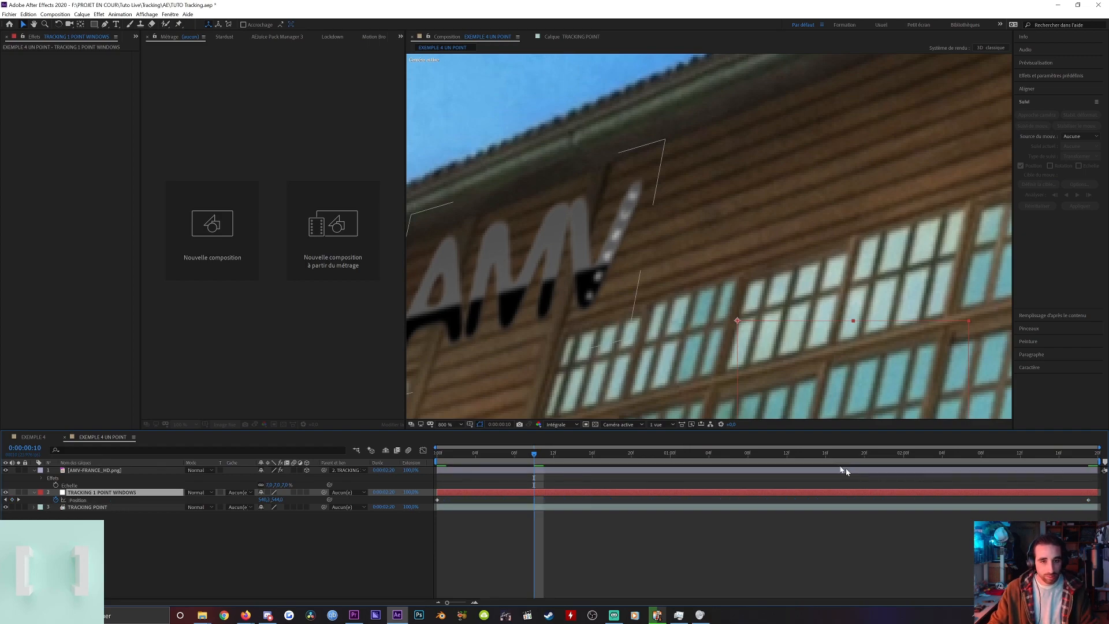
key(comma)
key(comma)
key(Page_Up)
key(Page_Up)
key(space)
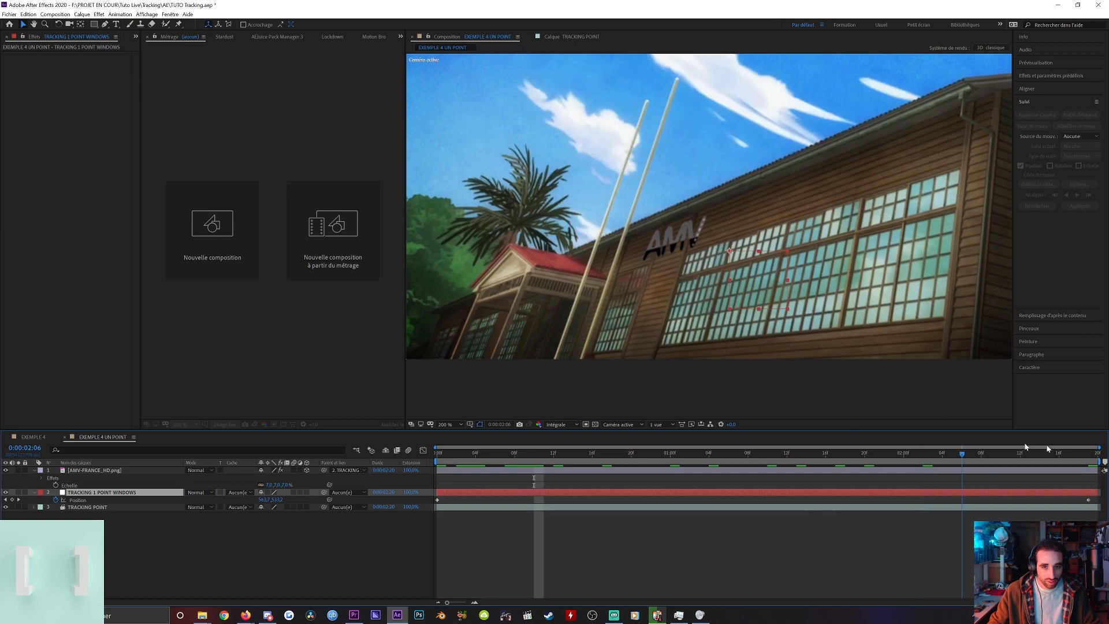
drag(1086, 453, 408, 469)
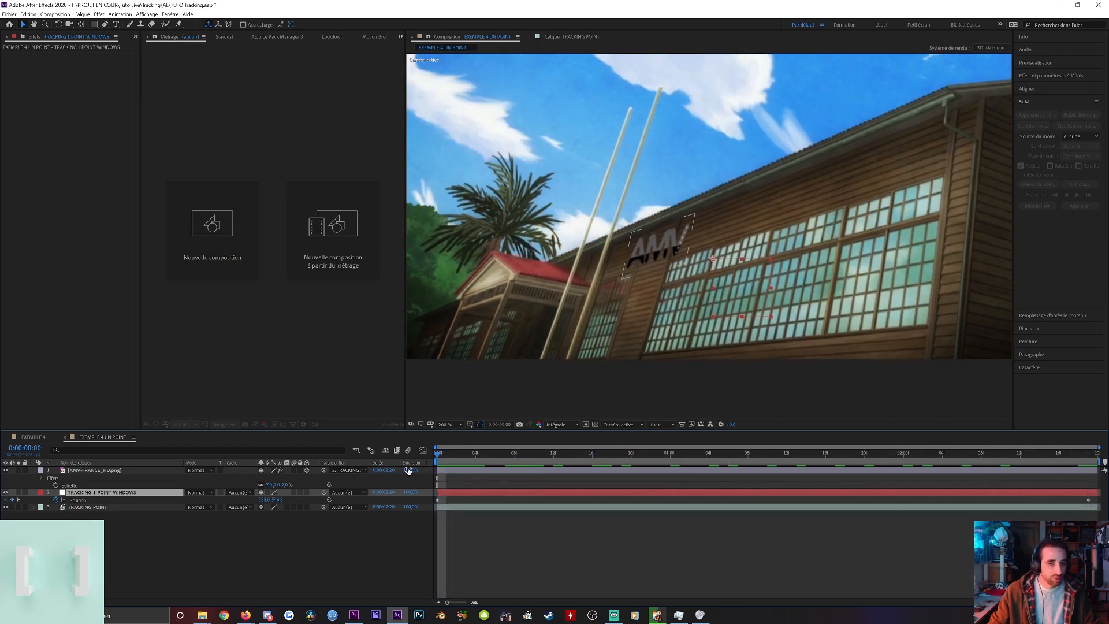
key(ctrl+z)
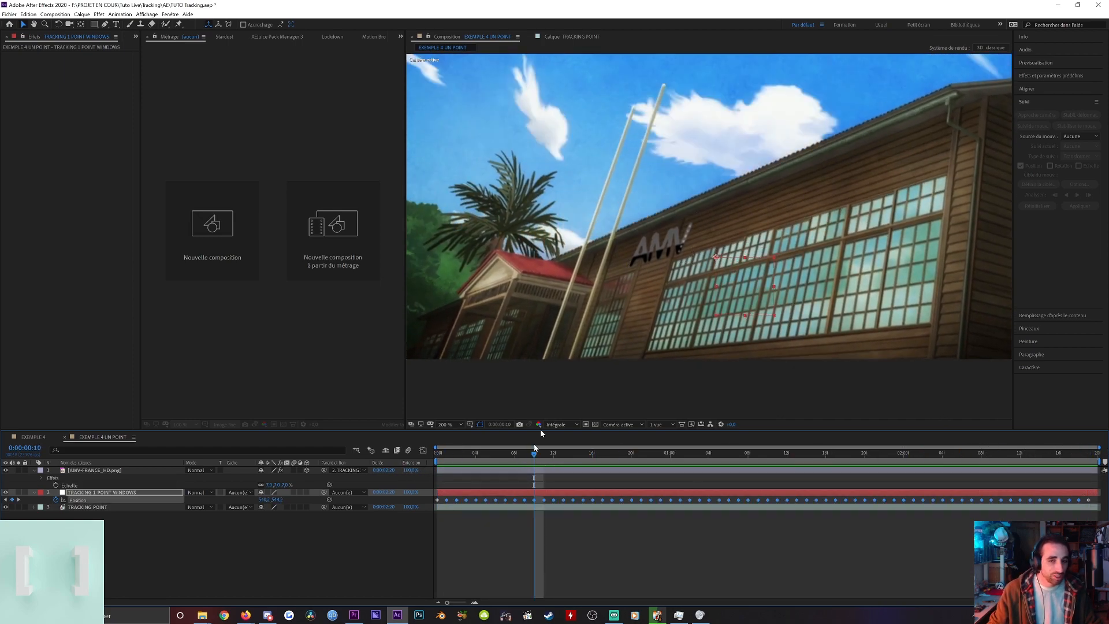
Play back the EXEMPLE 4 UN POINT composition from the start to check the logo with all tracking keyframes.
click(208, 516)
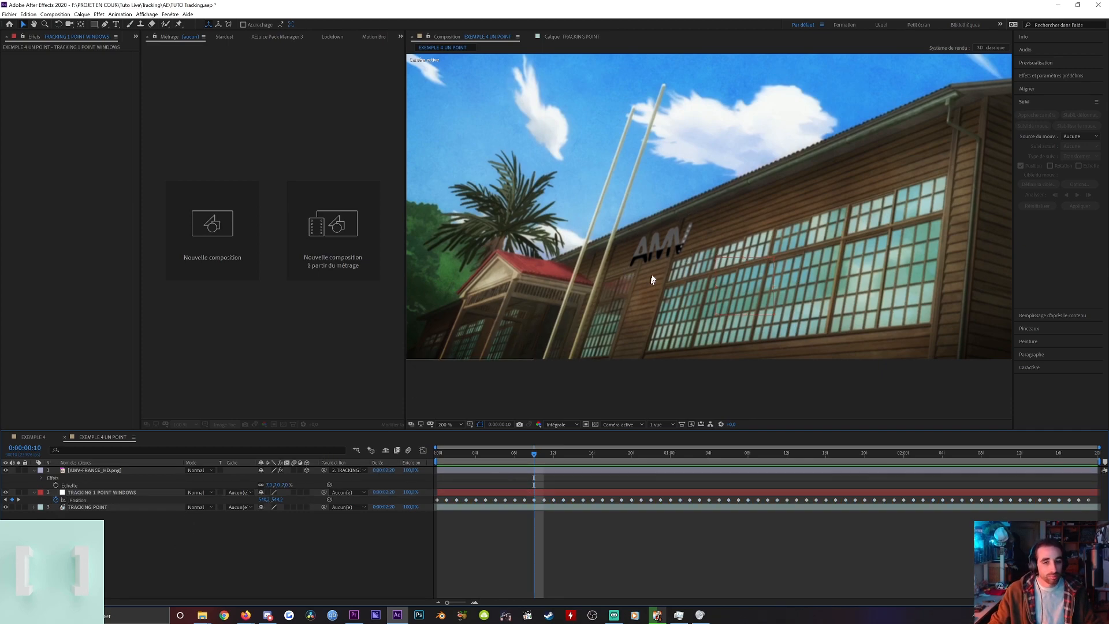
click(674, 256)
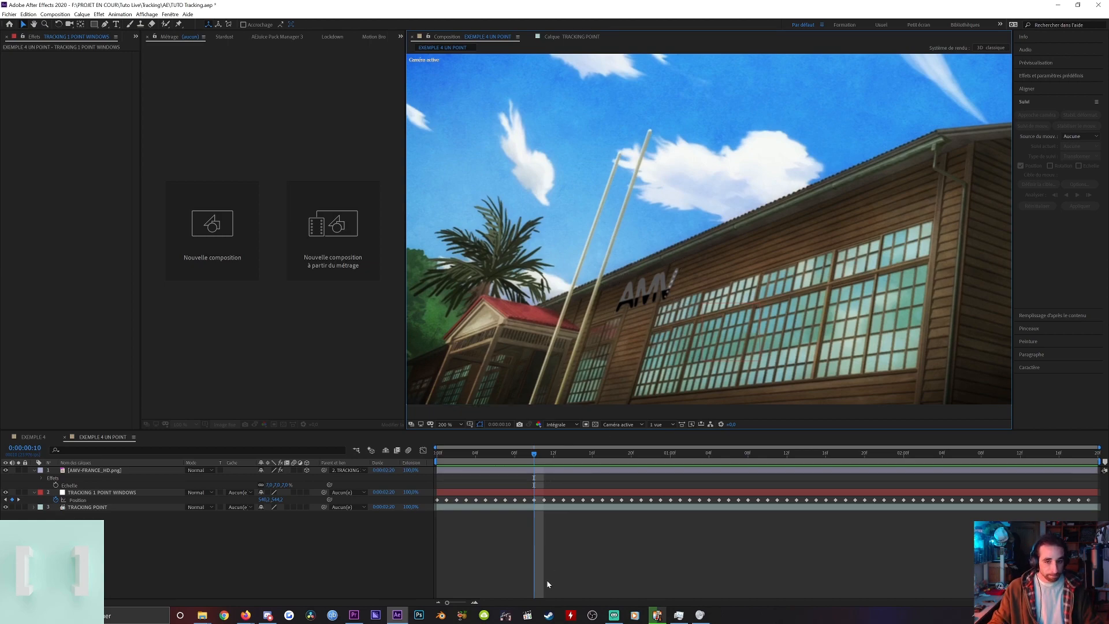
key(Home)
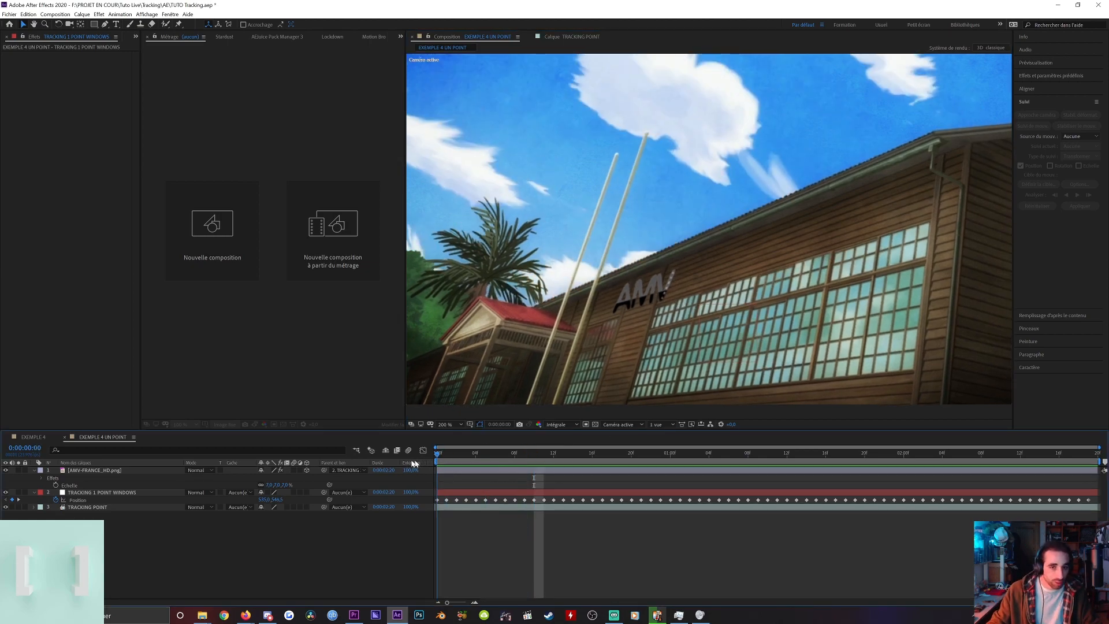
key(space)
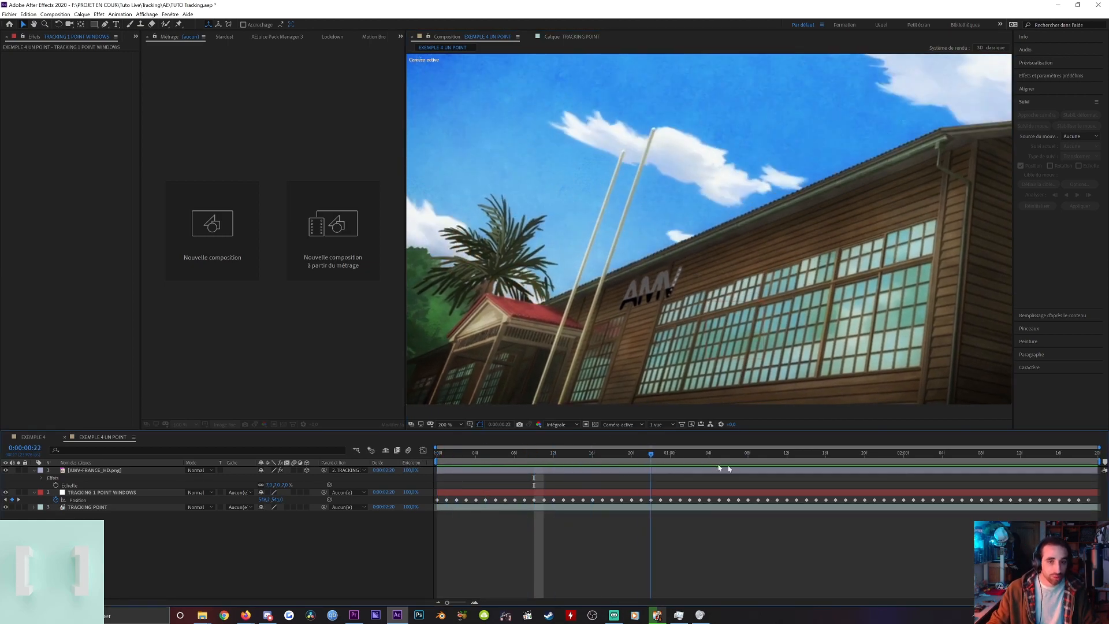
key(space)
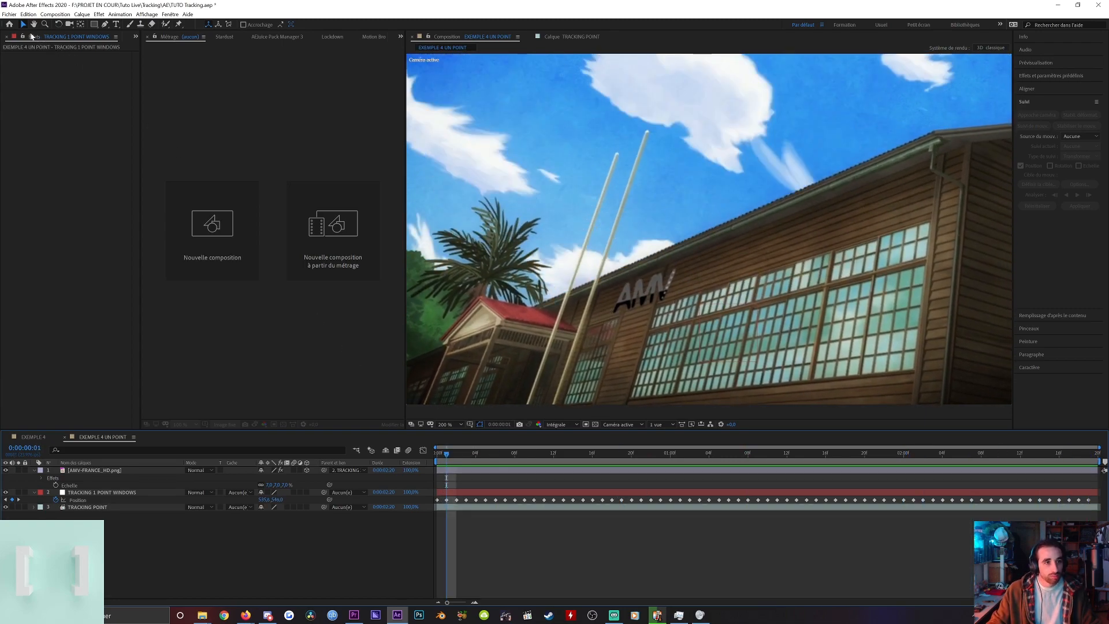
Open the EXEMPLE 4 DEUX POINT composition from the project at its first frame.
click(32, 36)
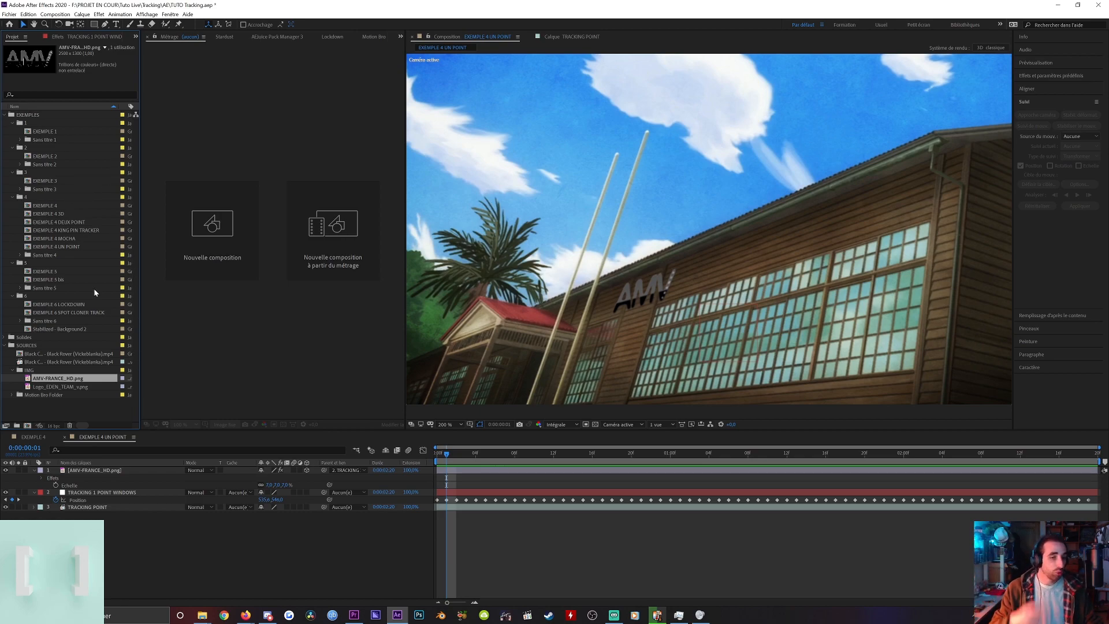
double_click(69, 222)
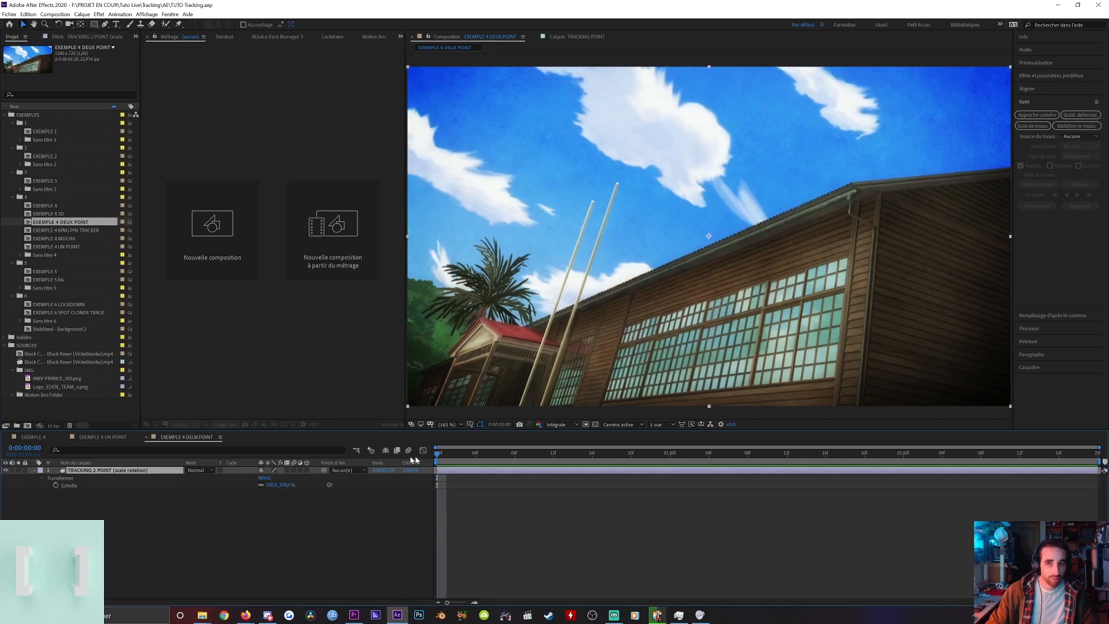
key(Home)
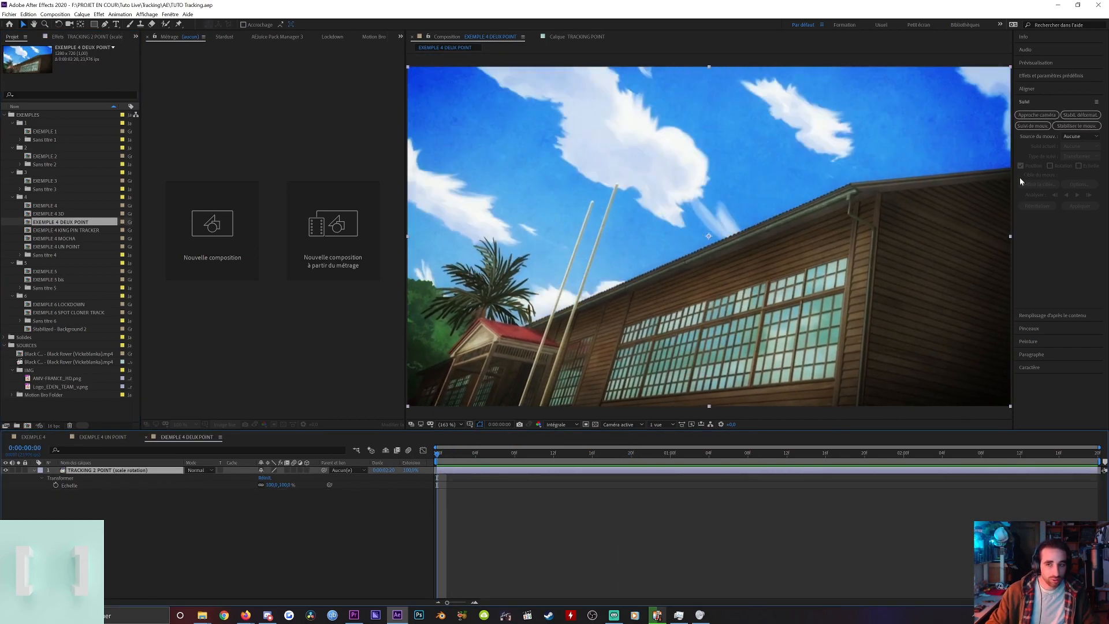
Start motion tracking on the TRACKING 2 POINT (scale rotation) layer with Rotation and Echelle enabled, and enlarge both track points' areas.
click(1036, 127)
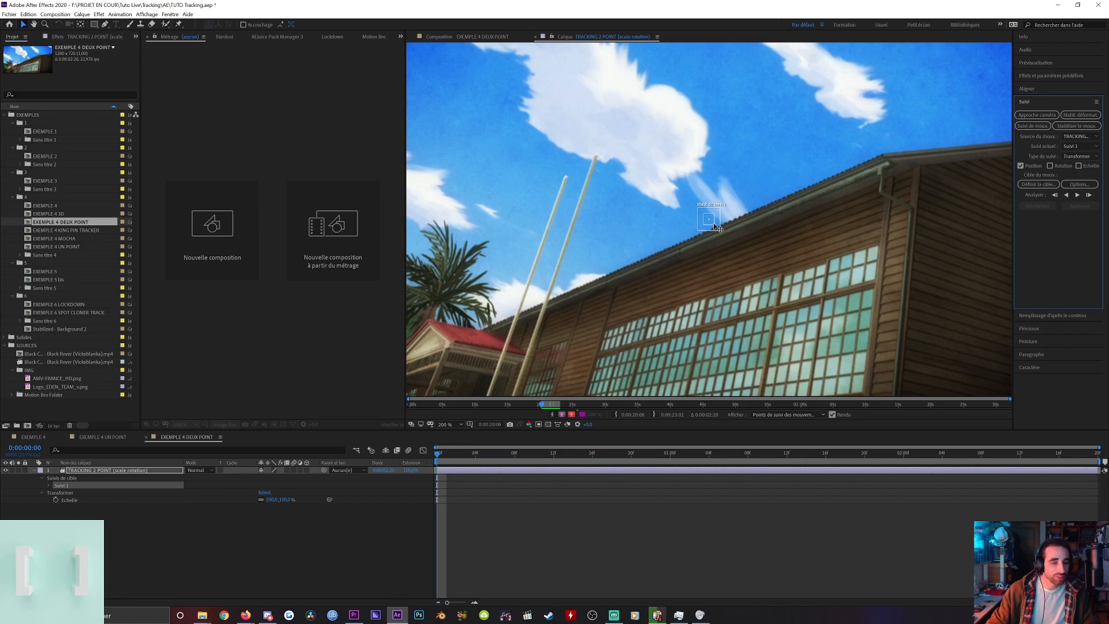
mouse_move(716, 227)
mouse_down()
mouse_move(747, 246)
mouse_move(701, 221)
mouse_up()
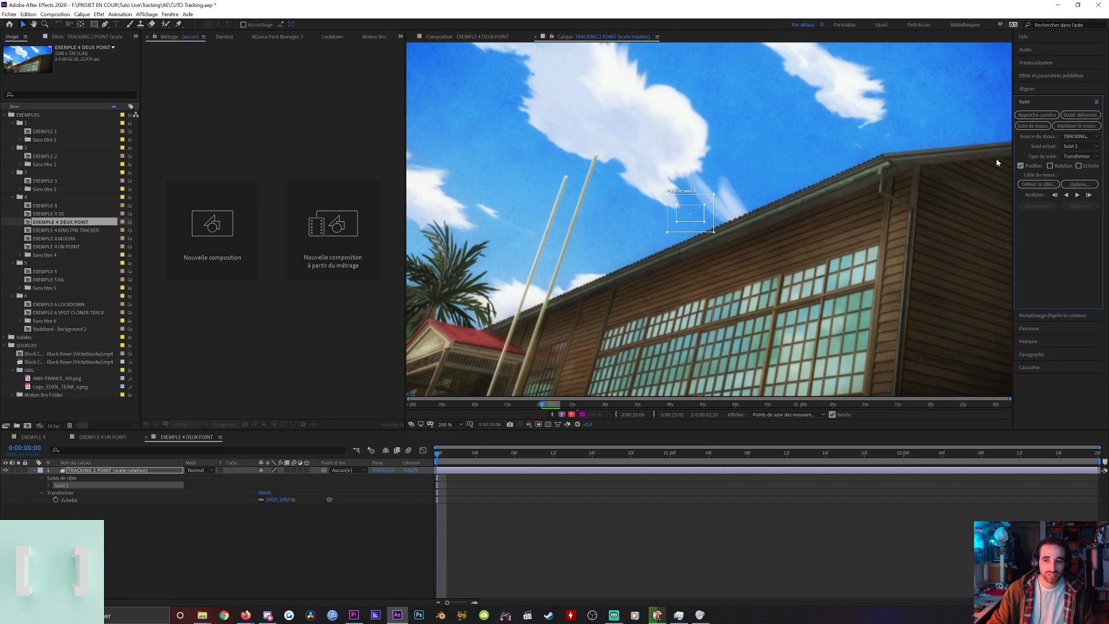
click(1050, 166)
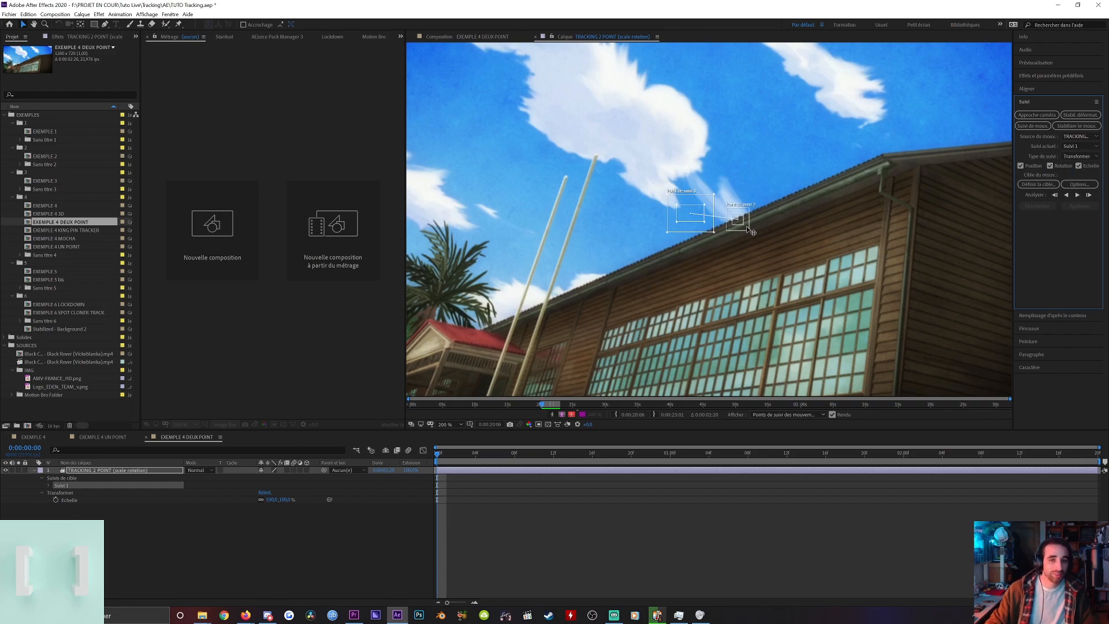
drag(741, 220, 772, 223)
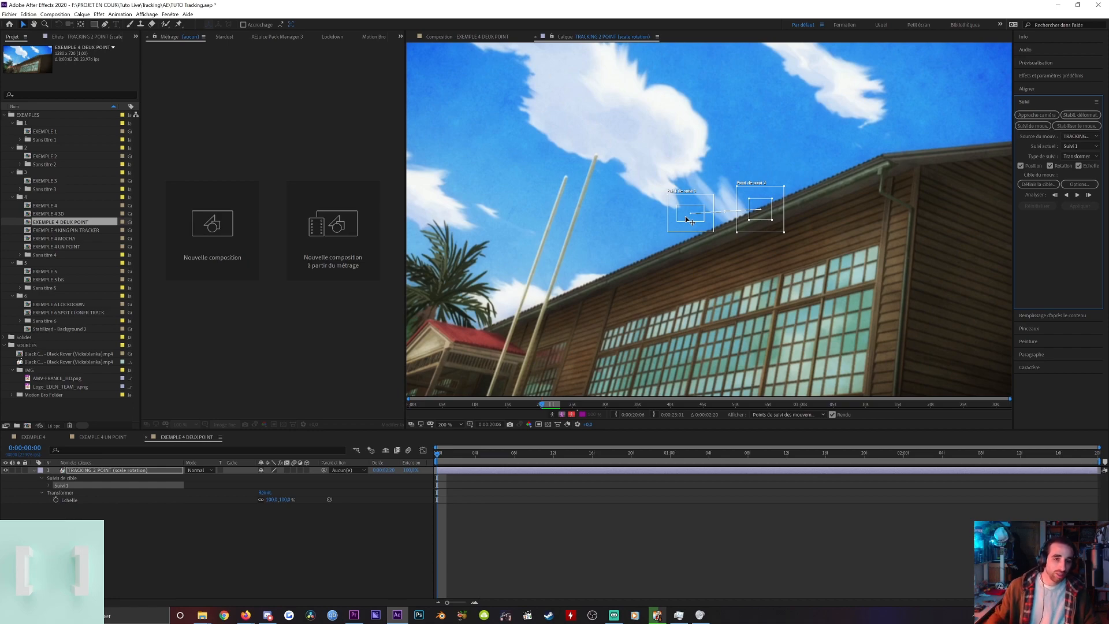
Place track point 1 on the windows' upper-left corner and track point 2 on their upper-right corner.
drag(688, 220, 602, 335)
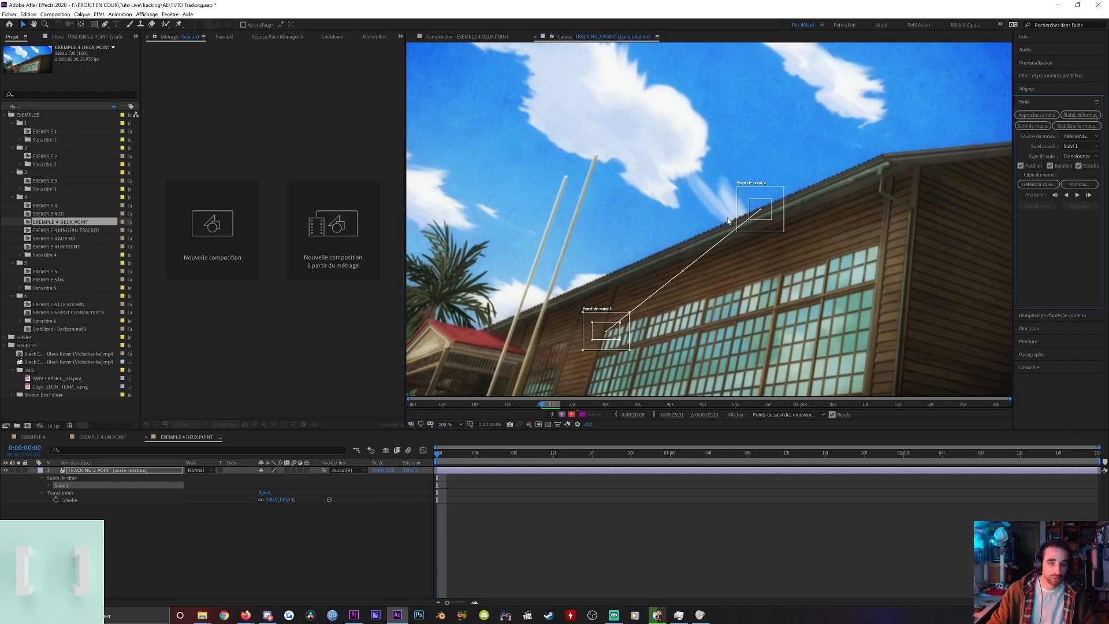
drag(763, 218, 888, 254)
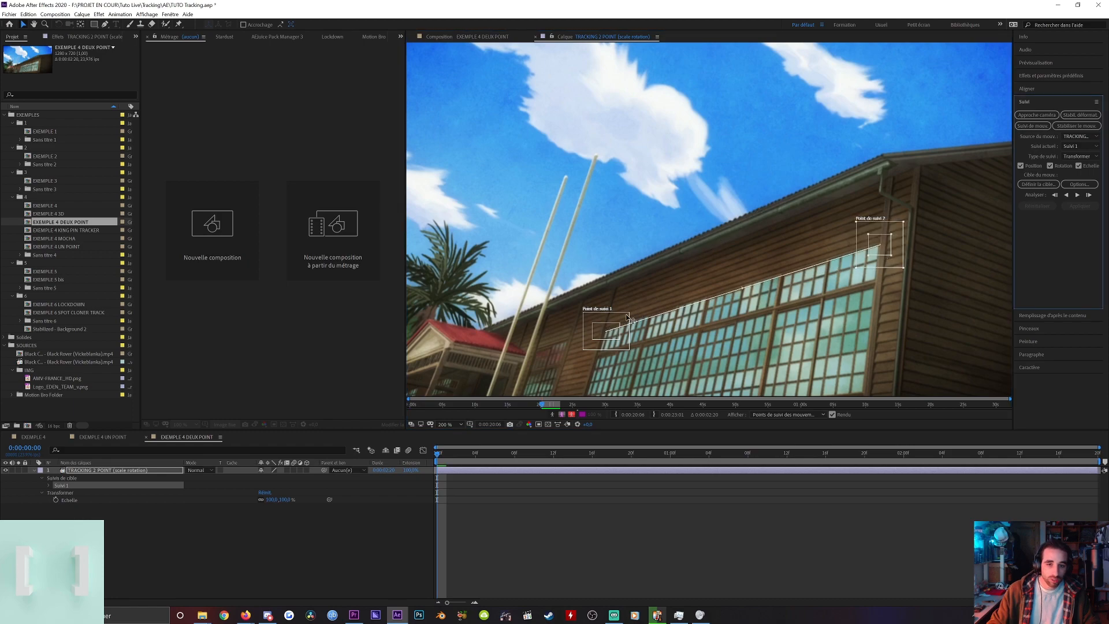
scroll(641, 209, down, 2)
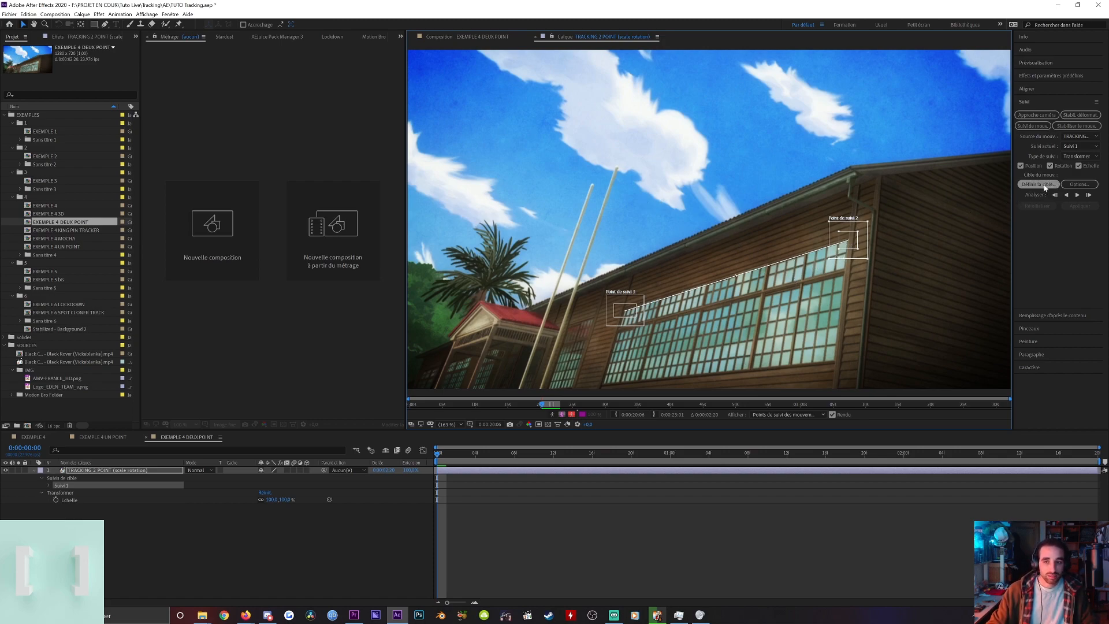
Create a null object named TRACK 2POINTS and set it as the motion target of the tracker.
right_click(745, 518)
mouse_move(763, 454)
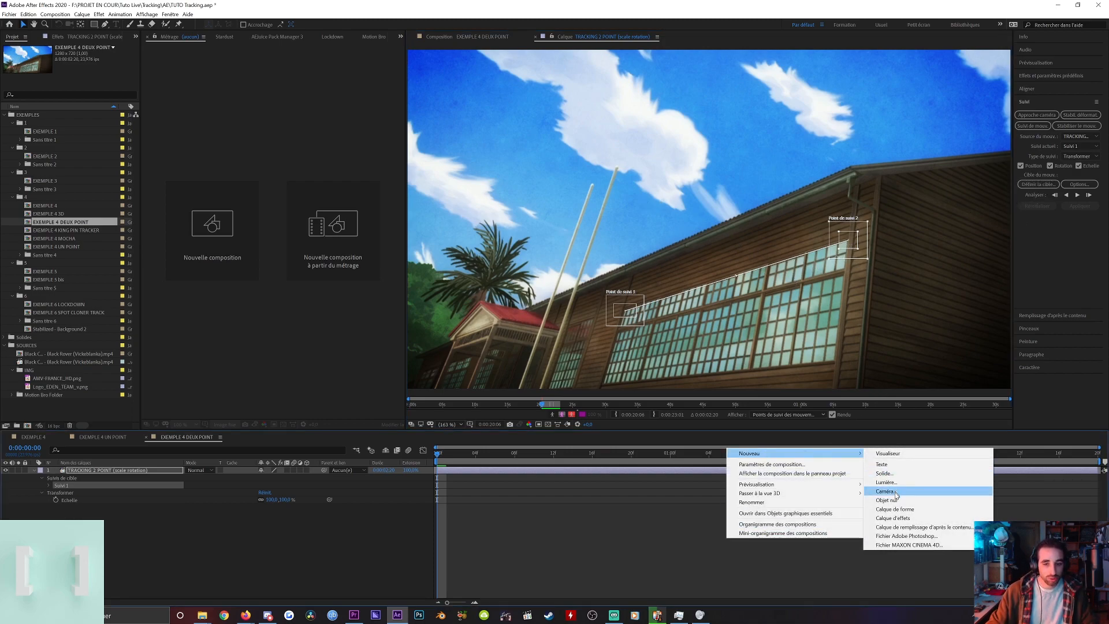
click(888, 501)
key(Caps_Lock)
click(1040, 184)
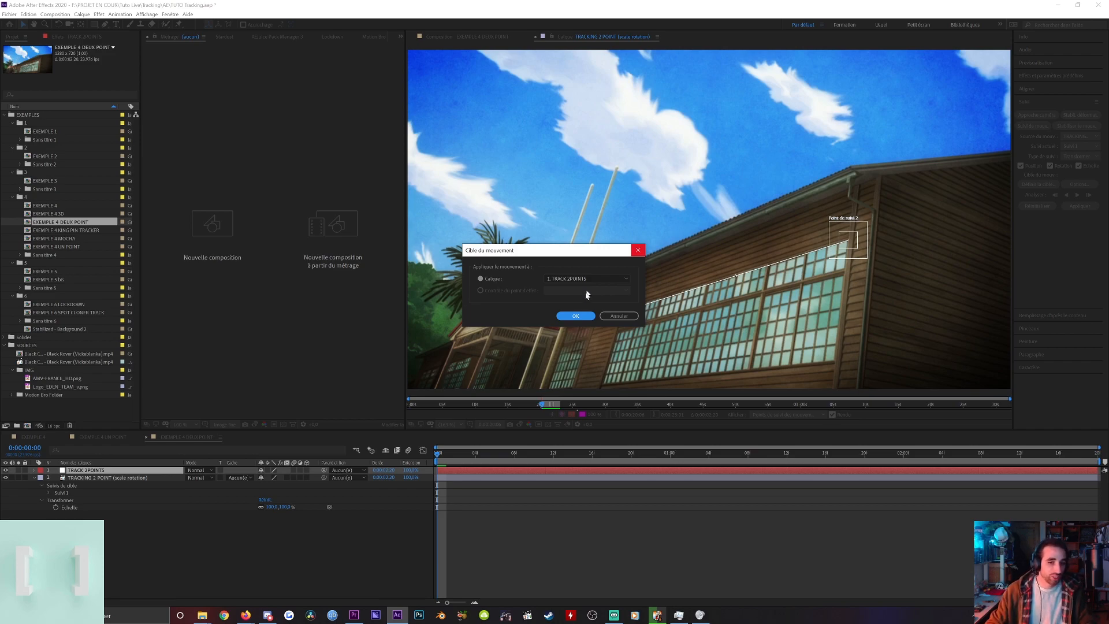
click(576, 316)
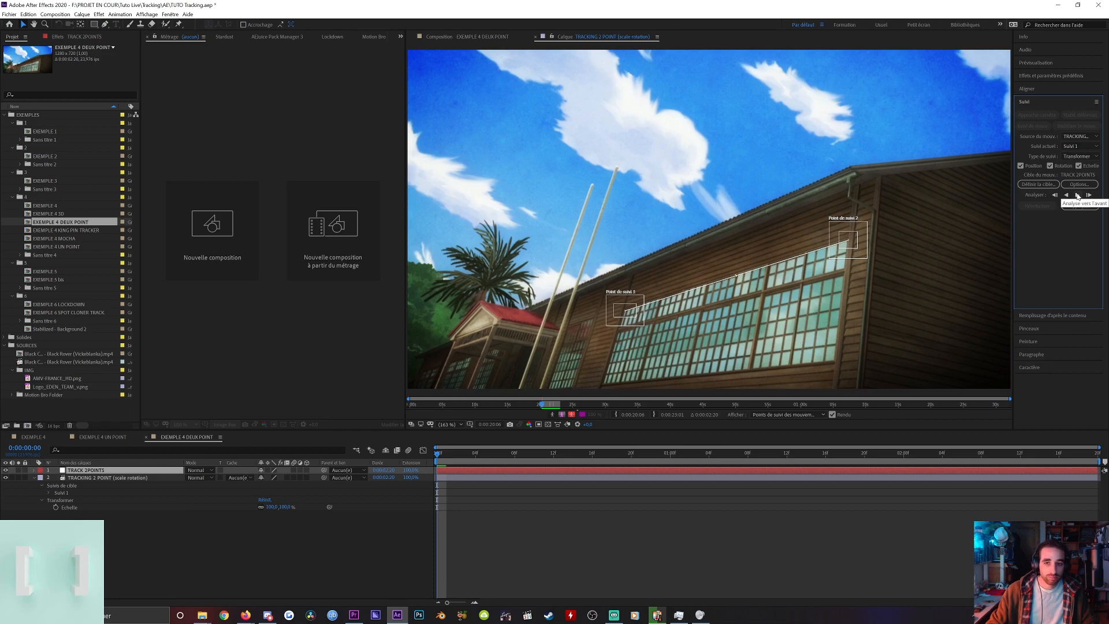
Analyze the two track points forward through the clip and apply the tracking data to the TRACK 2POINTS null.
click(1077, 196)
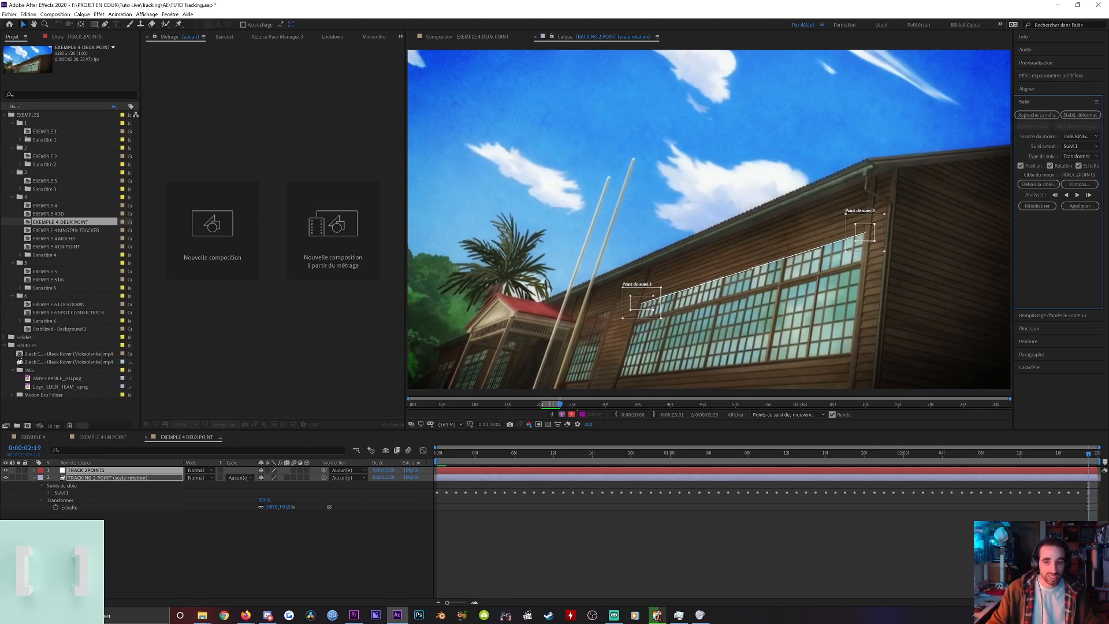
click(1076, 210)
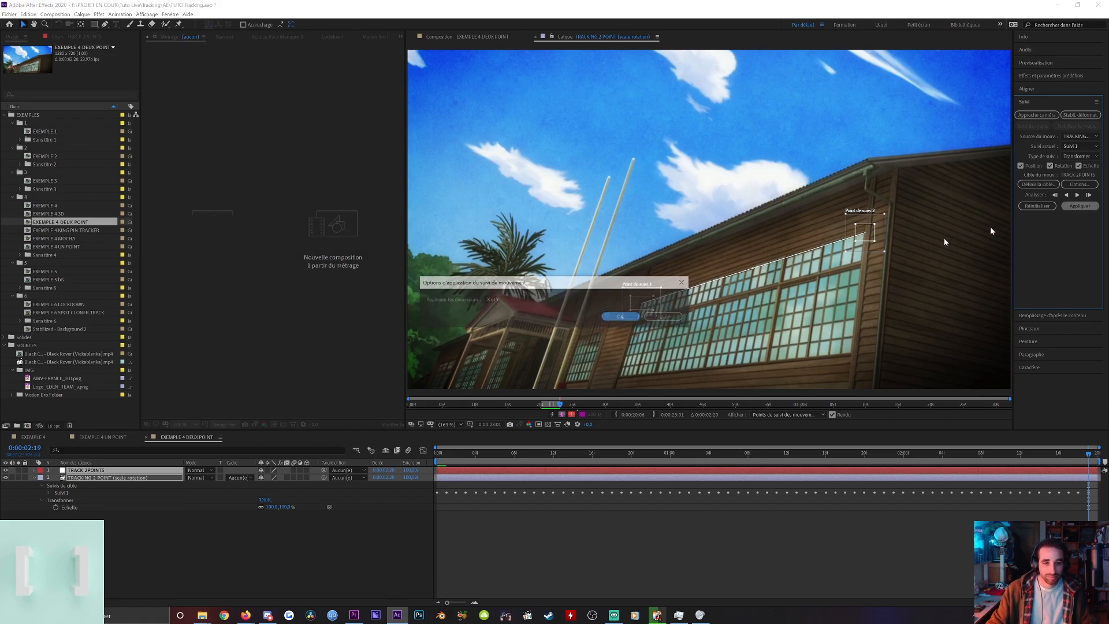
click(617, 318)
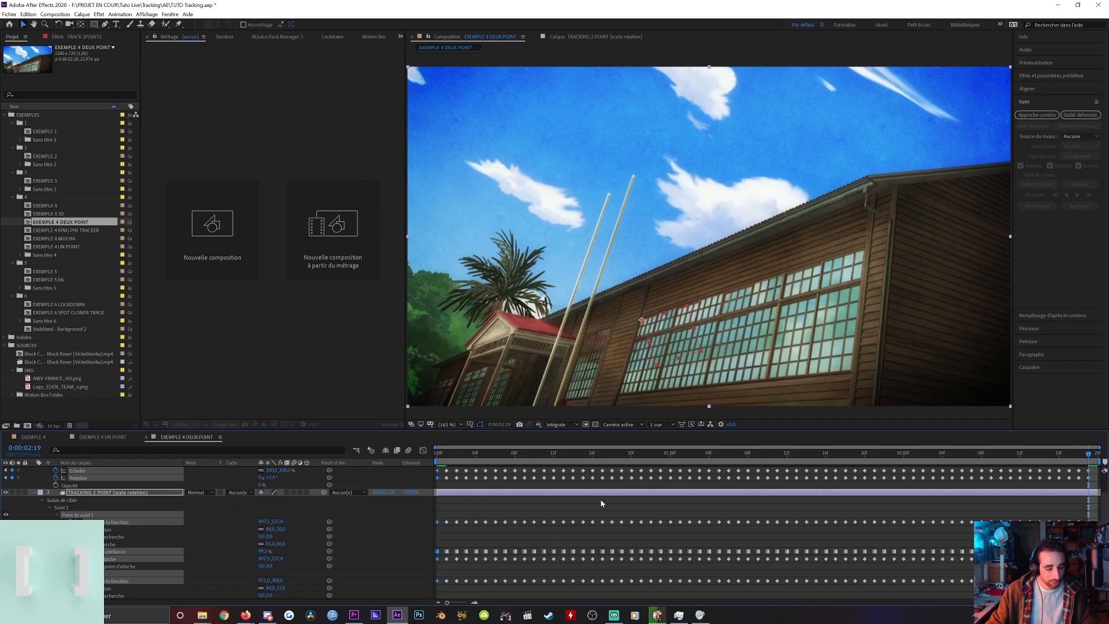
Collapse the layers' properties and reveal only the keyframed position, scale and rotation of the TRACK 2POINTS null.
click(601, 503)
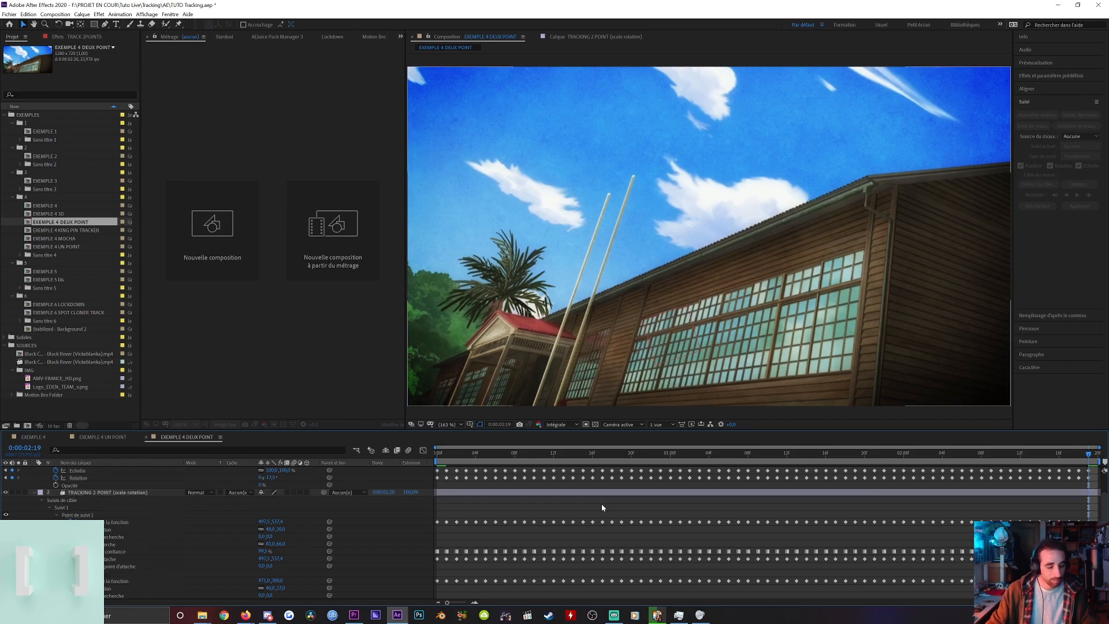
key(u)
key(u)
click(85, 471)
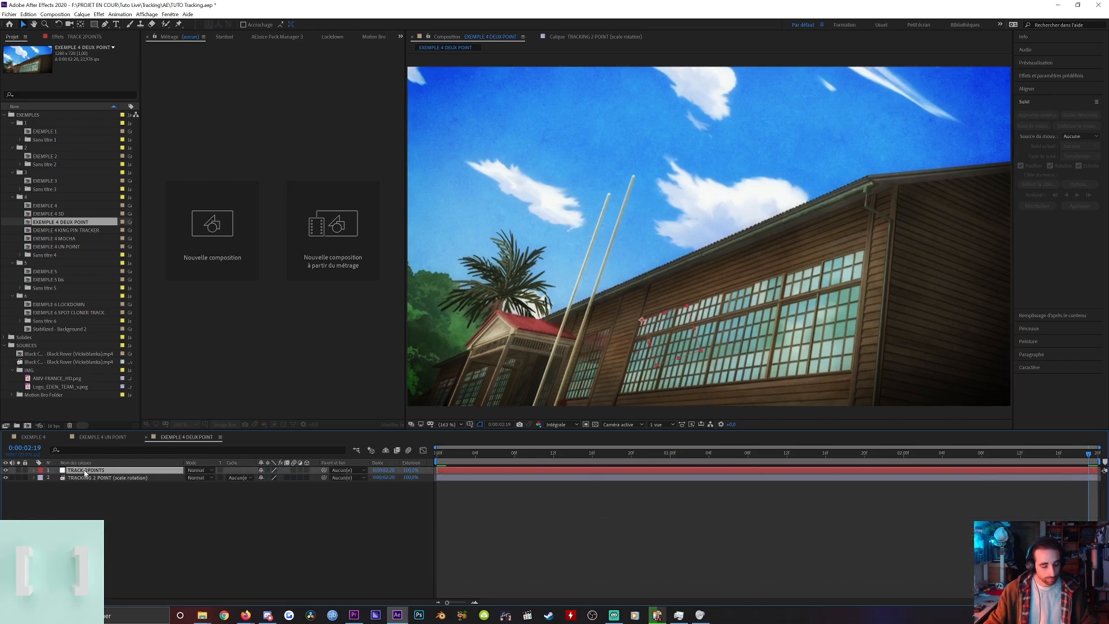
key(u)
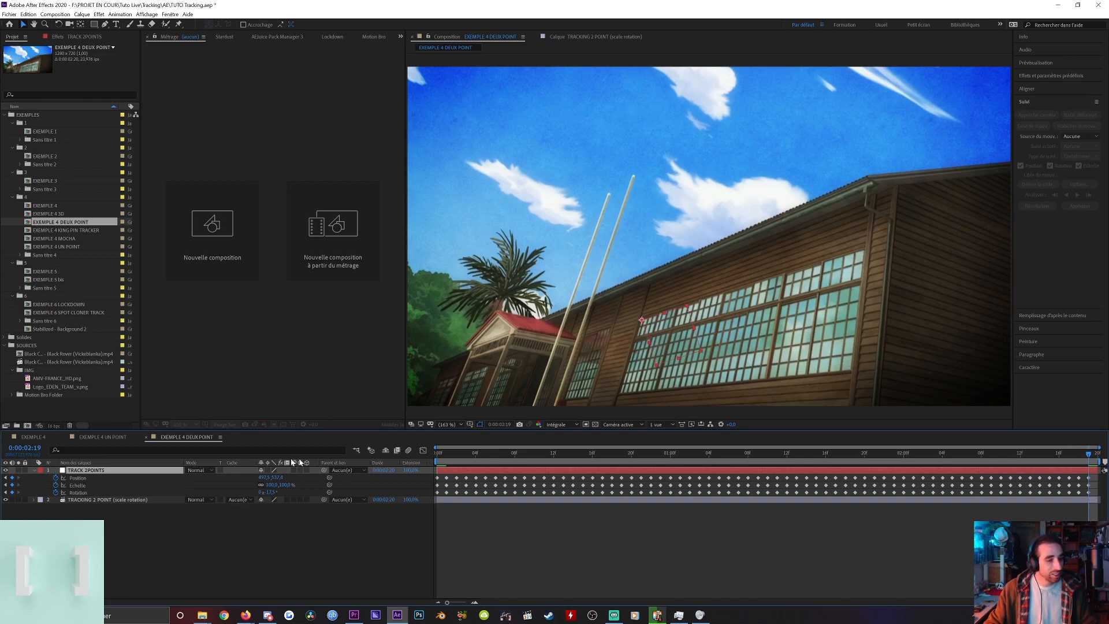
Play back and scrub the composition to examine up close how the TRACK 2POINTS null follows the windows' corner.
key(space)
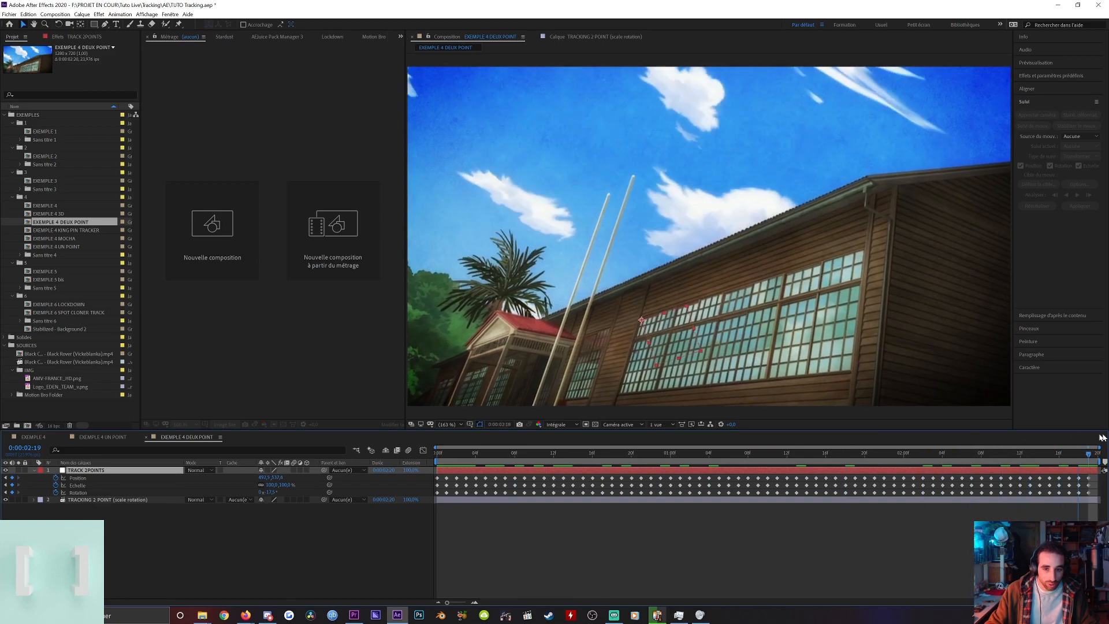
scroll(680, 148, up, 4)
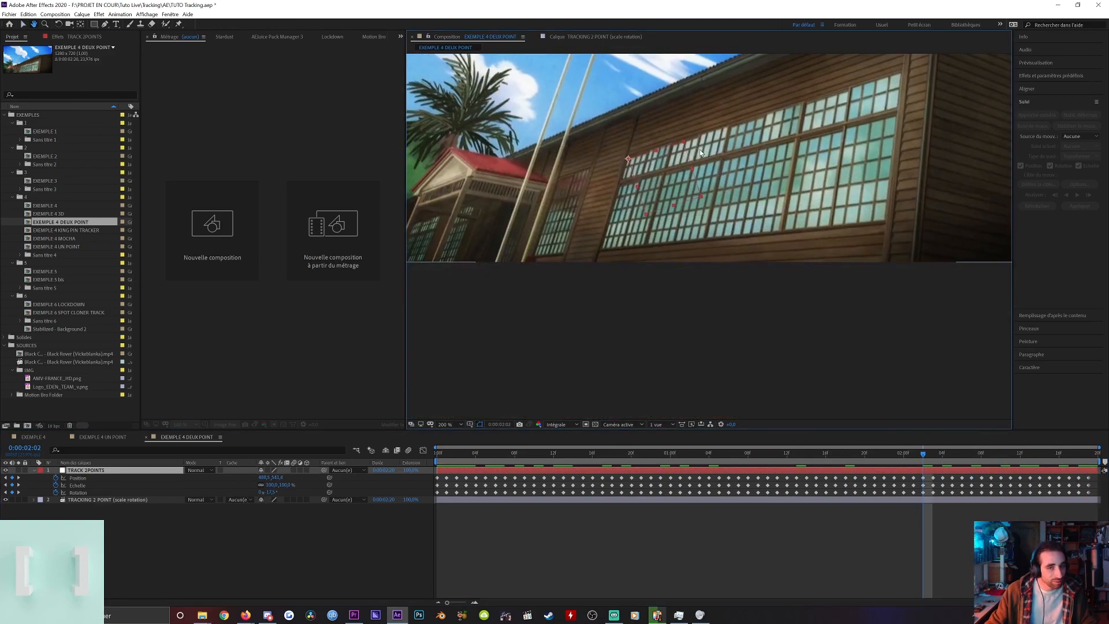
drag(648, 138, 654, 233)
scroll(581, 192, up, 1)
drag(582, 192, 634, 217)
scroll(633, 216, down, 1)
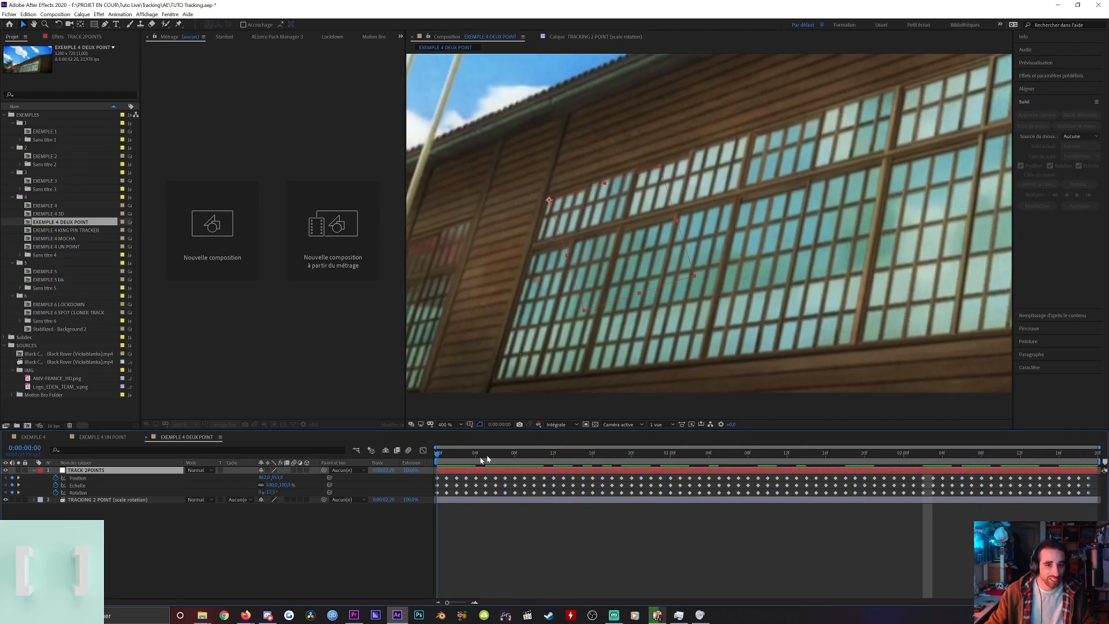
click(521, 451)
scroll(574, 246, down, 3)
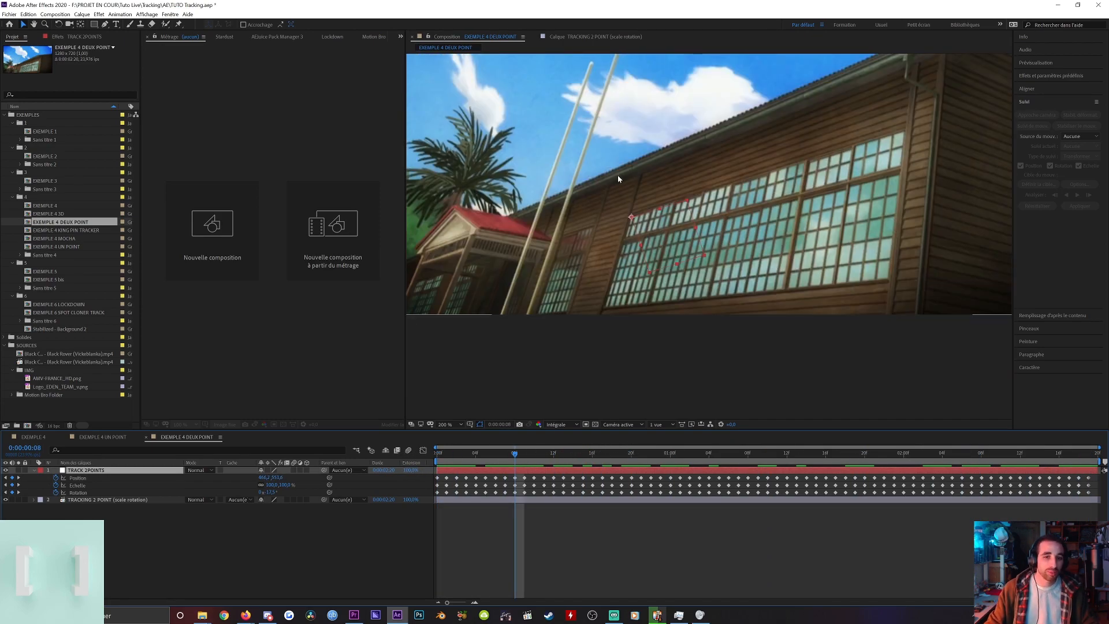
scroll(632, 213, up, 1)
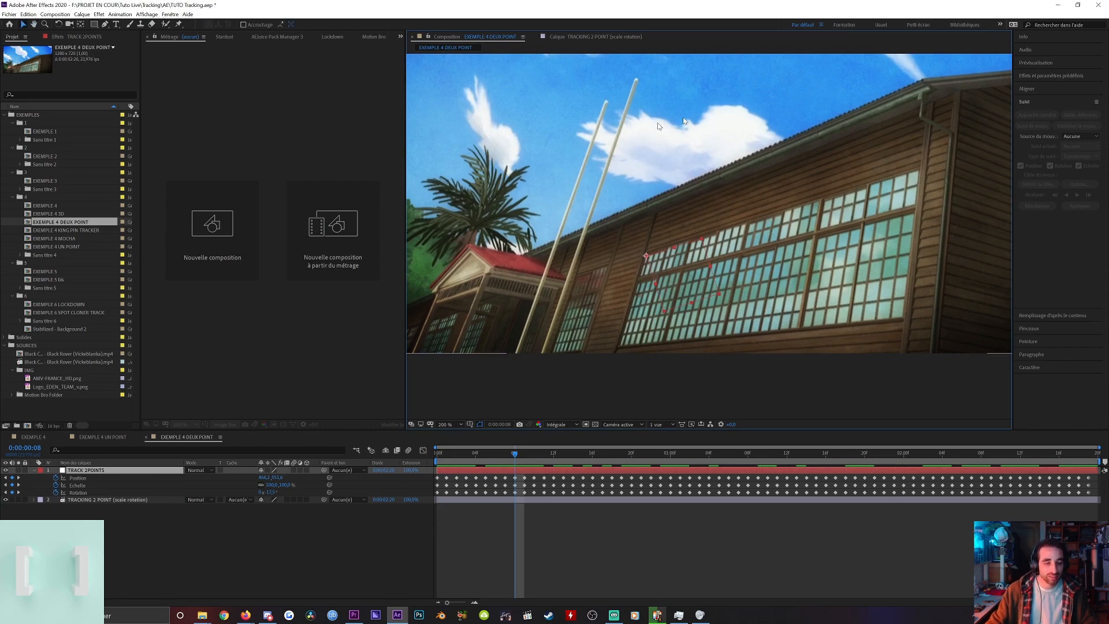
scroll(728, 224, down, 2)
drag(708, 186, 665, 244)
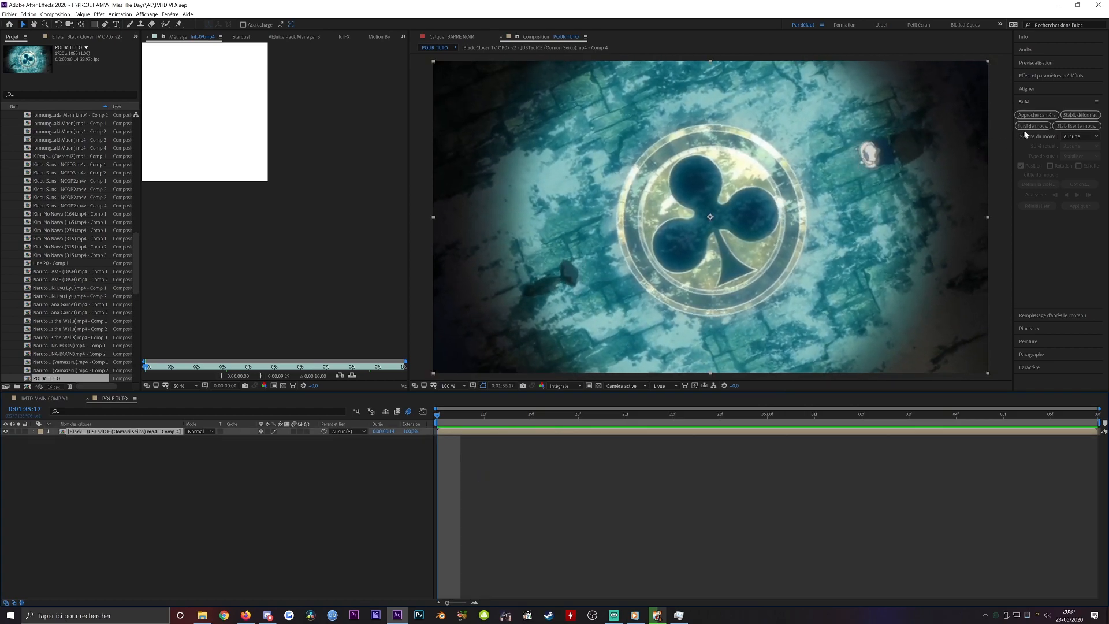
Start motion tracking on the Black Clover clip with position, rotation and scale, placing the two track points on opposite edges of the clover emblem's ring.
click(1032, 126)
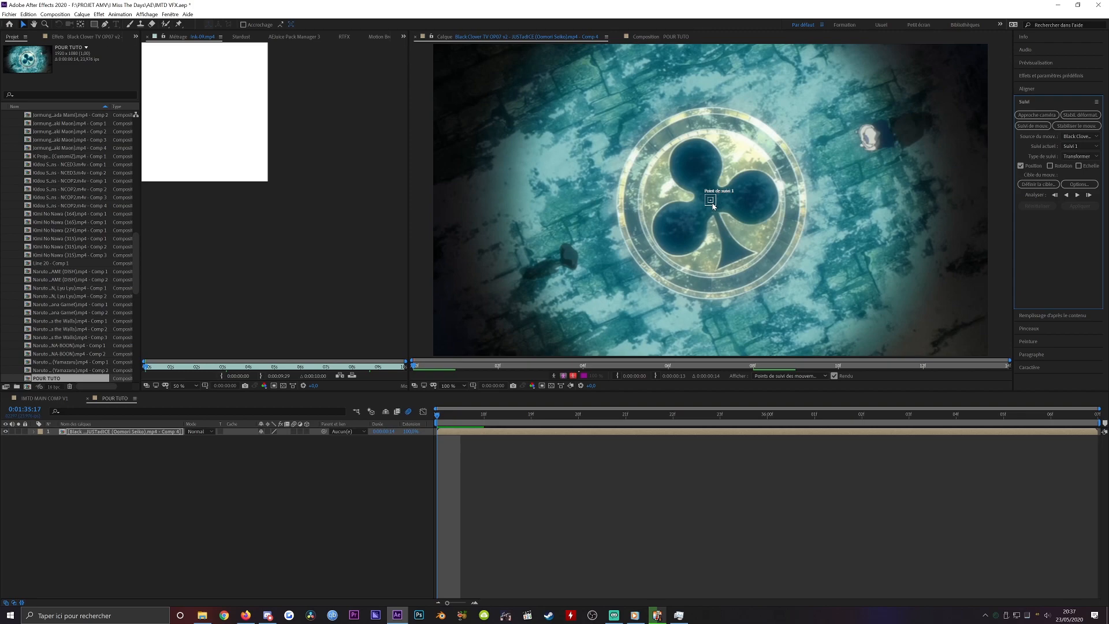
drag(714, 206, 643, 244)
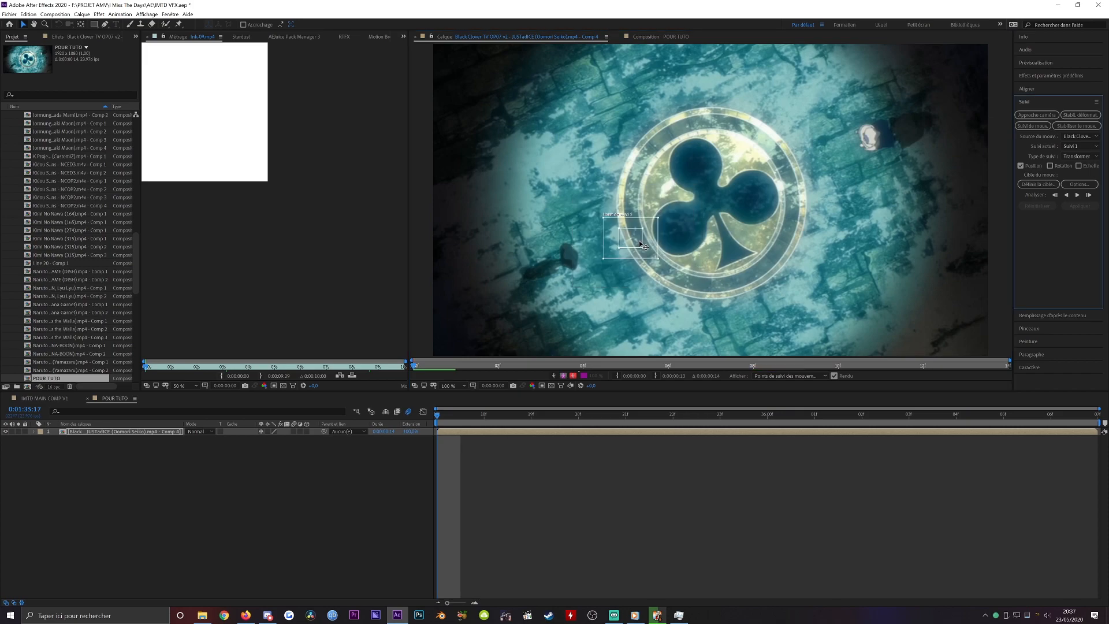
click(1051, 166)
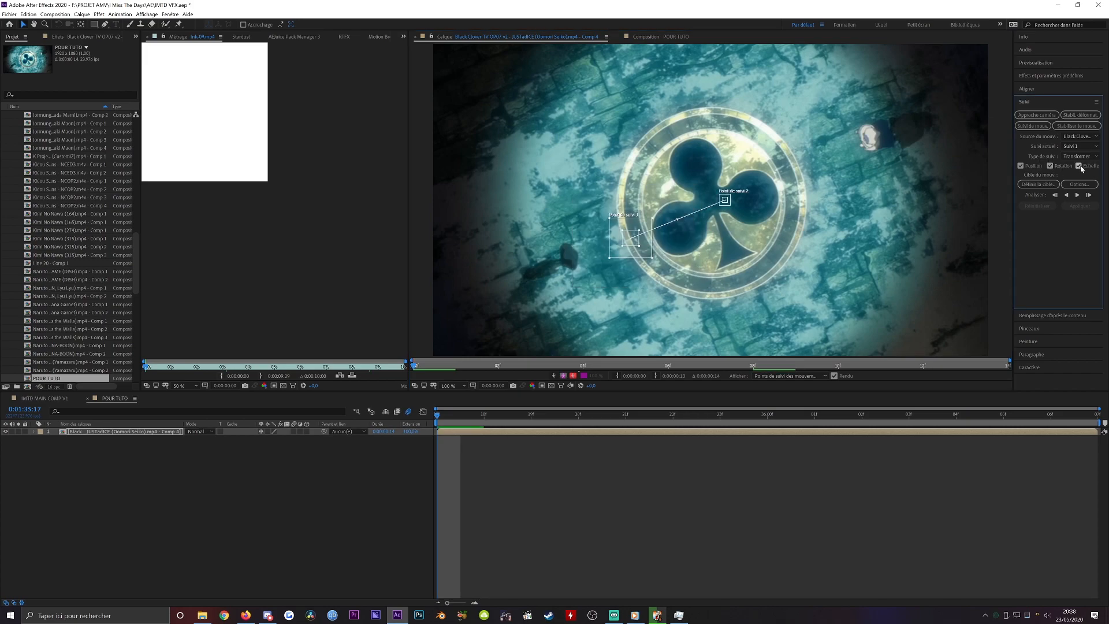
drag(725, 200, 783, 180)
Create a null object in the POUR TUTO composition and rename it TRACKING.
right_click(878, 482)
mouse_move(883, 489)
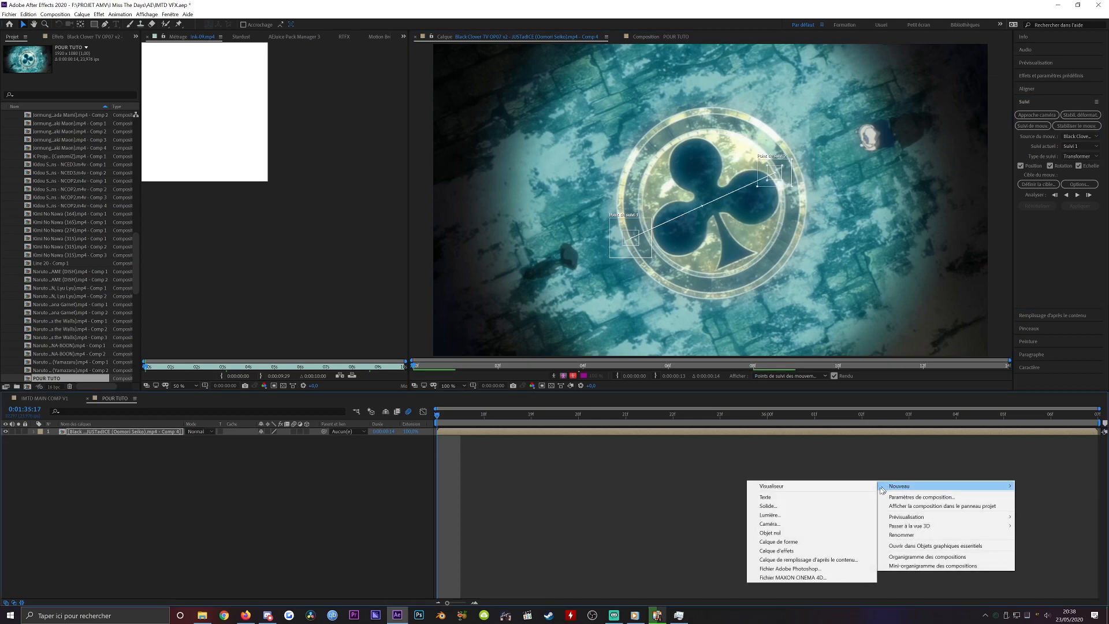
click(803, 533)
key(Caps_Lock)
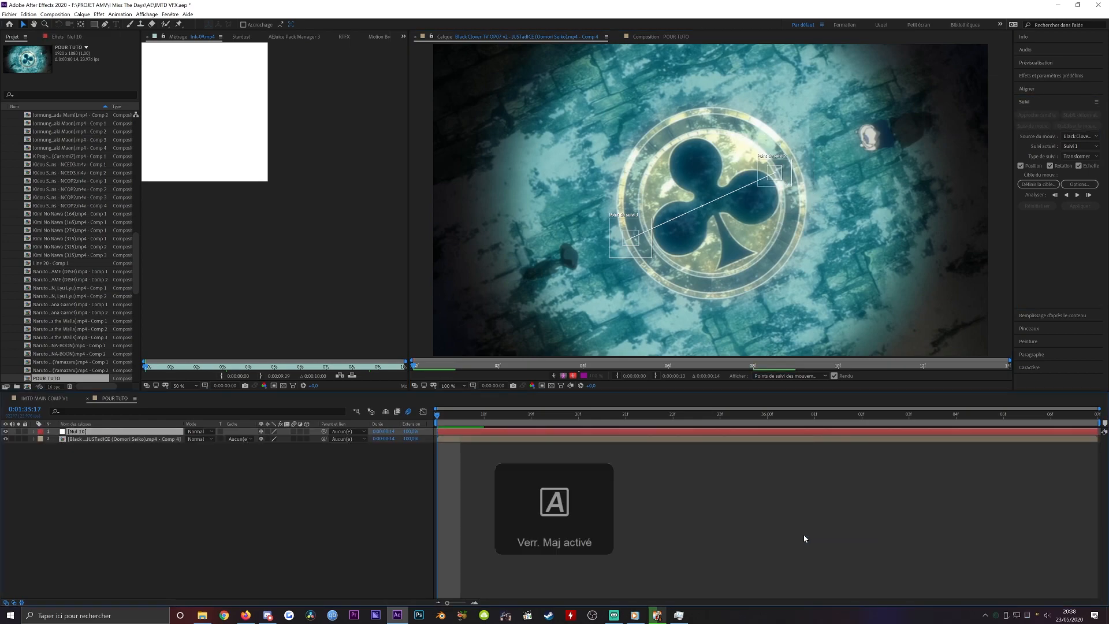
key(Return)
text(TRACKING)
key(Caps_Lock)
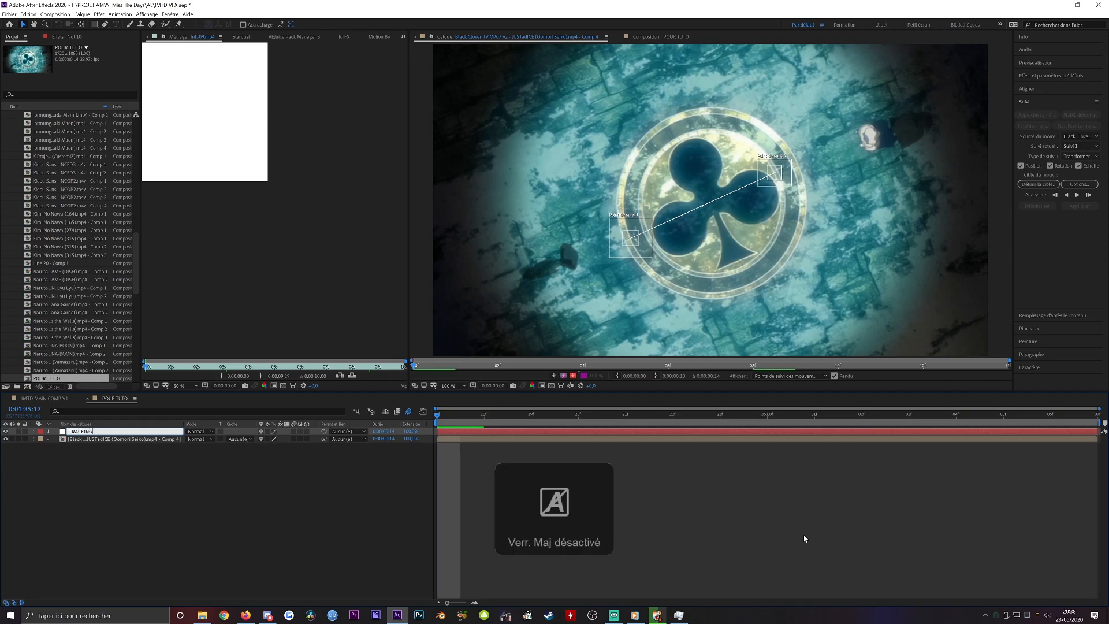
key(Return)
Analyze the two track points forward through the clip and apply the tracking data to the TRACKING null in X and Y.
click(1077, 195)
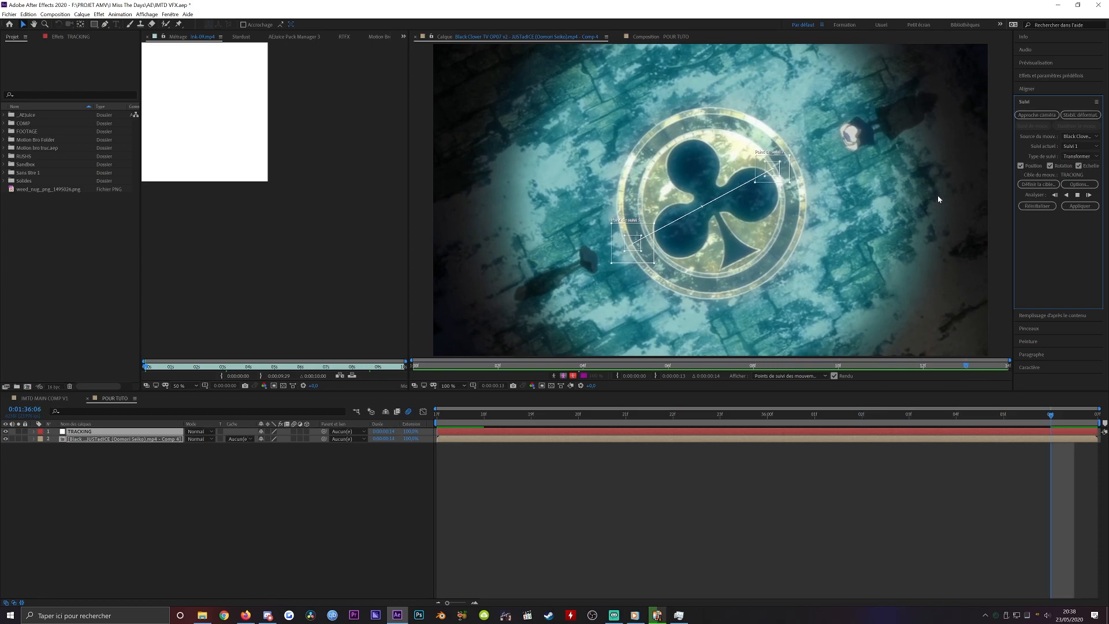
drag(1016, 415, 532, 415)
click(1081, 210)
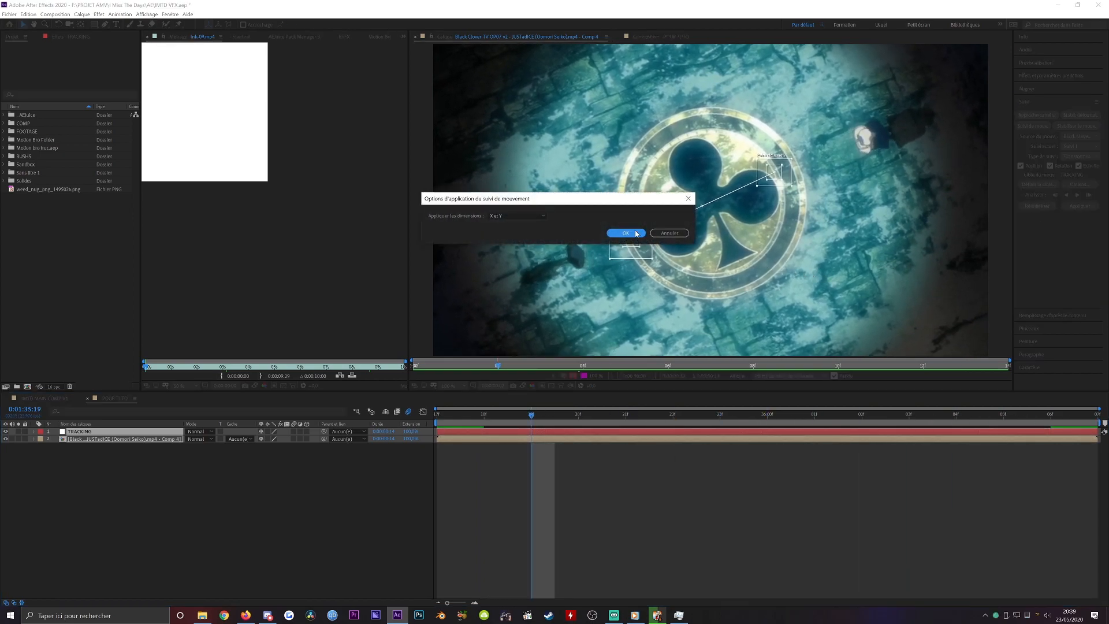
click(618, 232)
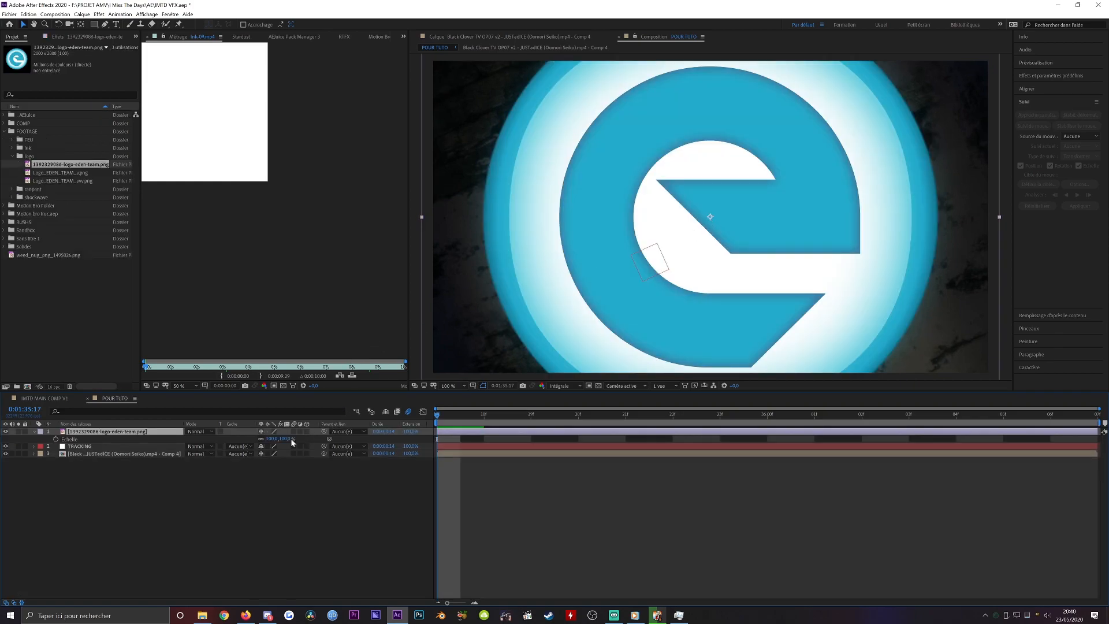
Scale the Eden Team logo down to about 30% to fit inside the emblem's ring and play it back.
drag(292, 442, 105, 449)
key(space)
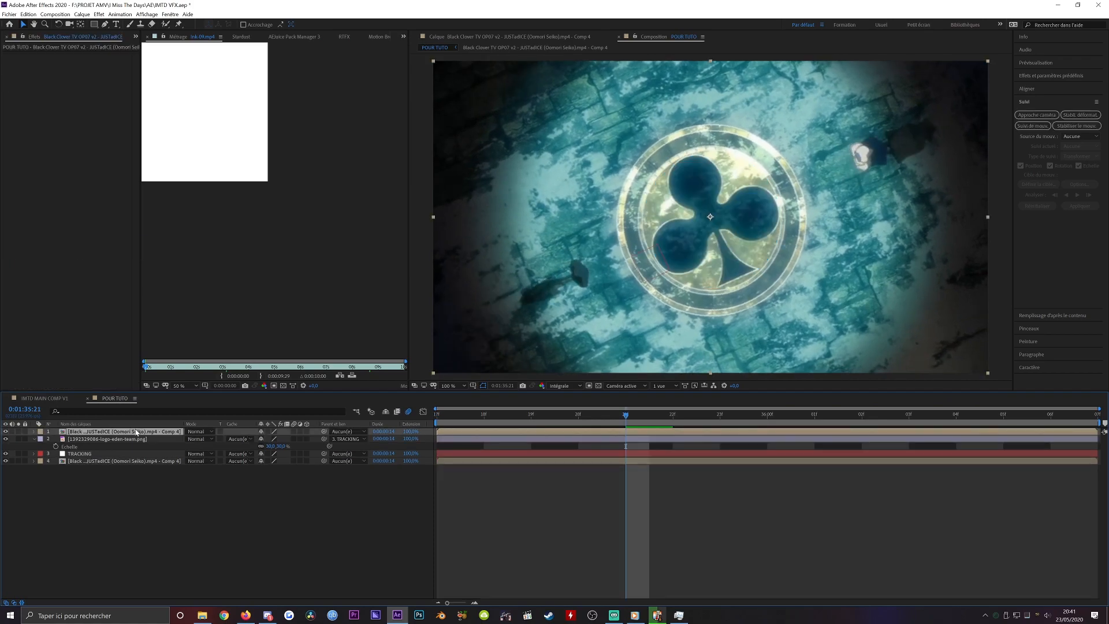
Apply Colorama to the uppermost copy of the Black Clover clip and use that copy as the logo's luminance track matte.
key(ctrl+alt+shift+e)
click(238, 439)
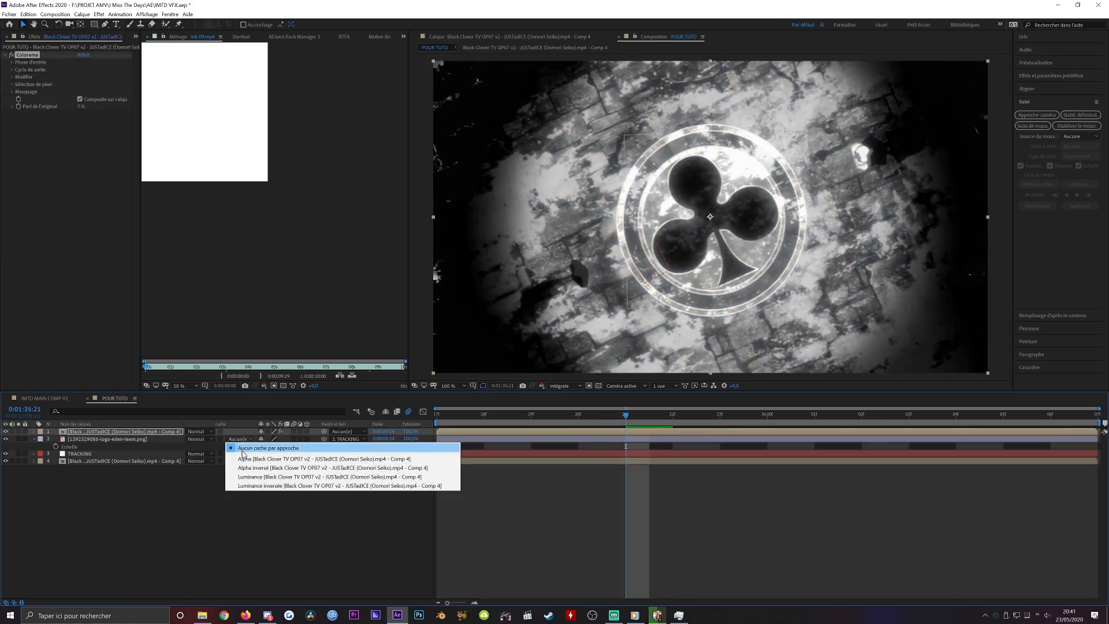
click(253, 481)
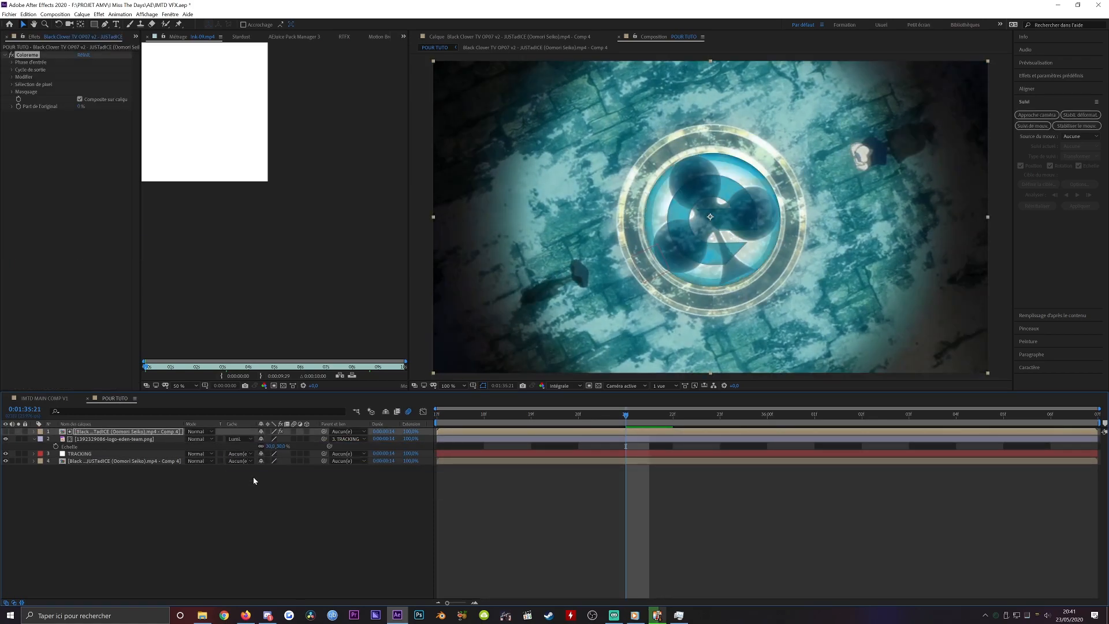
Set the logo layer's blending mode to Incrustation, deselect it and play back the composite.
click(204, 440)
click(211, 234)
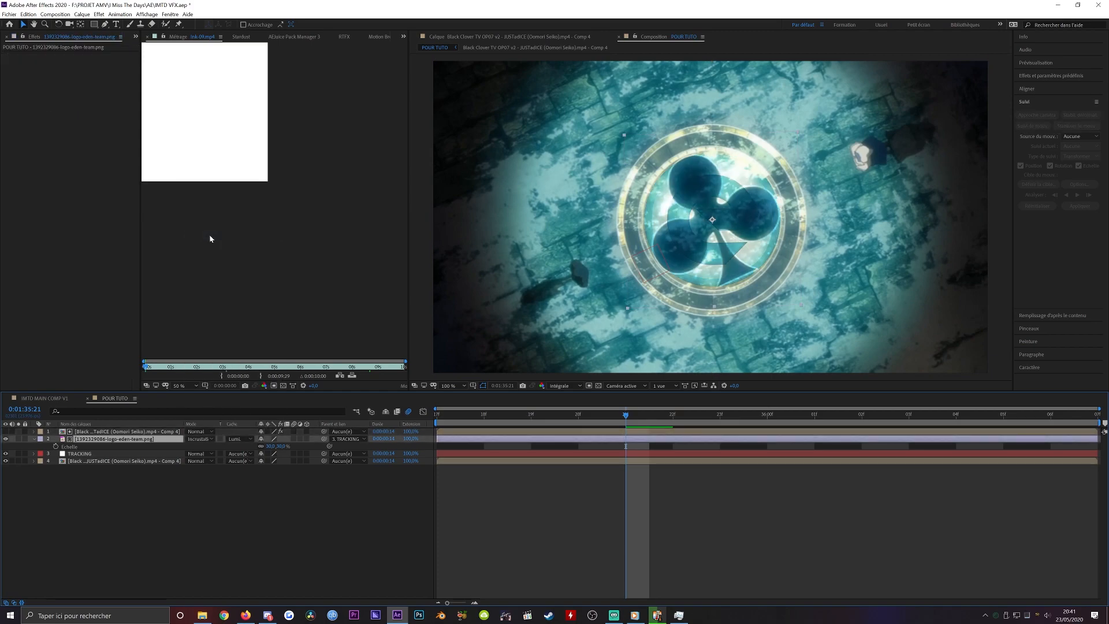
click(572, 487)
key(space)
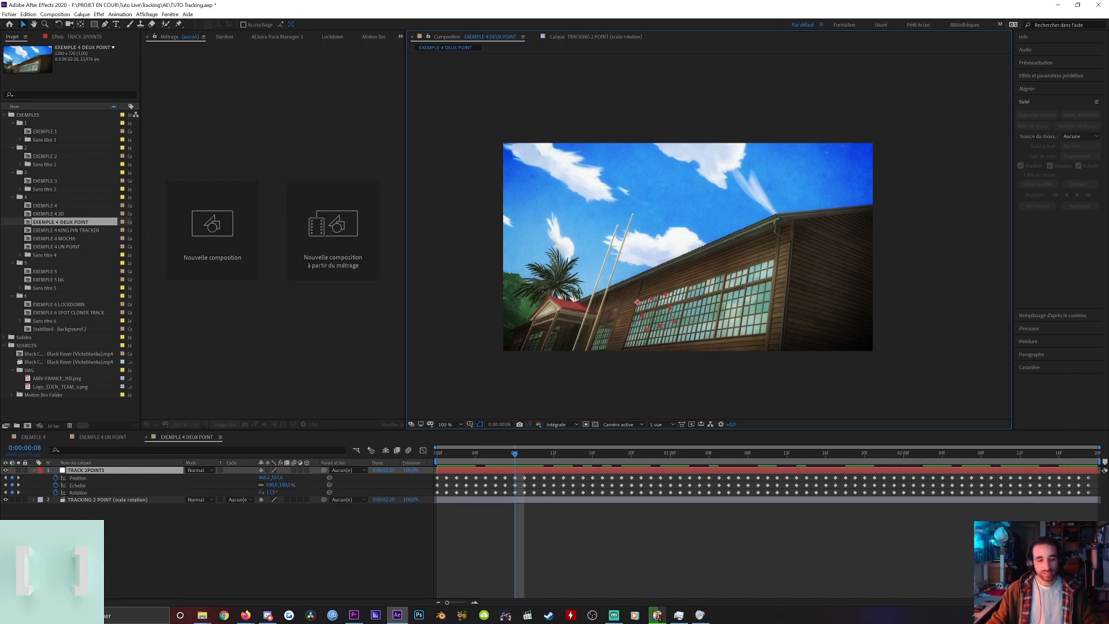
Open the EXEMPLE 5 composition and close the three open EXEMPLE 4 compositions.
double_click(115, 271)
click(8, 438)
click(8, 437)
click(8, 437)
Play back and scrub EXEMPLE 5 to examine the camera move around the tower.
key(space)
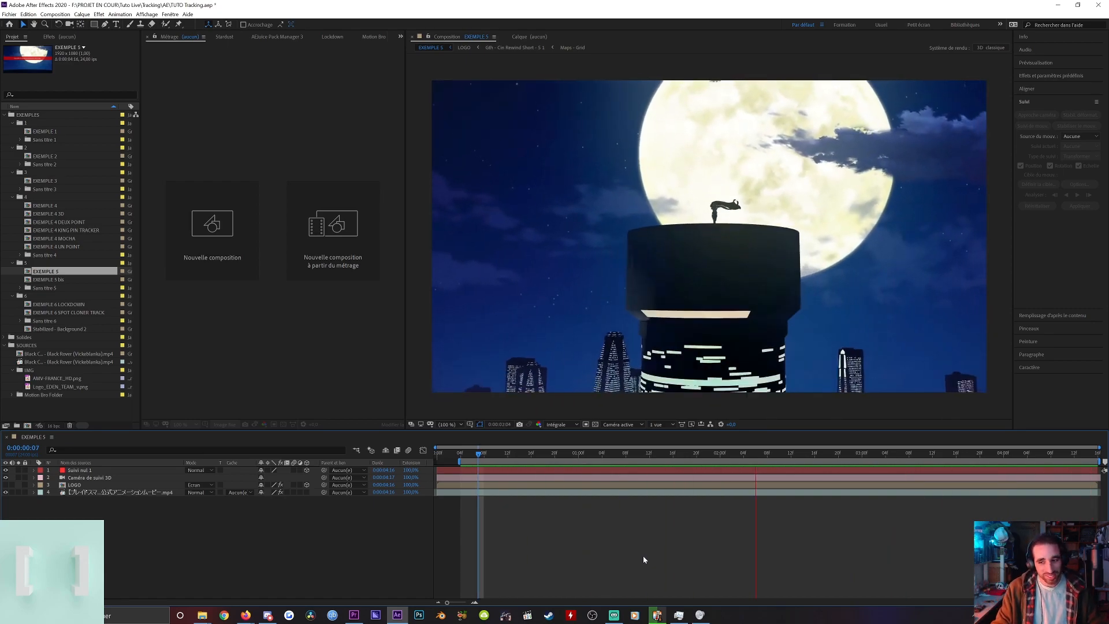
click(471, 457)
drag(472, 457, 496, 456)
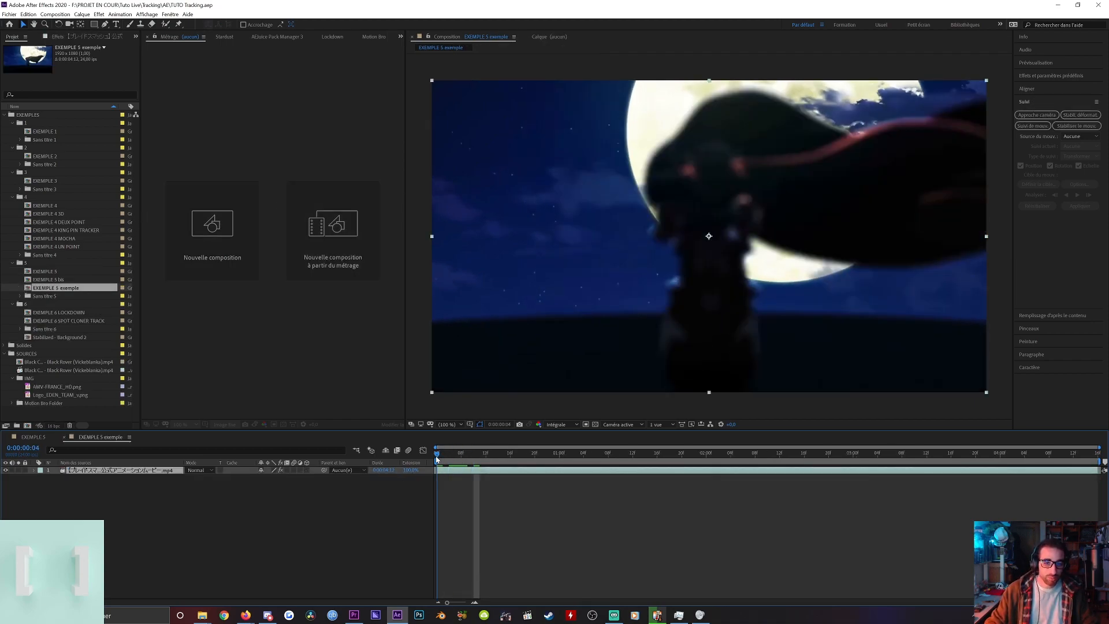
Apply 3D camera tracking to the clip in EXEMPLE 5 exemple, starting from its first frame, and run the analysis.
drag(596, 459, 434, 466)
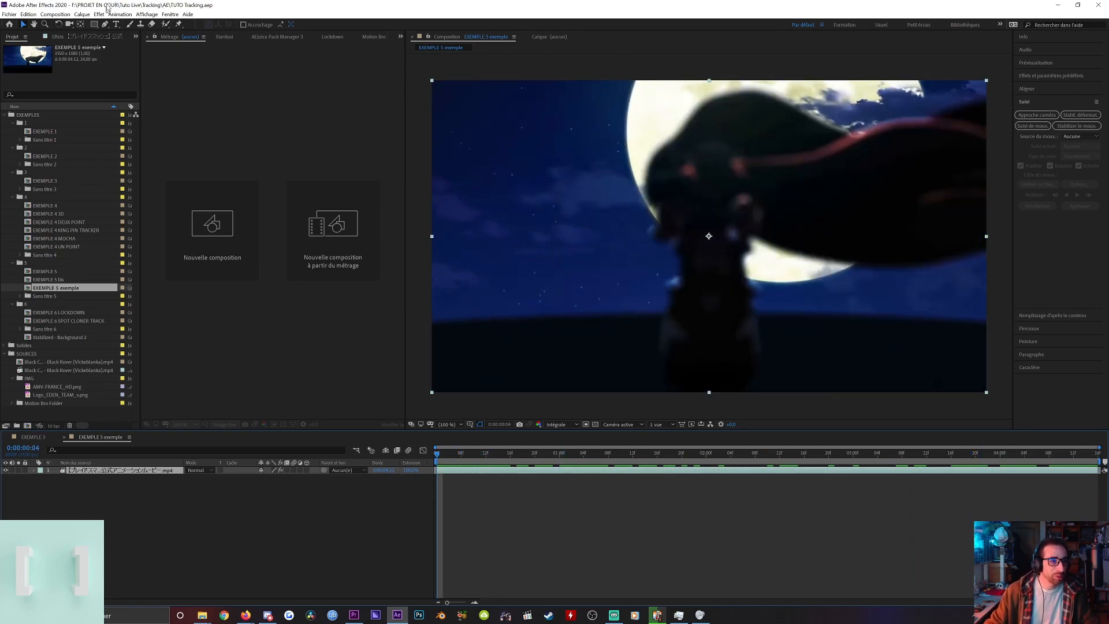
click(119, 14)
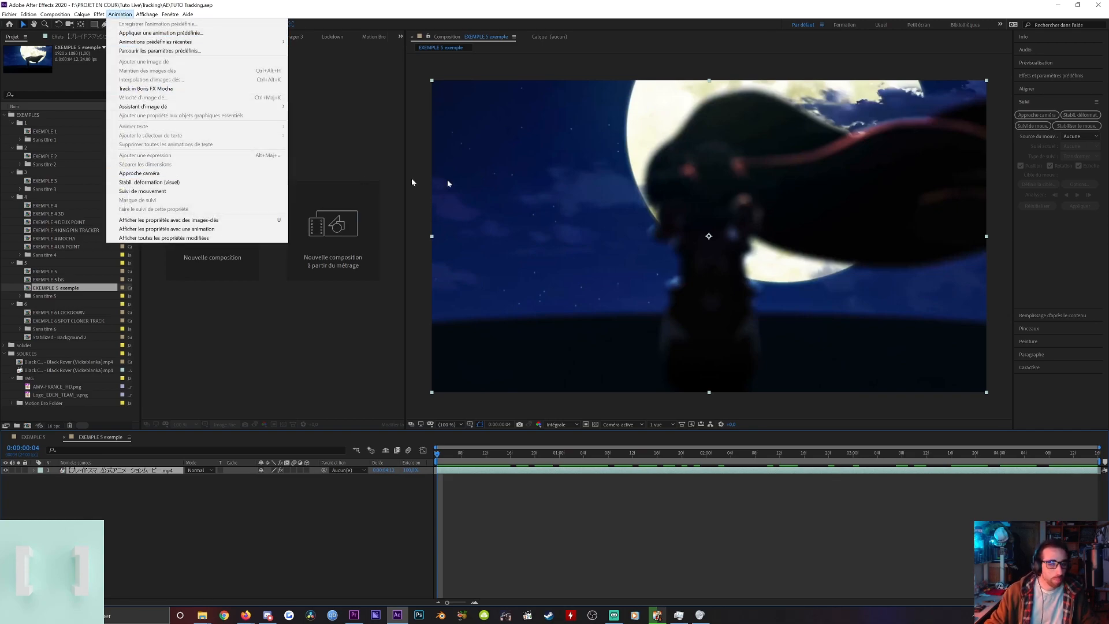
click(1041, 101)
click(1041, 102)
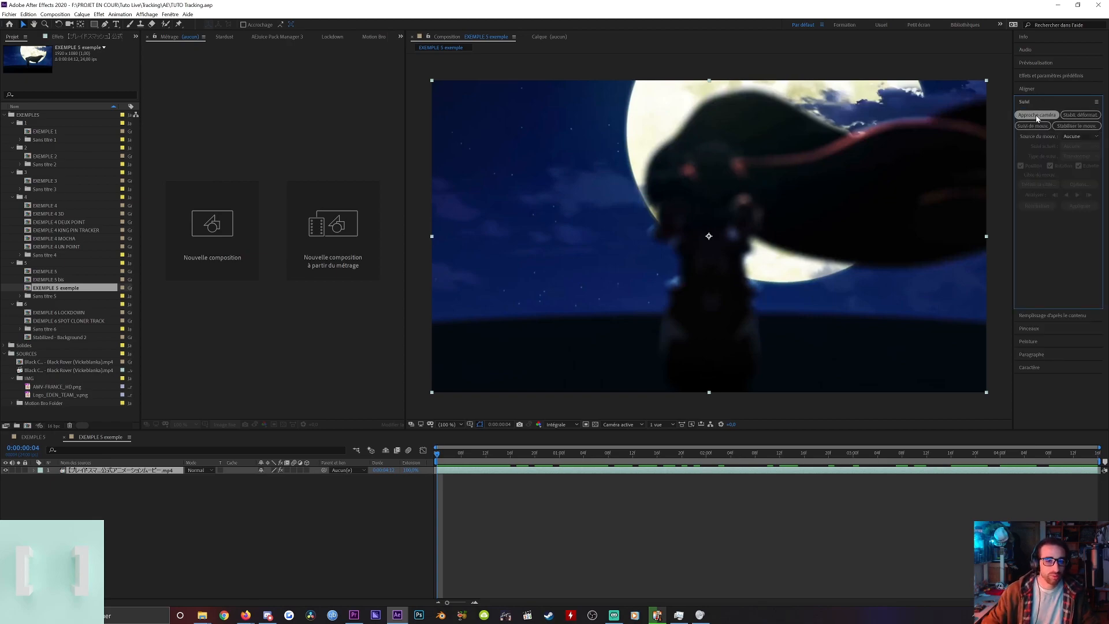
click(1037, 115)
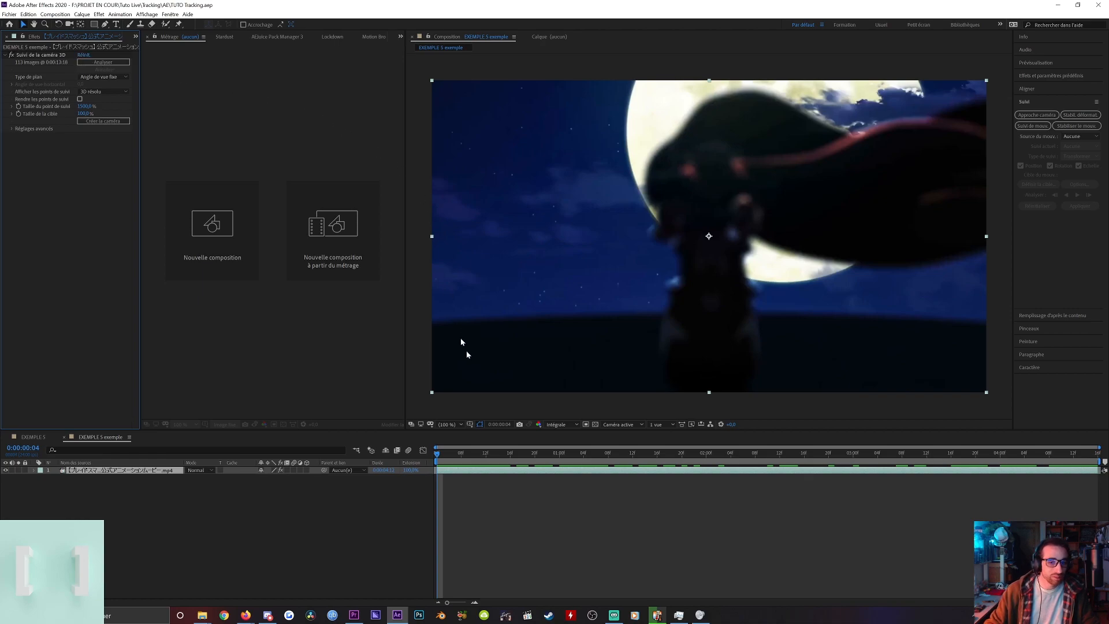
click(96, 62)
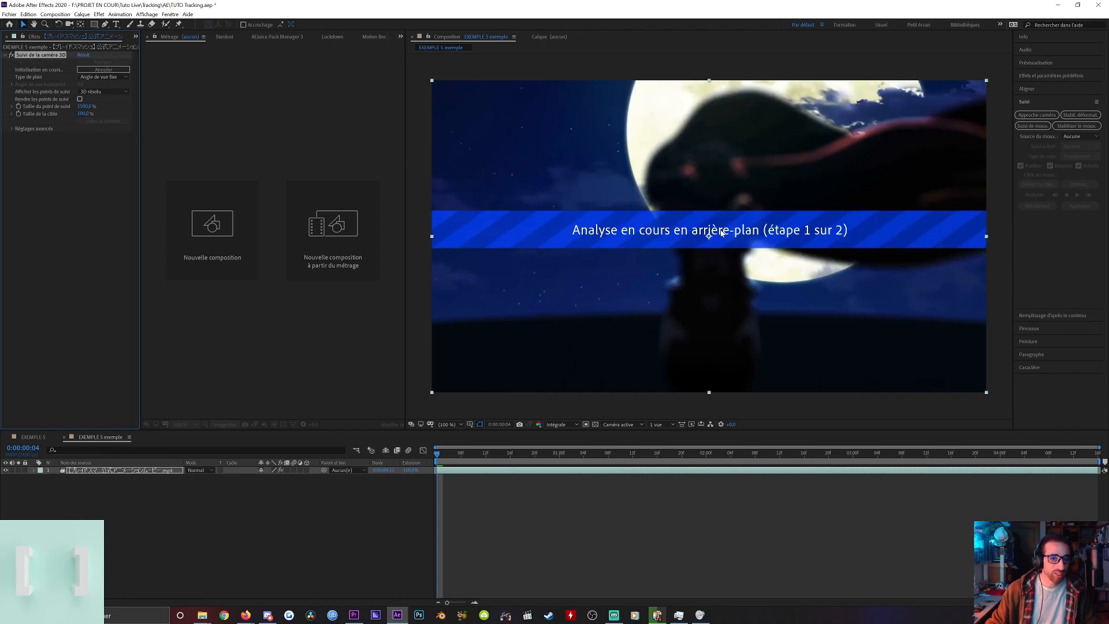
key(comma)
key(comma)
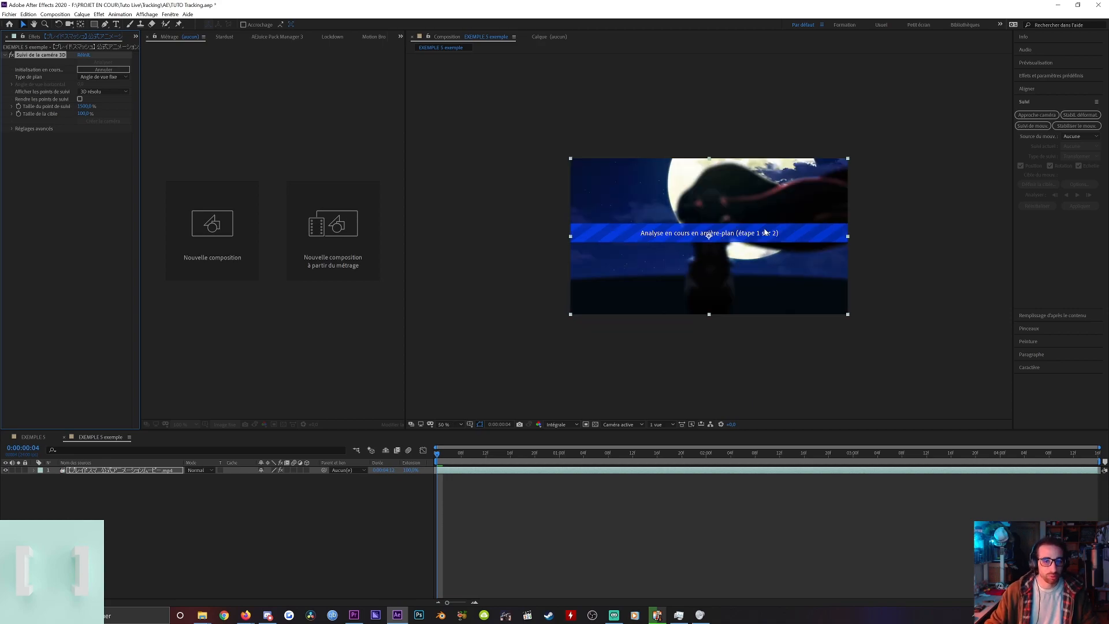
click(455, 425)
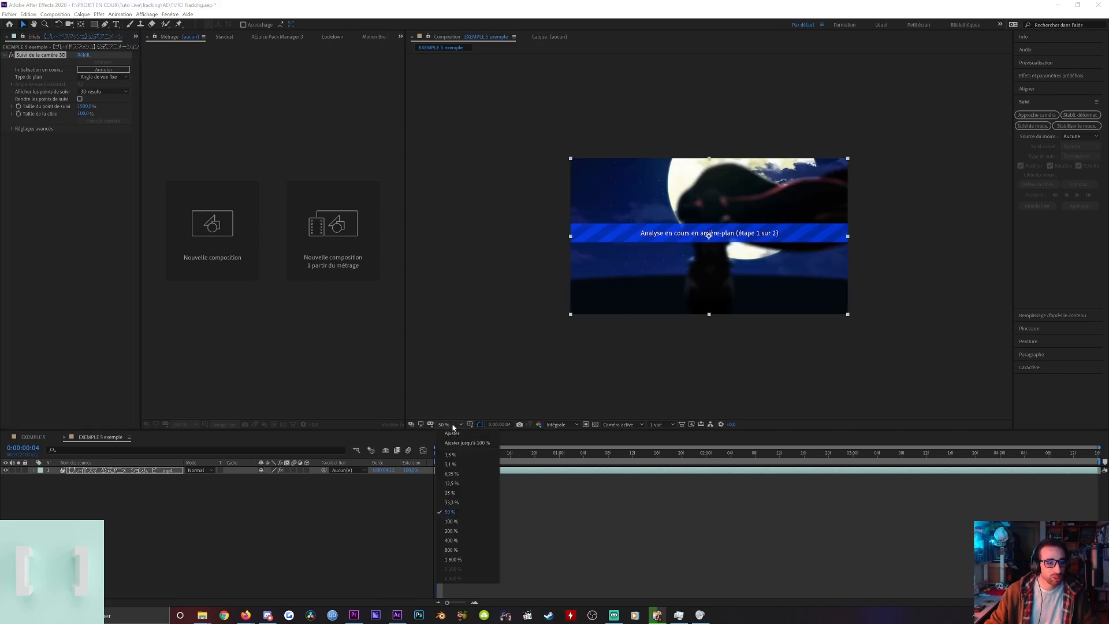
click(460, 443)
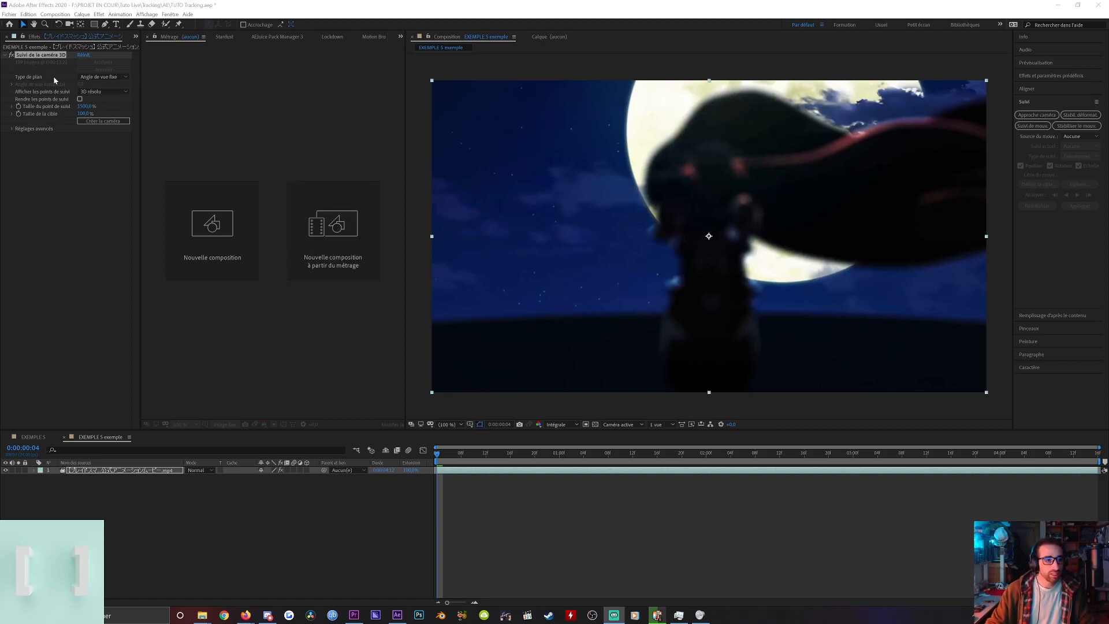
Display the 3D camera tracker's points, scrub through the clip to 0:00:02:16 and save the project.
click(40, 60)
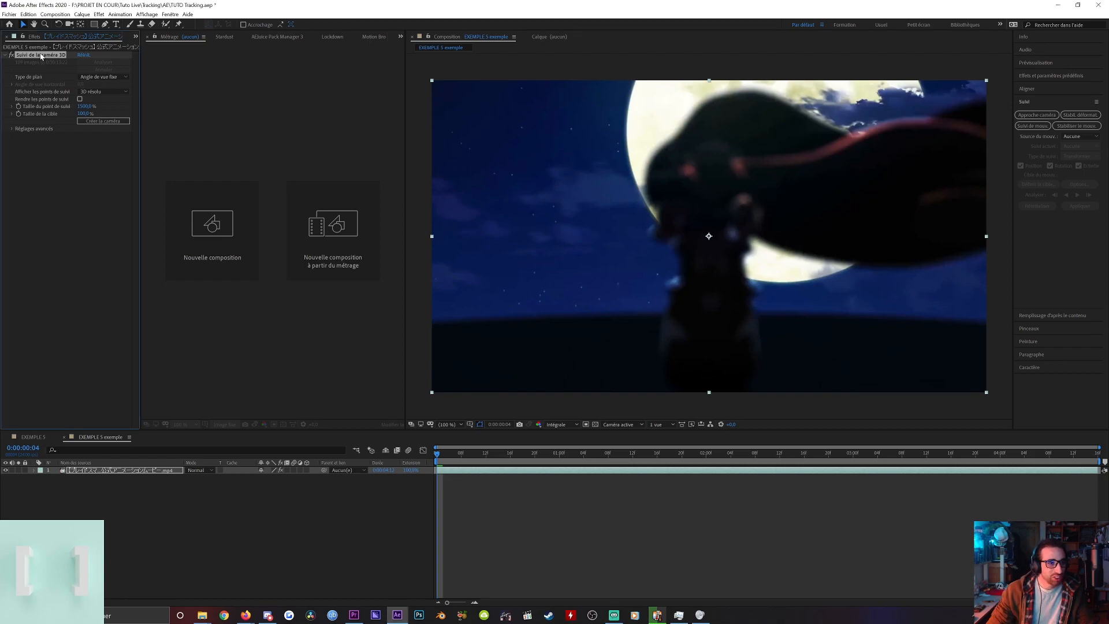
drag(441, 455, 1097, 419)
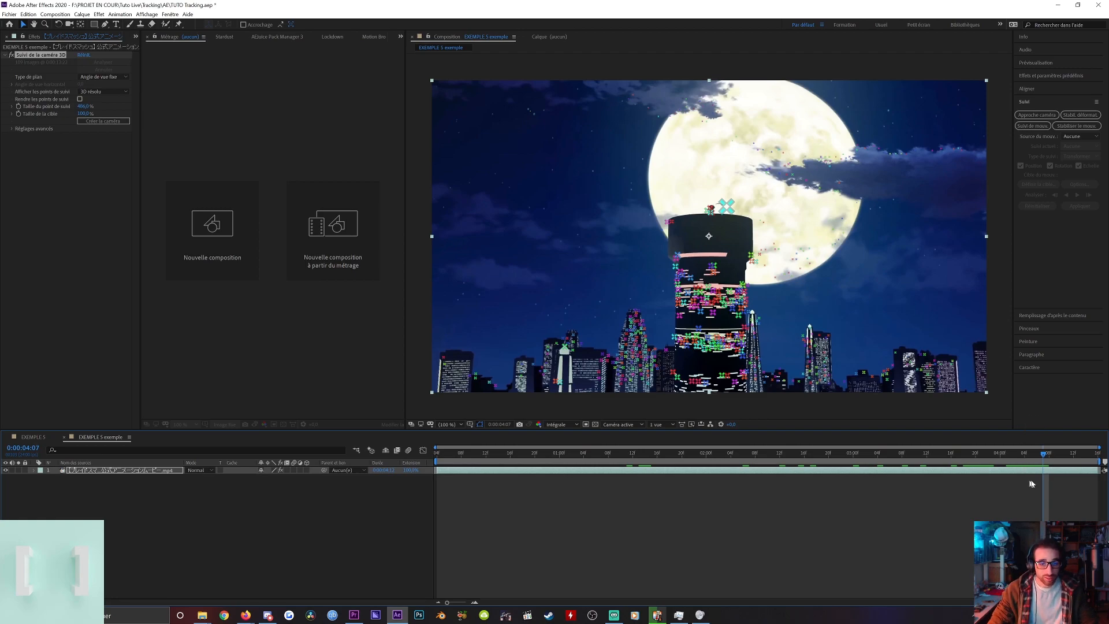
key(Page_Down)
drag(1064, 454, 804, 474)
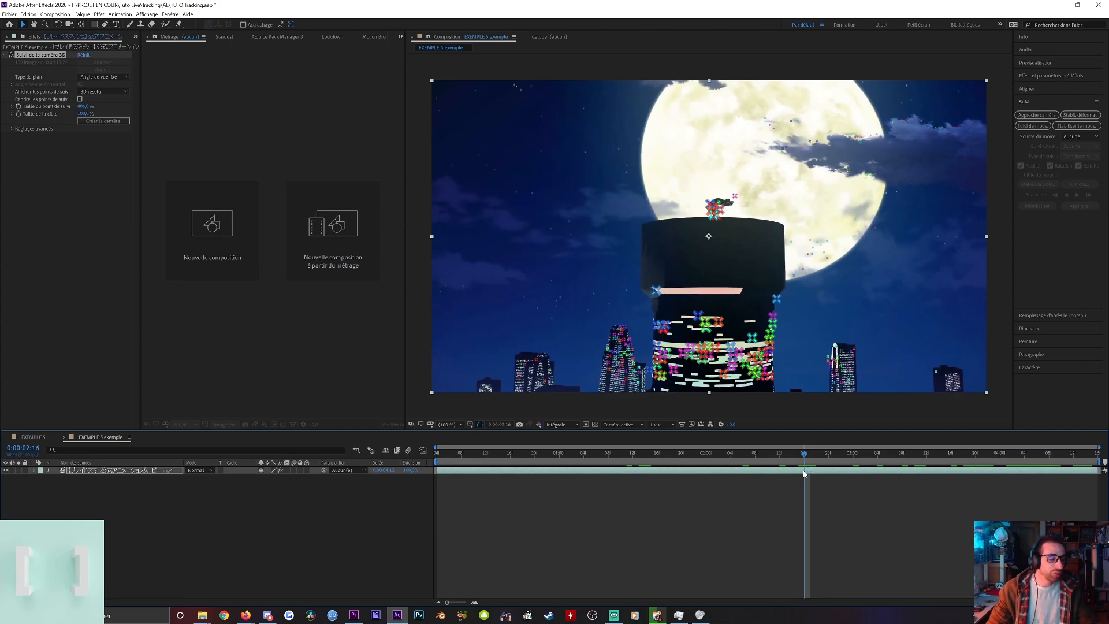
key(ctrl+s)
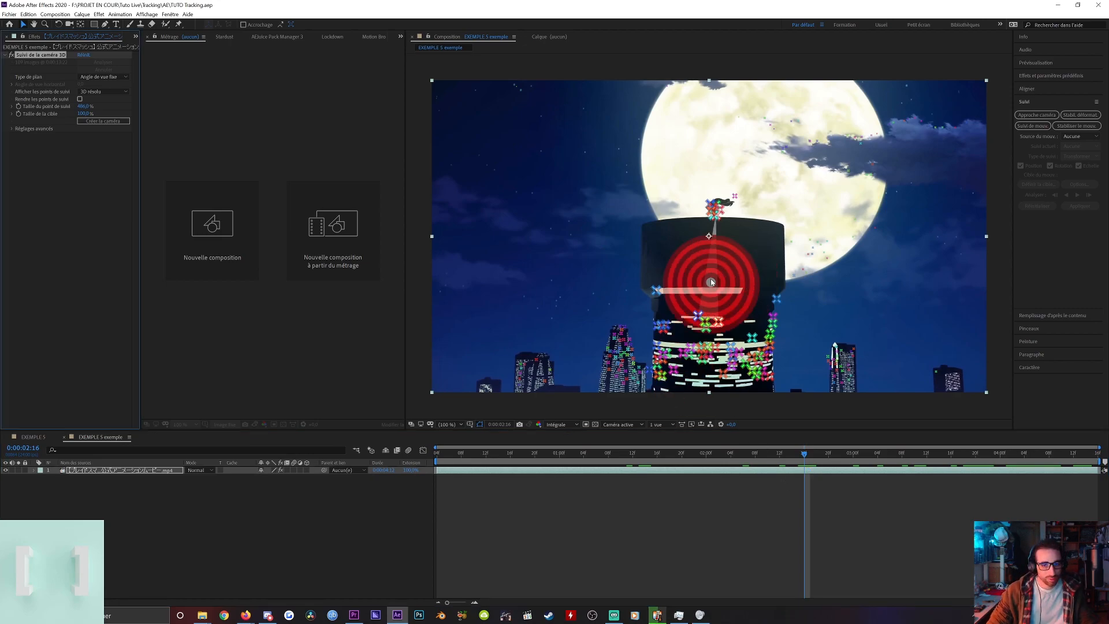
Create a null and camera from the three track points around the target on the tower's upper part.
click(712, 283)
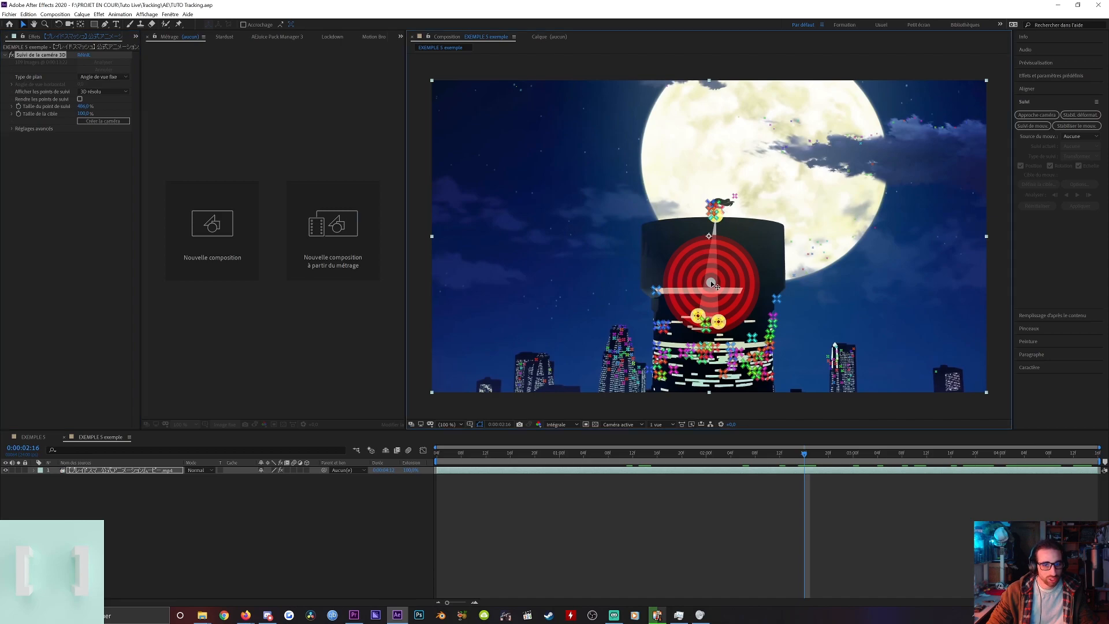
right_click(713, 284)
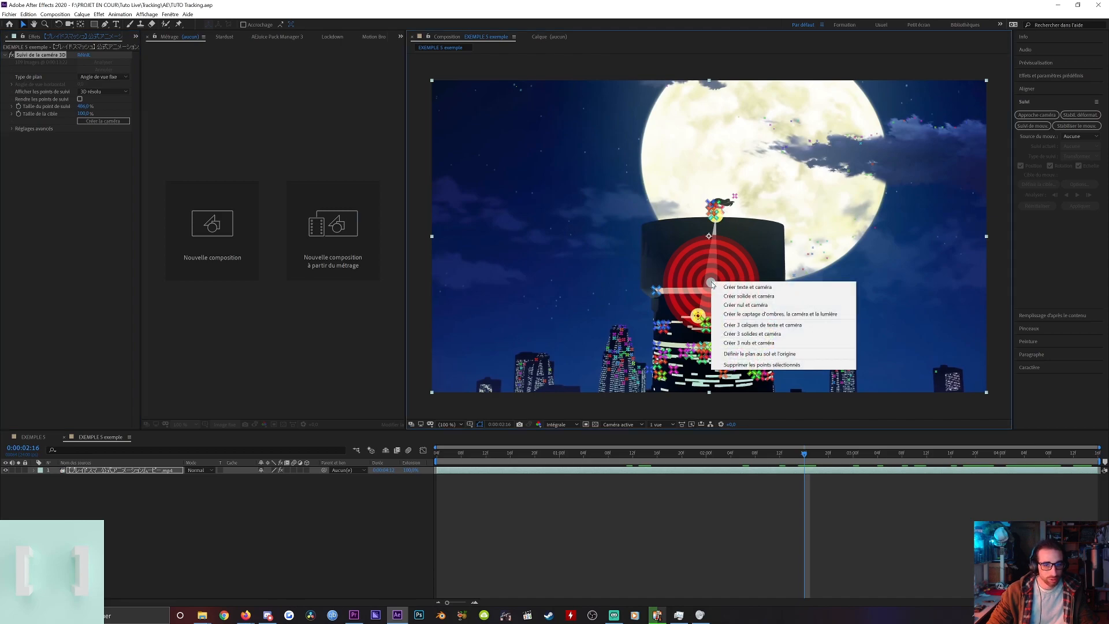
click(745, 305)
Set the new tracking null's scale to 1500% on all three axes.
click(77, 470)
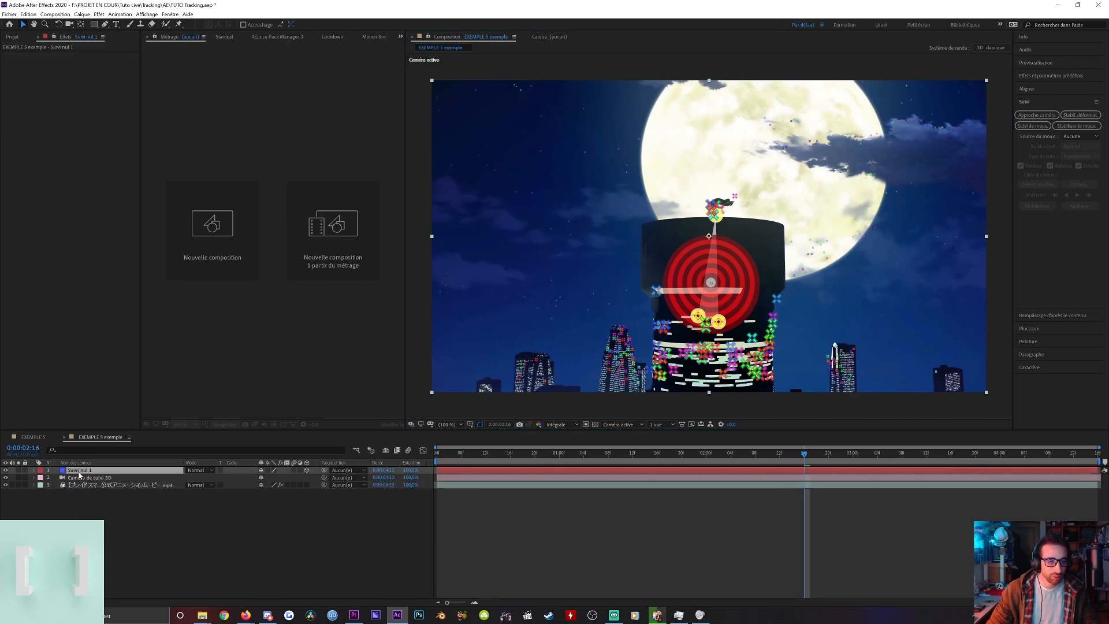
key(s)
click(299, 478)
text(15)
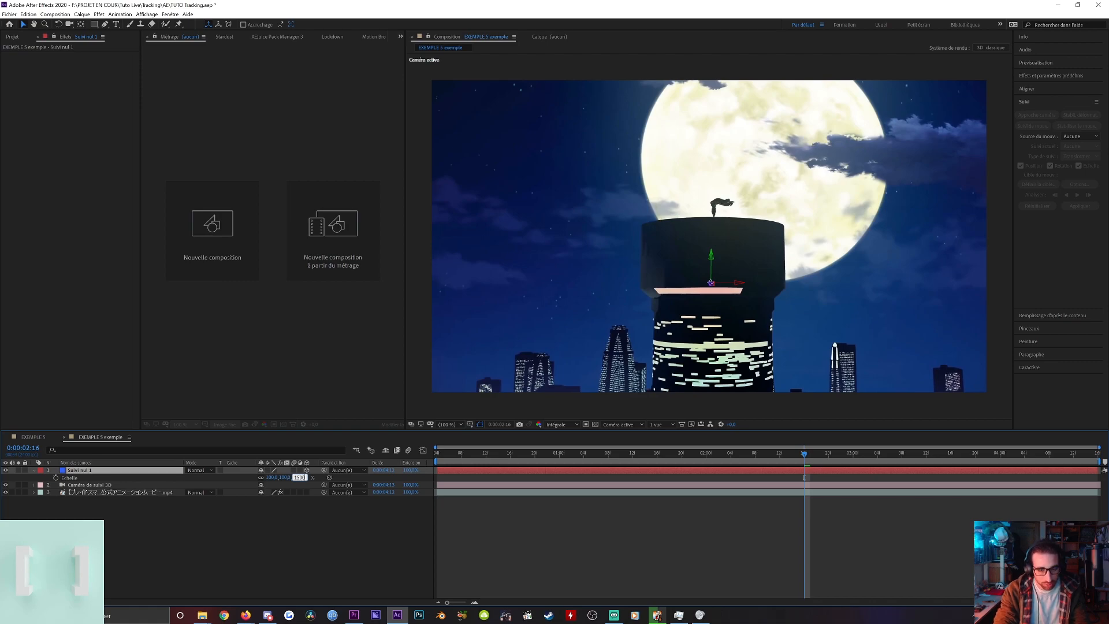
text(00)
key(Return)
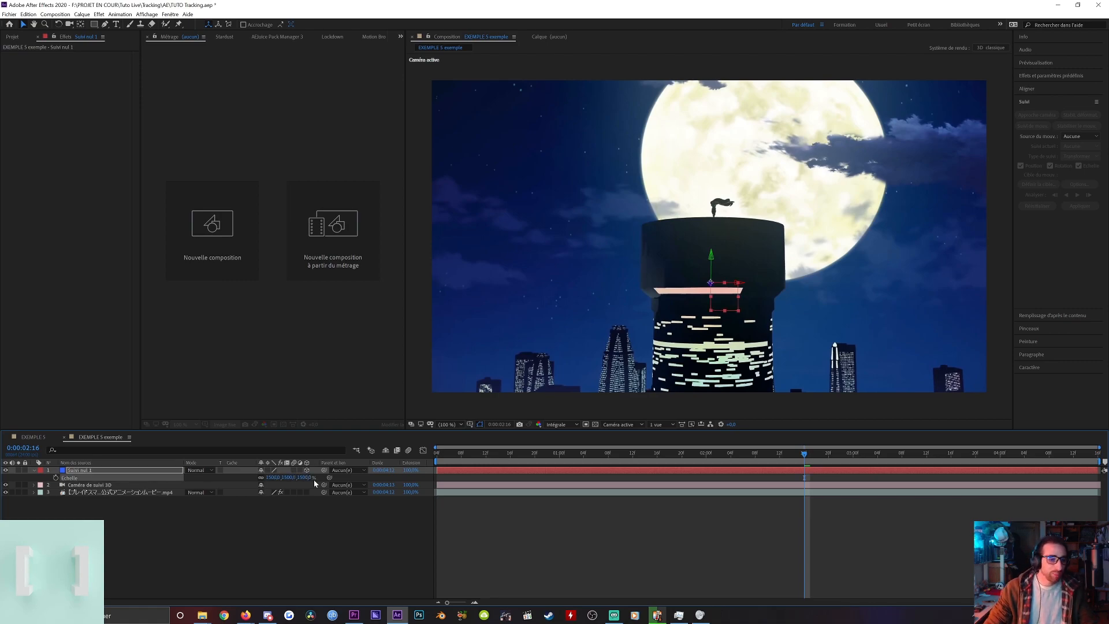
Switch the viewer to Vue personnalisée 1 and scrub the timeline to examine the tracked camera and null in 3D space.
click(637, 424)
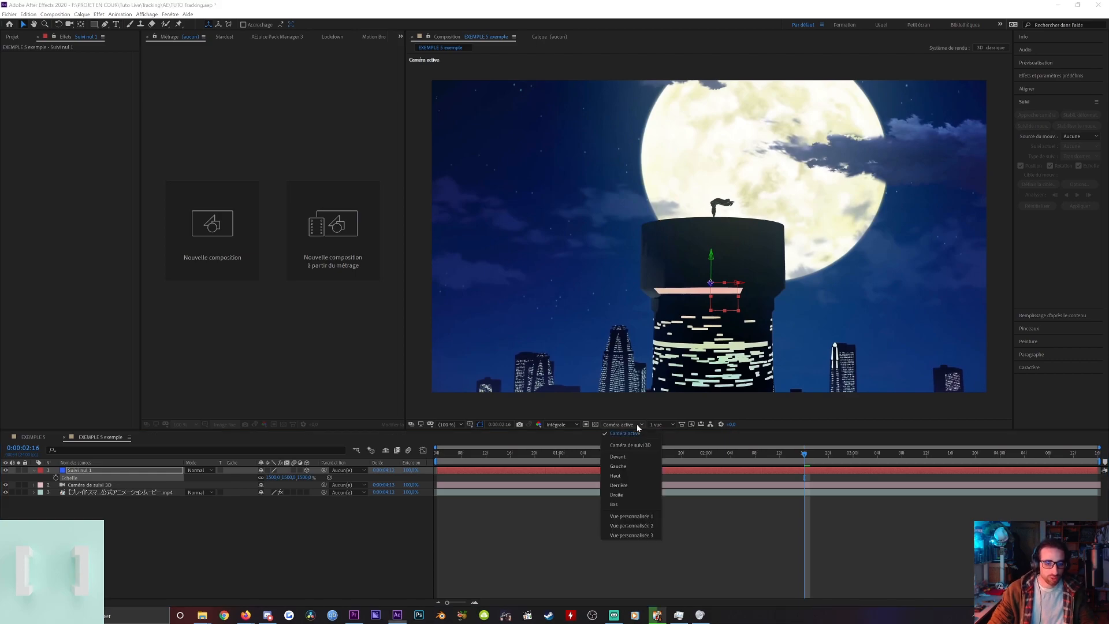
click(632, 516)
click(722, 484)
drag(805, 454, 987, 452)
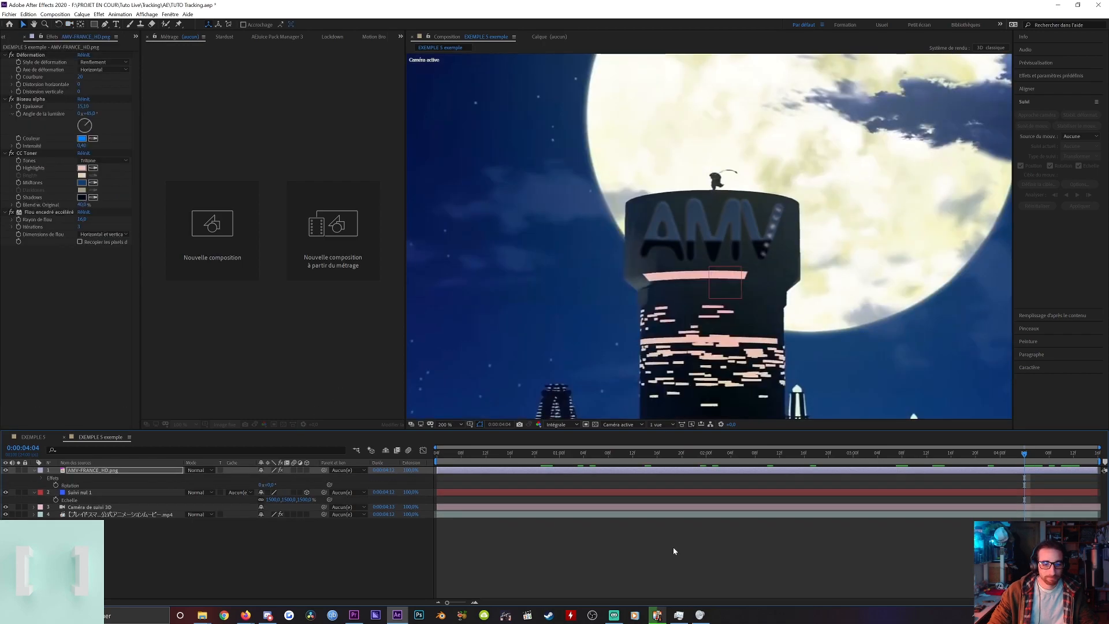
Try parenting the AMV-FRANCE_HD.png logo layer to the 3D tracking camera.
click(674, 551)
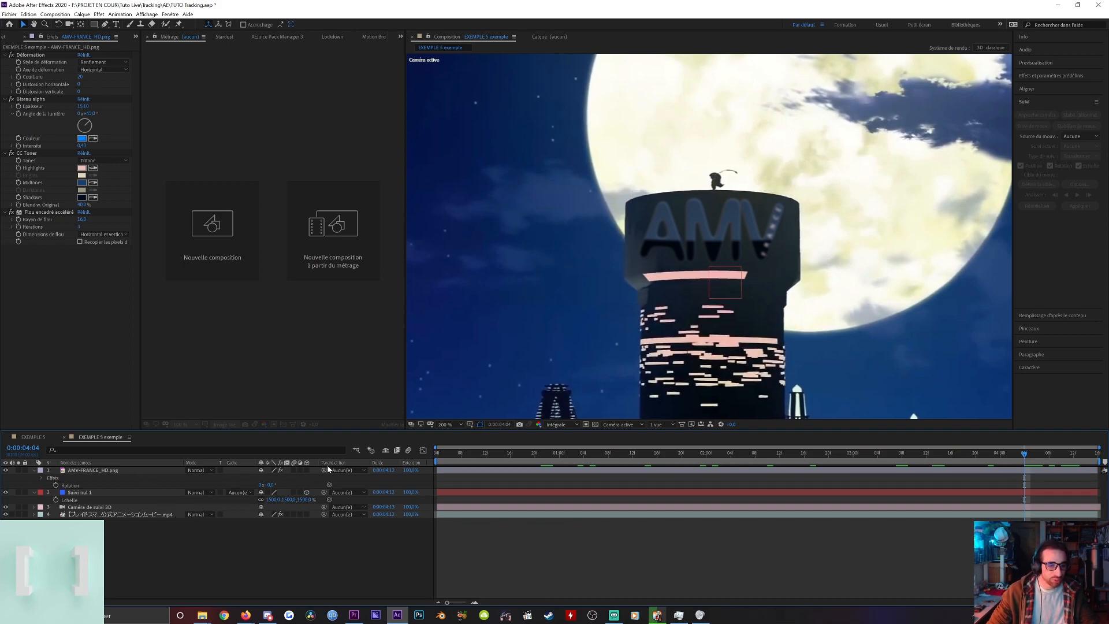
drag(322, 470, 97, 507)
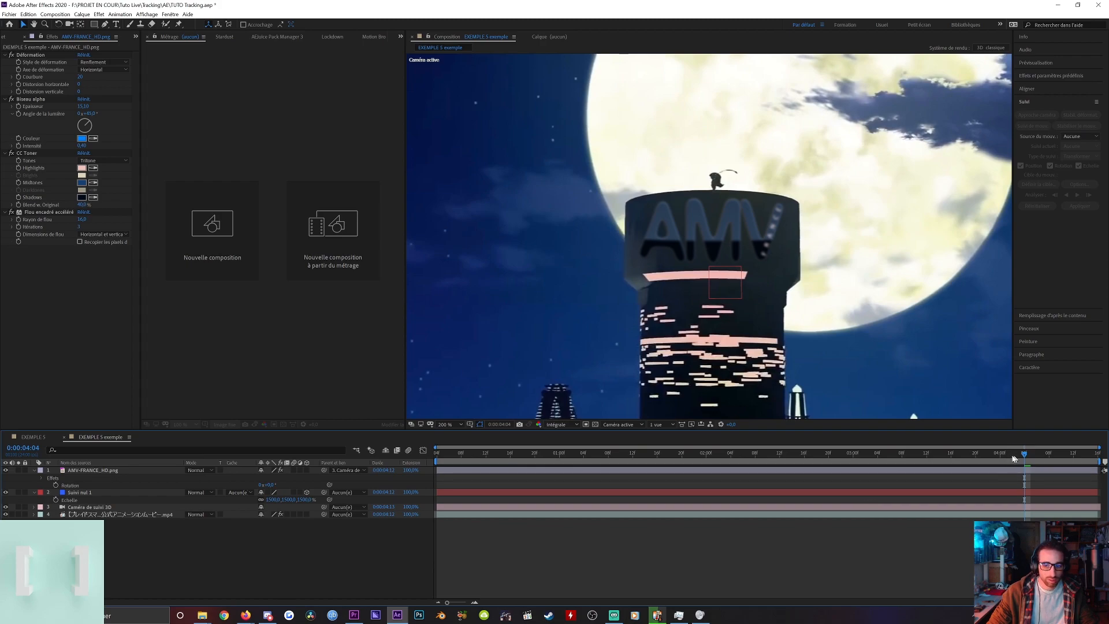
key(ctrl+z)
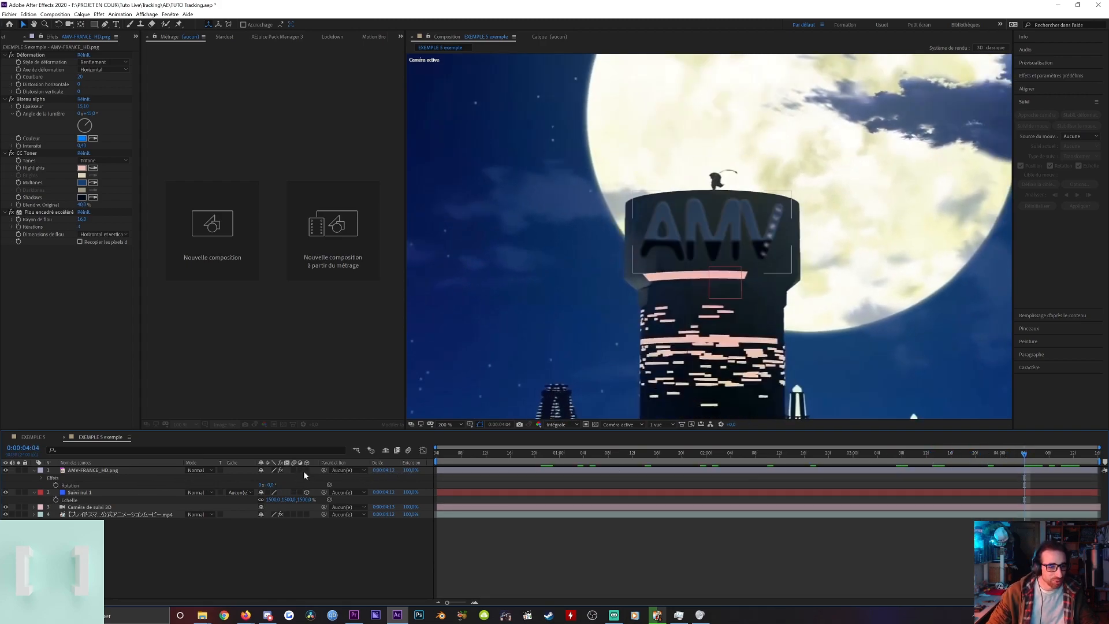
Turn the AMV-FRANCE_HD.png logo layer into a 3D layer.
click(131, 494)
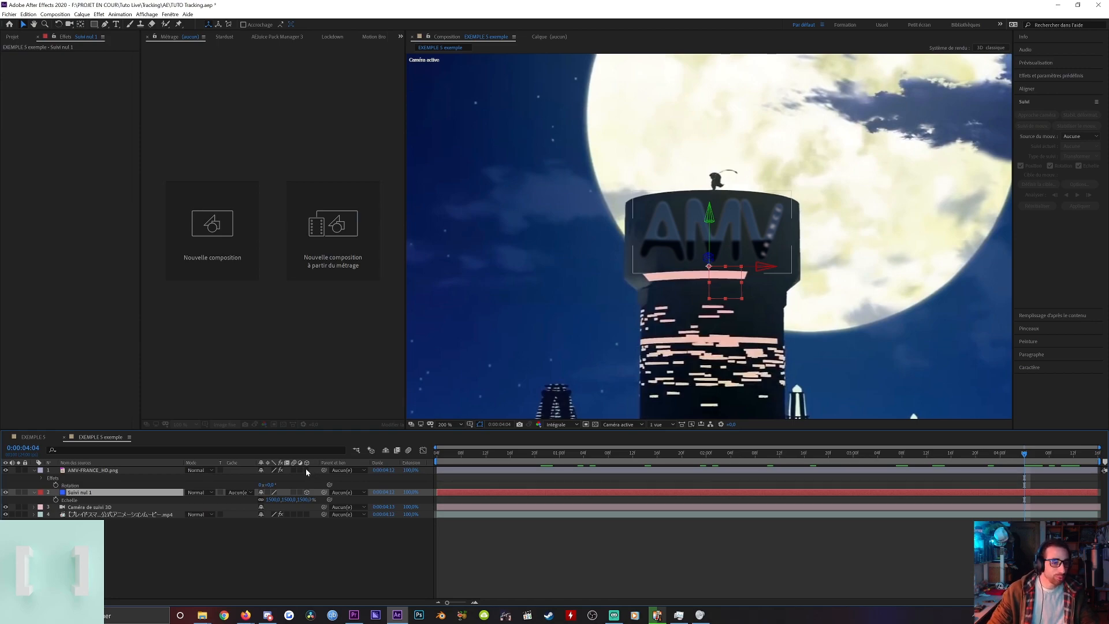
click(128, 467)
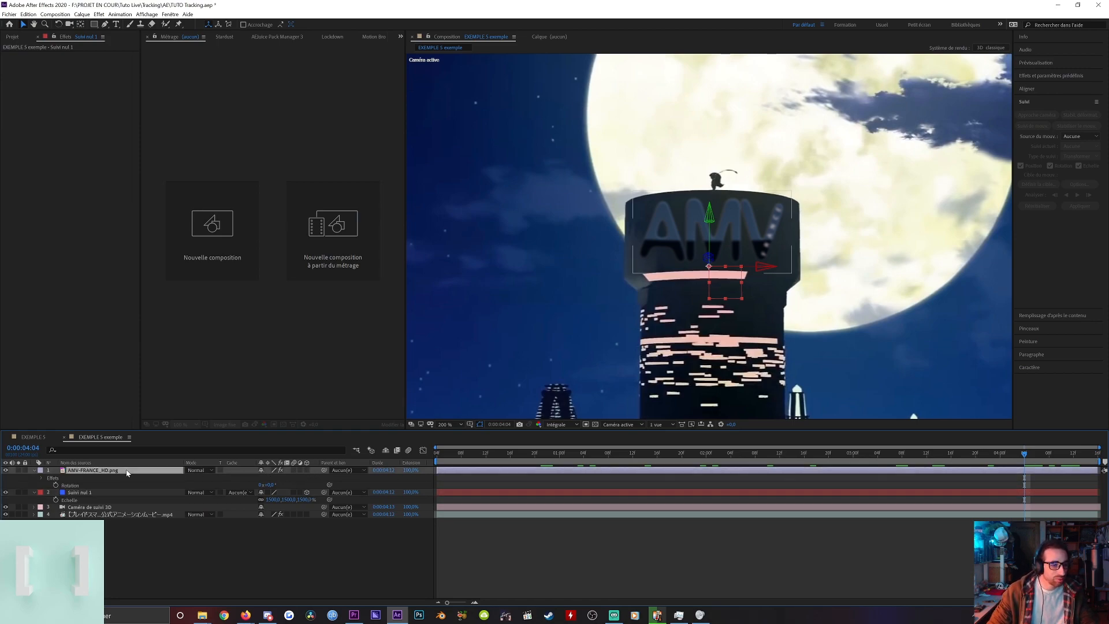
click(306, 471)
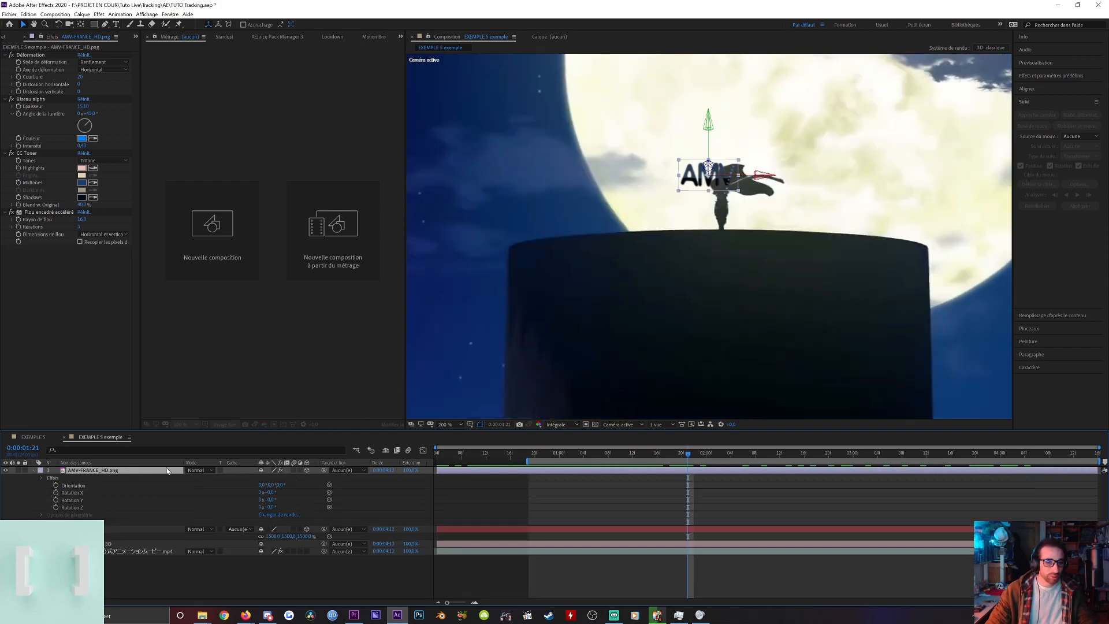
Display the 3D camera tracker's points on the clip and scrub to 0:00:03:15 to examine them around the tower.
click(118, 552)
click(40, 54)
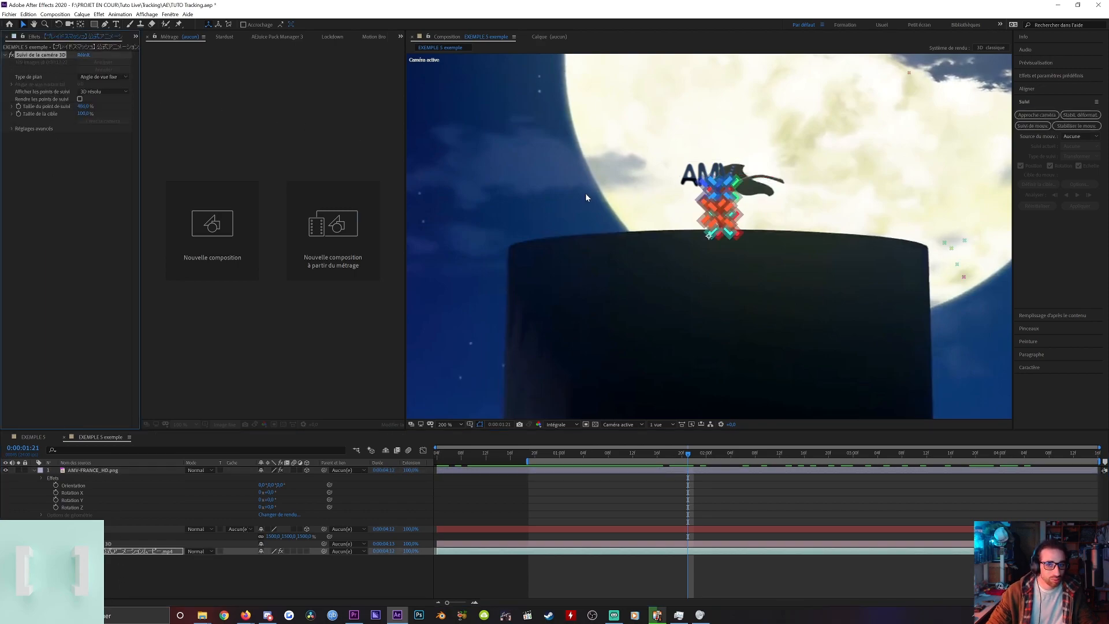
scroll(586, 194, down, 4)
scroll(702, 273, up, 3)
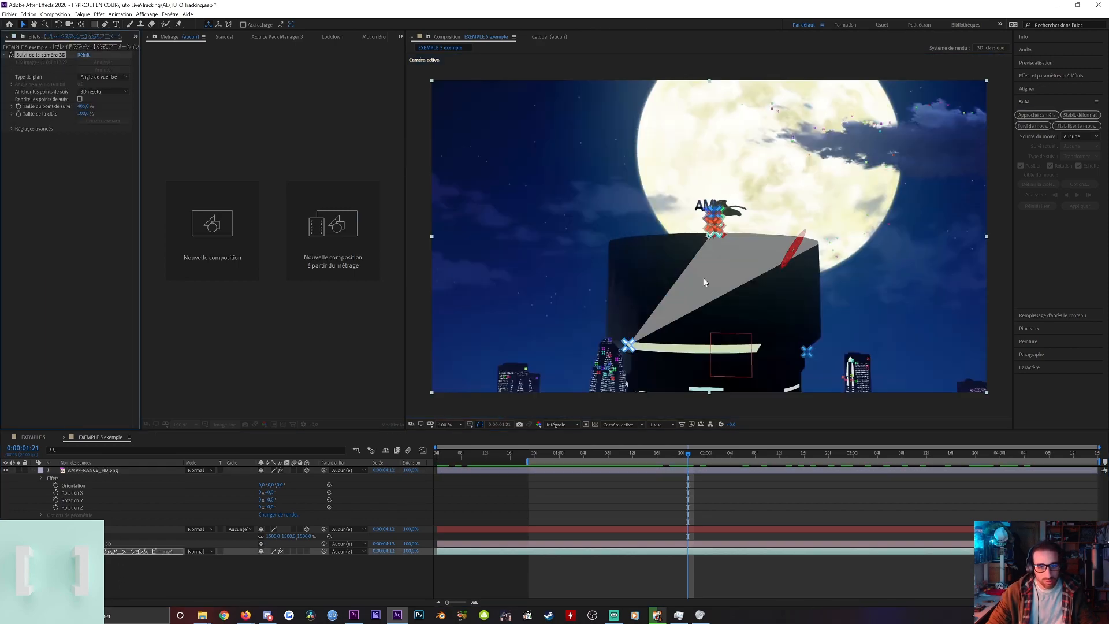
drag(695, 455, 946, 456)
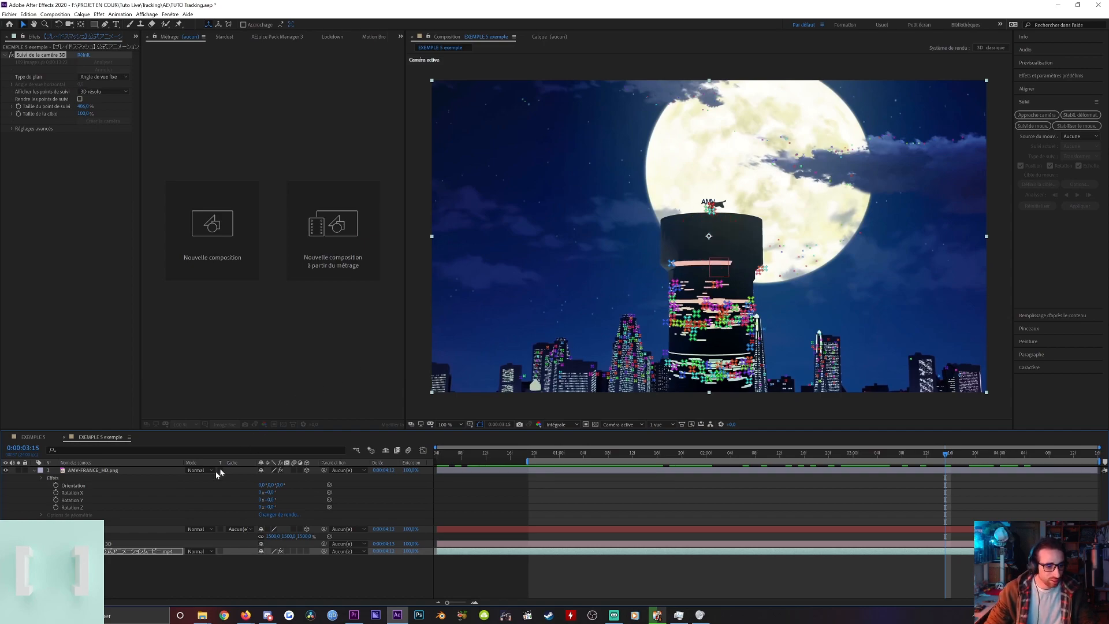
Copy the tracking null's position and paste it onto the AMV-FRANCE_HD.png logo layer.
click(133, 529)
key(p)
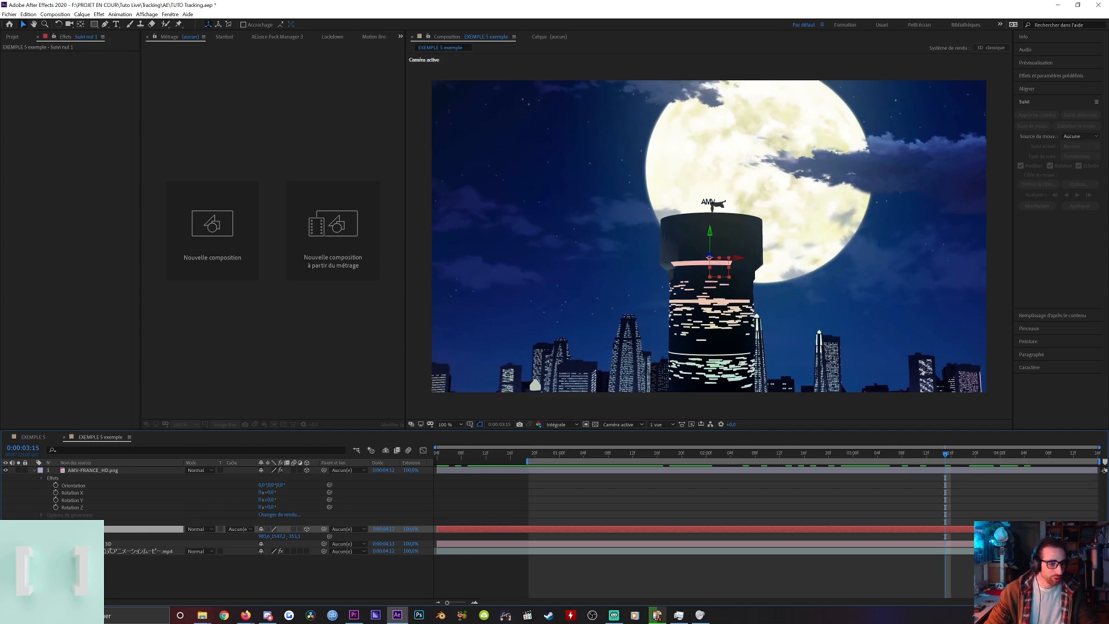
click(115, 536)
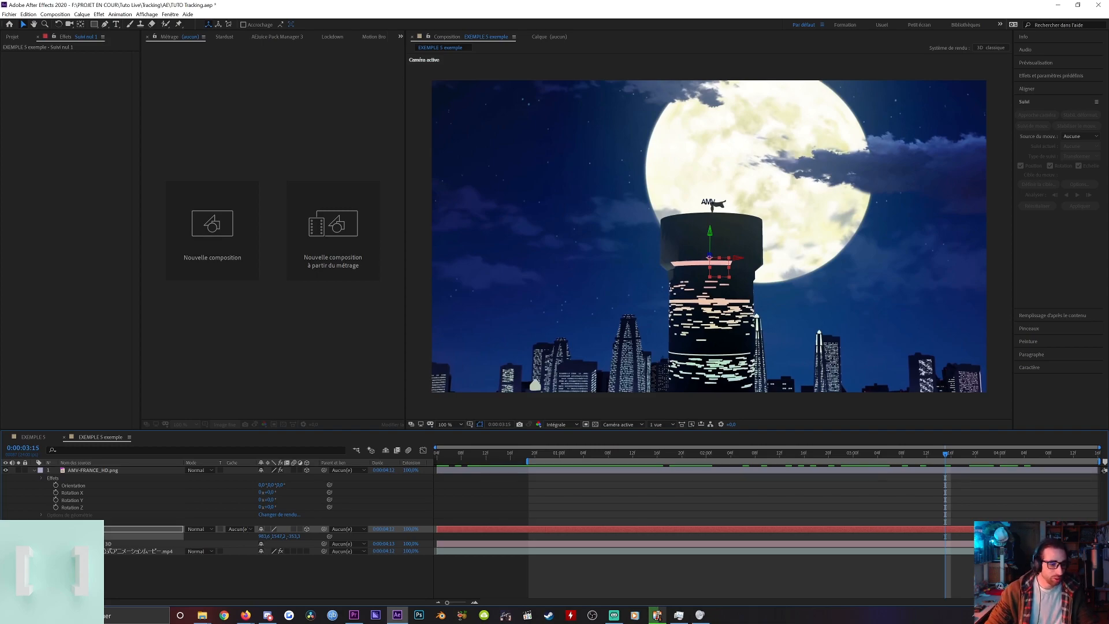
click(80, 471)
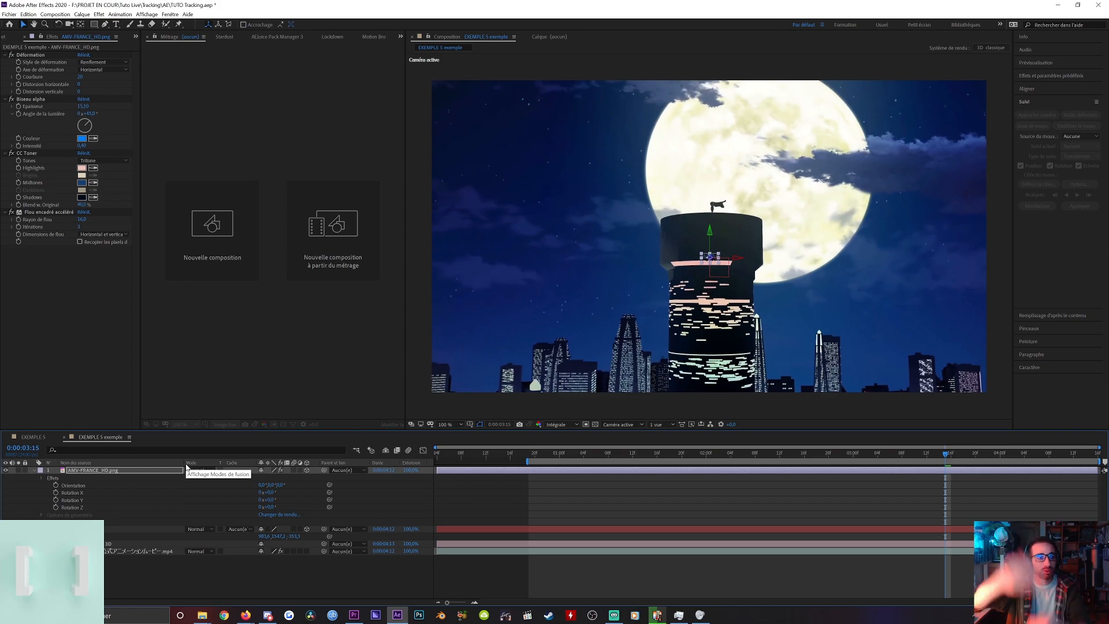
Move the logo up onto the tower's dark upper section and enlarge it uniformly to span most of the tower's width.
key(period)
key(period)
key(period)
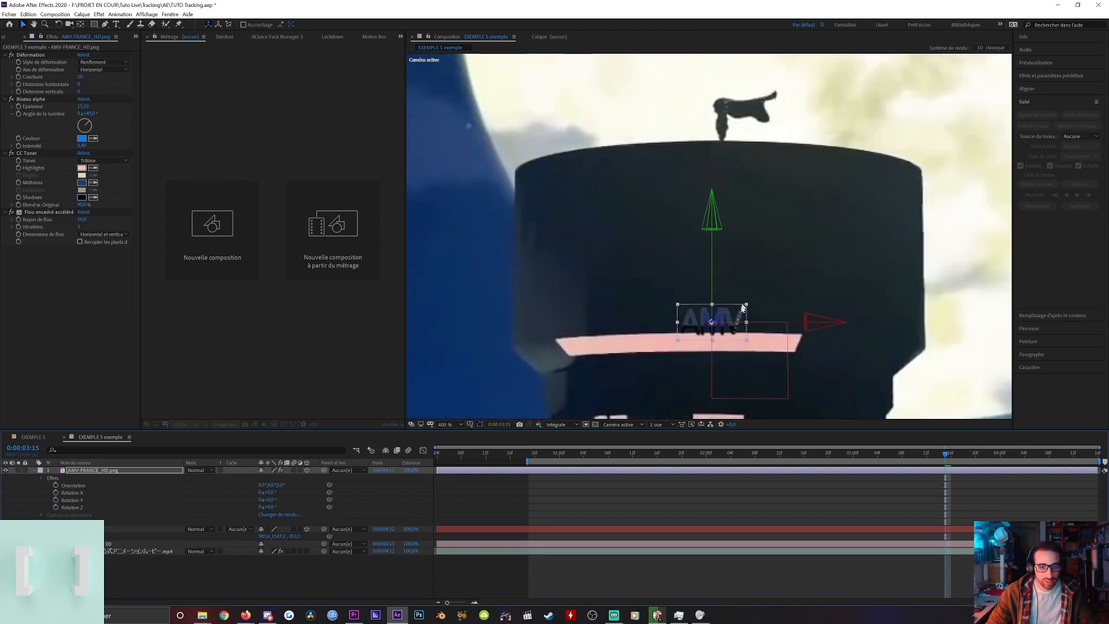
drag(724, 326, 722, 231)
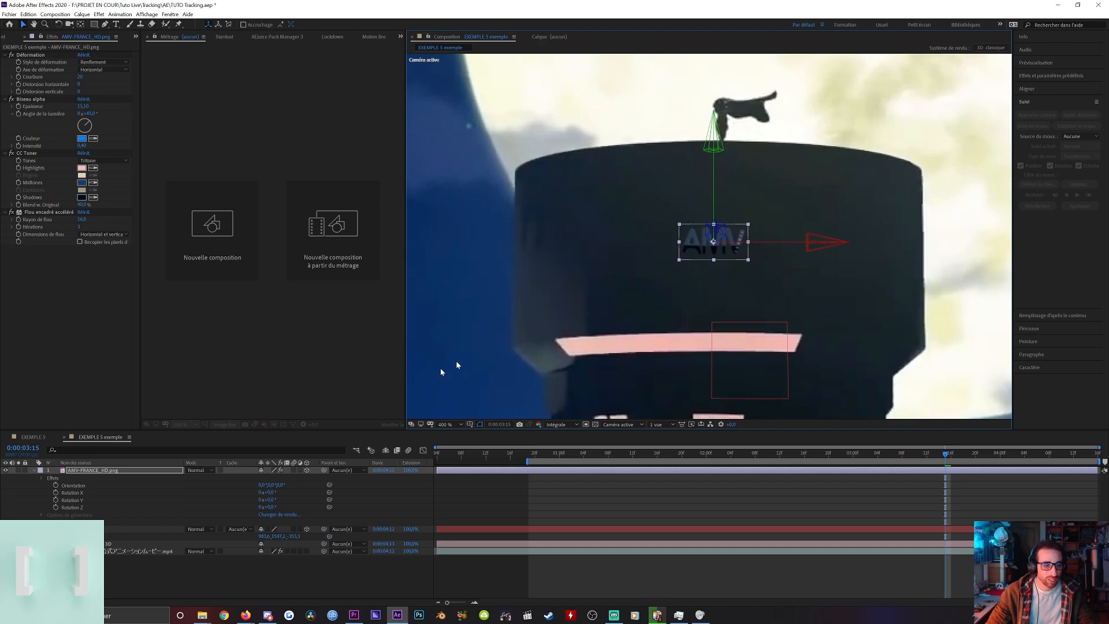
key(s)
drag(288, 478, 304, 478)
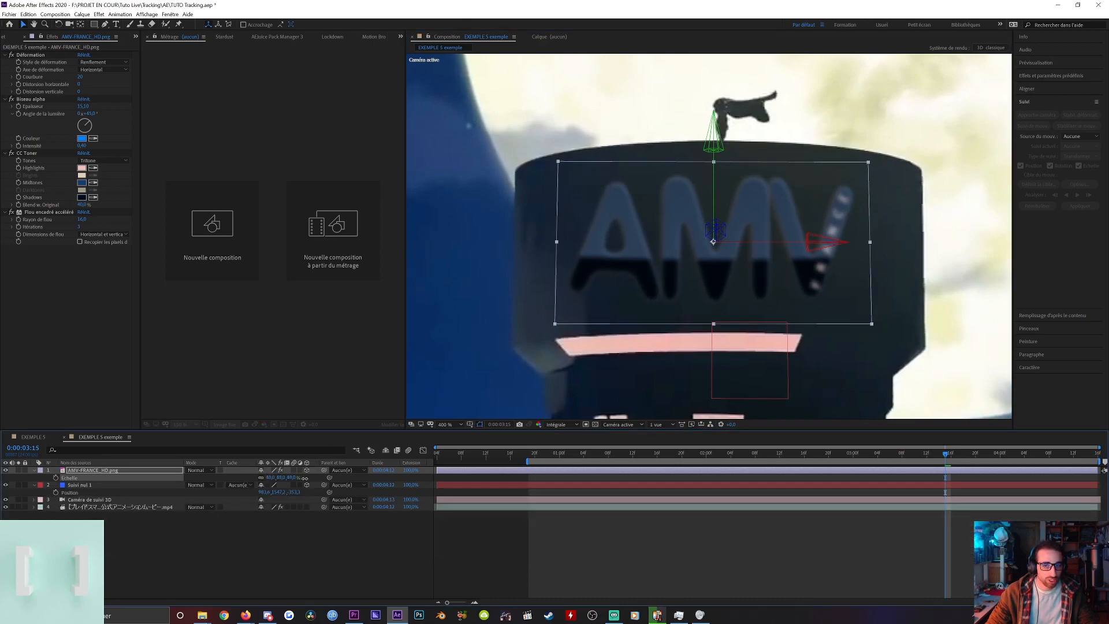
Play back the composition to check the logo's tracking and scrub to 0:00:01:15.
key(comma)
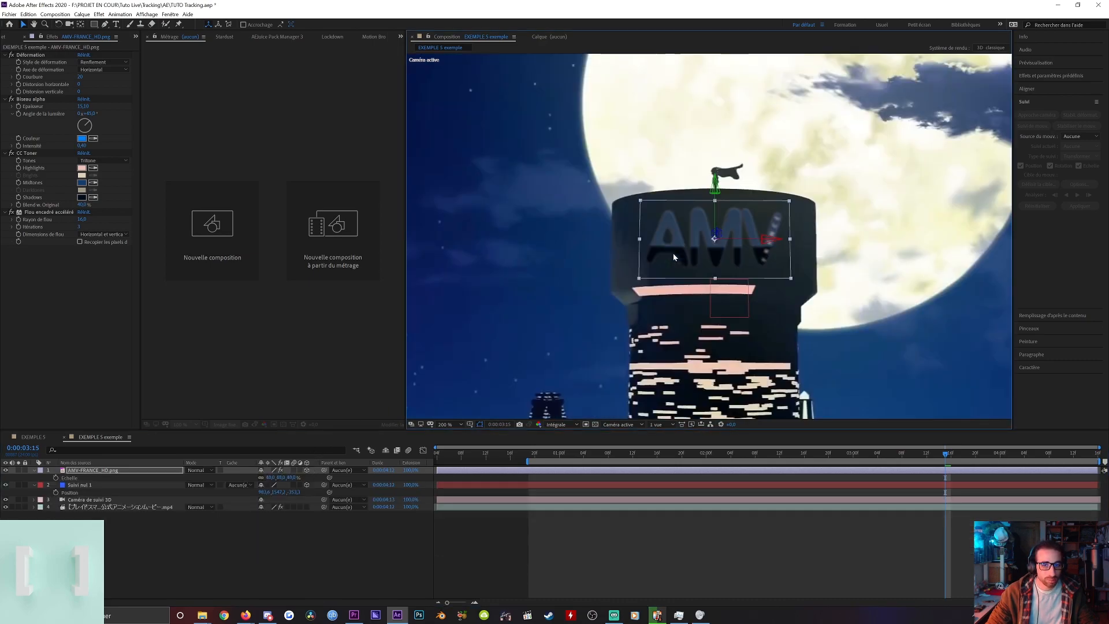
key(comma)
key(space)
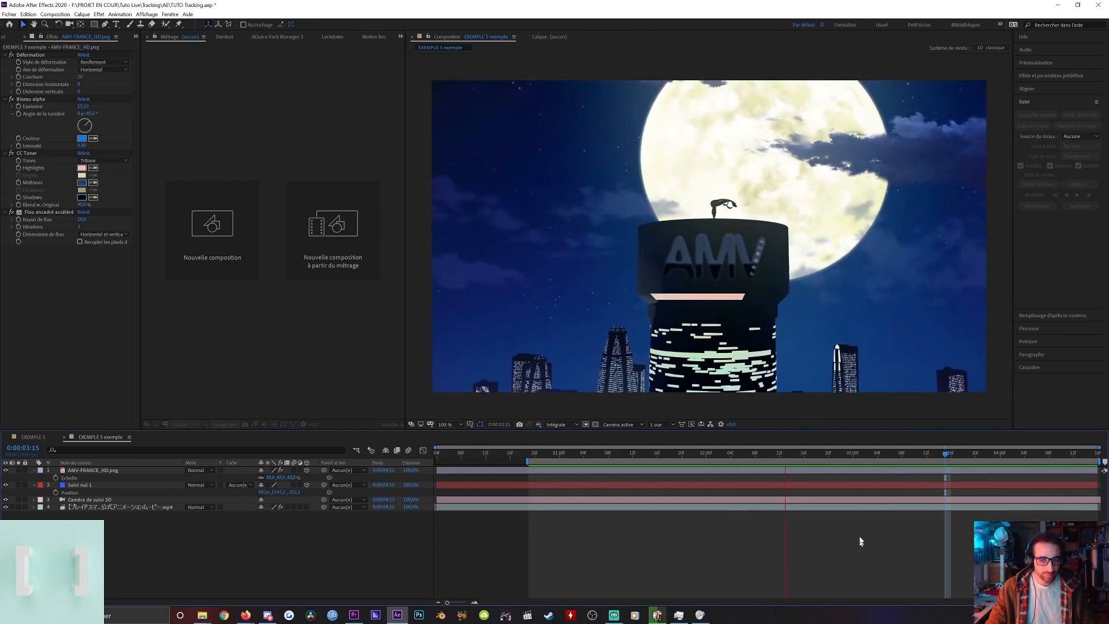
key(space)
mouse_move(637, 452)
mouse_down()
mouse_move(616, 453)
mouse_move(668, 453)
mouse_move(652, 453)
mouse_up()
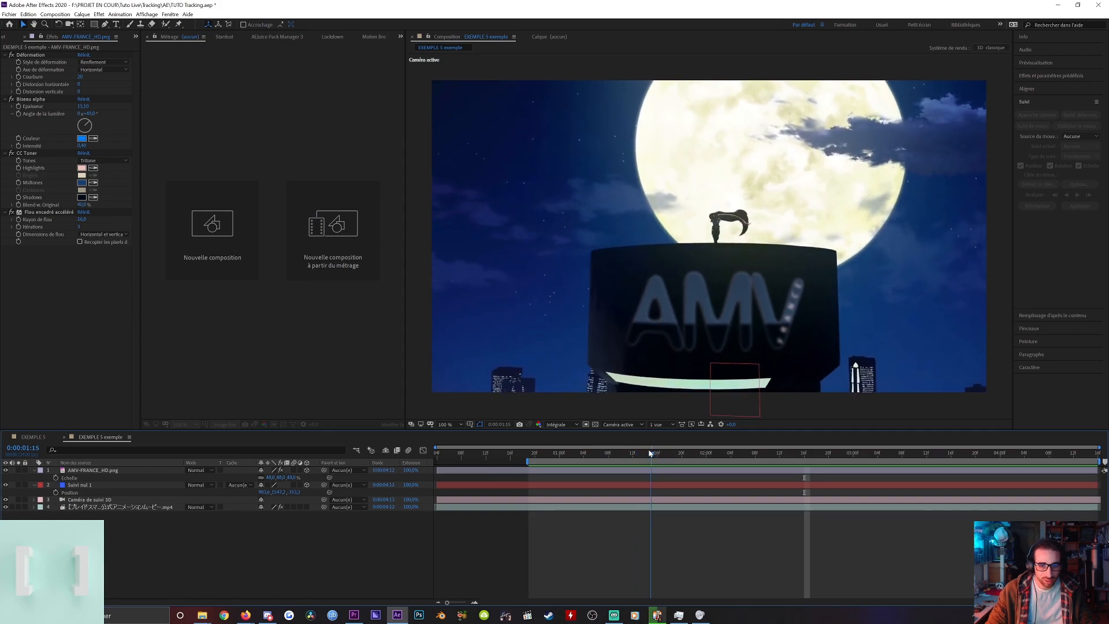
Reveal the tracking camera's keyframes and delete the Position and Orientation keyframes around 0:00:01:15.
click(639, 501)
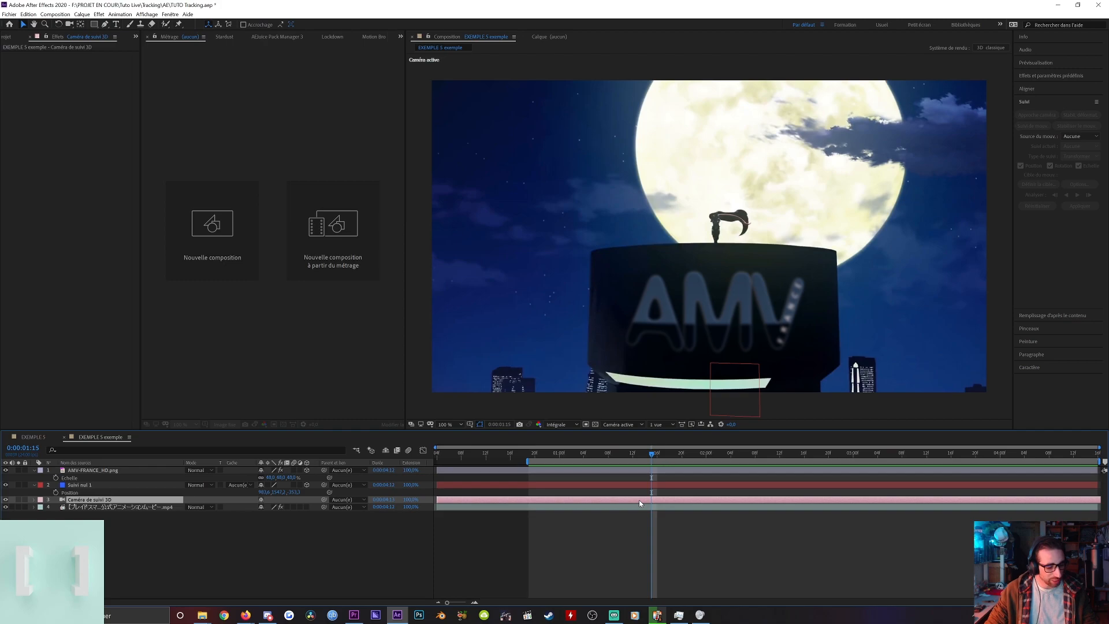
key(u)
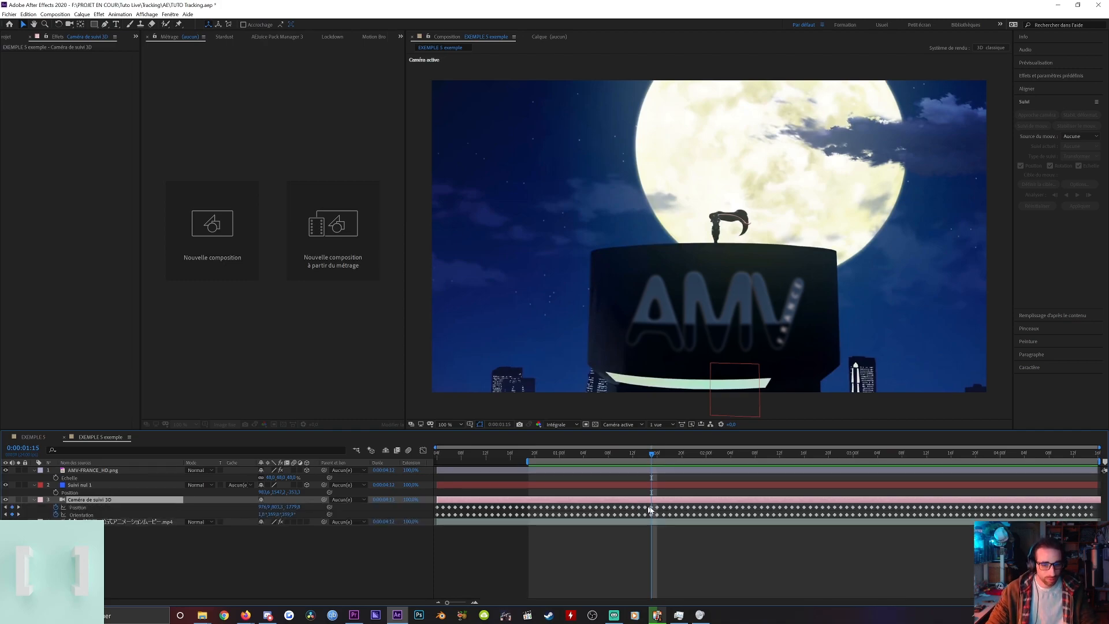
drag(646, 507, 660, 521)
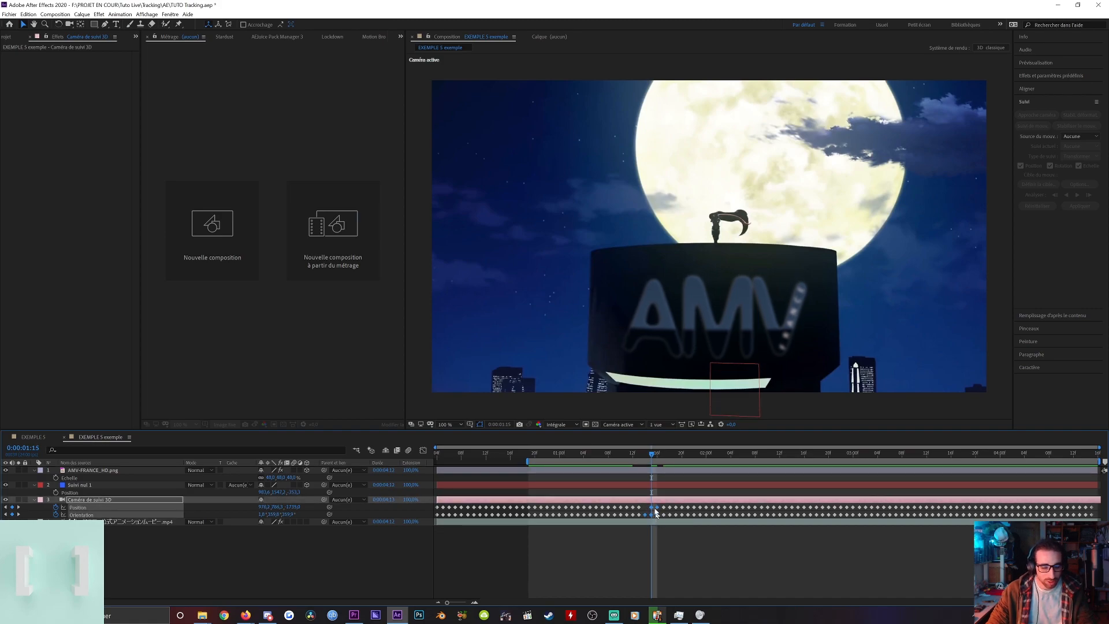
key(Delete)
Preview the logo's motion across the deleted camera keyframes with the composition fitted to the viewer, and save the project.
drag(649, 455, 689, 459)
key(space)
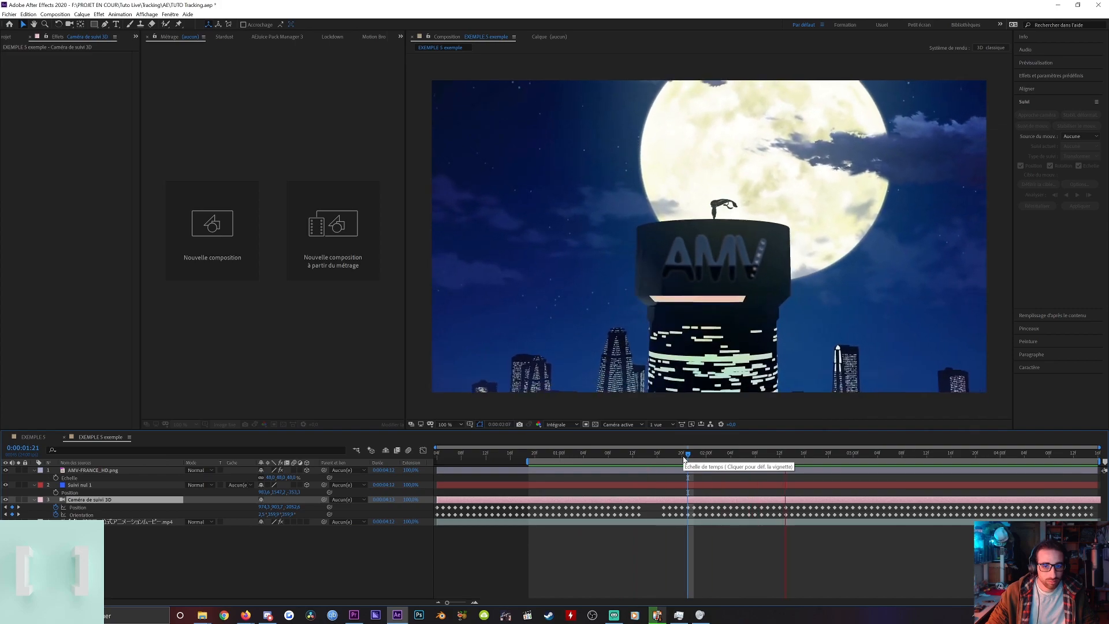
key(shift+slash)
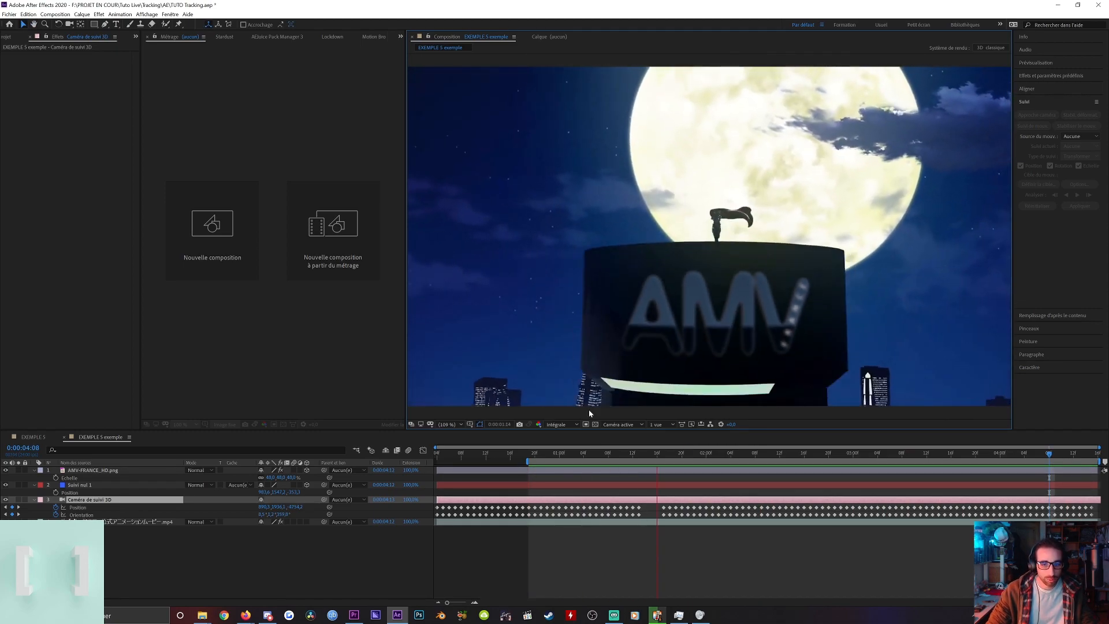
key(ctrl+s)
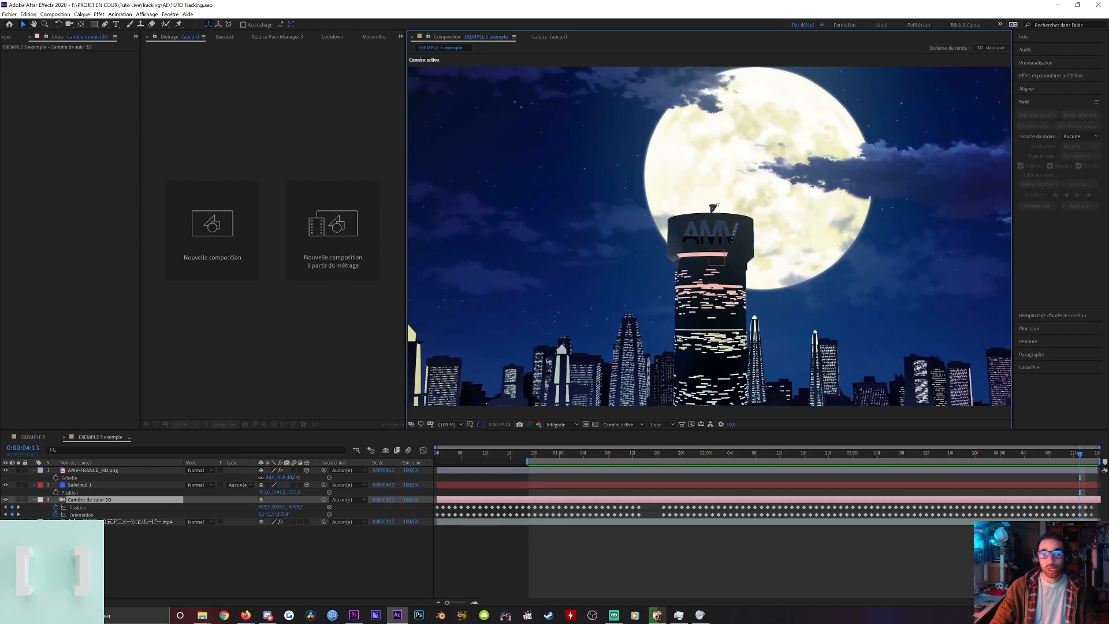
Open the EXEMPLE 4 MOCHA composition, fit it in the viewer, scrub through the clip and return to its first frame.
key(ctrl+0)
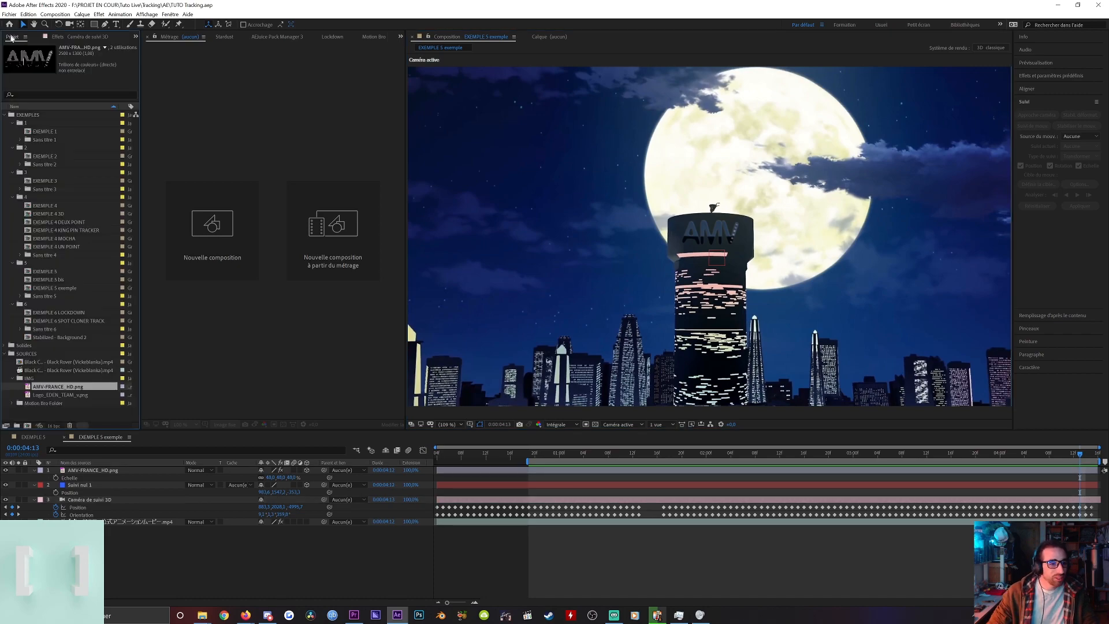
double_click(64, 238)
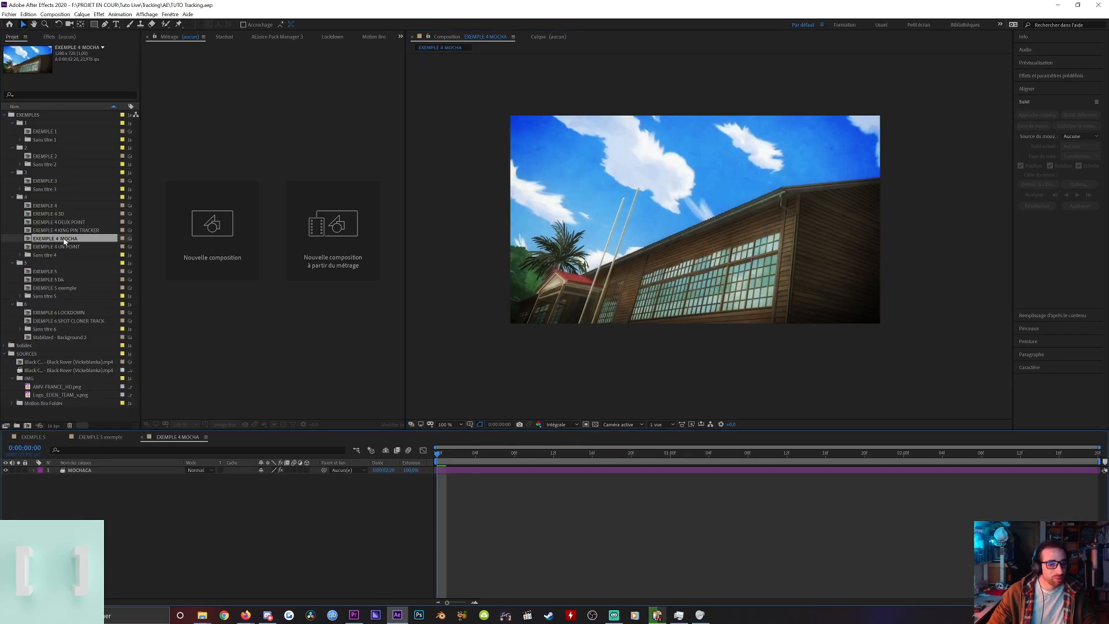
key(shift+slash)
drag(439, 454, 1032, 459)
key(Home)
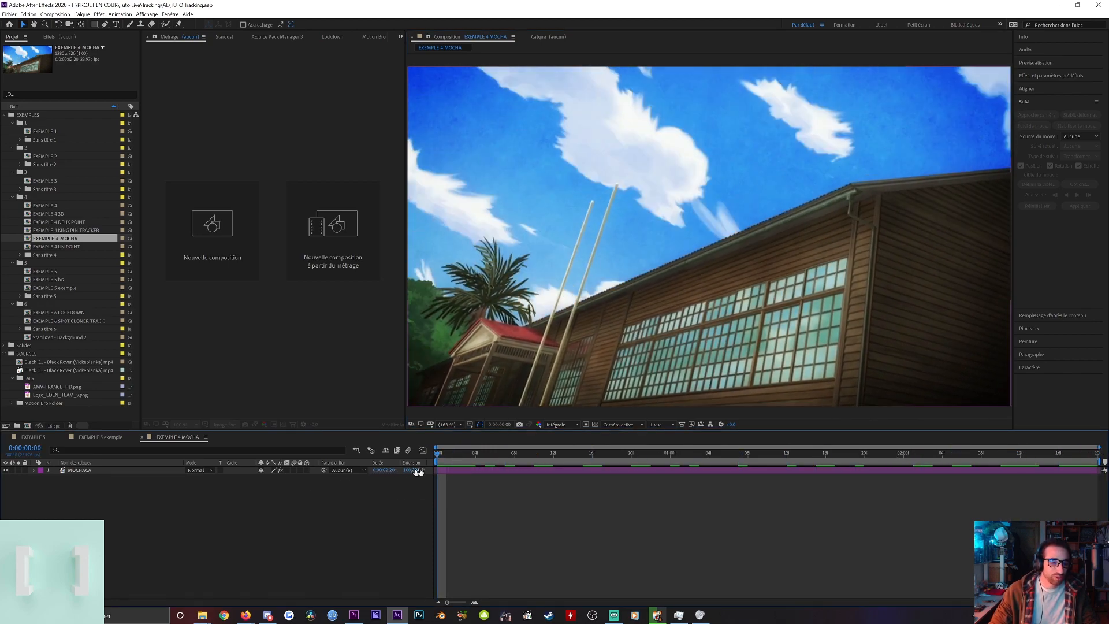
Apply the Mocha AE effect to the building footage layer and look over its Matte options.
click(448, 471)
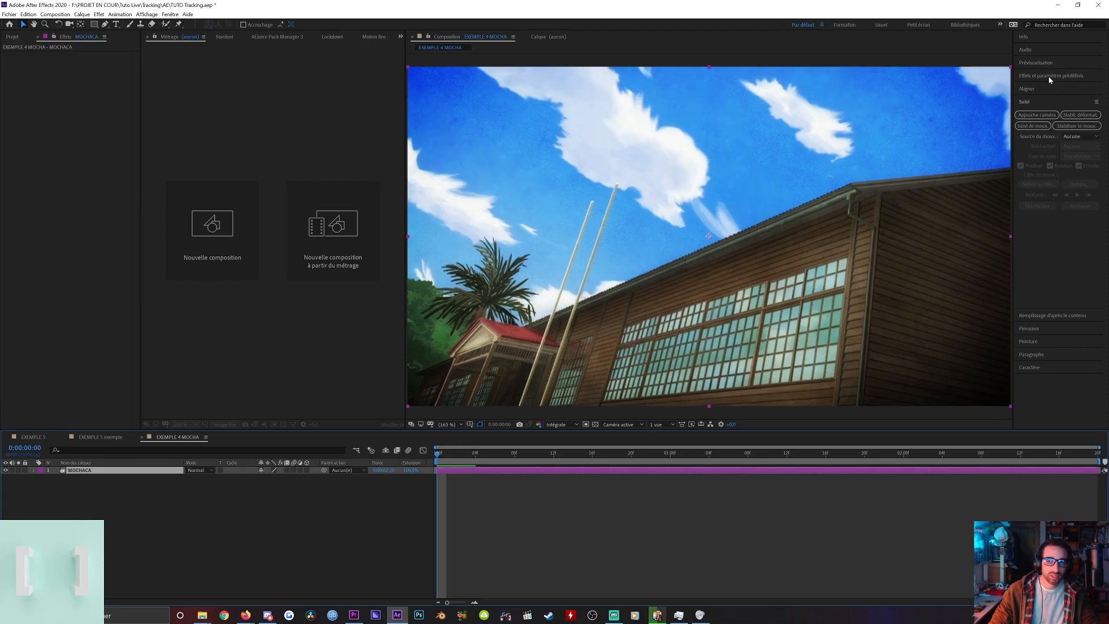
click(98, 15)
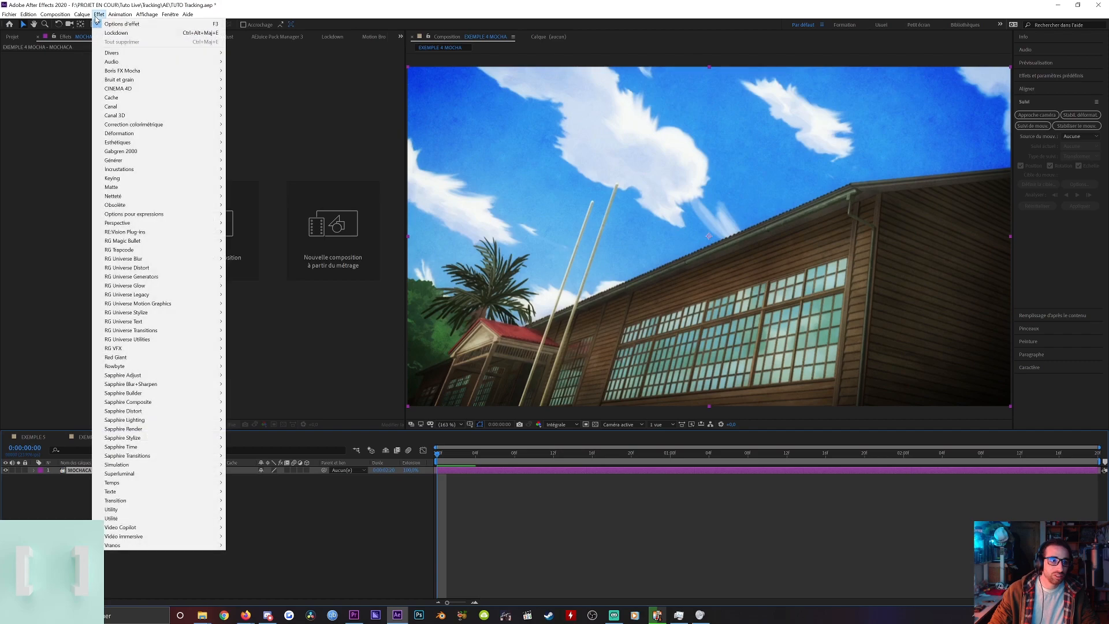
click(97, 16)
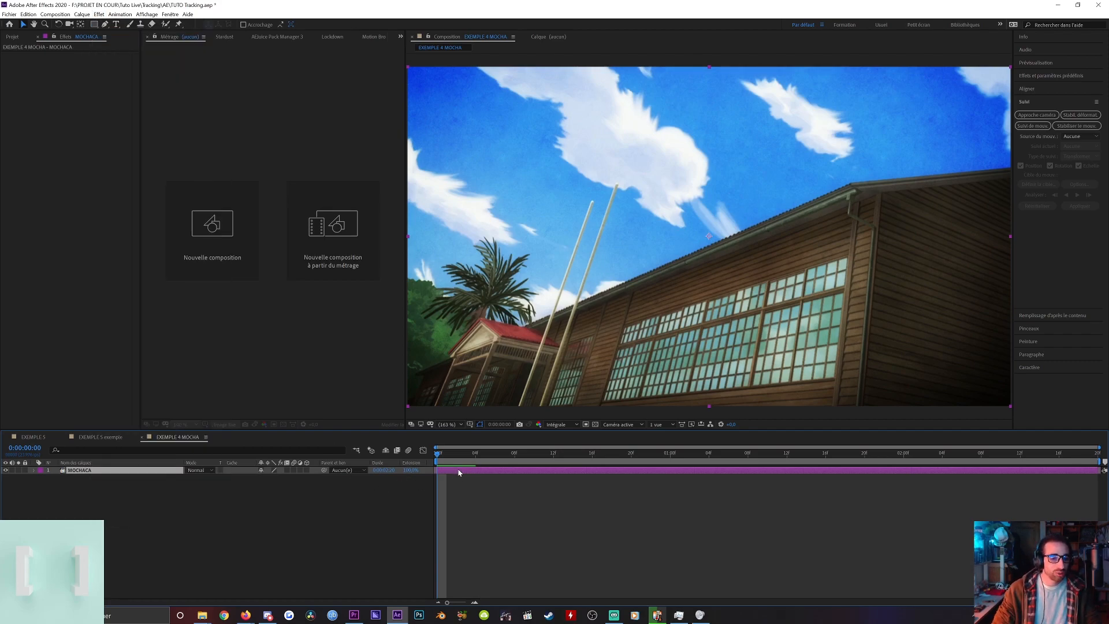
key(ctrl+space)
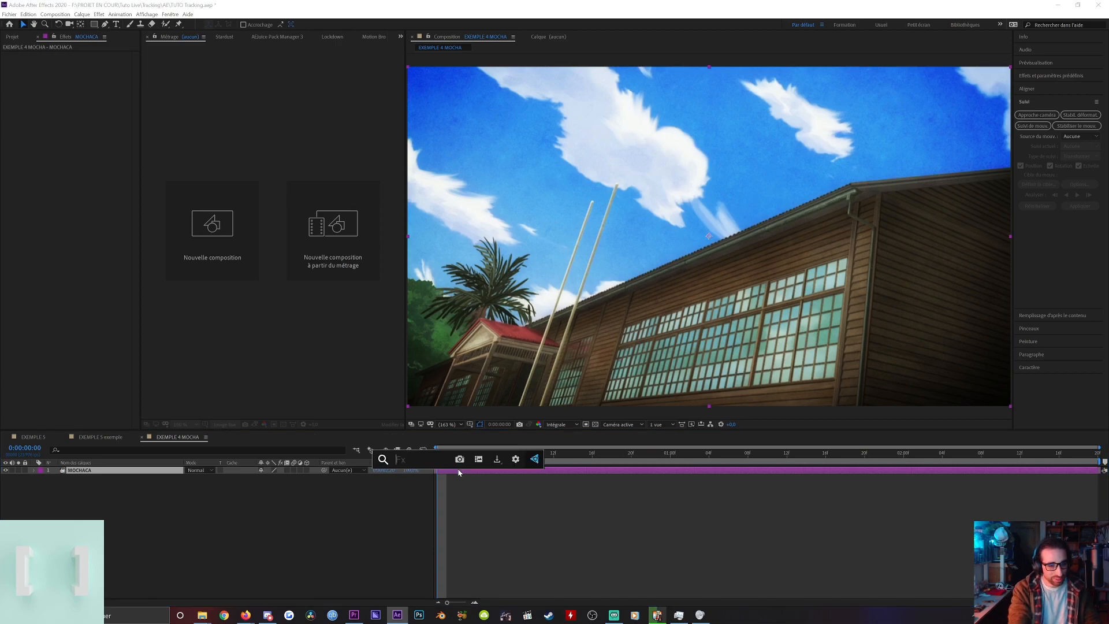
text(mocha)
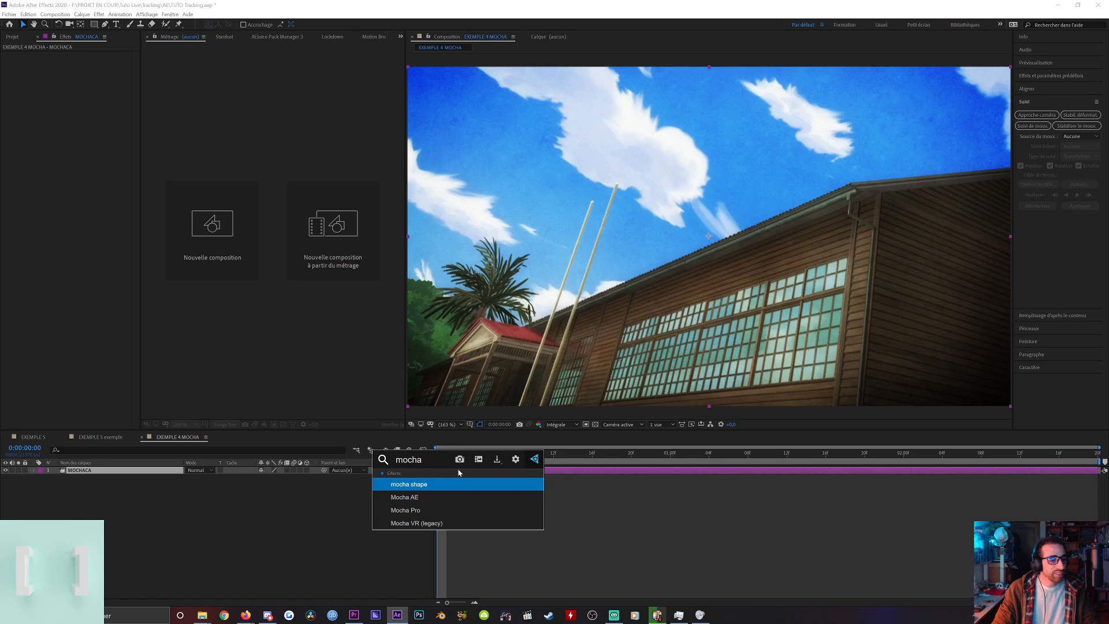
click(417, 498)
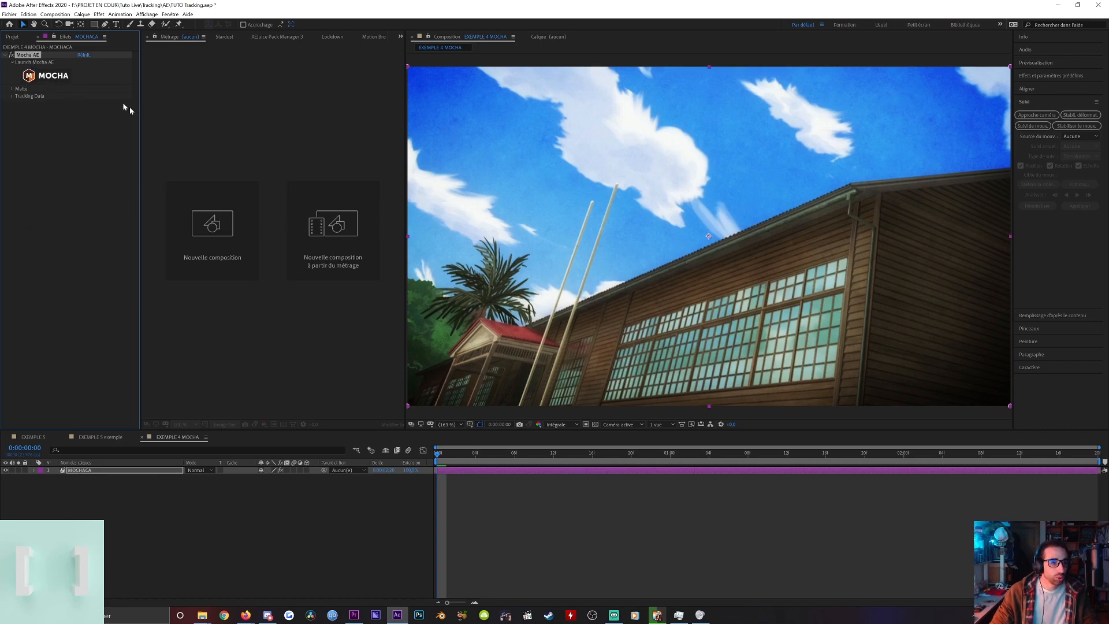
click(12, 89)
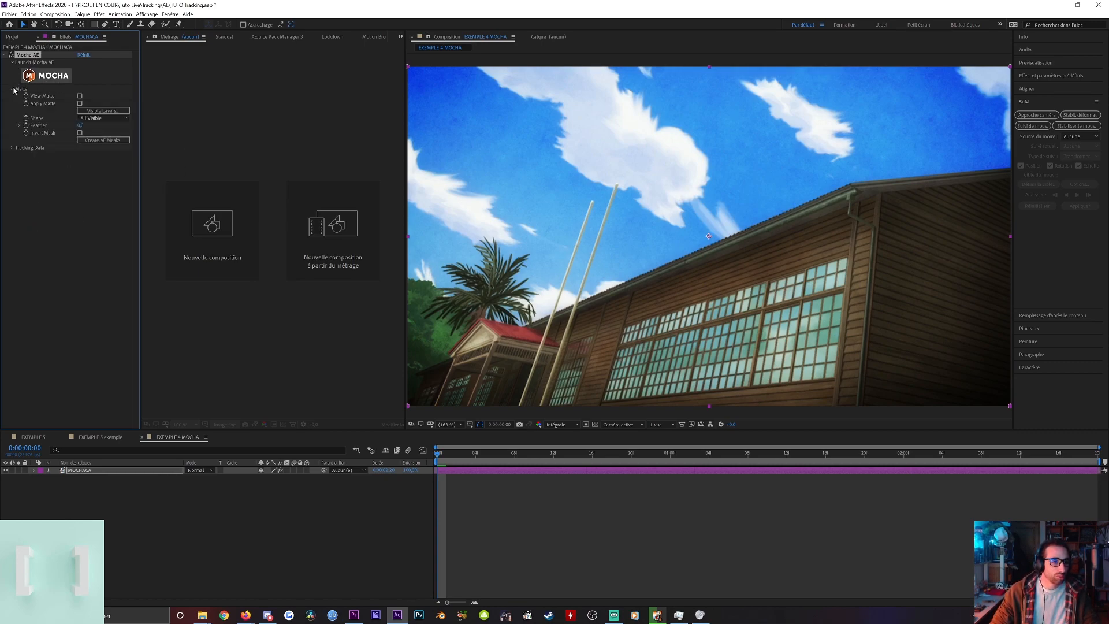
click(13, 89)
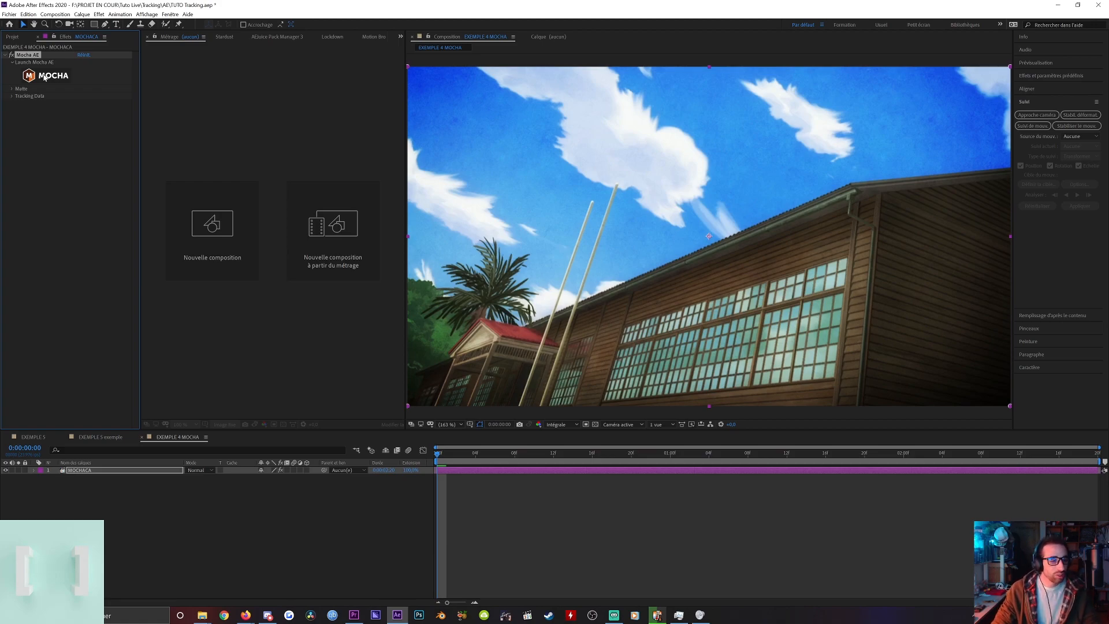
Launch the Mocha AE plugin on the building footage, dismiss its welcome screen and enlarge the layer list area.
click(44, 77)
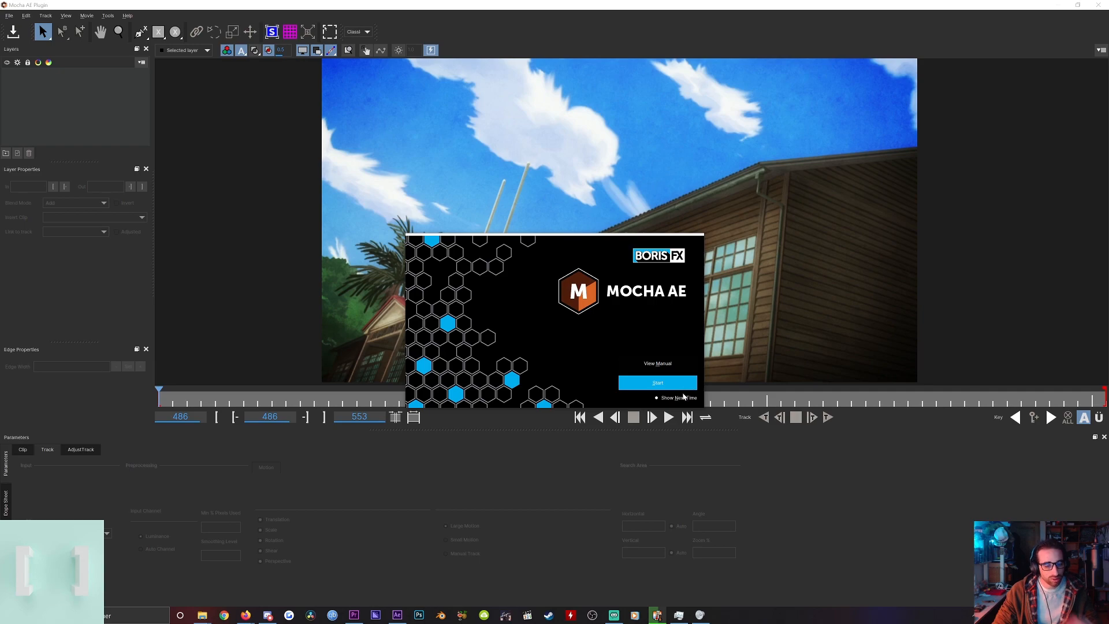
click(681, 386)
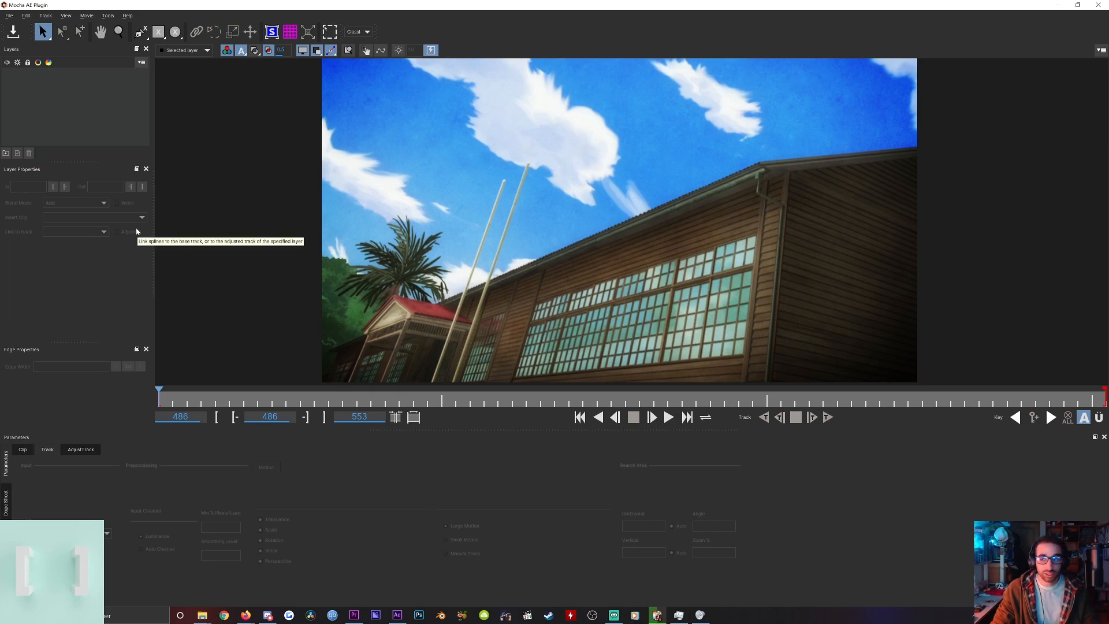
drag(74, 161, 74, 229)
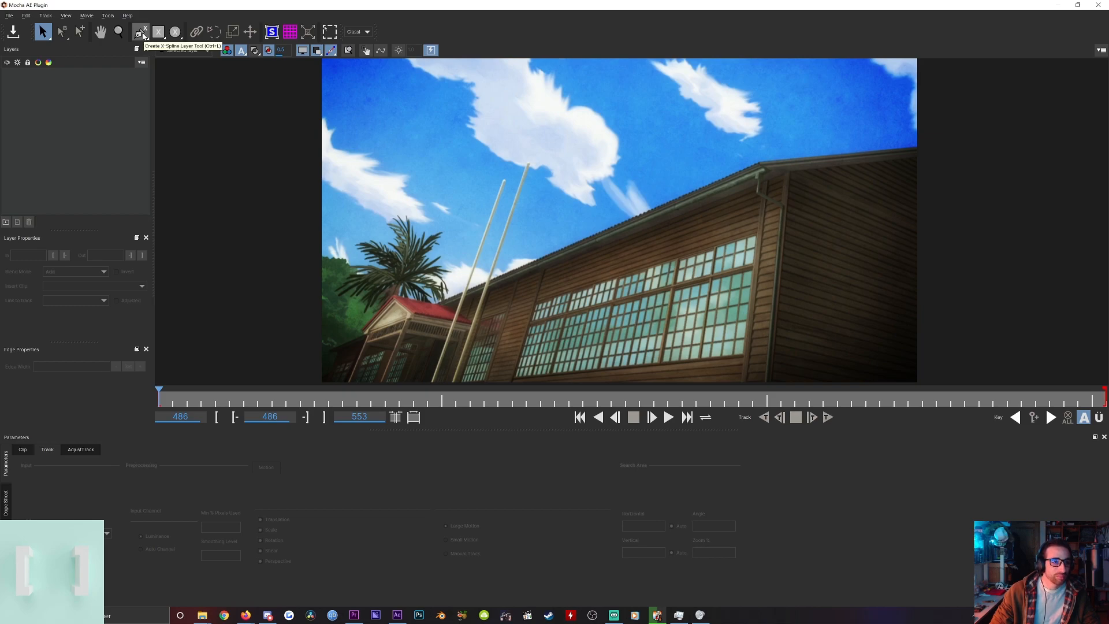
Draw a closed four-point X-spline around the building's large window wall and name the layer TRACK FENETRE.
click(142, 34)
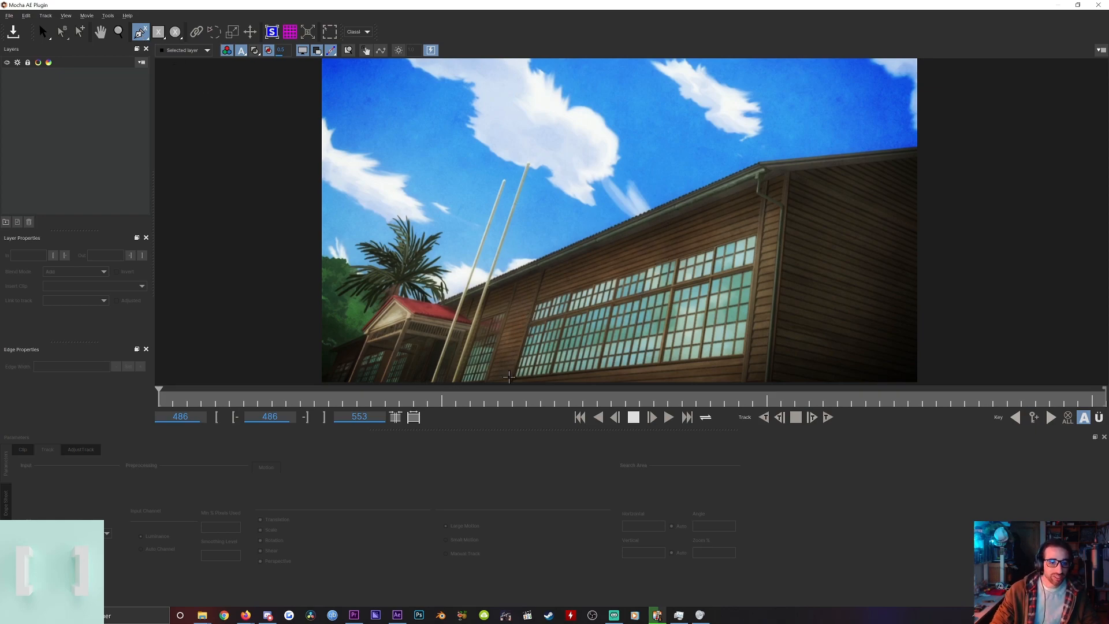
click(509, 380)
click(532, 299)
click(762, 228)
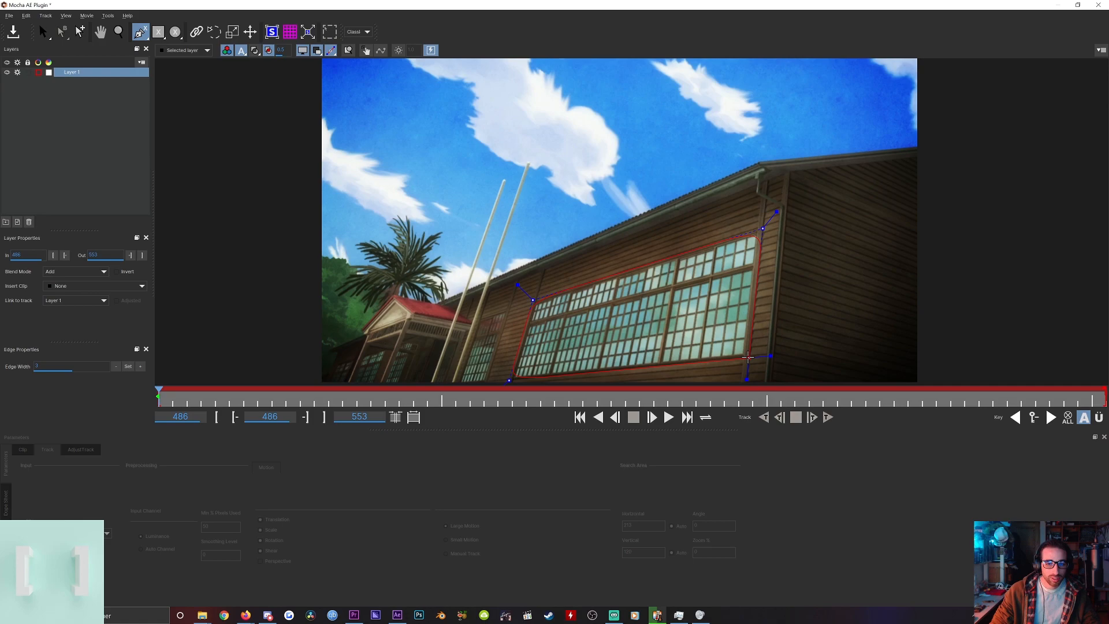
click(747, 357)
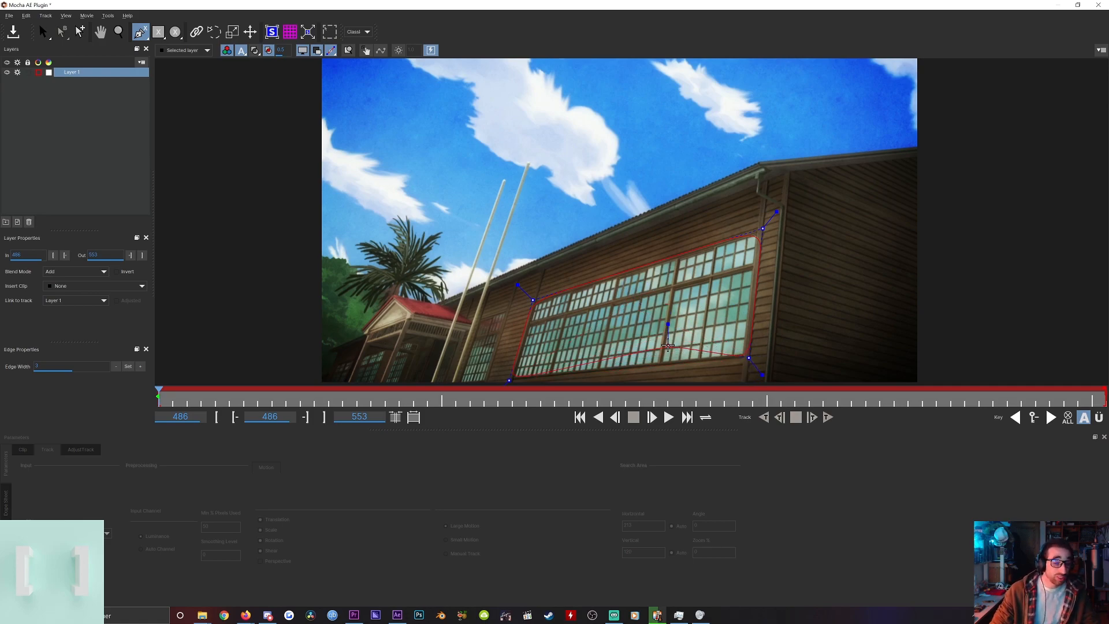
right_click(563, 350)
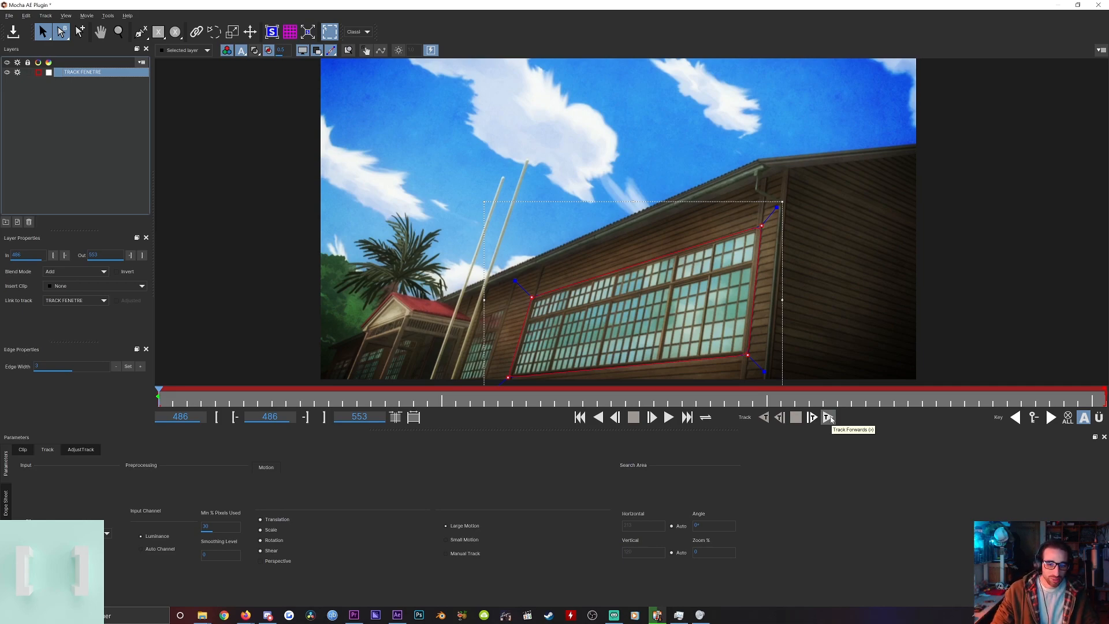
Track the TRACK FENETRE layer forwards through the whole clip and return to frame 486.
click(828, 418)
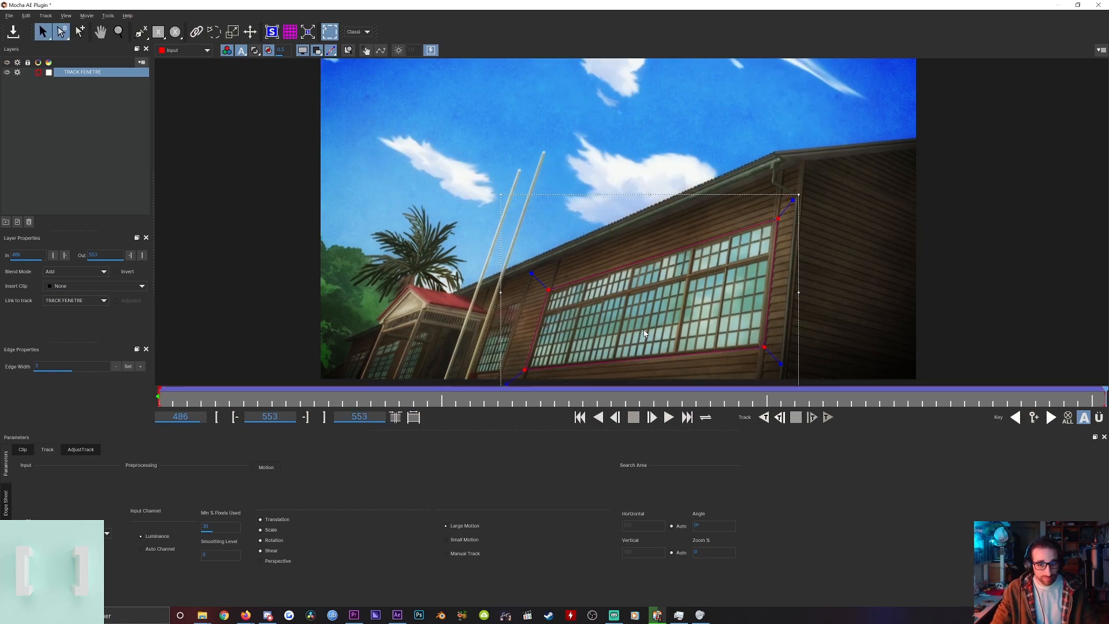
drag(175, 401, 133, 397)
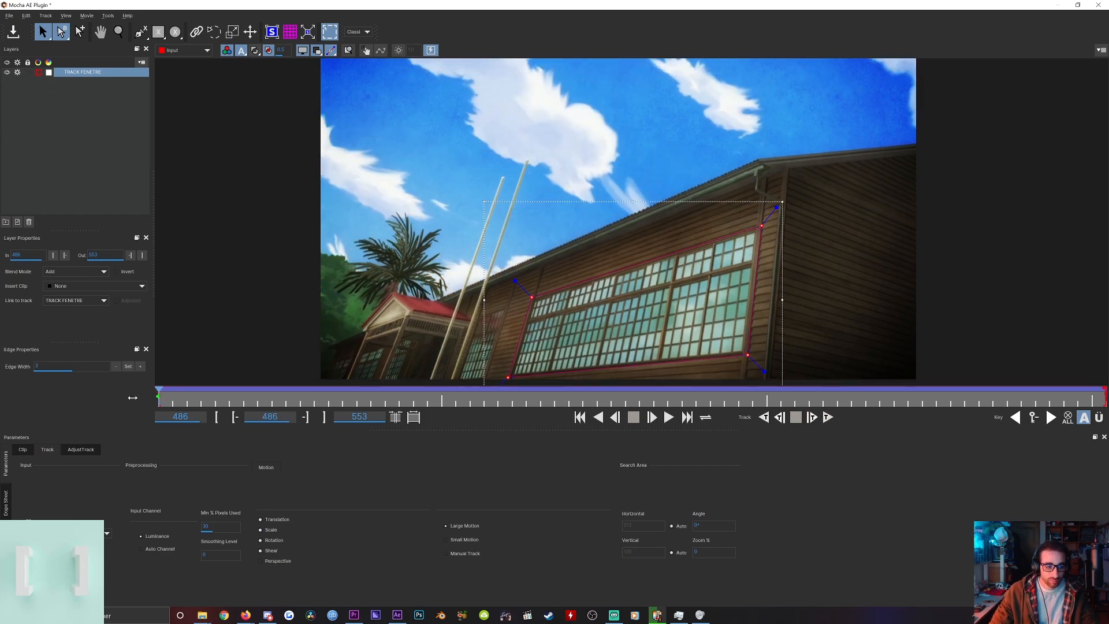
Display the planar surface and move its corners so it follows the perspective of the window wall.
click(275, 35)
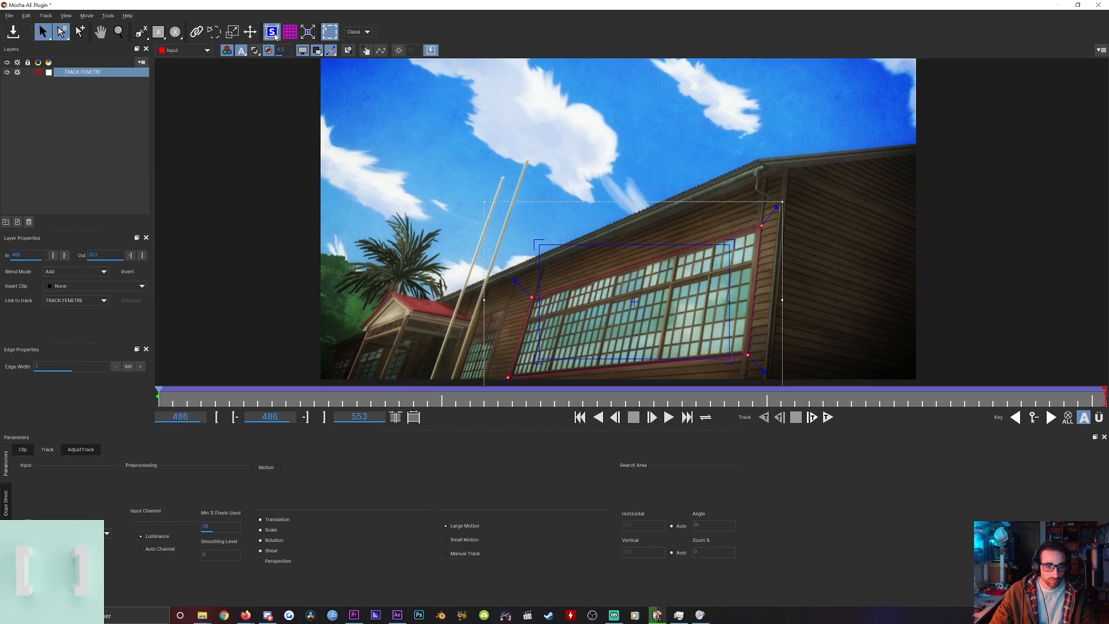
drag(539, 246, 548, 297)
drag(727, 244, 731, 245)
drag(731, 358, 717, 349)
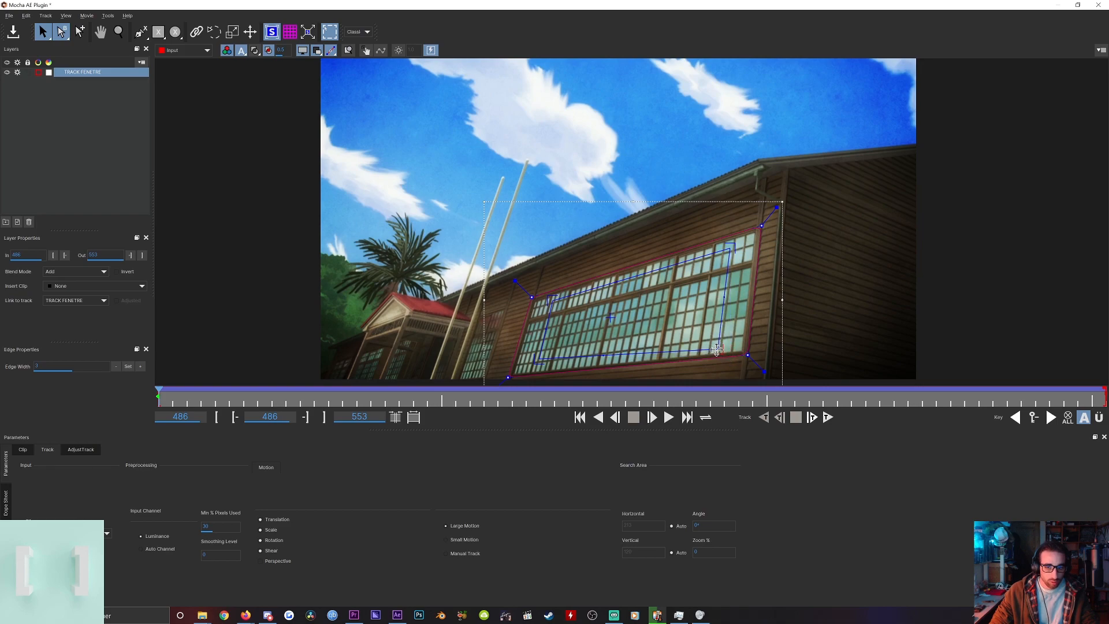
drag(539, 360, 530, 367)
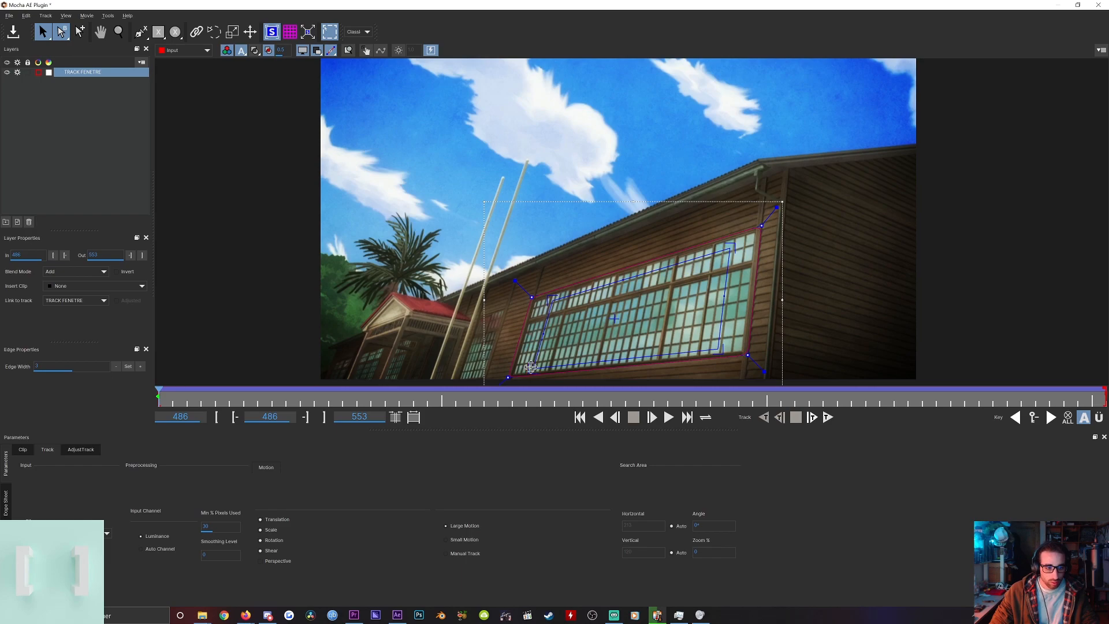
Play back the tracked clip and examine up close how the spline edges stick to the window frame.
key(t)
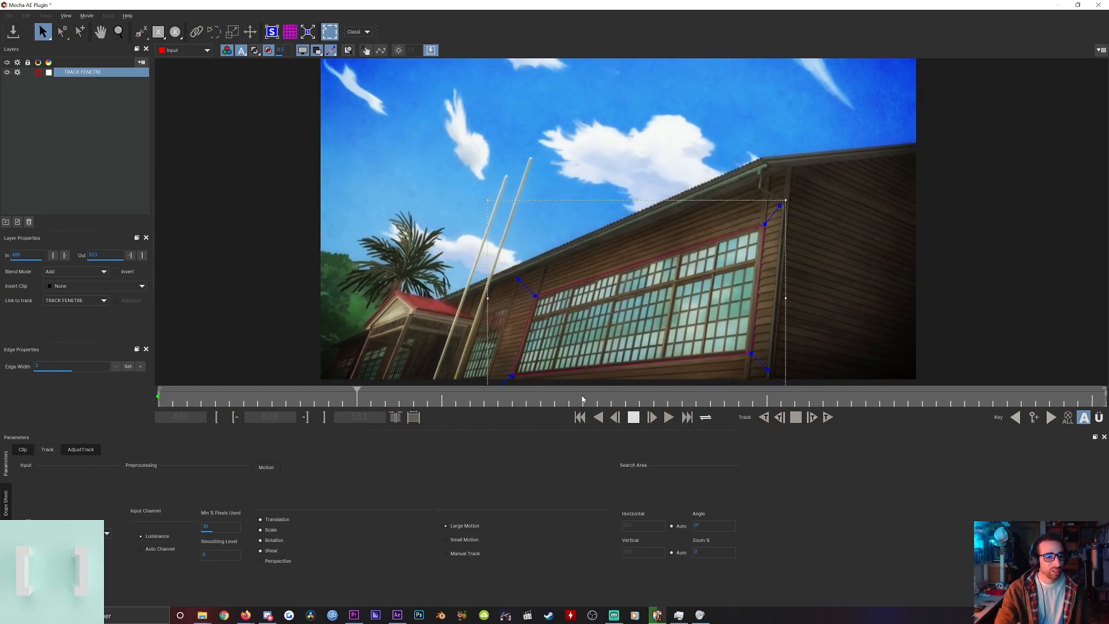
key(space)
key(z)
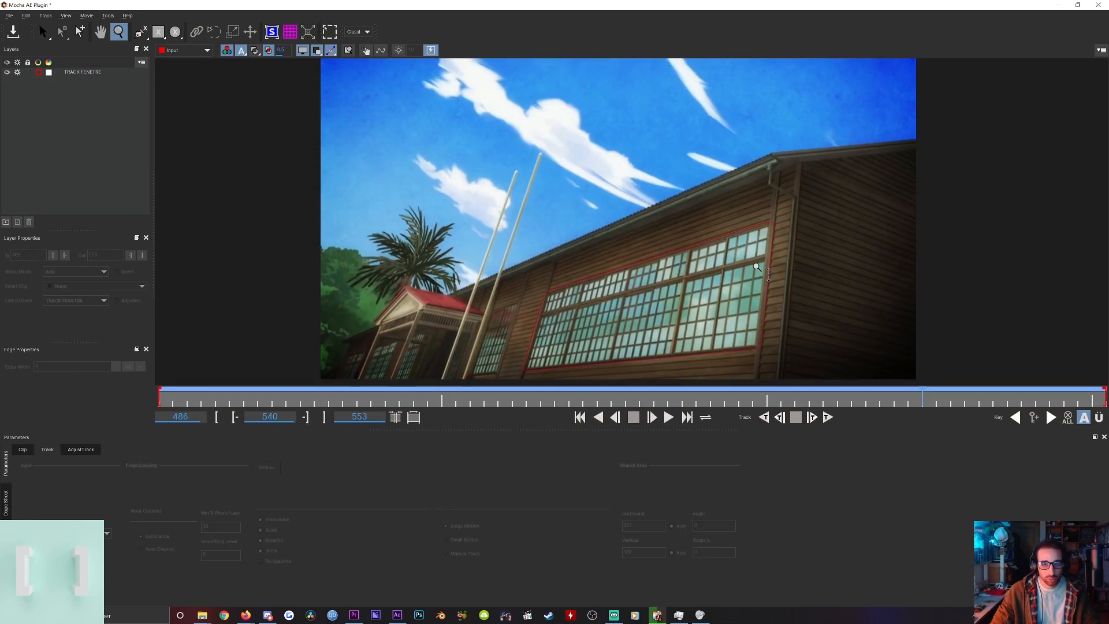
drag(782, 268, 760, 116)
drag(799, 252, 753, 171)
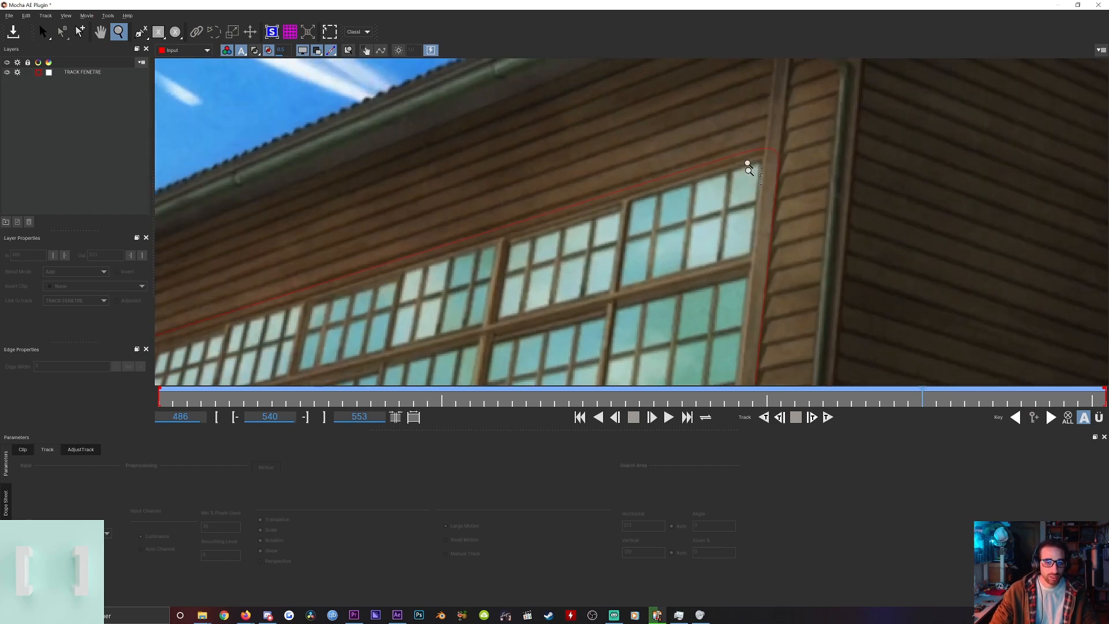
drag(745, 272, 755, 184)
key(x)
drag(552, 243, 712, 91)
key(z)
drag(576, 149, 565, 233)
key(x)
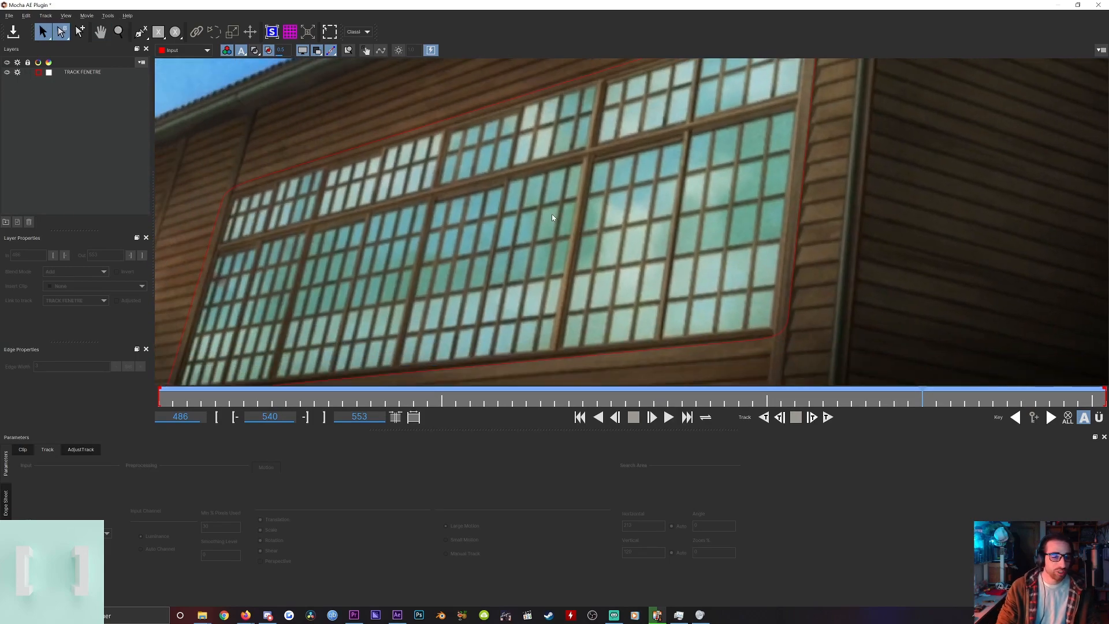
key(space)
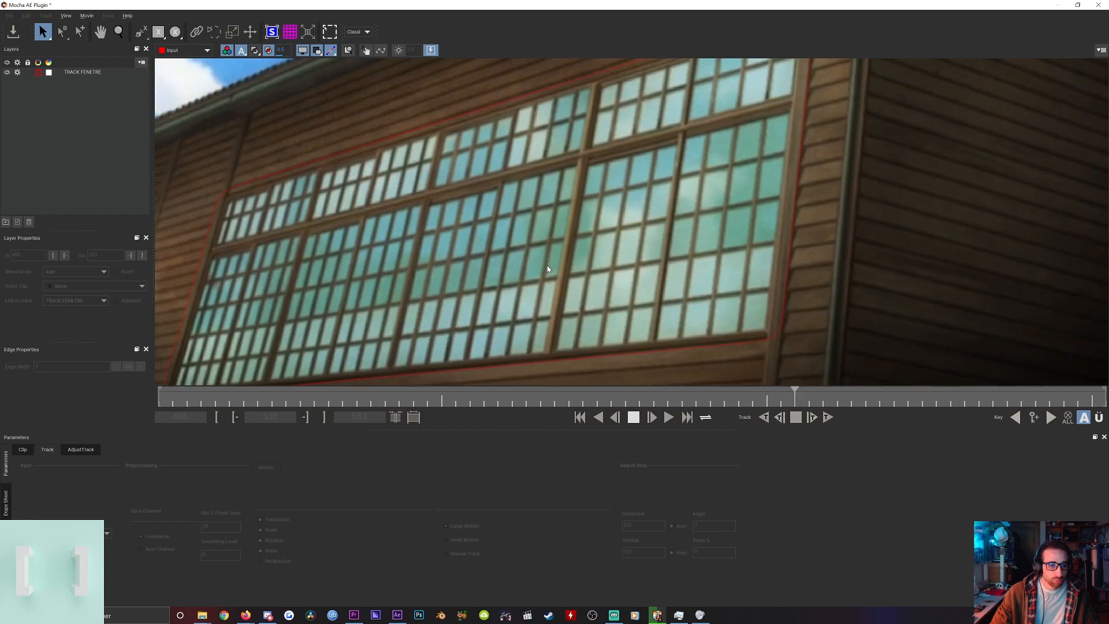
key(space)
Save the Mocha project and close Mocha to return to After Effects.
key(ctrl+s)
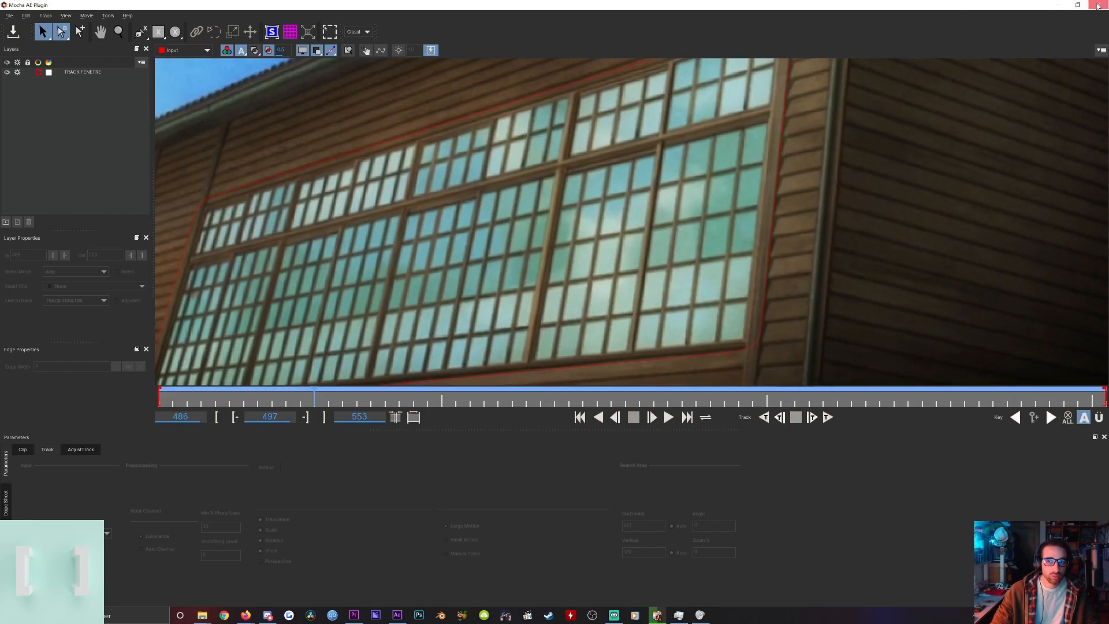
click(1099, 4)
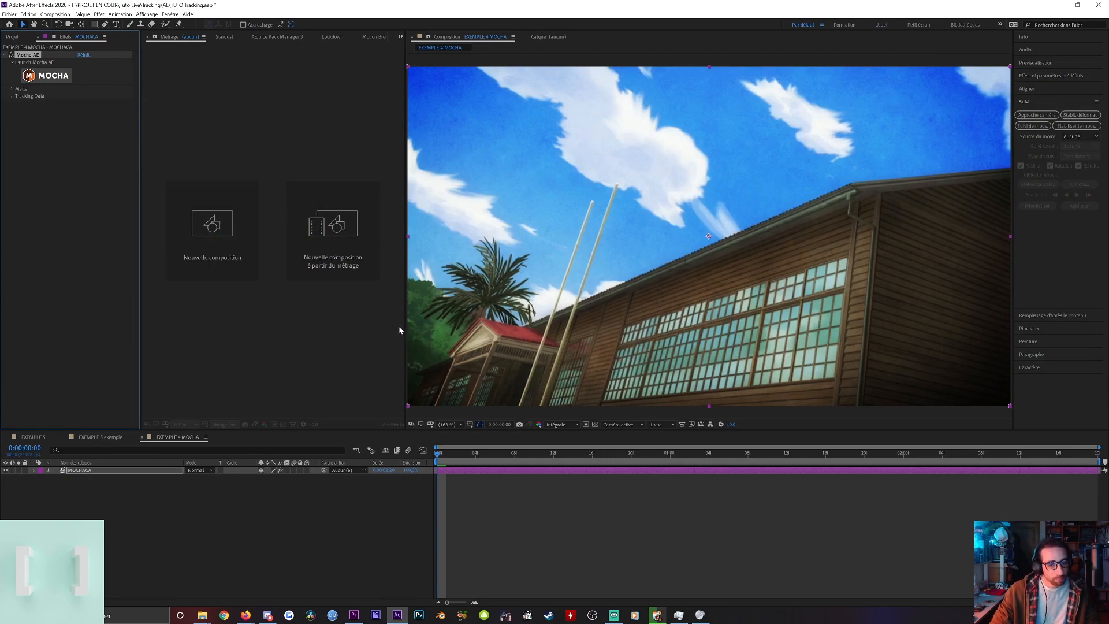
Add a null object to the EXEMPLE 4 MOCHA composition and name it TRACKING MOCHACA.
right_click(525, 545)
click(548, 517)
right_click(539, 509)
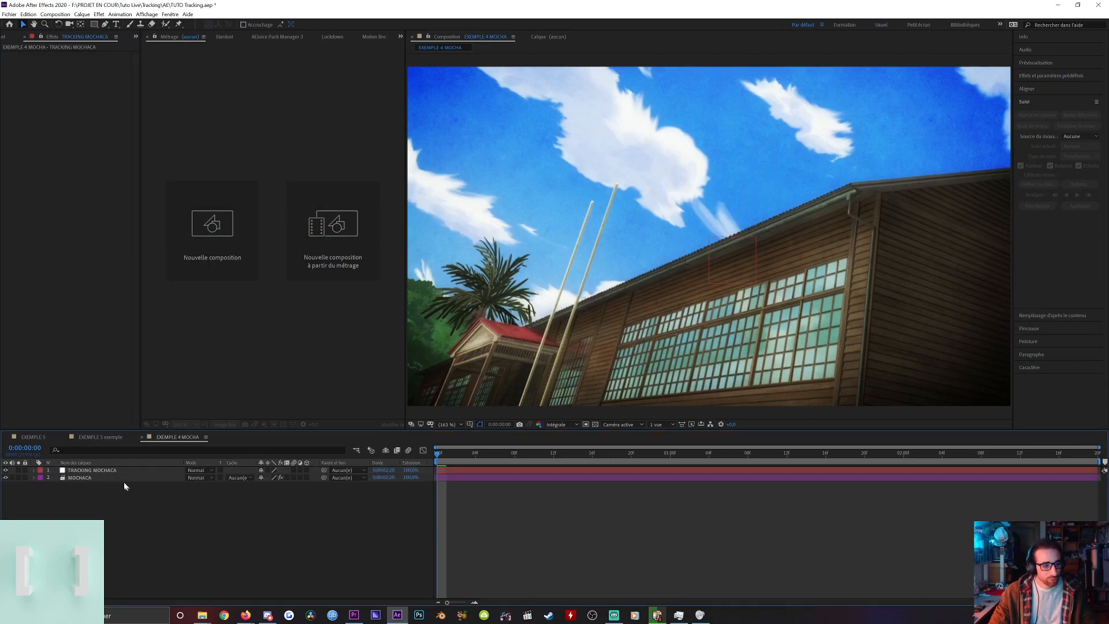
Create track data from the TRACK FENETRE layer in the Mocha AE effect of the MOCHACA footage.
click(110, 478)
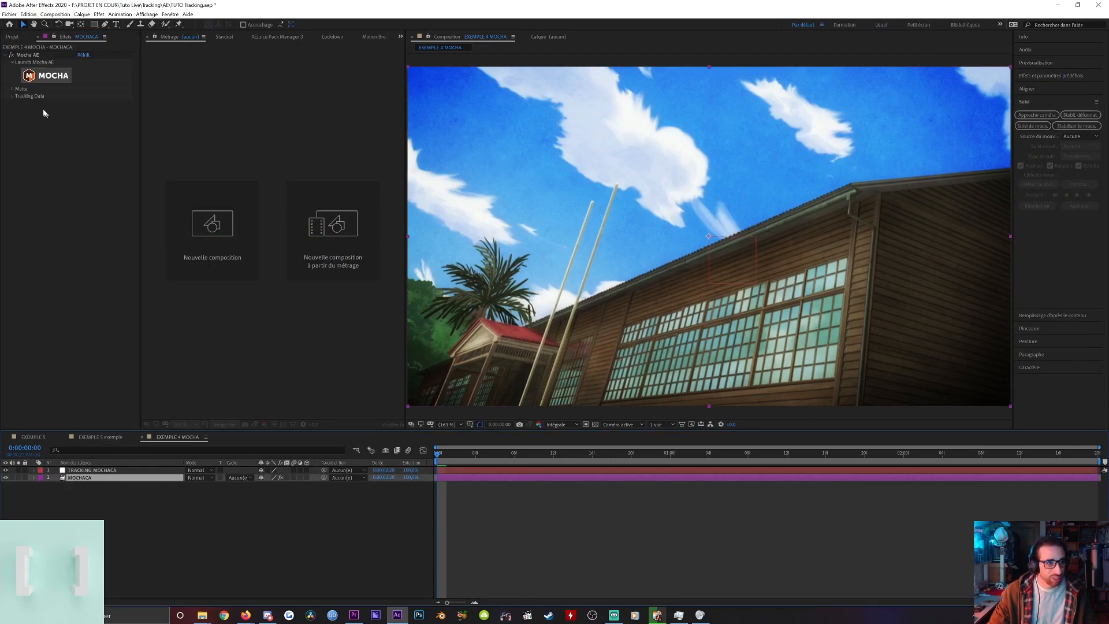
click(12, 97)
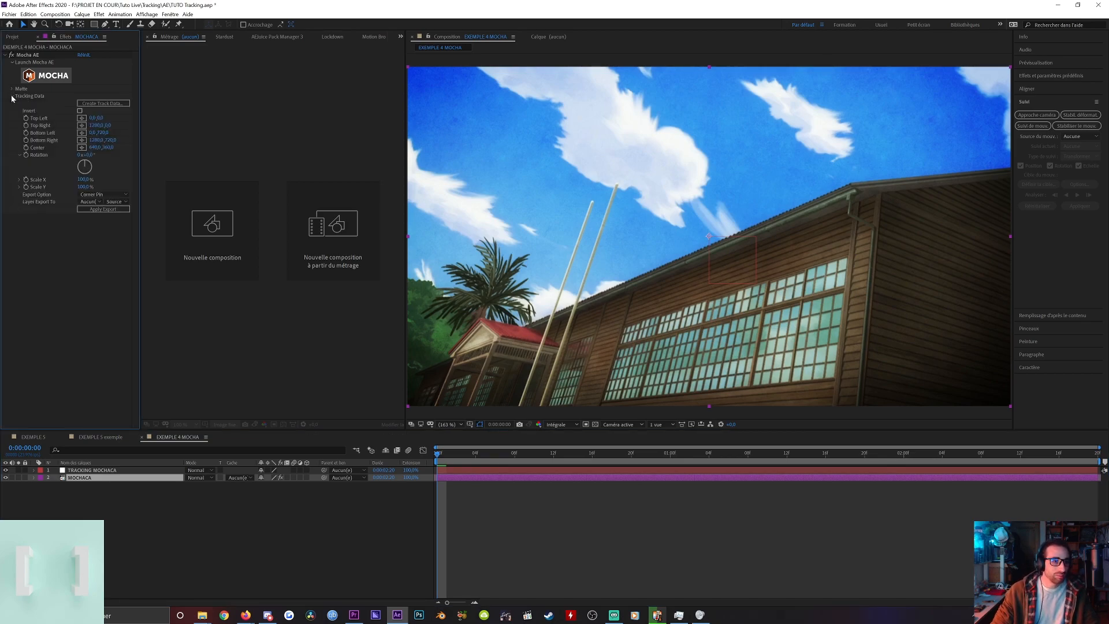
click(100, 104)
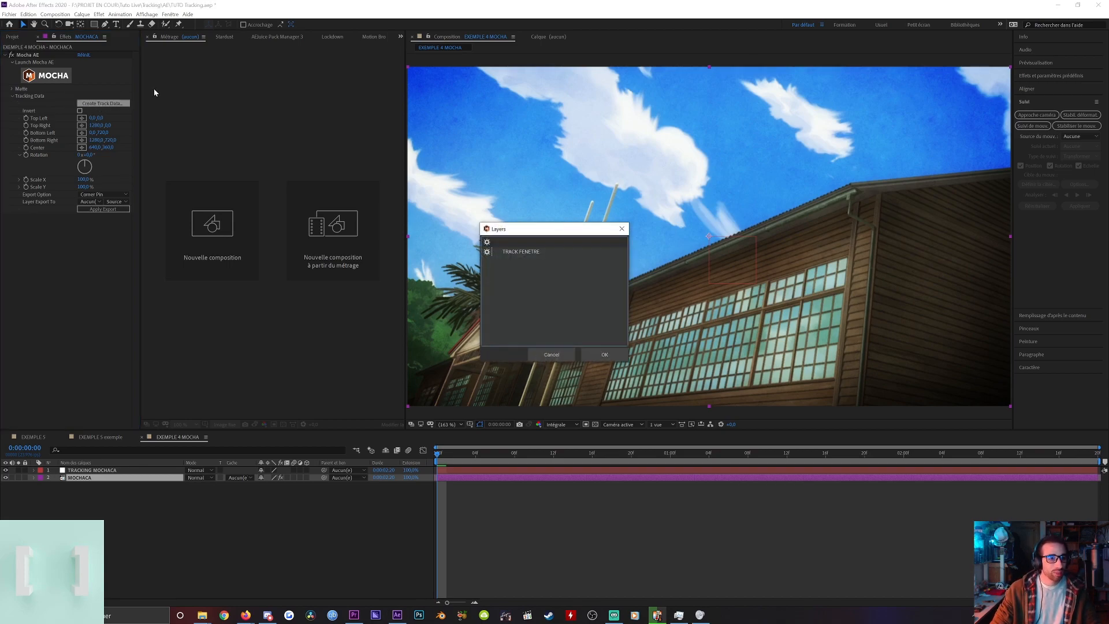
click(522, 254)
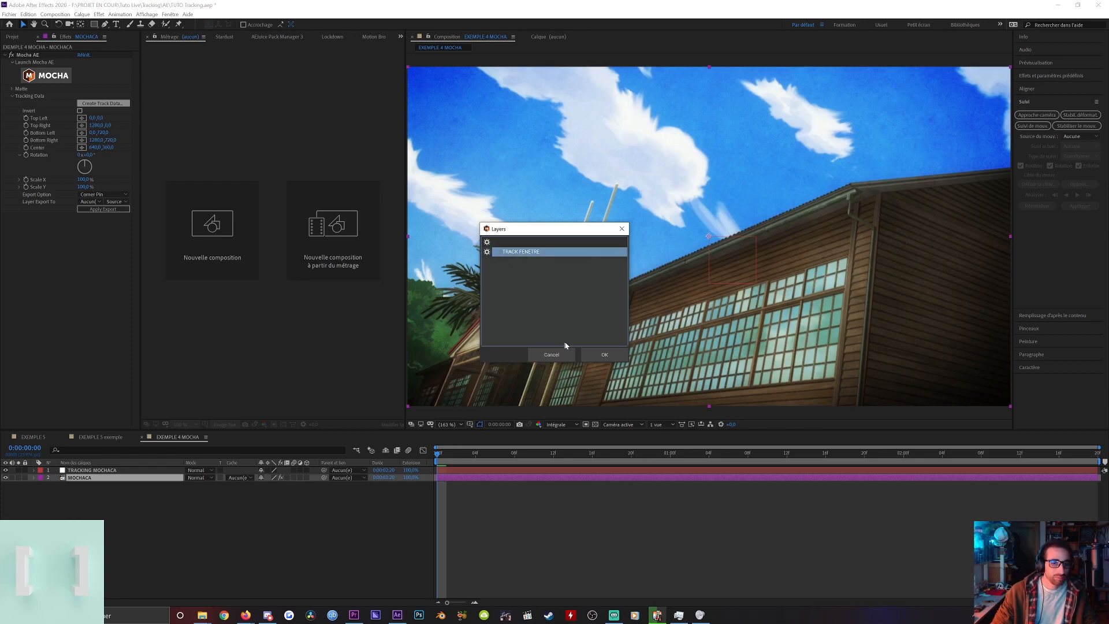
click(603, 355)
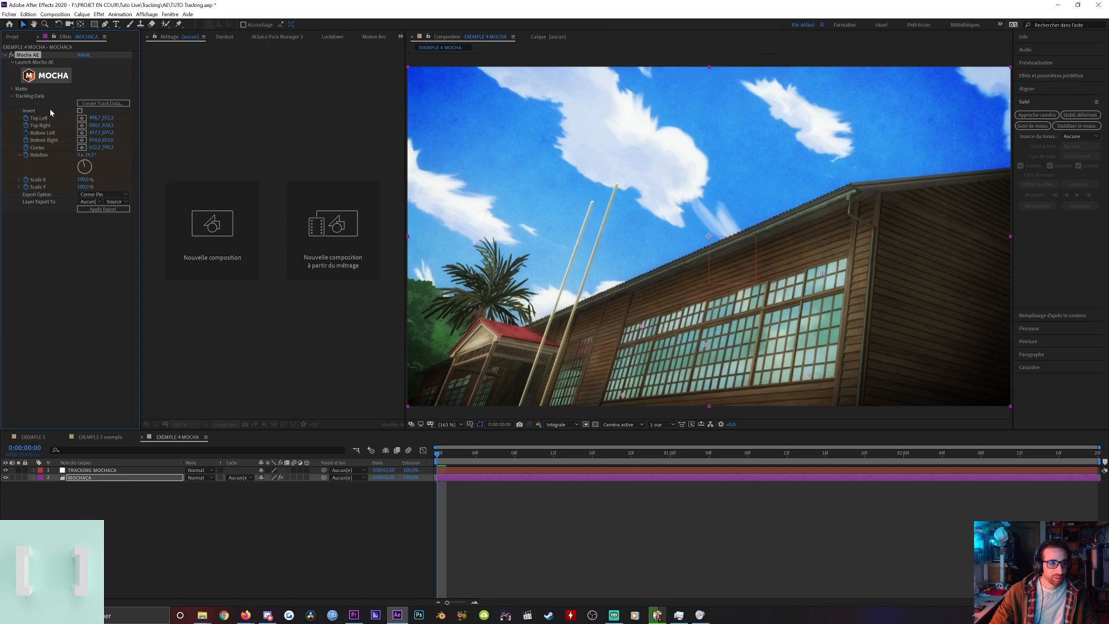
Set the export option to Transform with TRACKING MOCHACA as target layer, keep Source, and apply the export.
click(96, 195)
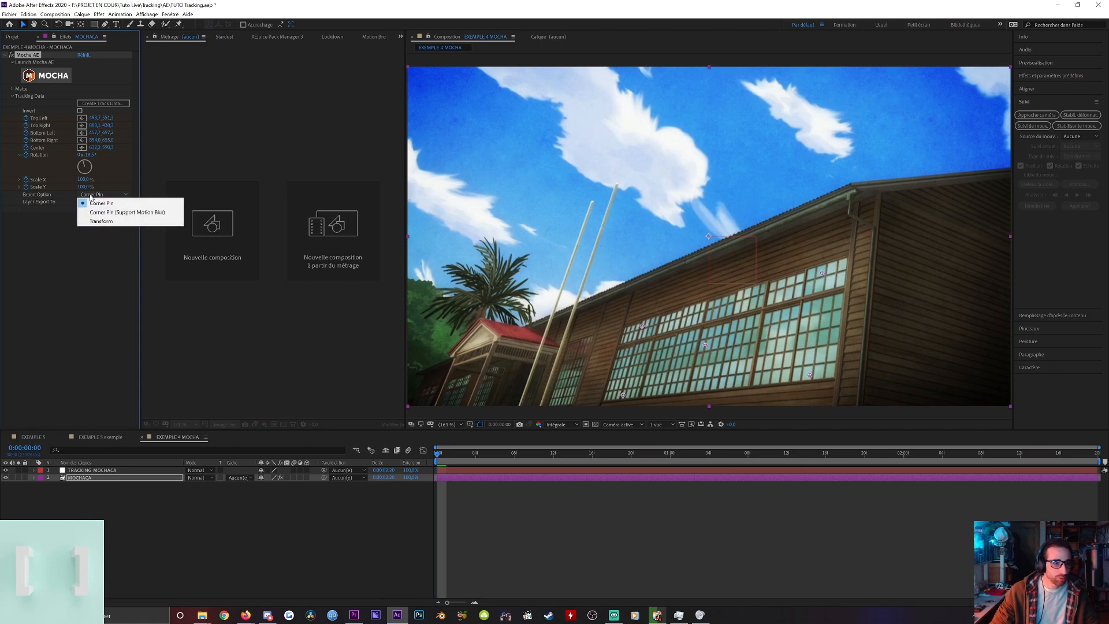
click(105, 222)
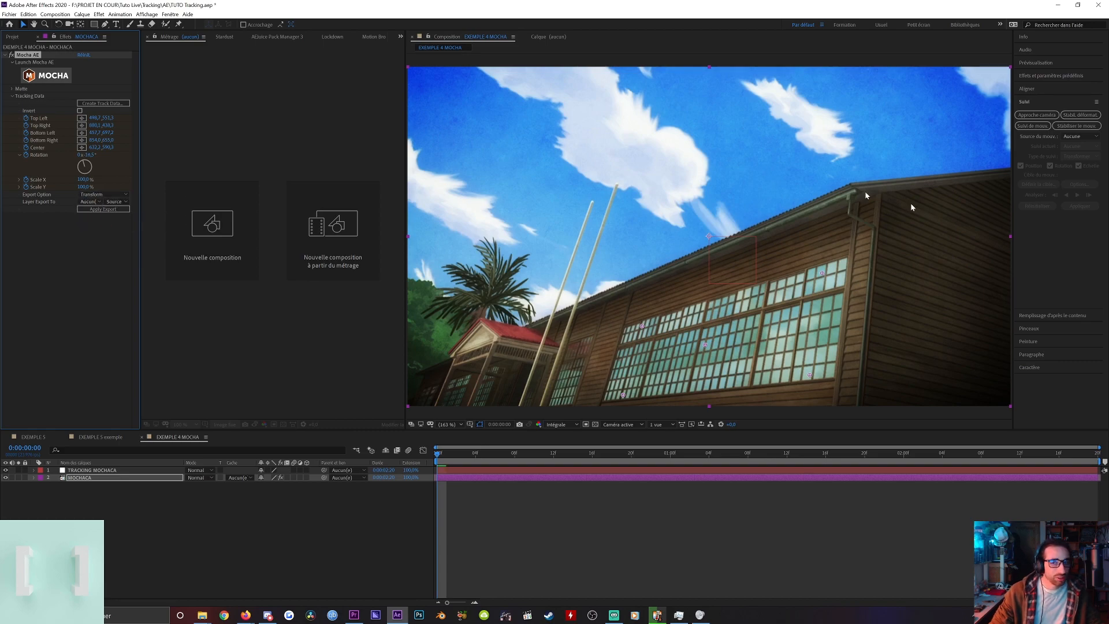
click(88, 202)
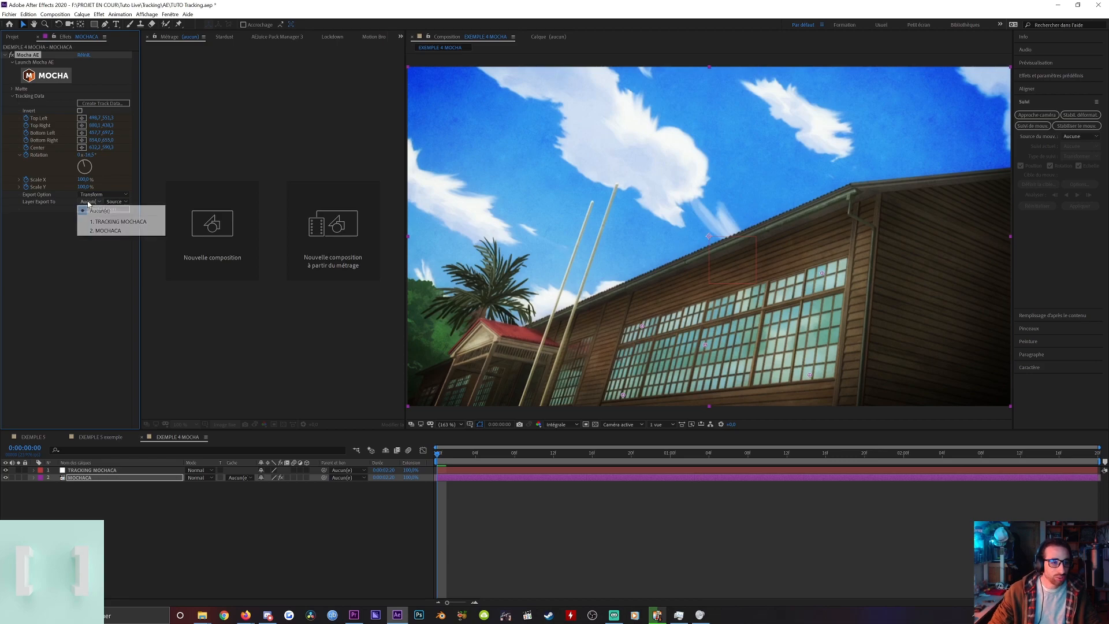
click(110, 223)
click(114, 202)
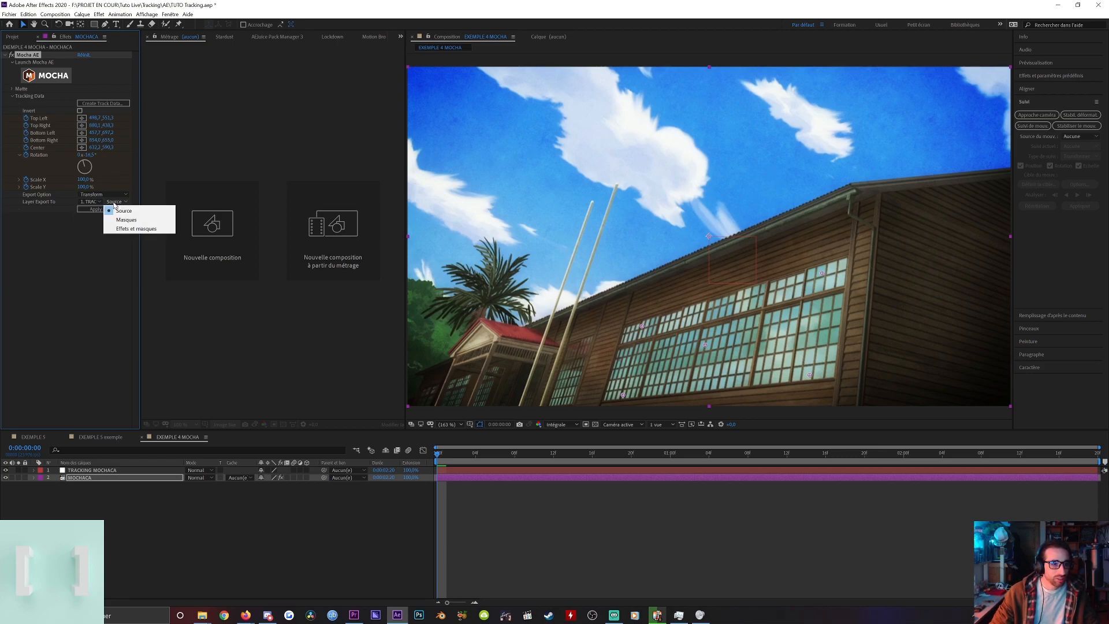
click(114, 203)
click(82, 225)
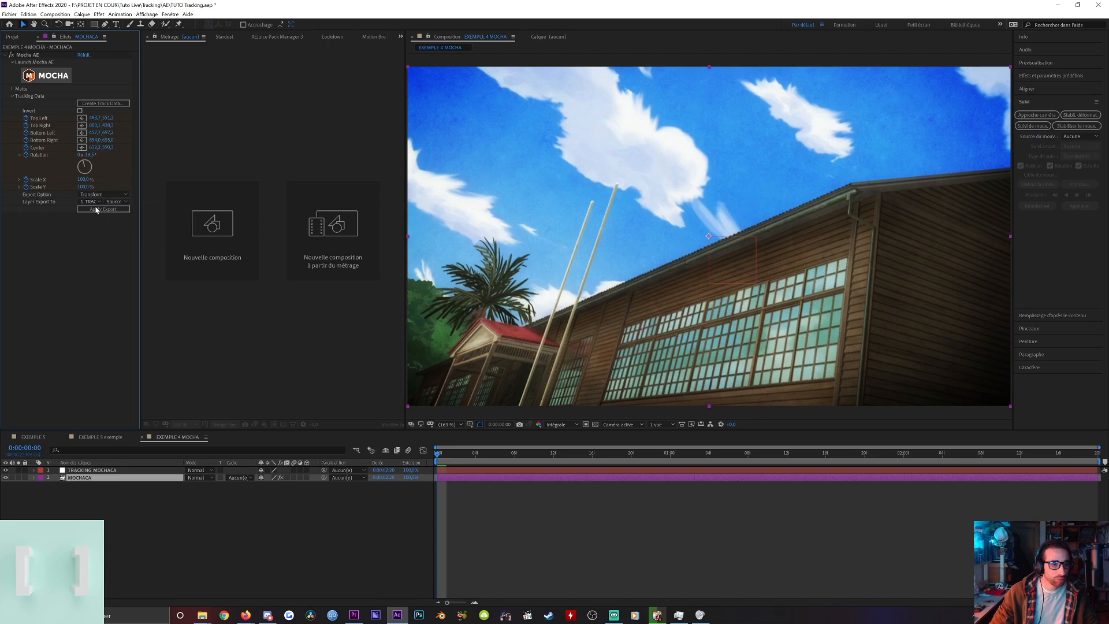
click(101, 210)
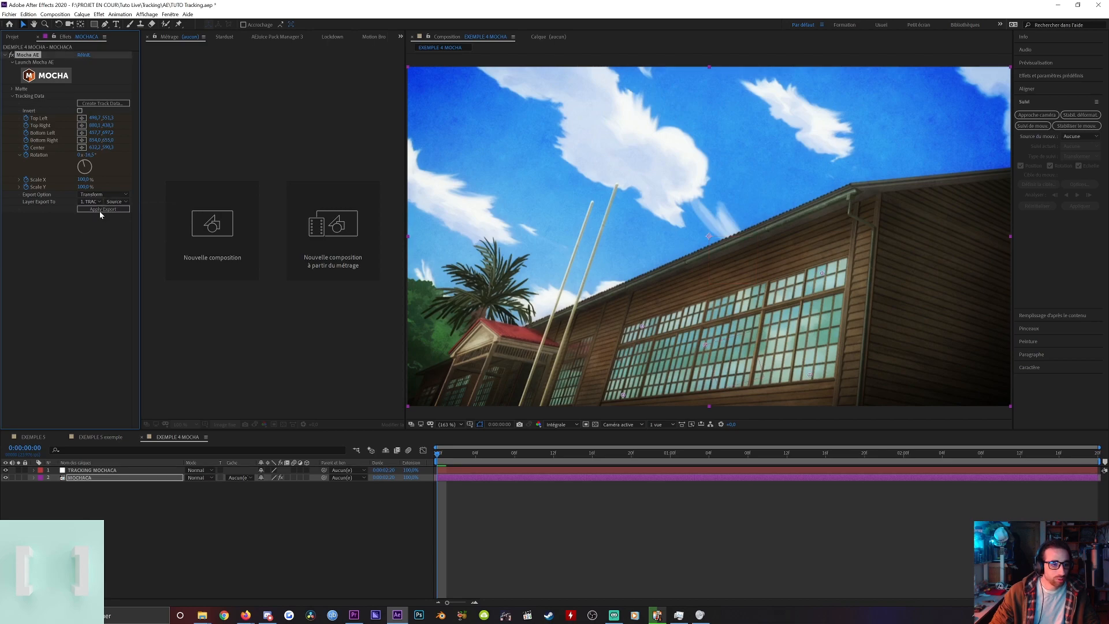
Inspect the Position, Scale and Rotation keyframes on the TRACKING MOCHACA null, and collapse its properties.
click(100, 471)
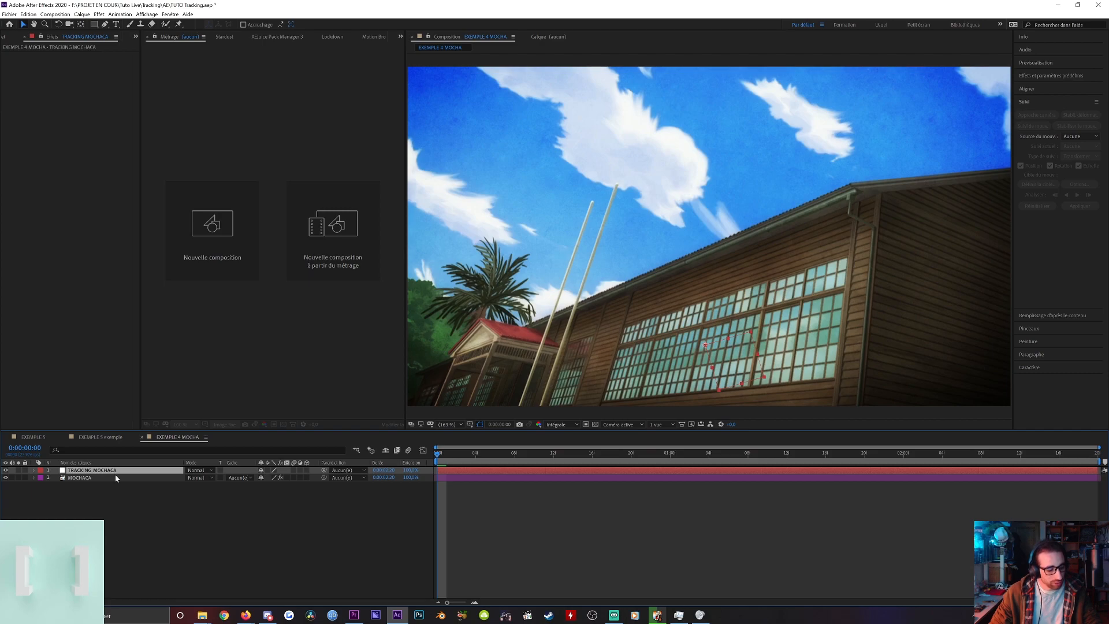
key(u)
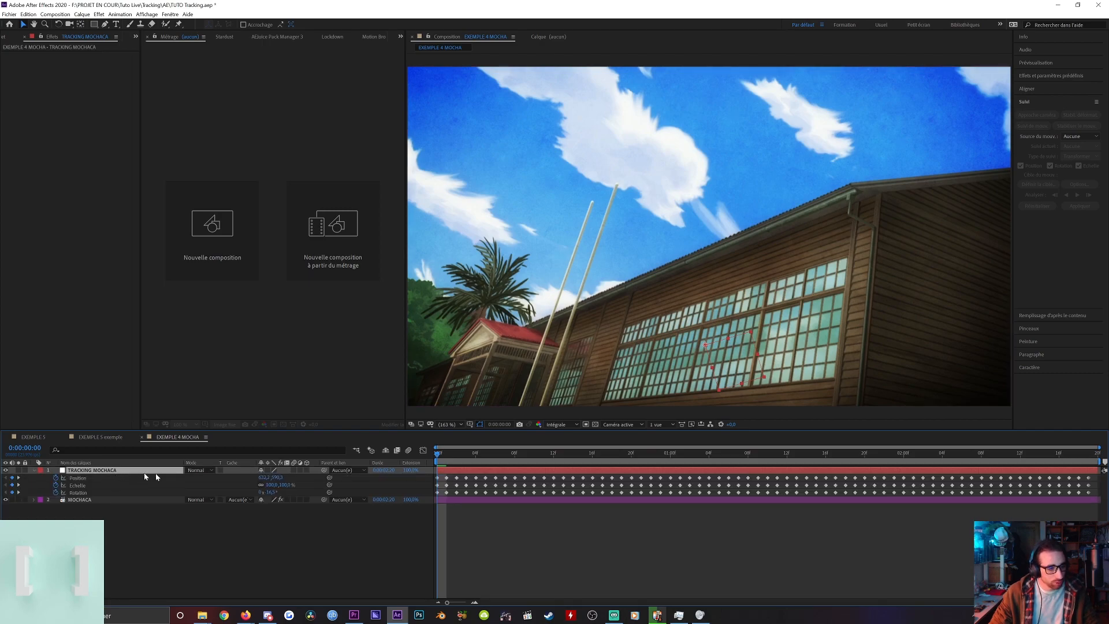
key(u)
key(u)
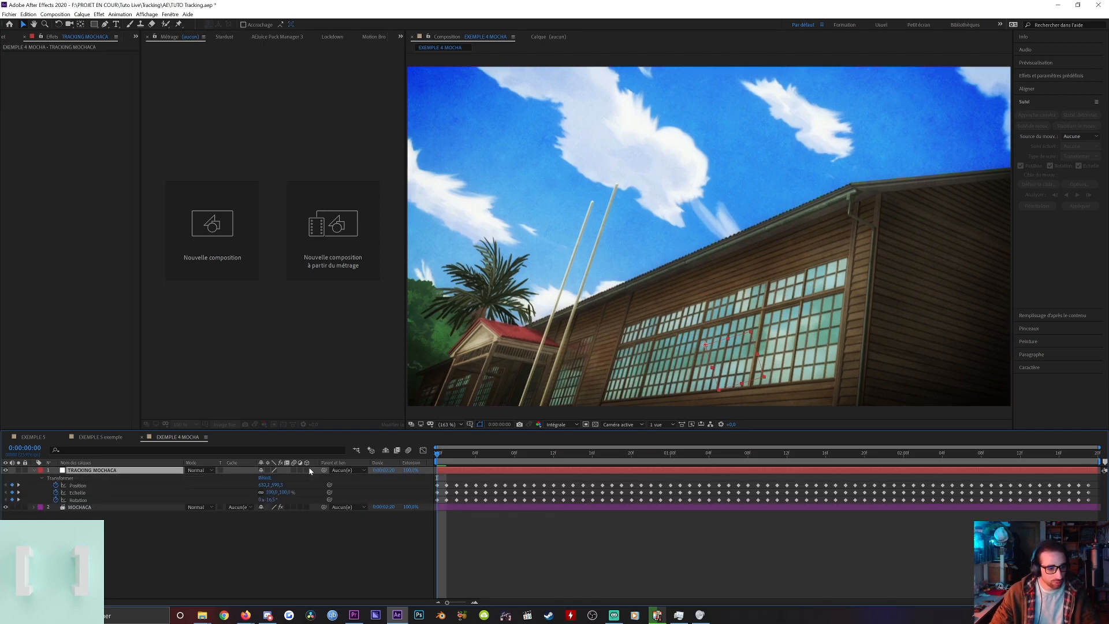
key(u)
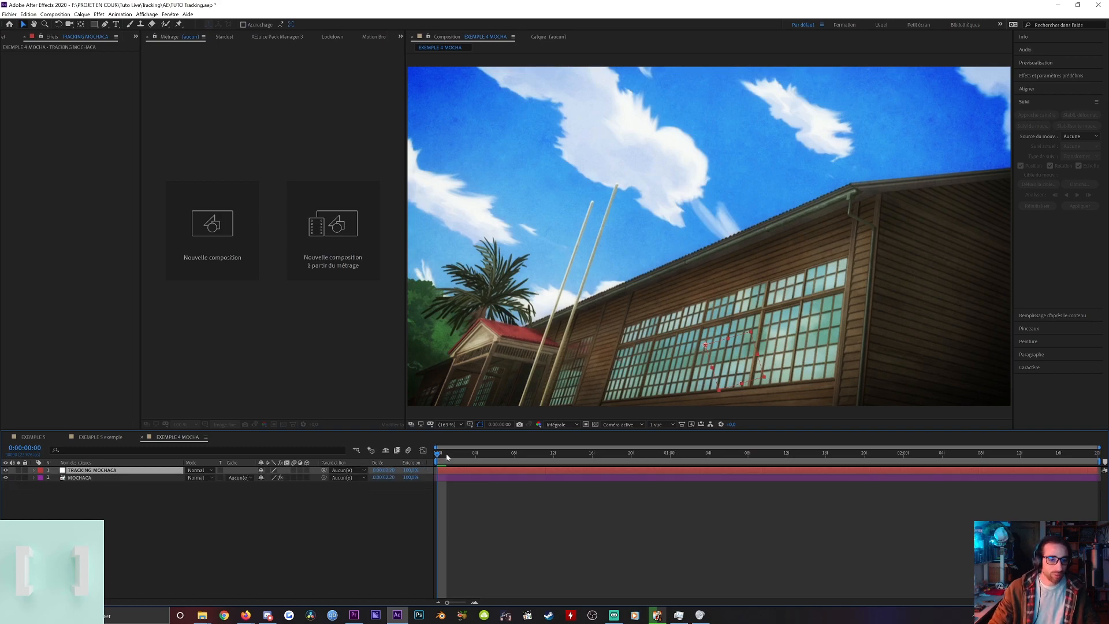
Play back and scrub the EXEMPLE 4 MOCHA composition to check how the TRACKING MOCHACA null follows the windows.
key(space)
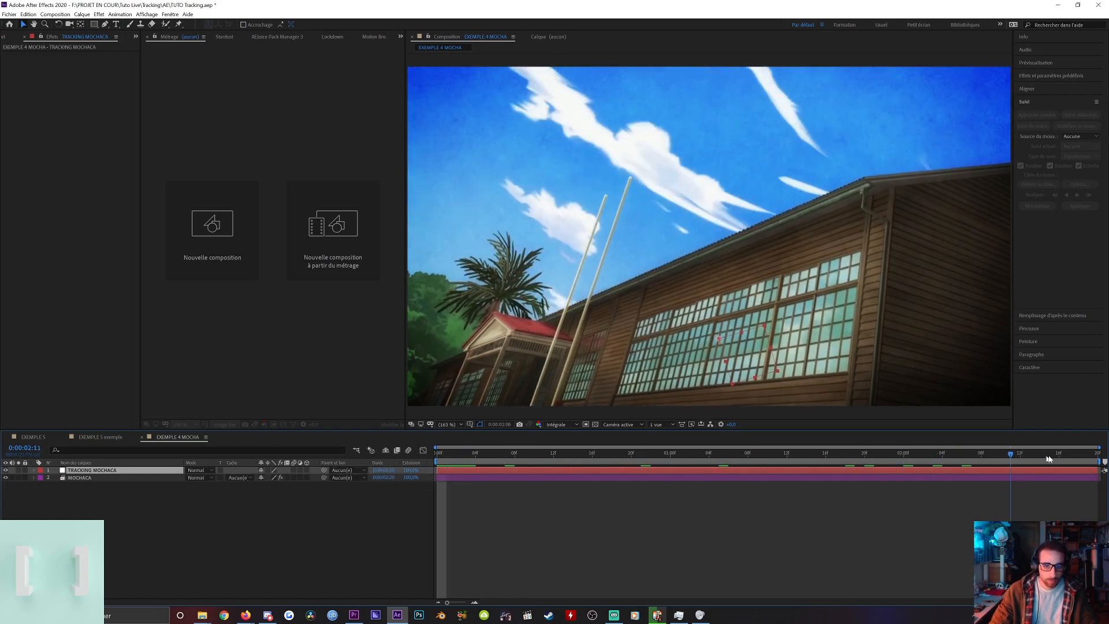
key(space)
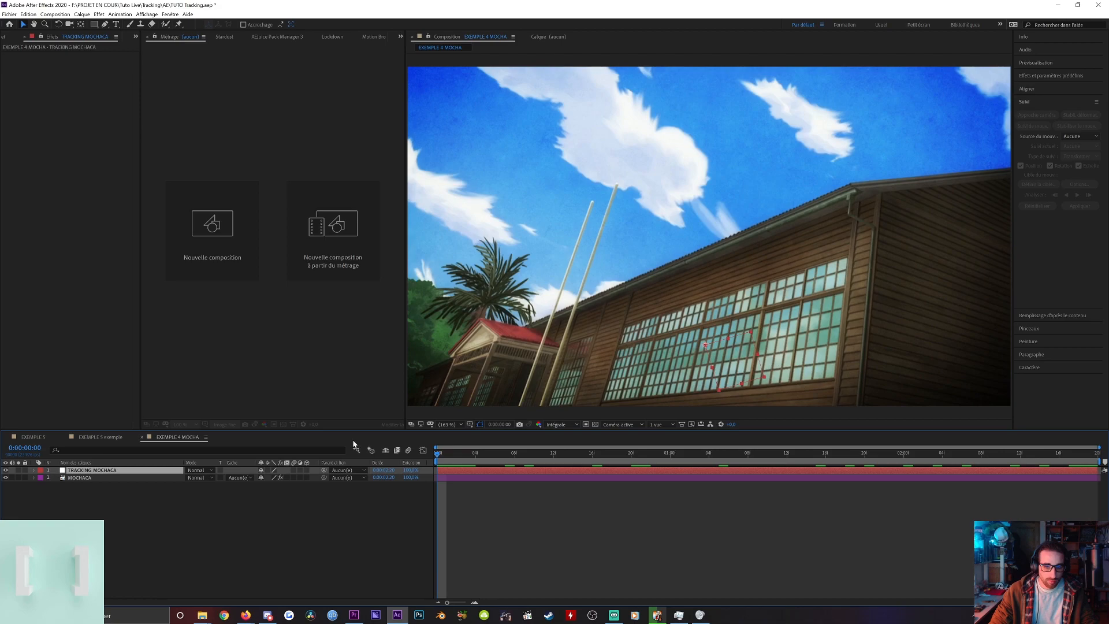
key(space)
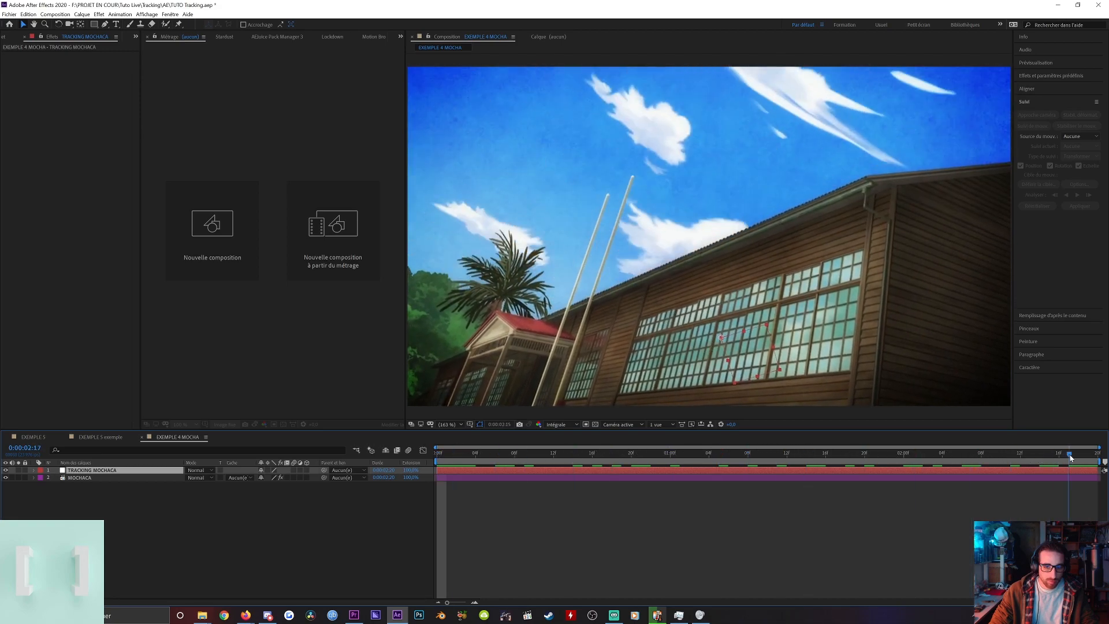
key(space)
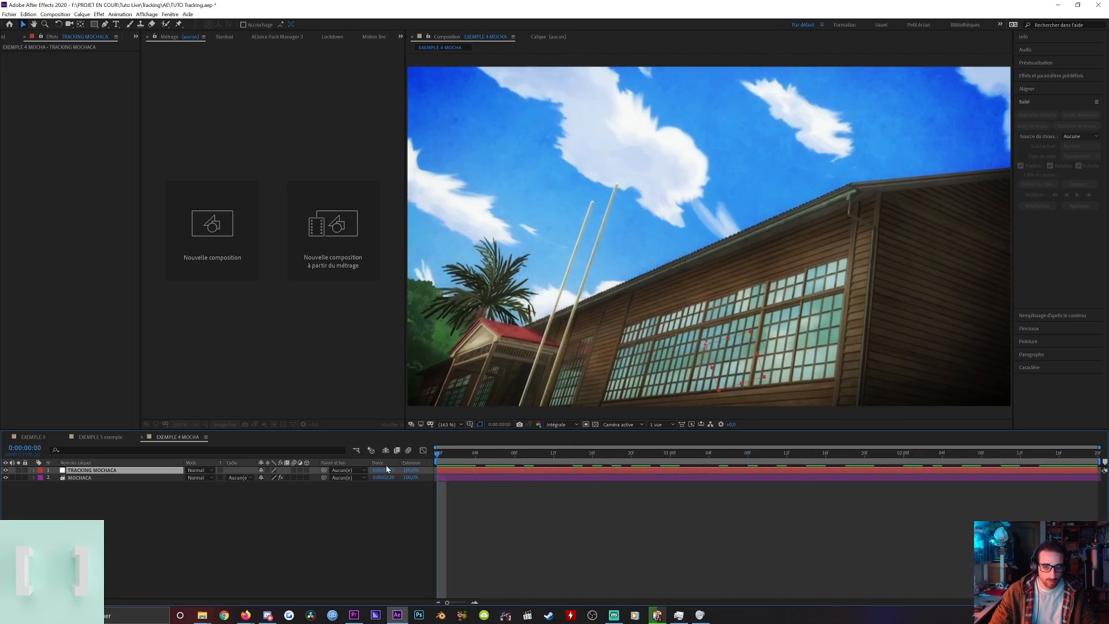
key(space)
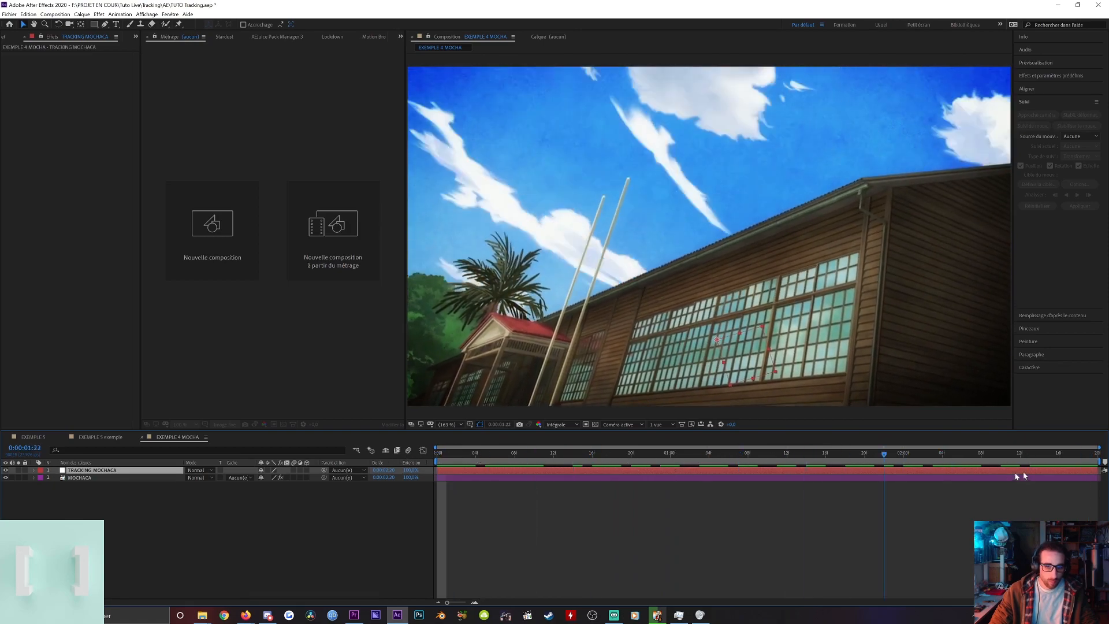
key(space)
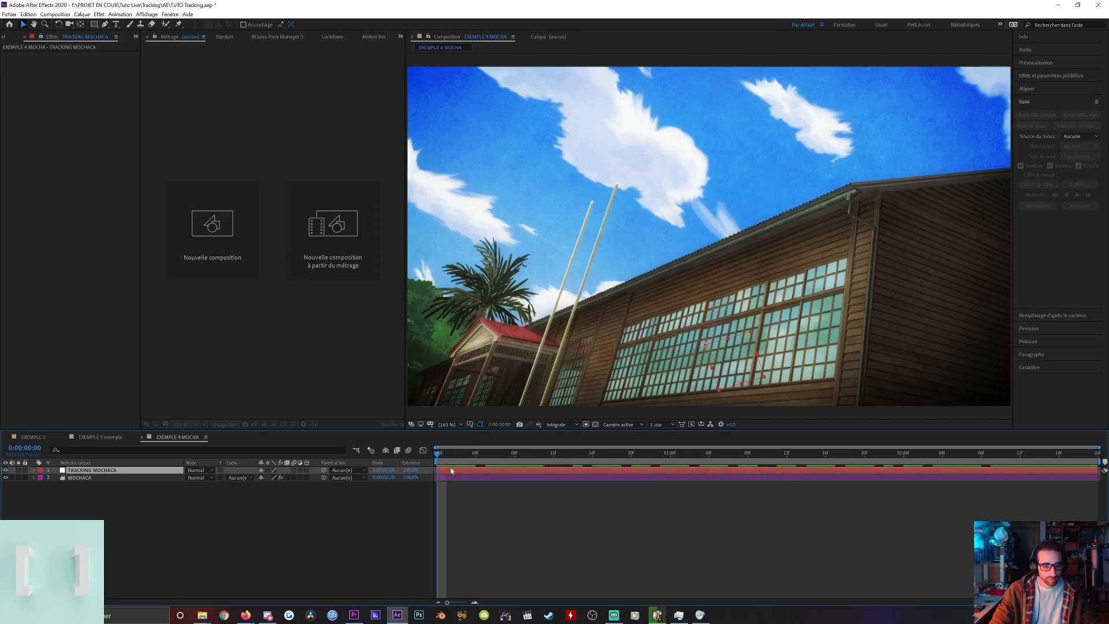
key(space)
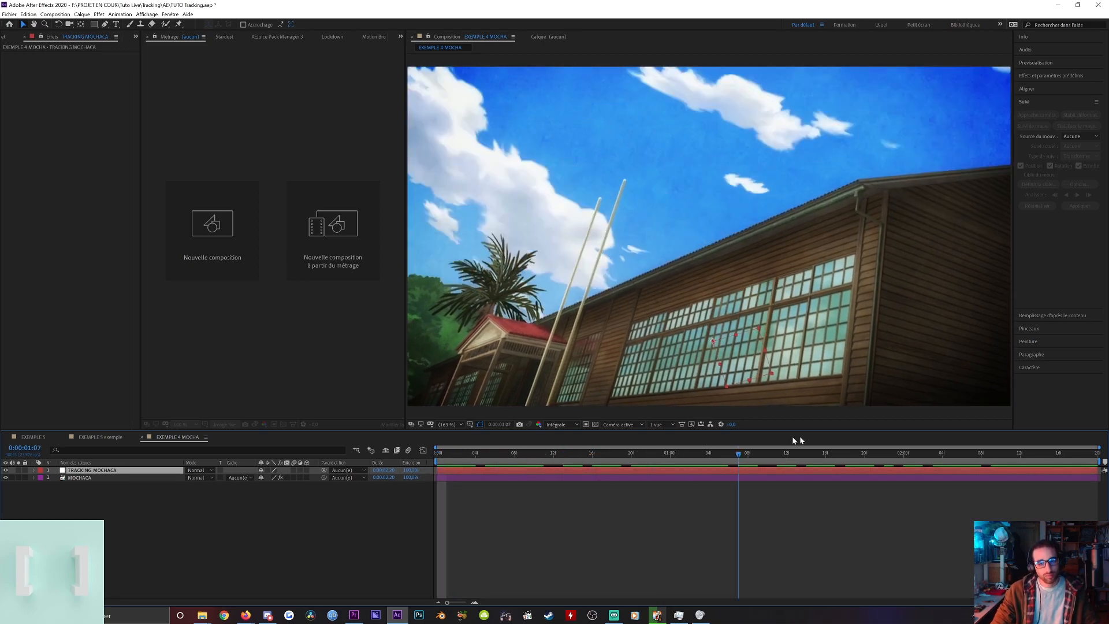
key(space)
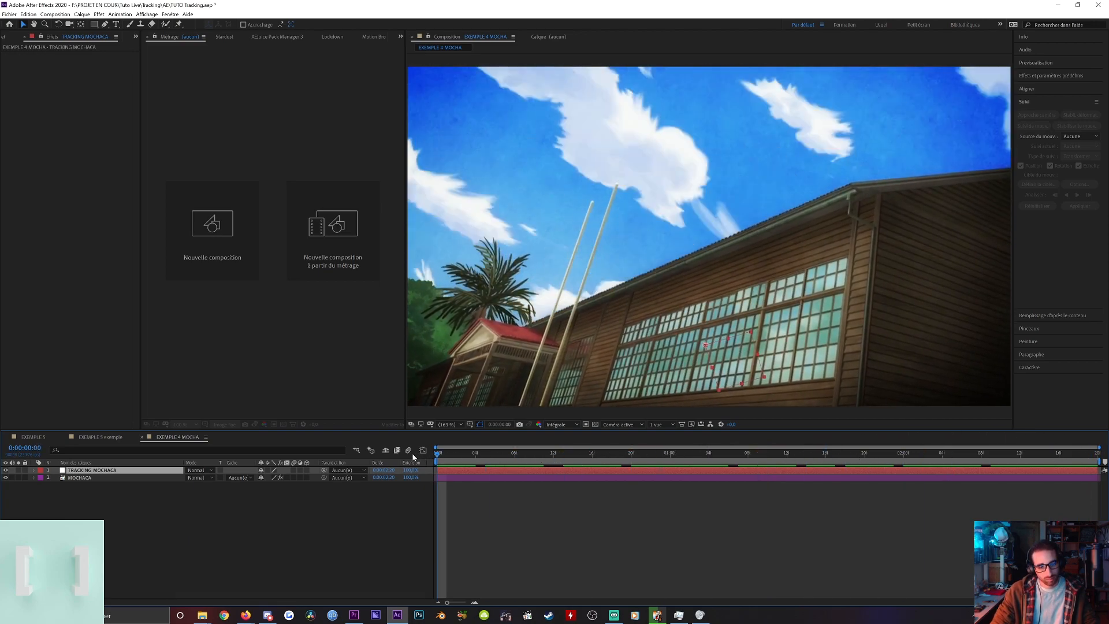
drag(453, 456, 837, 454)
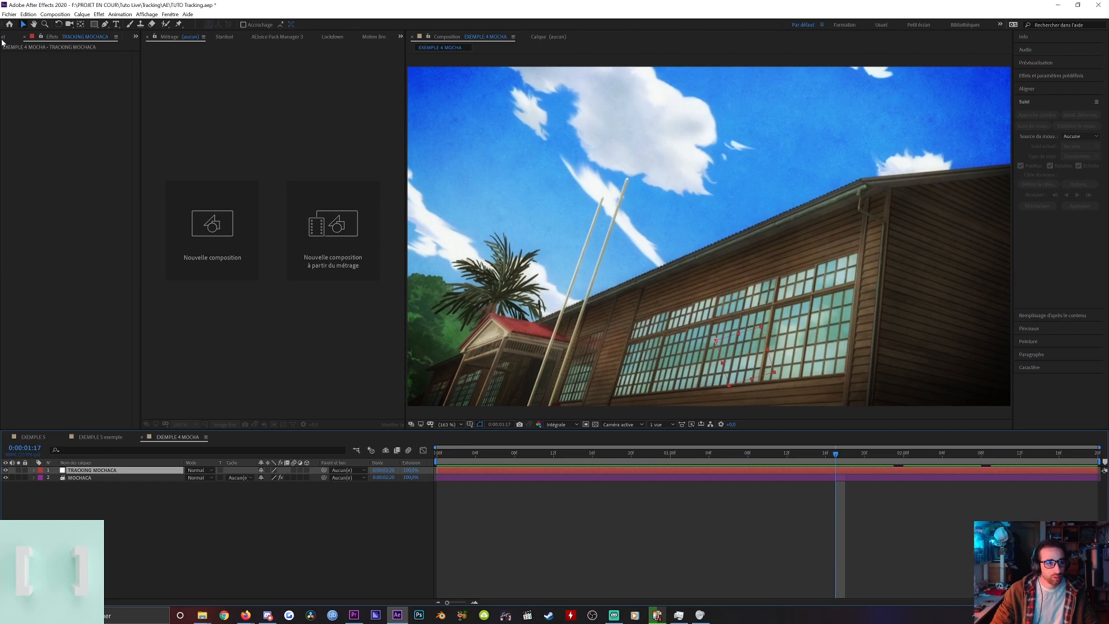
Open the EXEMPLE 4 composition, and examine the 3D camera tracker points over the tower shot in EXEMPLE 5 exemple.
click(3, 38)
double_click(51, 207)
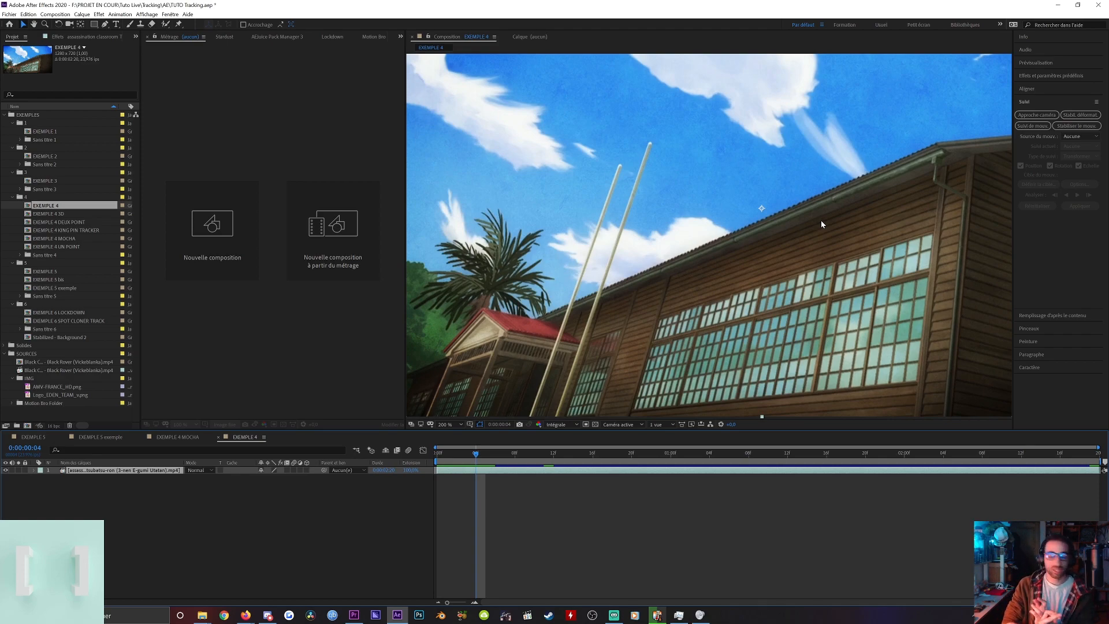
click(98, 437)
click(46, 56)
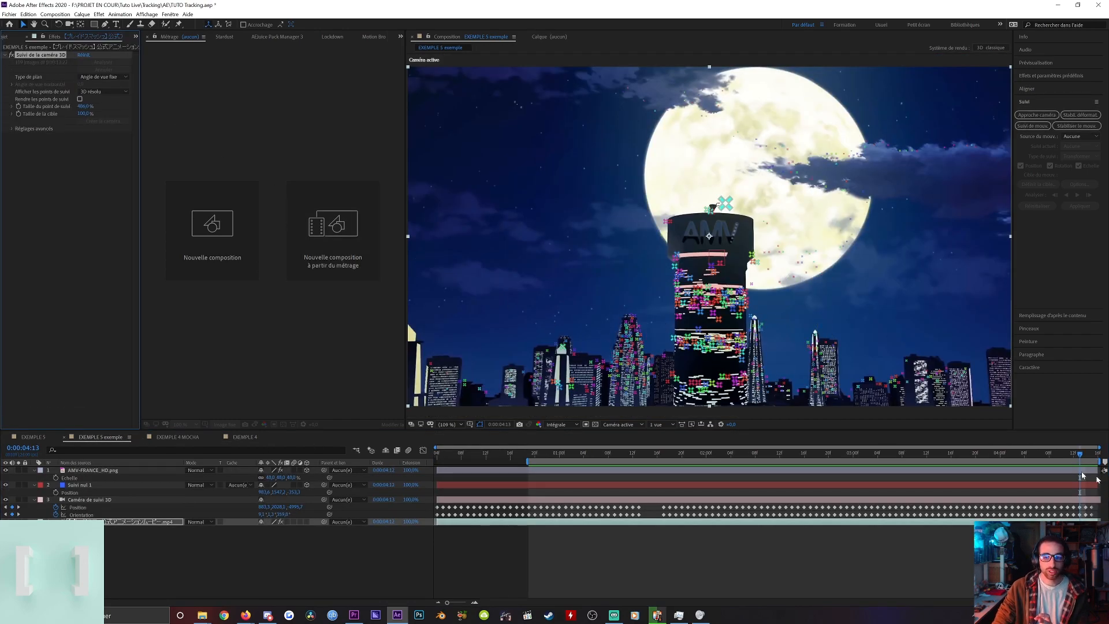
drag(1069, 453, 1029, 477)
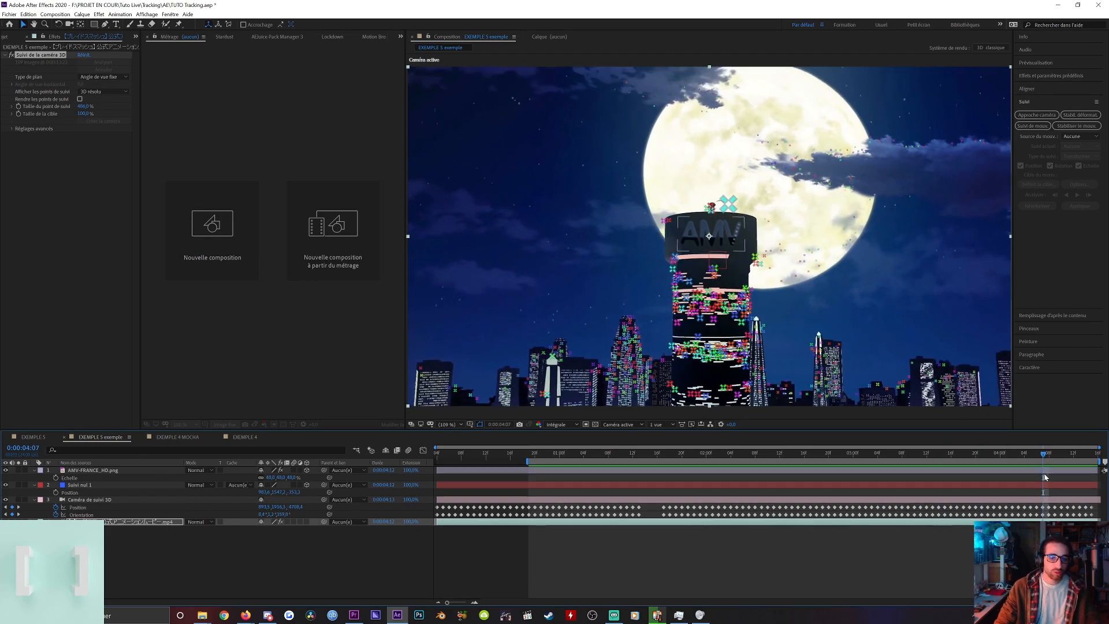
Return to the EXEMPLE 4 MOCHA composition and show the MOCHACA layer's Mocha AE effect.
click(173, 437)
click(121, 478)
click(46, 76)
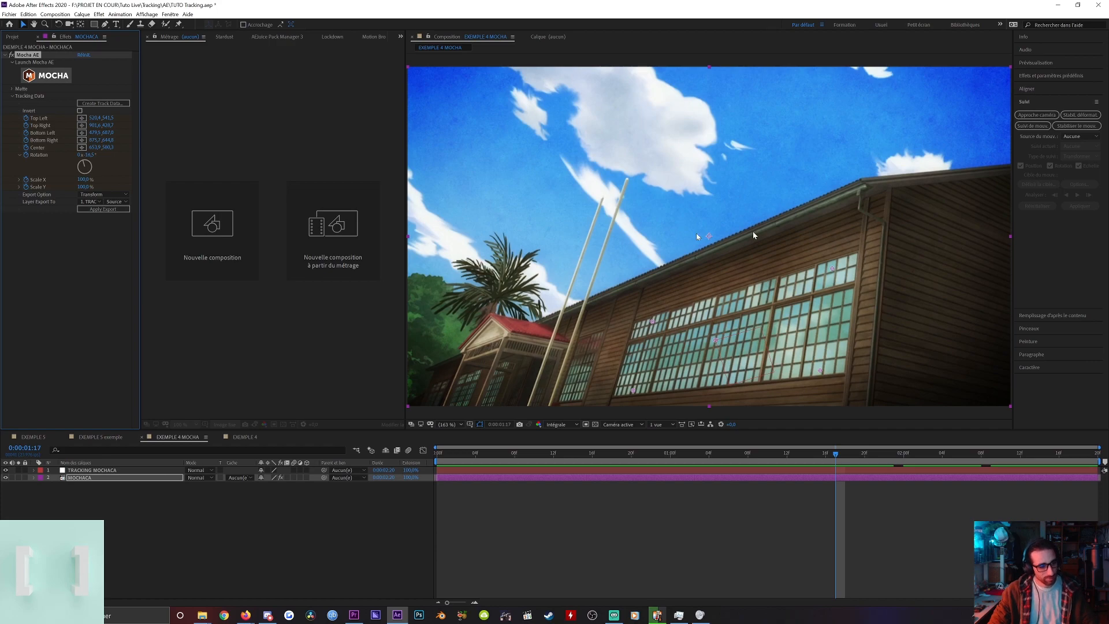
Switch to the After Effects screen share in Discord, and open and review the 001.avi footage.
key(alt+Tab)
double_click(421, 142)
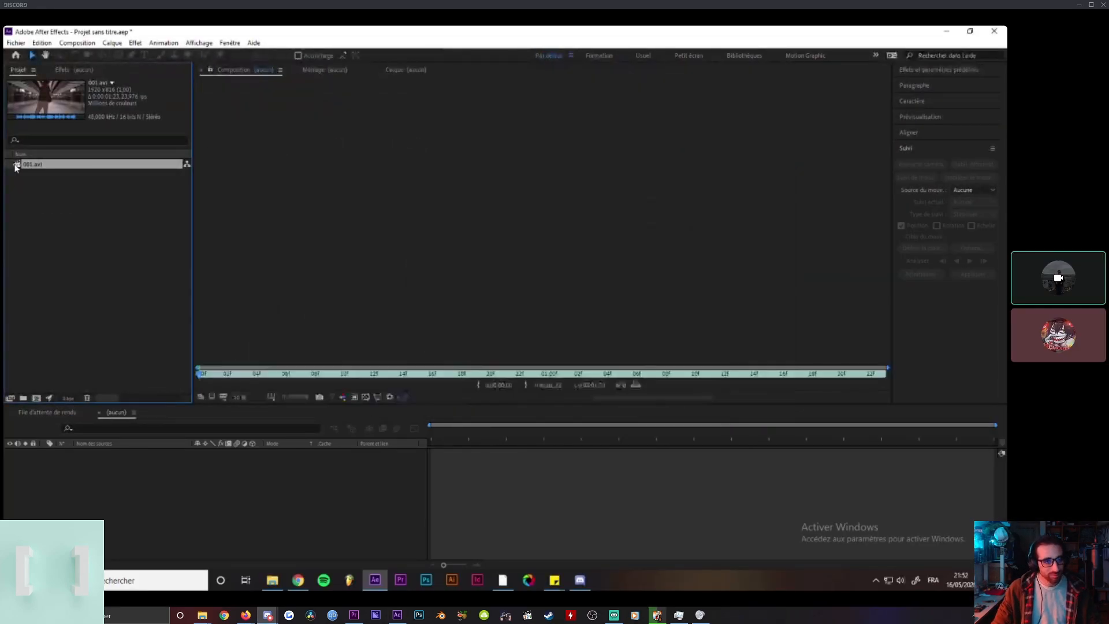
double_click(16, 167)
mouse_move(220, 377)
mouse_down()
mouse_move(892, 382)
mouse_move(198, 377)
mouse_move(219, 377)
mouse_up()
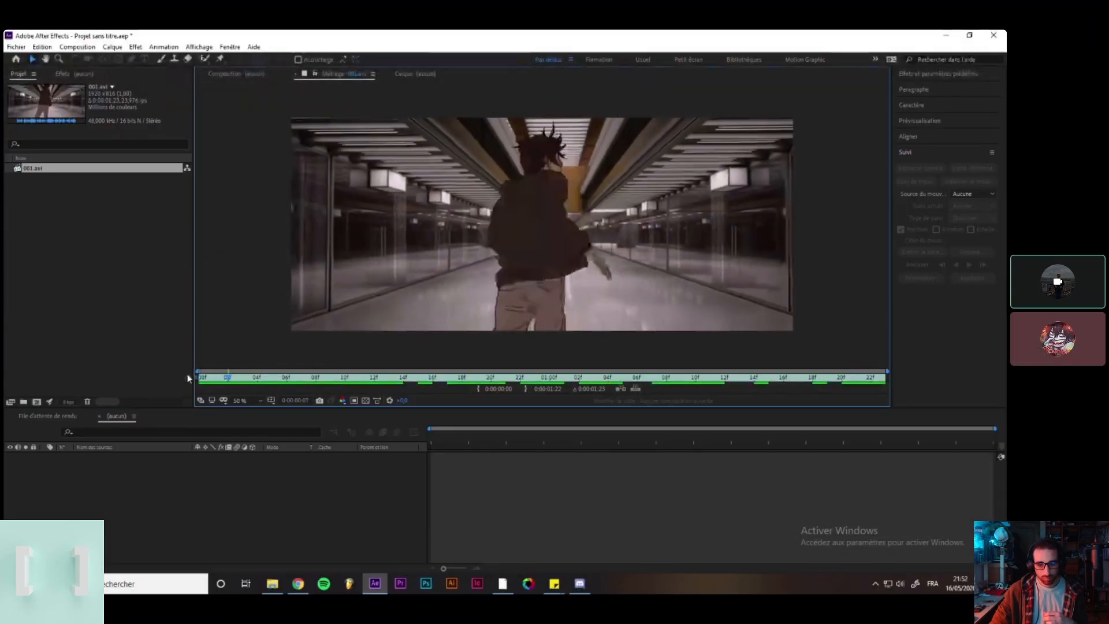
Create a composition from the 001.avi footage and preview it.
drag(29, 168, 36, 402)
key(space)
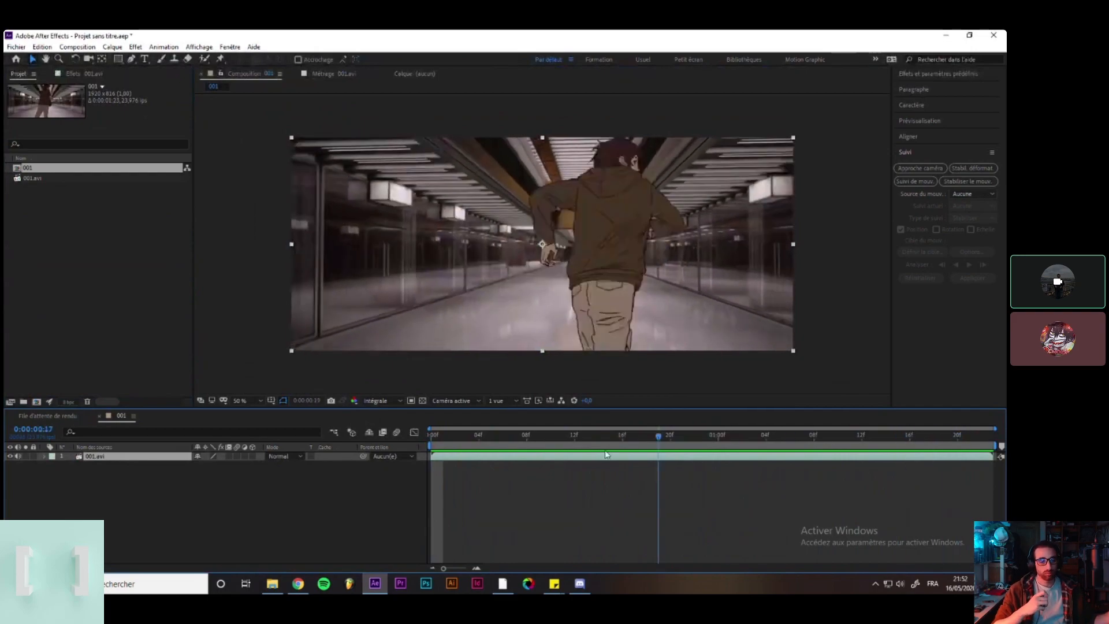
key(space)
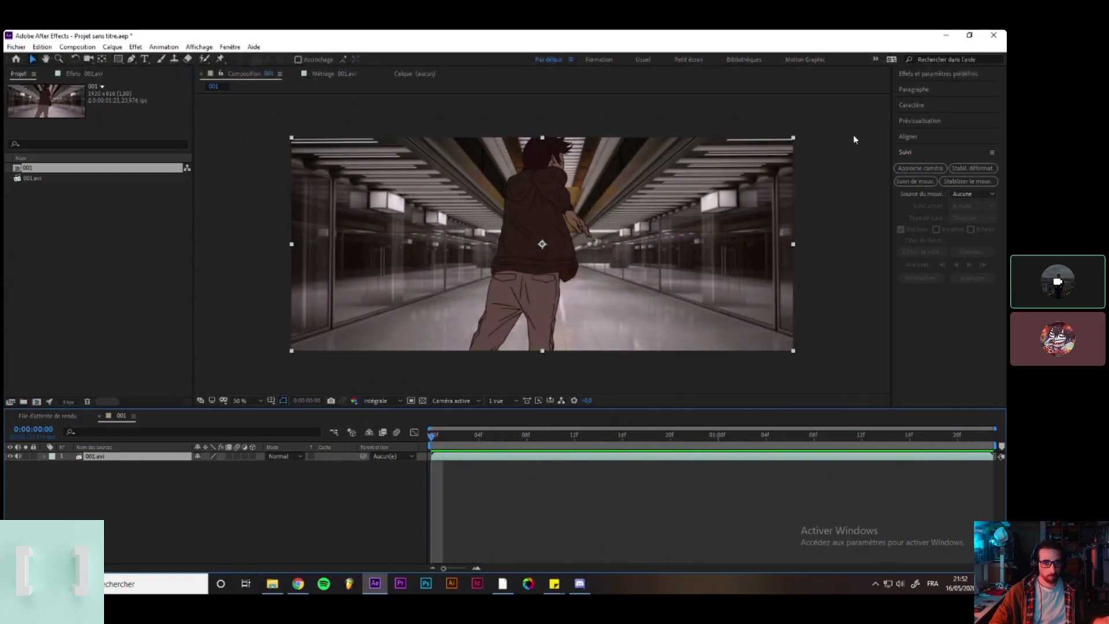
Analyse the 001.avi layer with the 3D Camera Tracker and create a tracking camera from the solve.
click(923, 168)
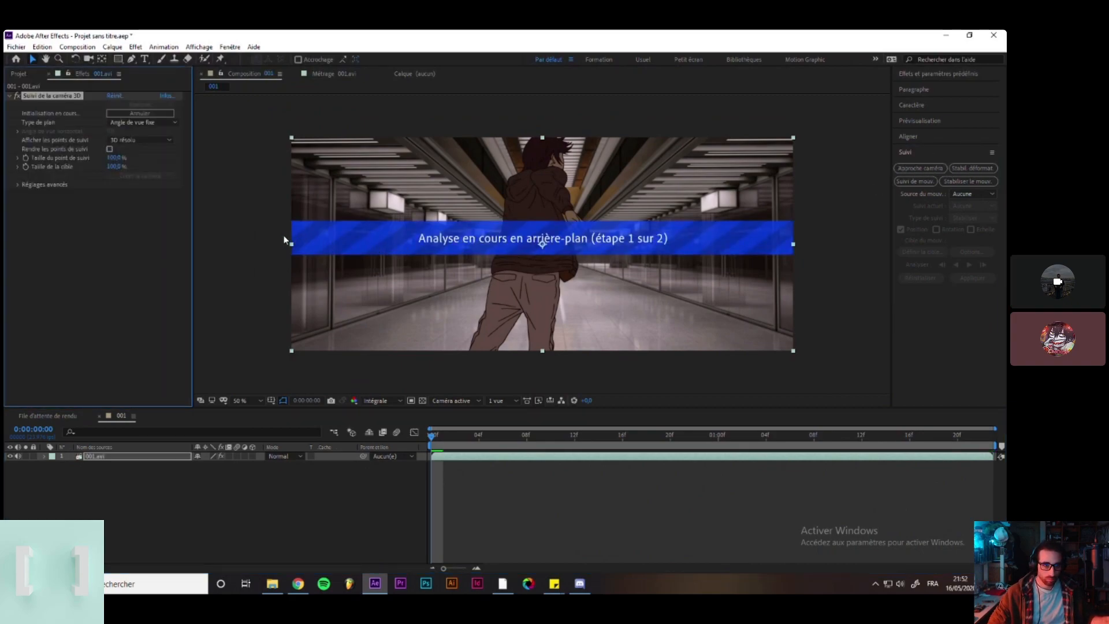
right_click(381, 477)
click(169, 209)
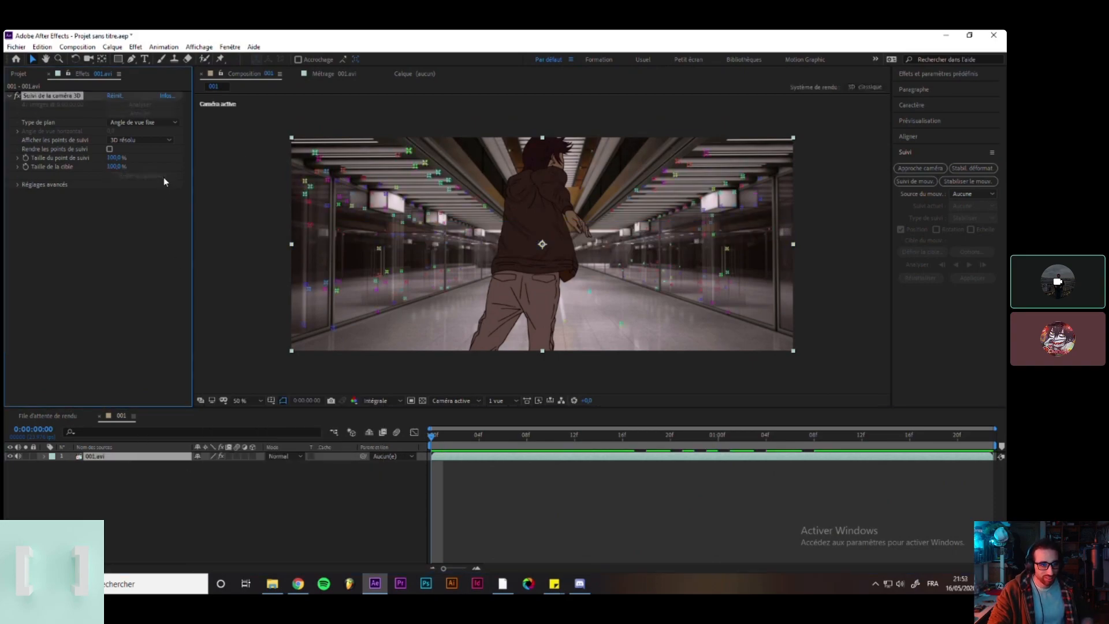
click(165, 181)
Add a text layer reading CECI EST UN TEXTE to the 001 composition.
right_click(217, 504)
mouse_move(279, 394)
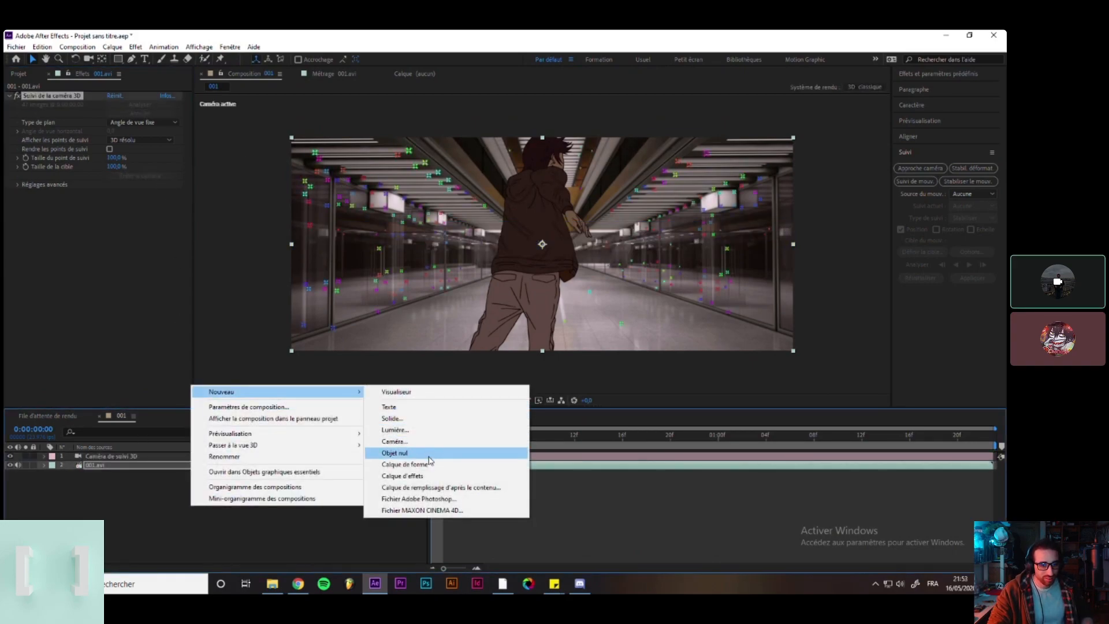
click(441, 407)
text(CECI EST UN TEXTE)
Set the text layer's Y orientation to about 17° and activate the Selection tool.
click(127, 466)
key(r)
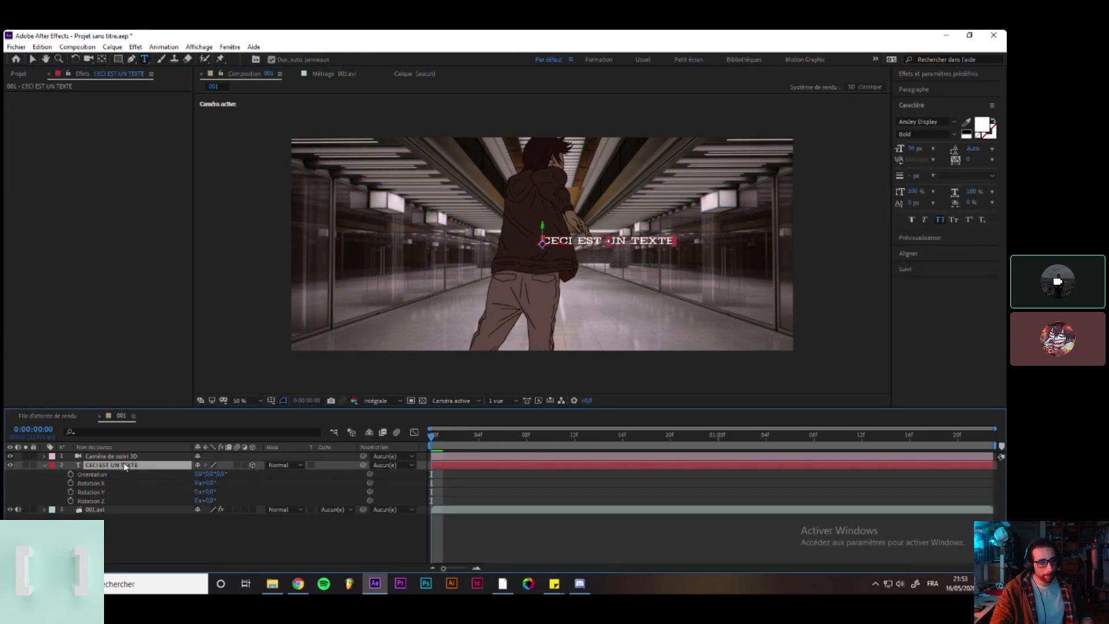
mouse_move(207, 474)
mouse_down()
mouse_move(230, 474)
mouse_move(215, 473)
mouse_up()
click(33, 59)
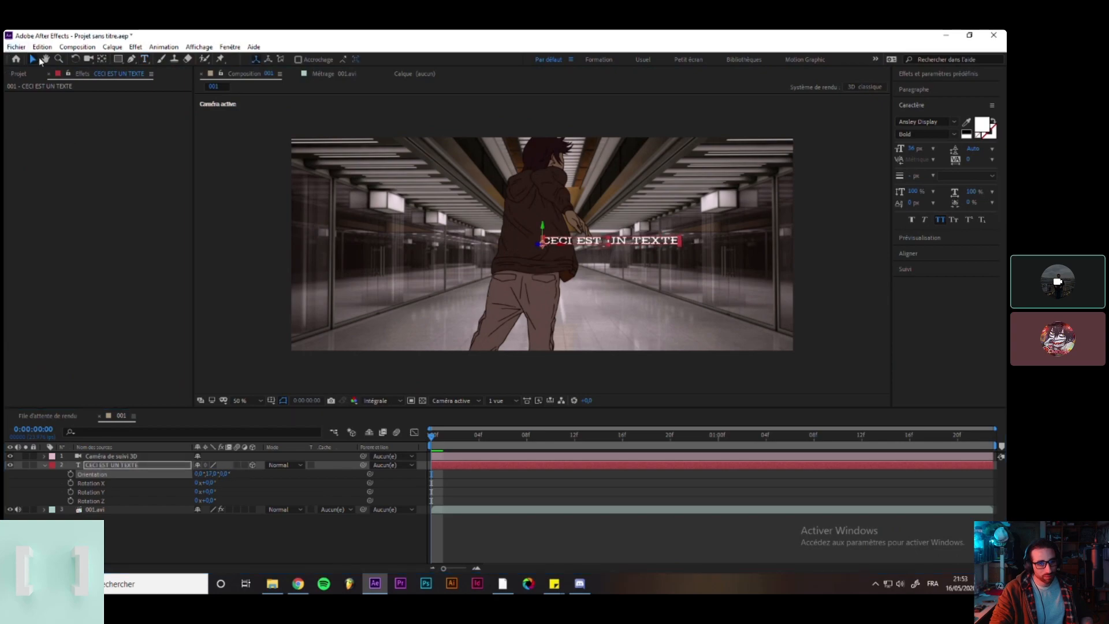
Move the text onto the corridor's left wall and play back the composition to check the tracking.
drag(517, 247, 338, 247)
key(space)
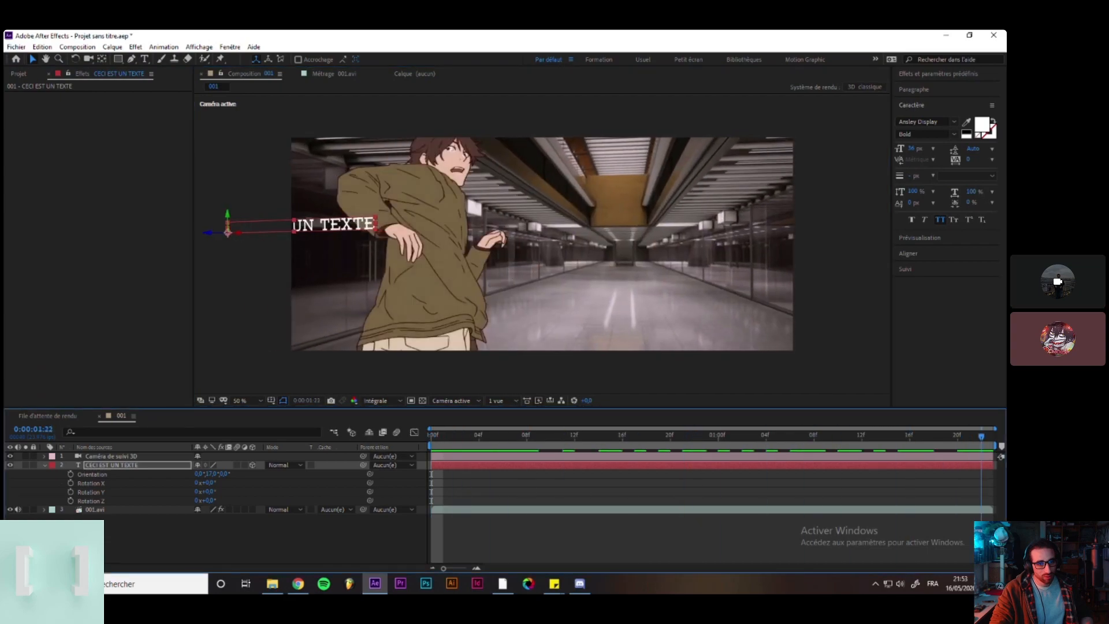
key(space)
Move the text to the right of the character, return to the first frame, and collapse the text layer's properties.
drag(373, 244, 605, 300)
drag(431, 442, 77, 454)
click(99, 521)
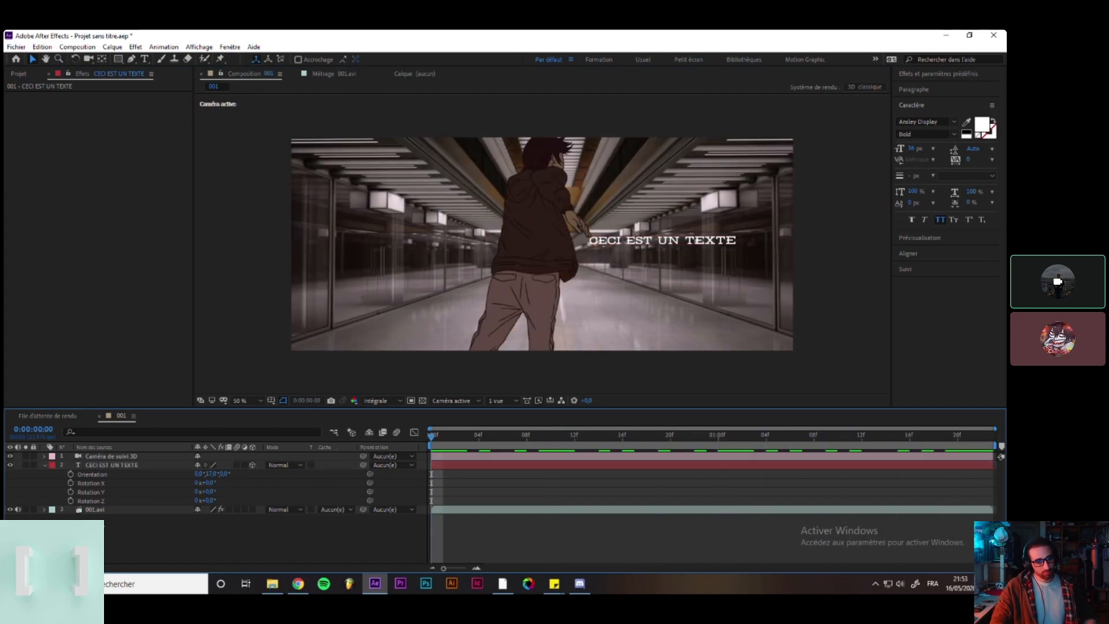
click(113, 465)
click(122, 465)
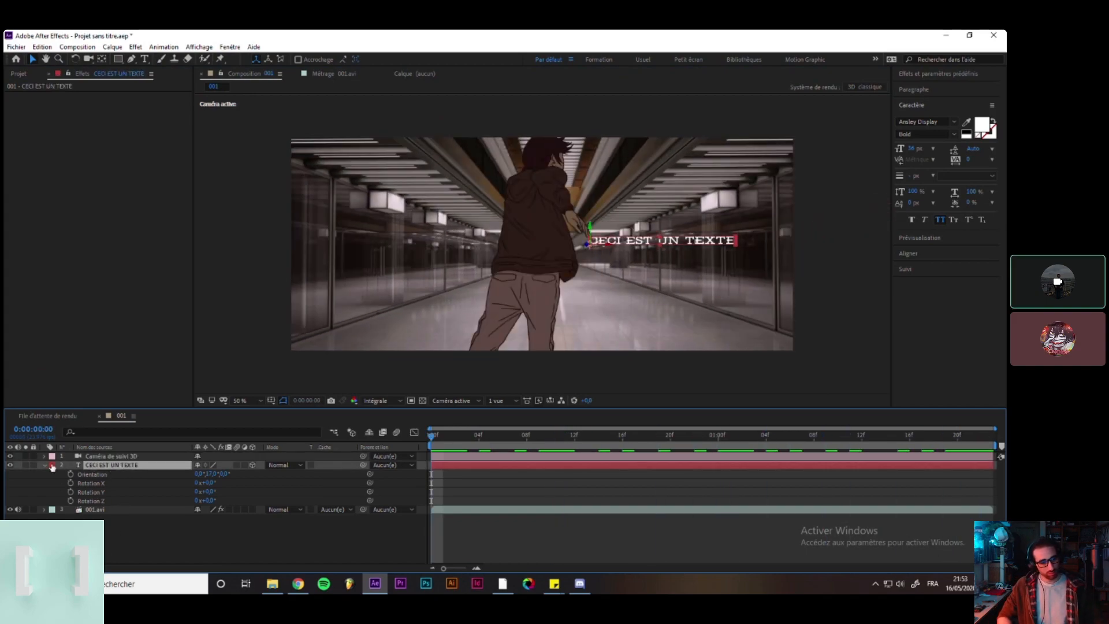
click(45, 465)
click(174, 488)
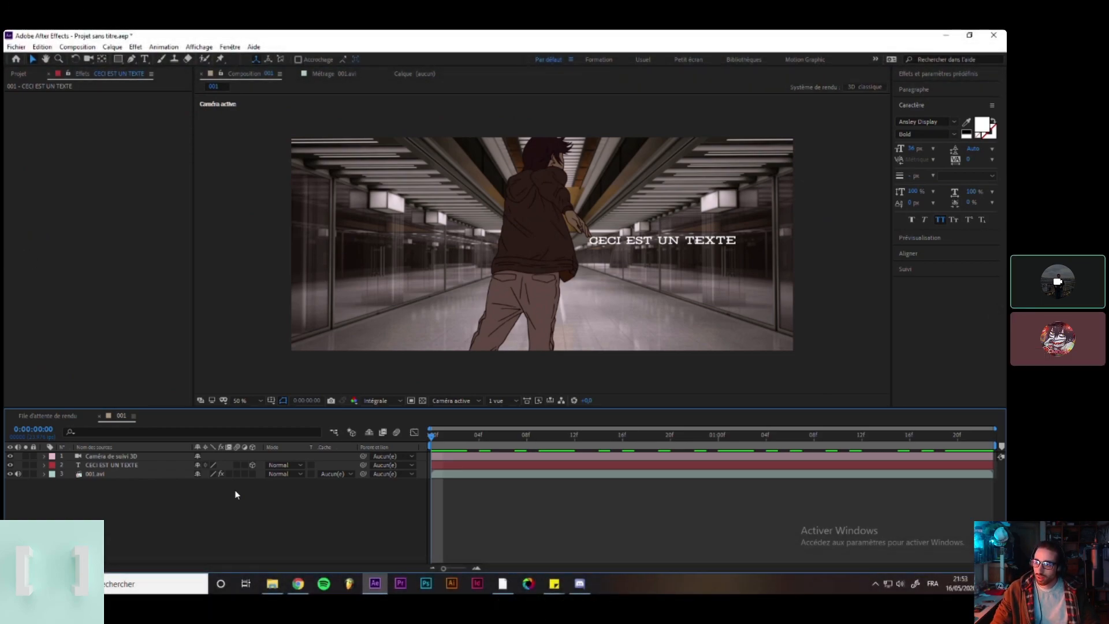
Scrub around the start of the 001 composition to review the text in the tracked shot.
key(Caps_Lock)
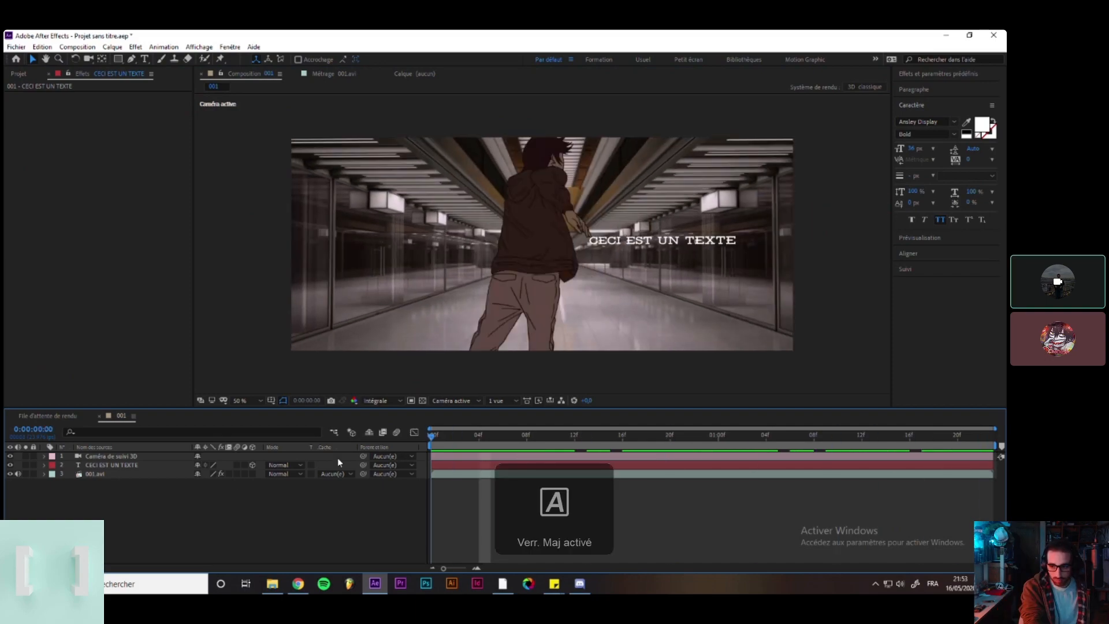
drag(462, 451, 380, 450)
key(Caps_Lock)
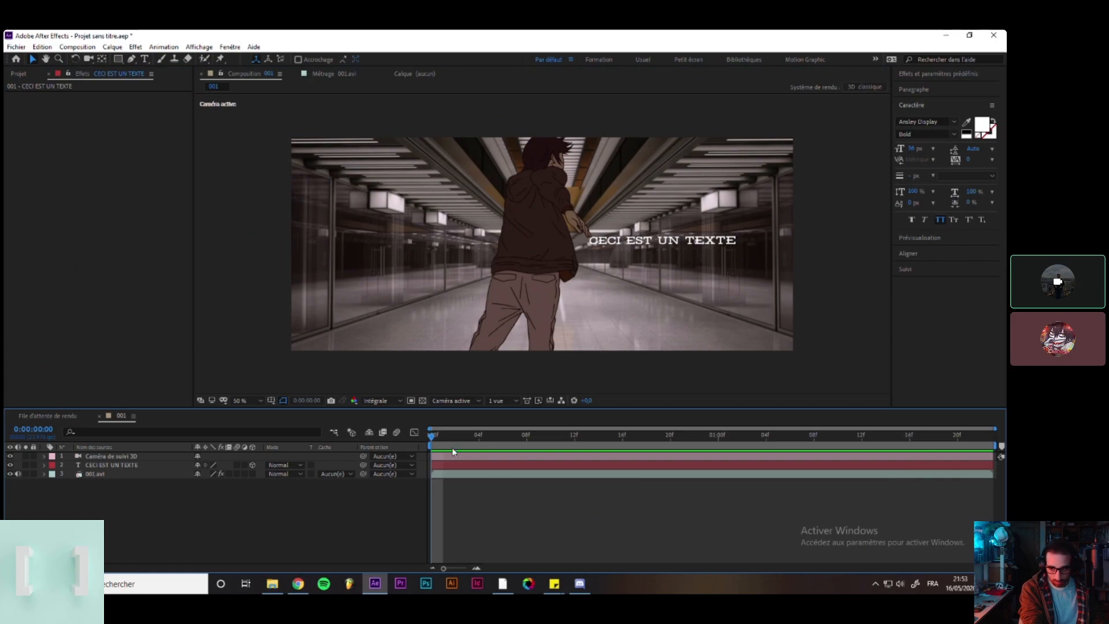
drag(465, 442, 222, 440)
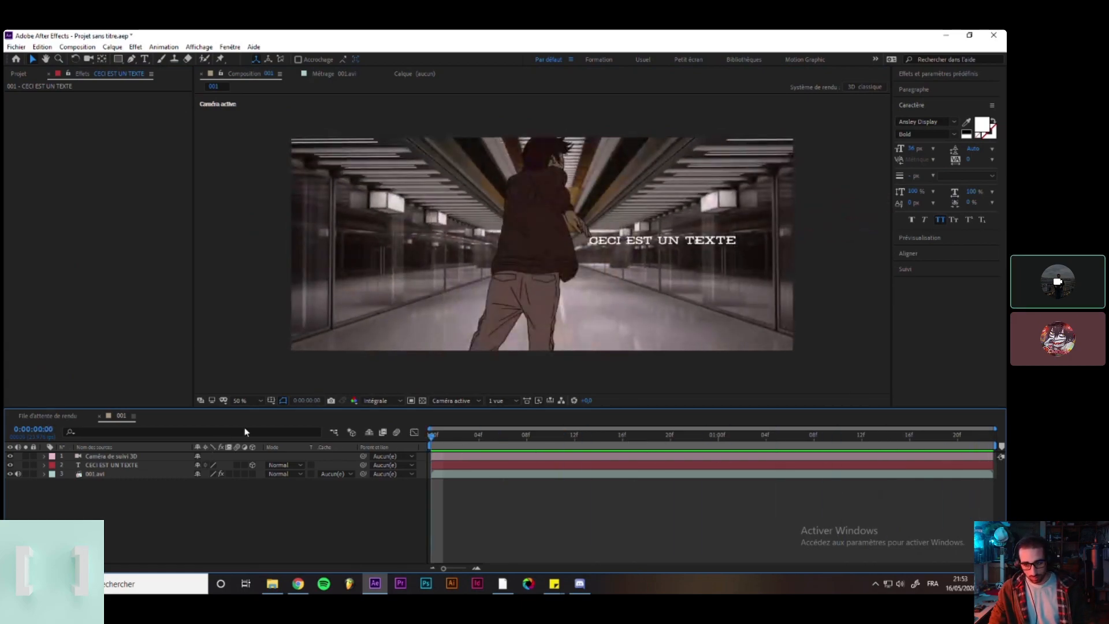
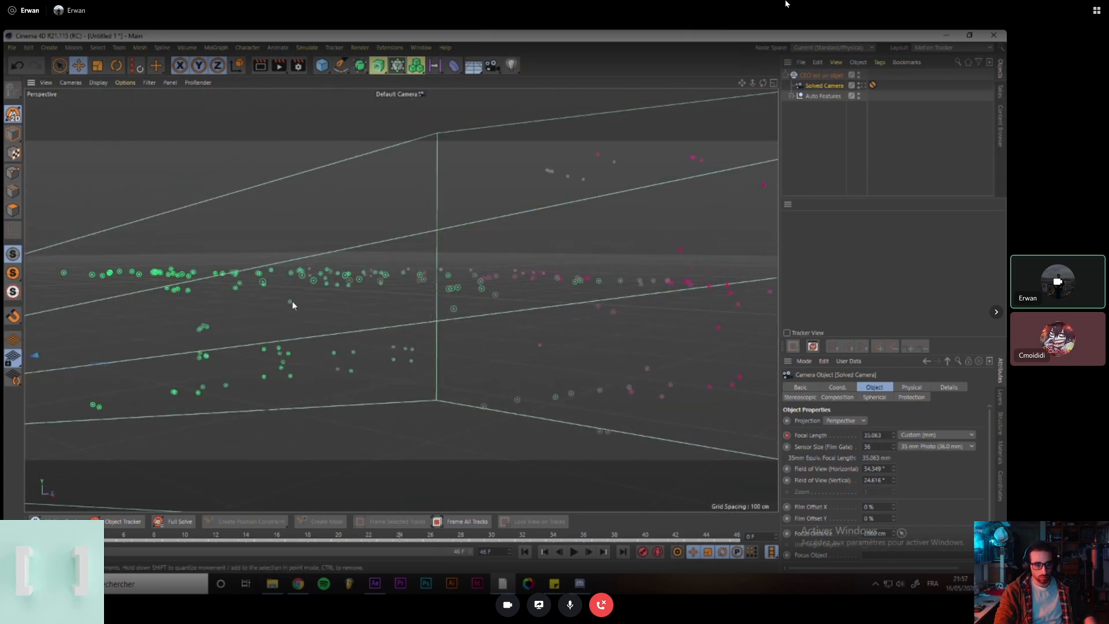
Try adding a cube to the tracked Cinema 4D scene, switch to Model mode, and delete the cube.
mouse_move(293, 305)
mouse_down()
mouse_move(264, 327)
mouse_move(211, 259)
mouse_move(303, 346)
mouse_move(323, 242)
mouse_move(297, 310)
mouse_up()
click(321, 65)
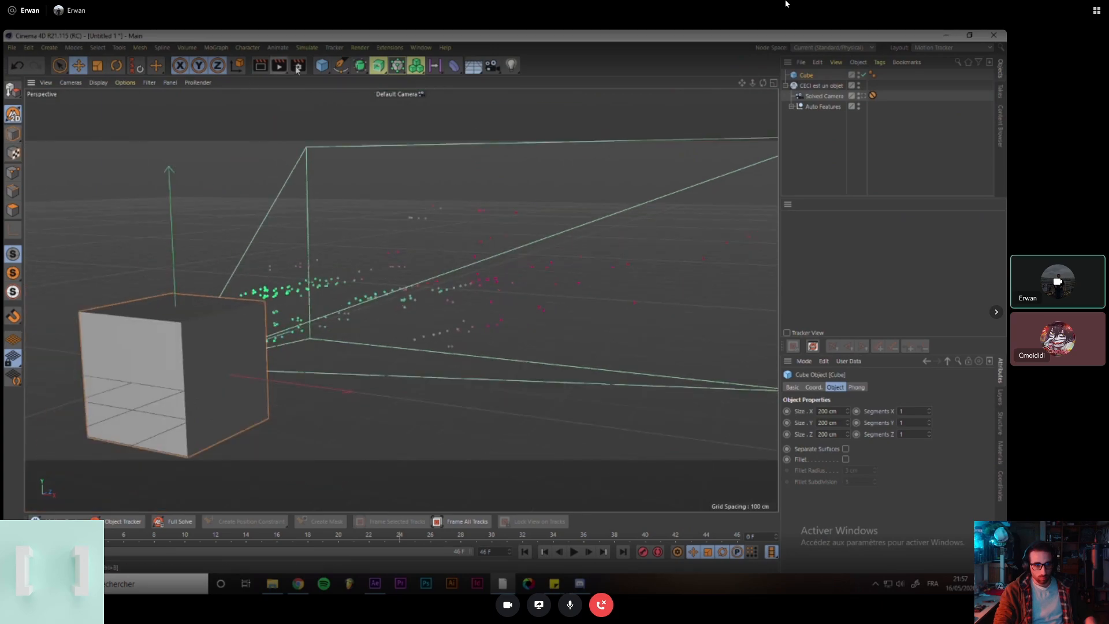
click(322, 65)
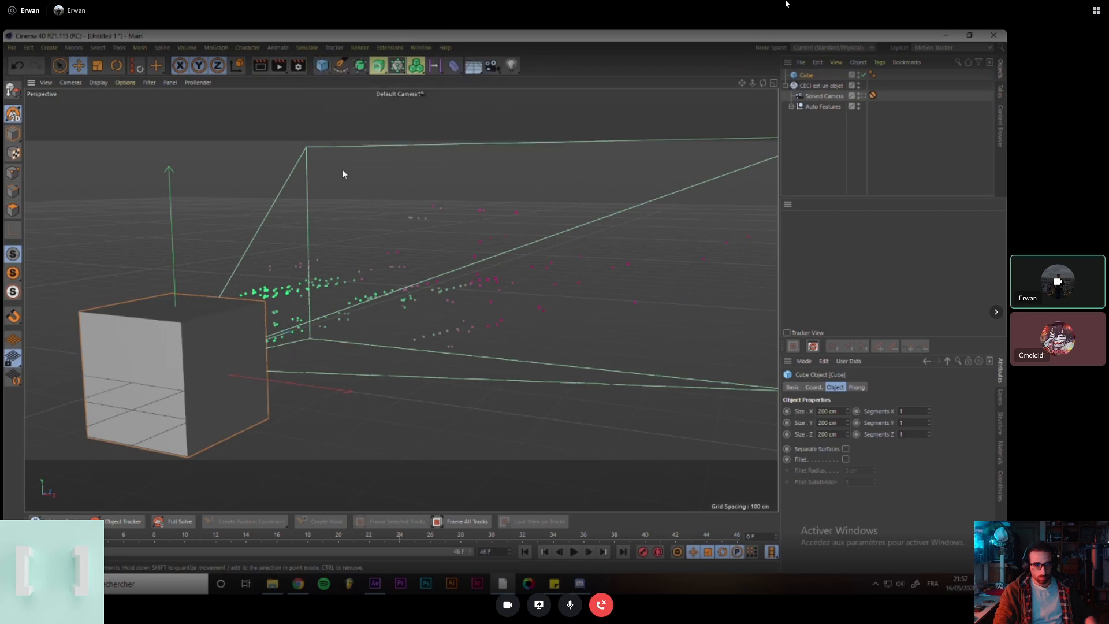
click(14, 136)
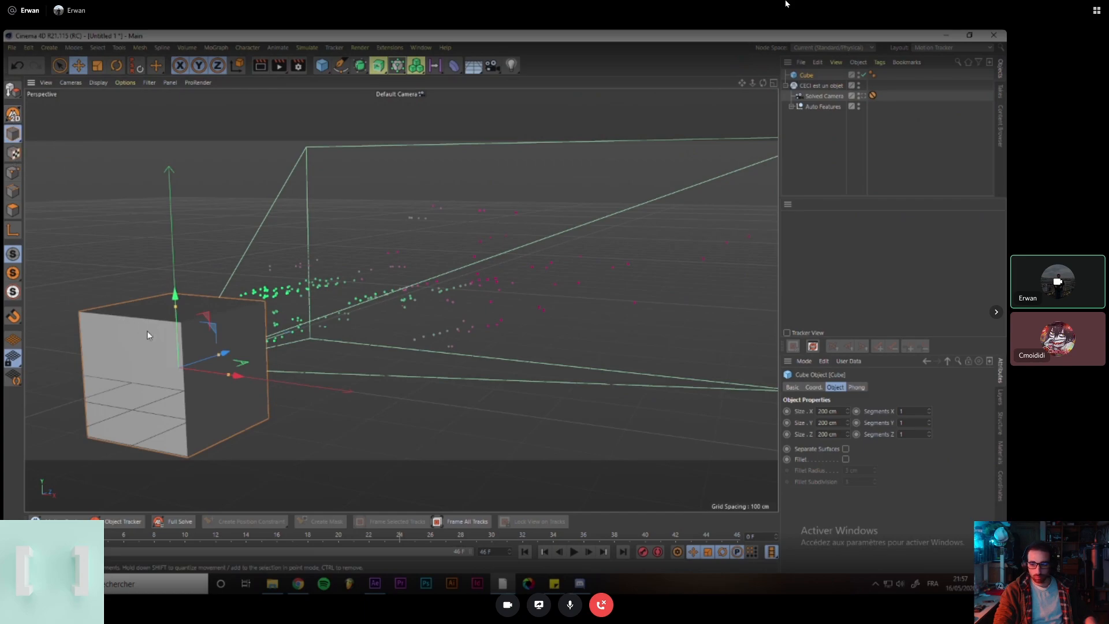
key(Delete)
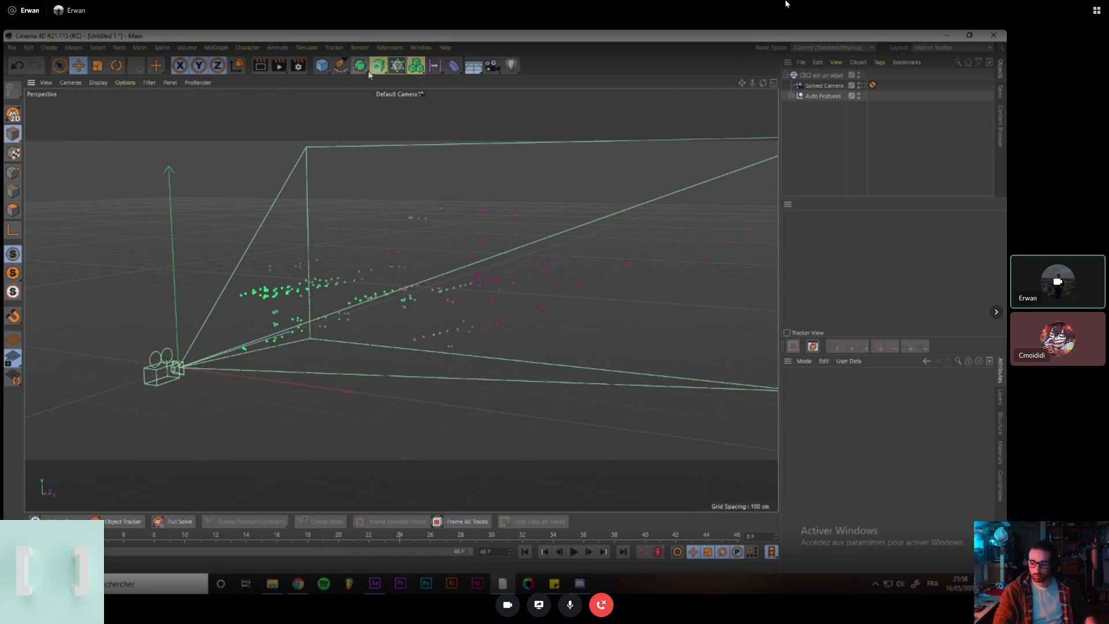
Add a Figure primitive to the tracked scene and move it beside the track points of the corridor's left wall.
click(318, 68)
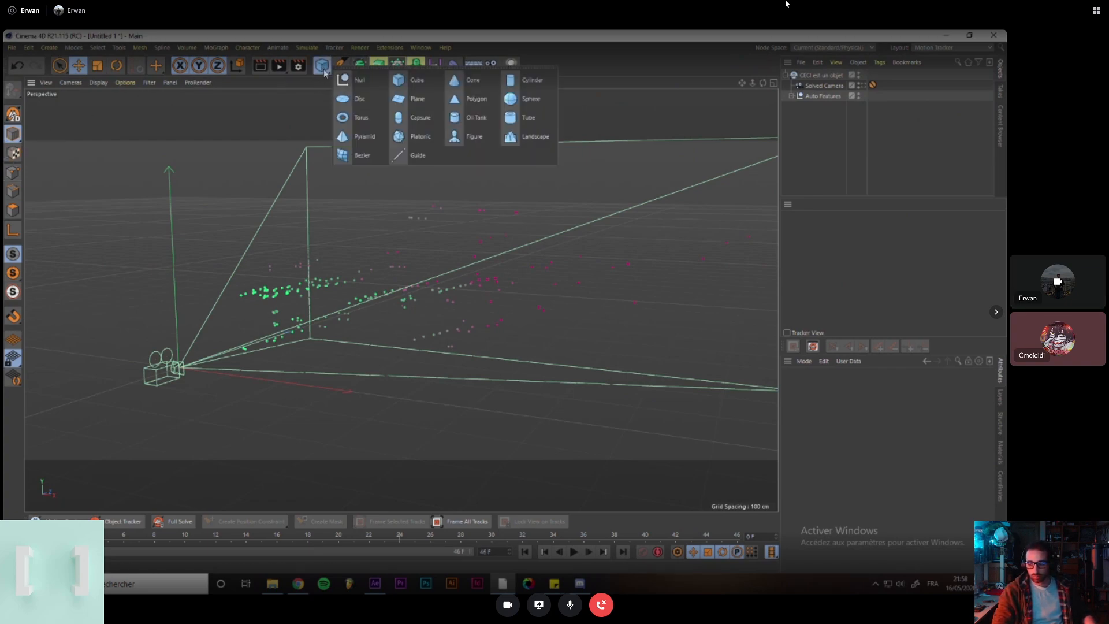
click(469, 138)
drag(207, 362, 370, 345)
scroll(255, 307, up, 2)
scroll(327, 276, up, 4)
alt+drag(366, 349, 432, 341)
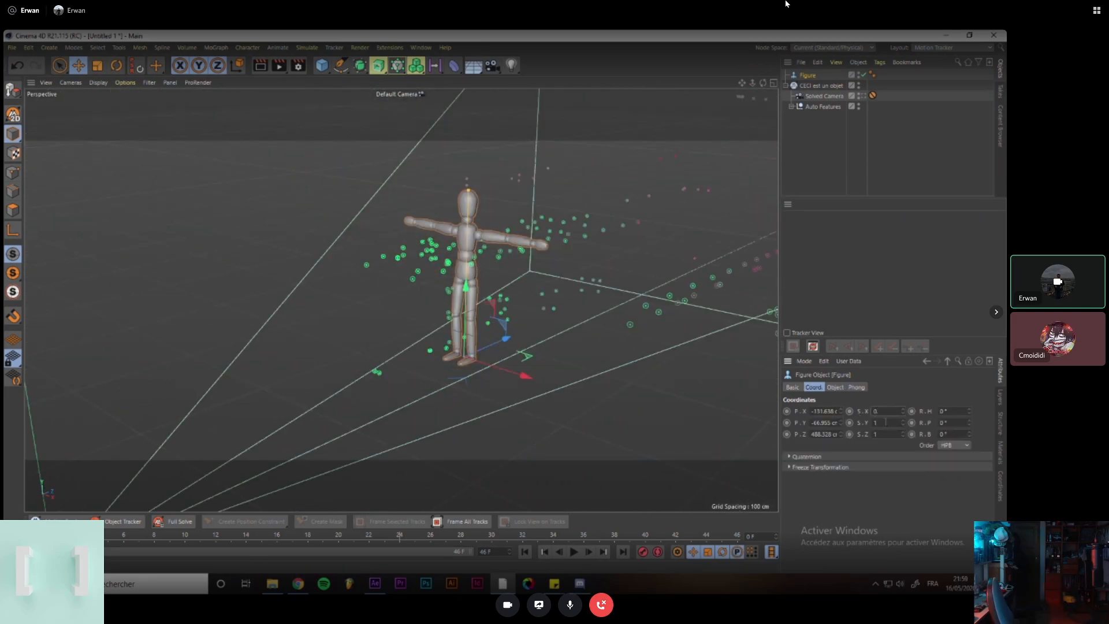
Scale the figure to 0.5 on the X, Y and Z axes.
text(5)
key(Tab)
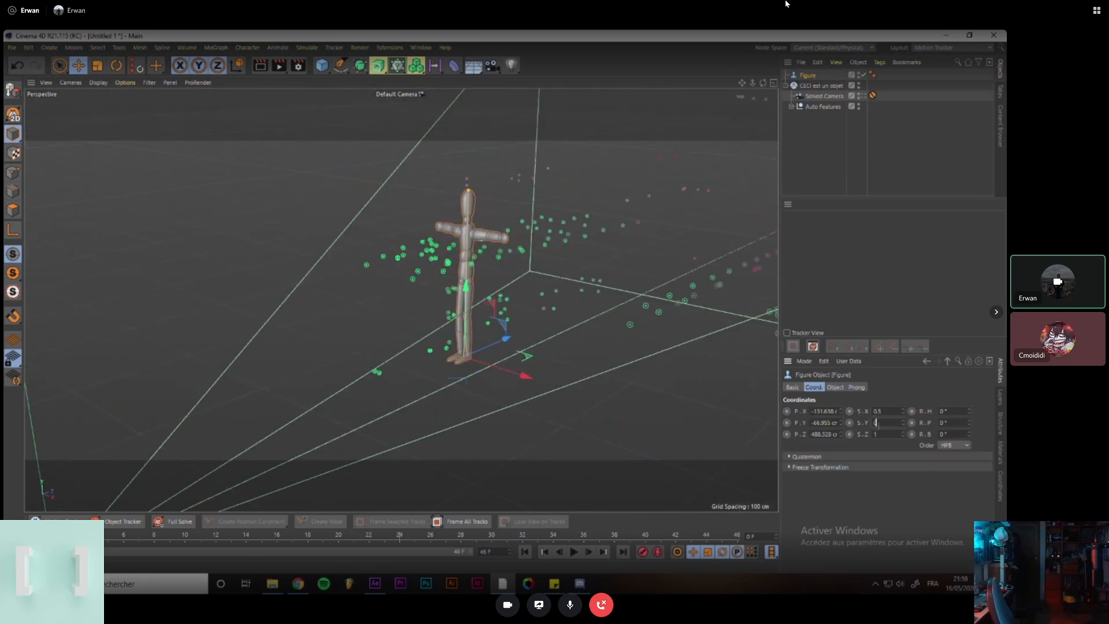
key(Tab)
text(0.5)
key(Return)
scroll(508, 294, up, 4)
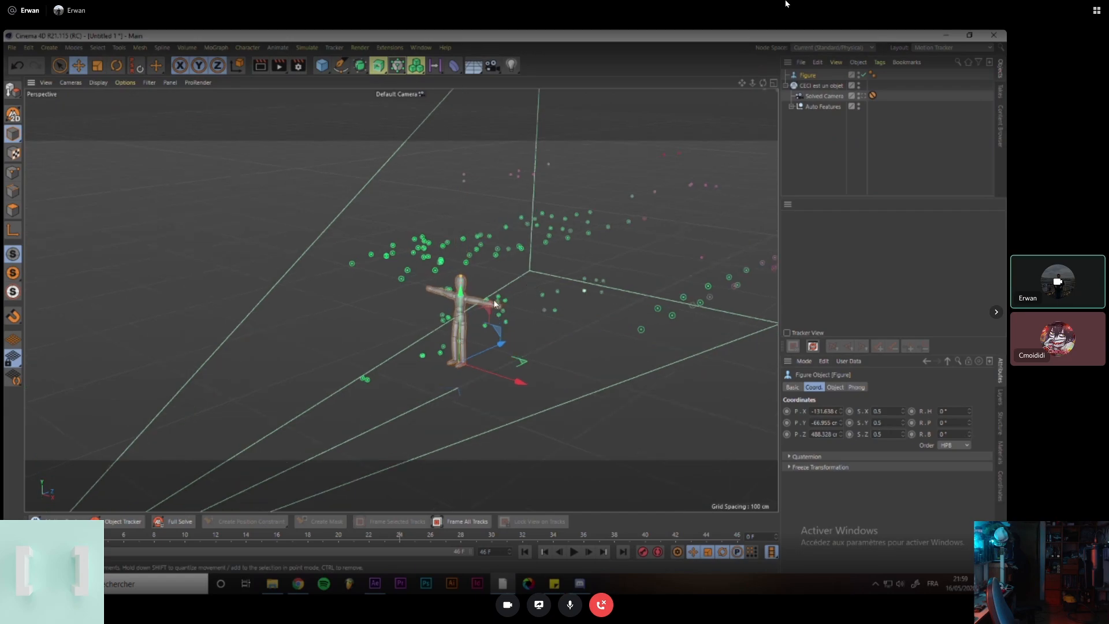
scroll(459, 318, up, 3)
drag(448, 318, 463, 255)
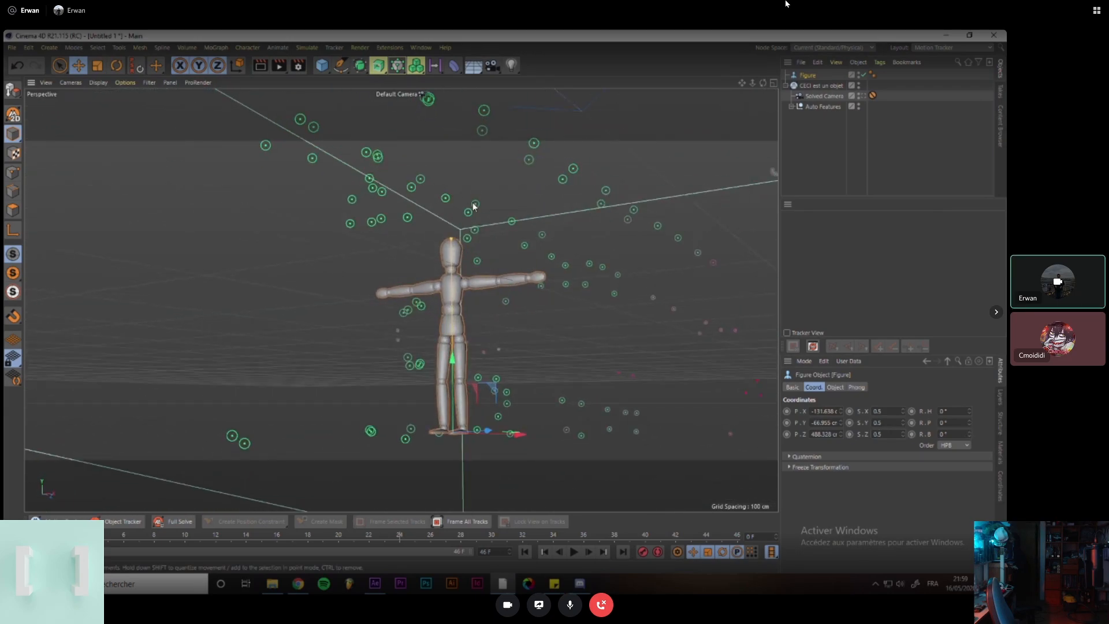
View the scene through the solved camera, play the shot to check the figure's tracking, and return to frame 0.
click(863, 96)
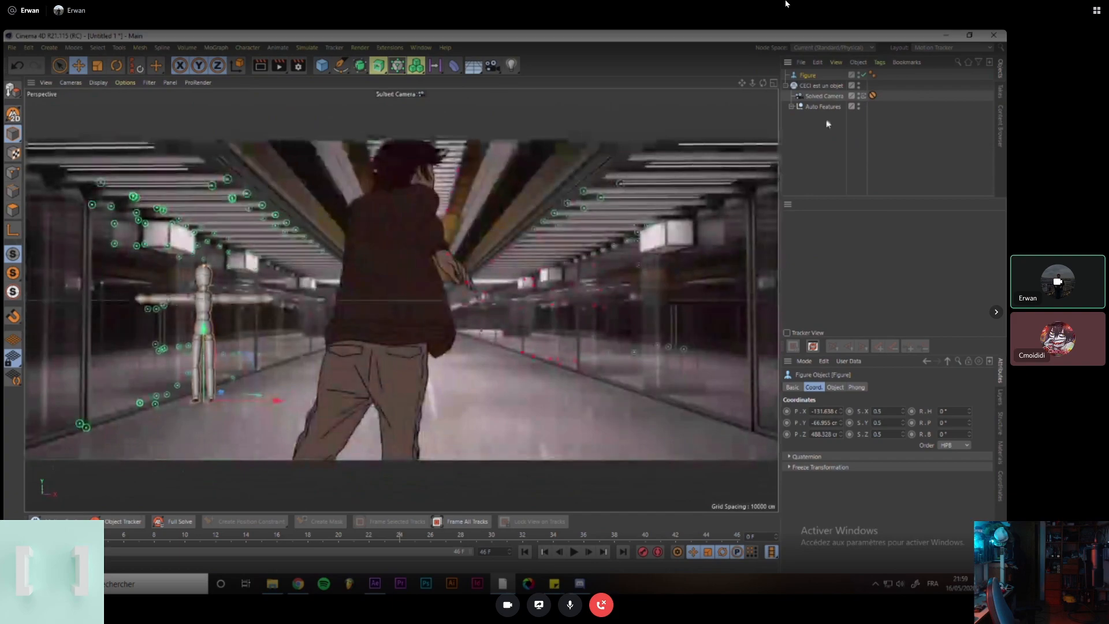
mouse_move(32, 535)
mouse_down()
mouse_move(782, 522)
mouse_move(33, 535)
mouse_up()
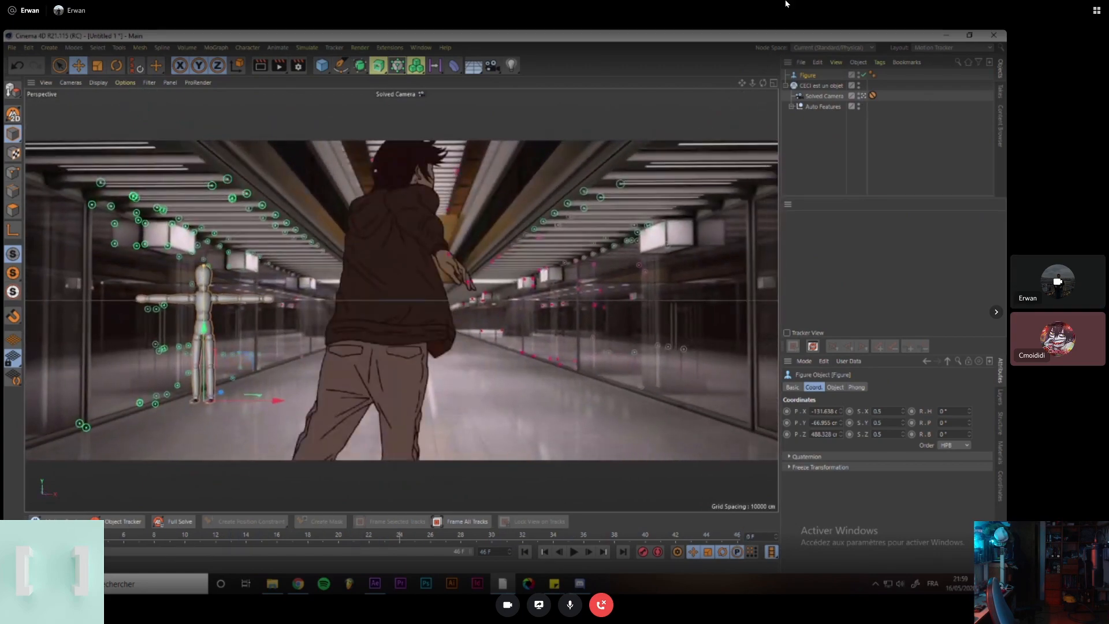
click(575, 553)
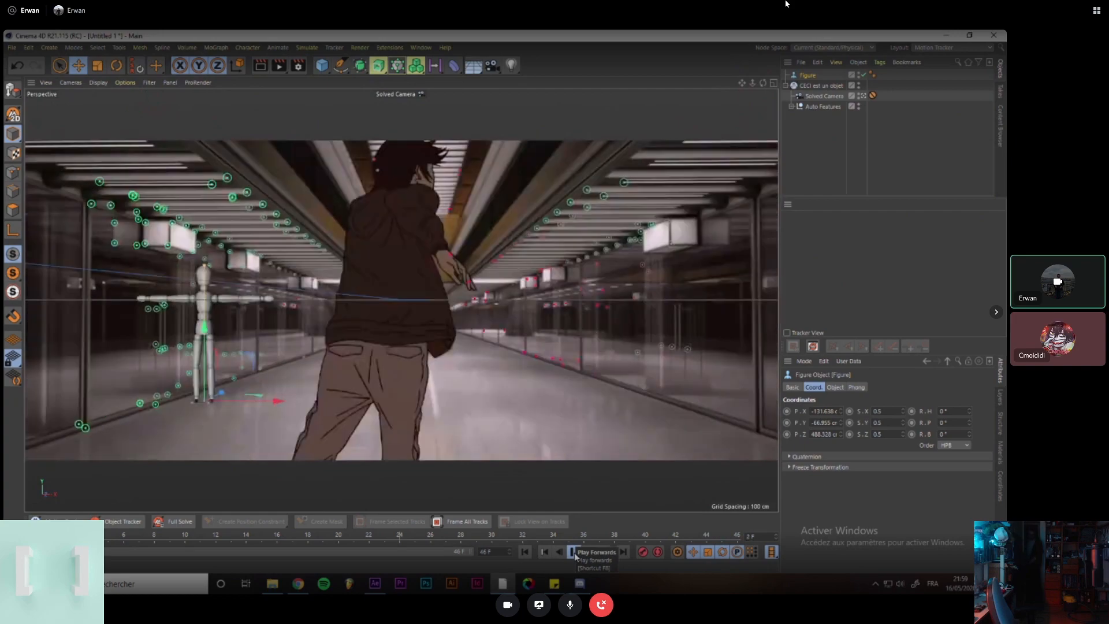
click(575, 552)
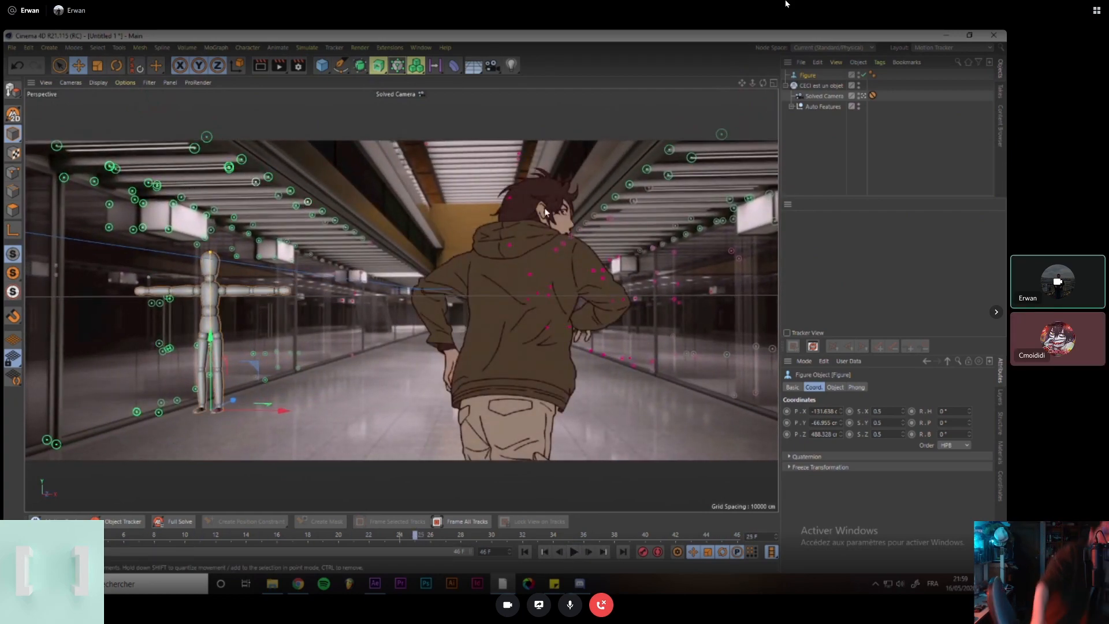
drag(414, 535, 32, 535)
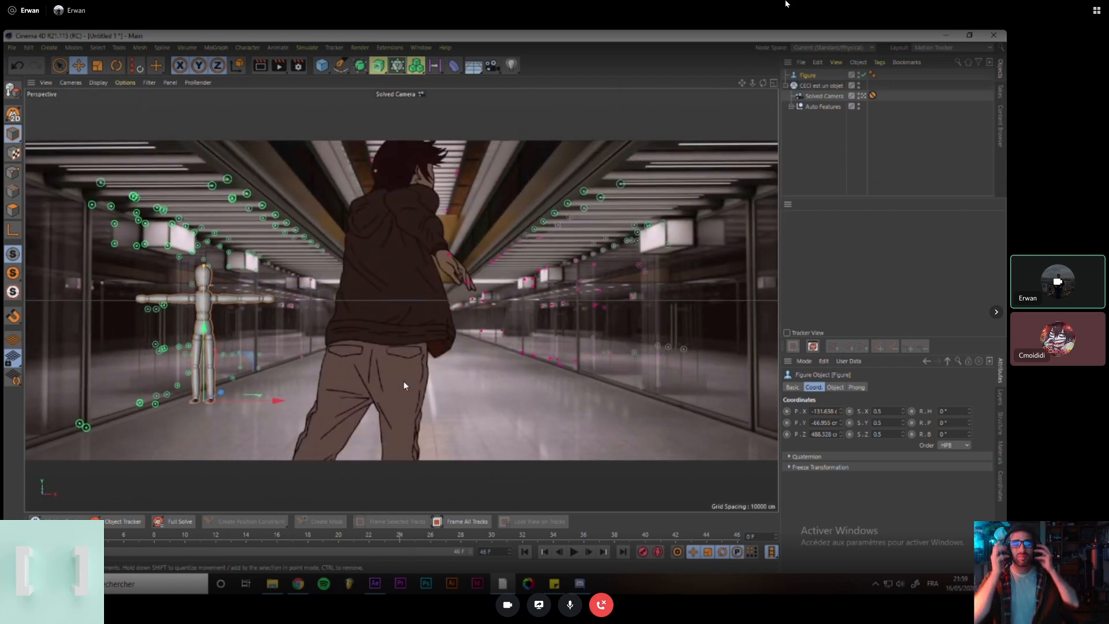
Deselect the figure, leave the solved camera view, and add a cube to the scene.
click(815, 158)
click(864, 95)
drag(411, 323, 443, 333)
click(322, 65)
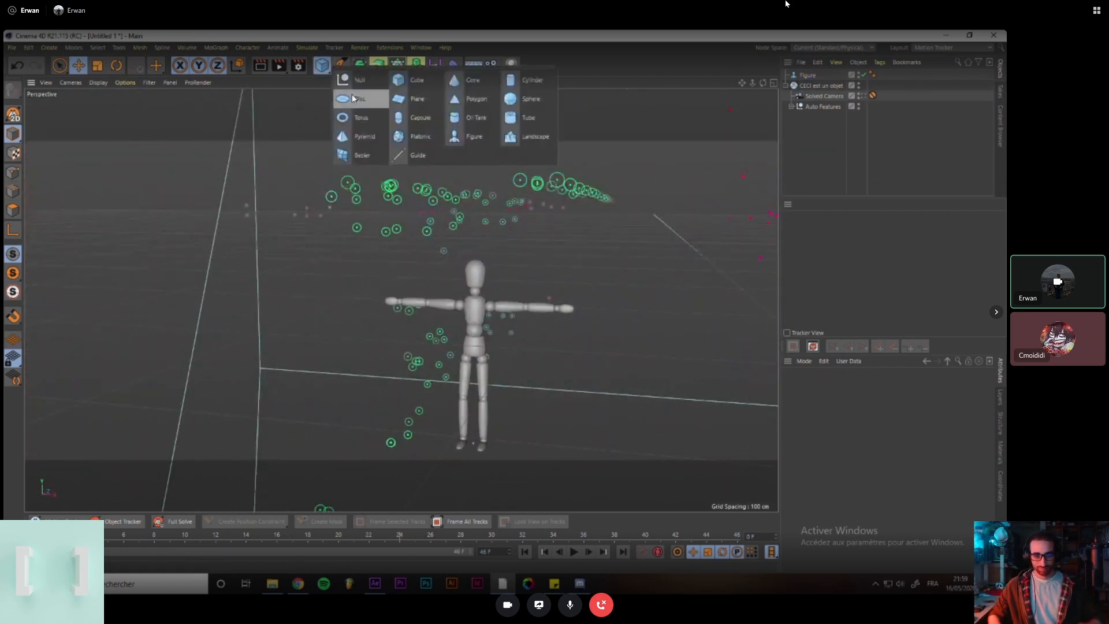
click(398, 79)
drag(403, 292, 422, 337)
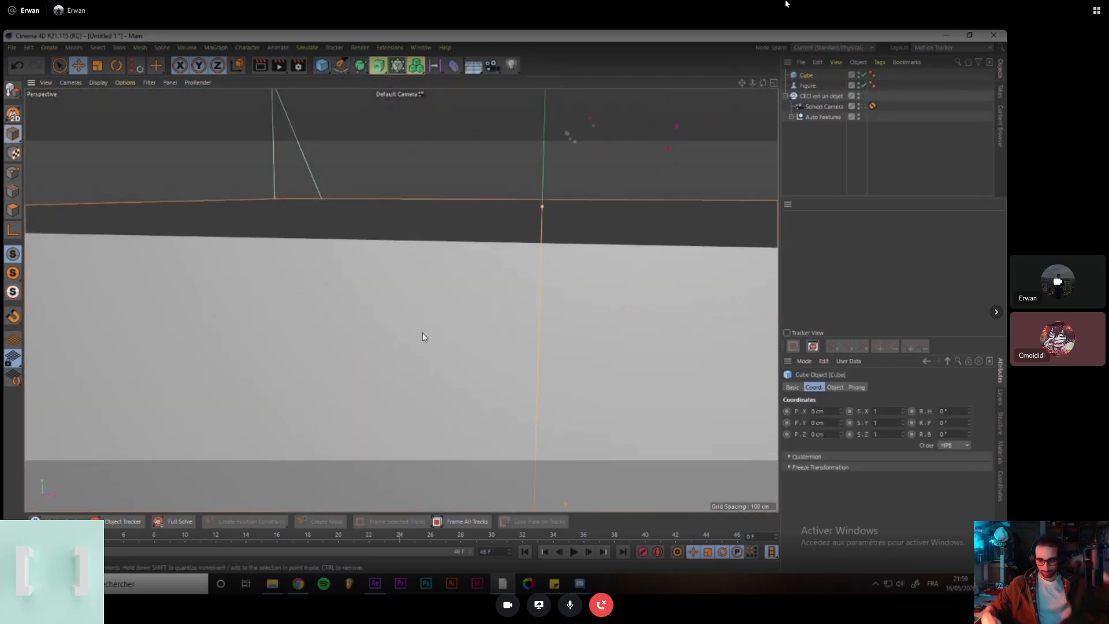
Flatten the cube into a panel about 147 by 241 cm along the left wall's track points and view it through the solved camera.
scroll(422, 334, down, 6)
drag(523, 386, 41, 287)
drag(210, 300, 276, 293)
drag(178, 222, 179, 243)
drag(196, 300, 341, 292)
click(861, 107)
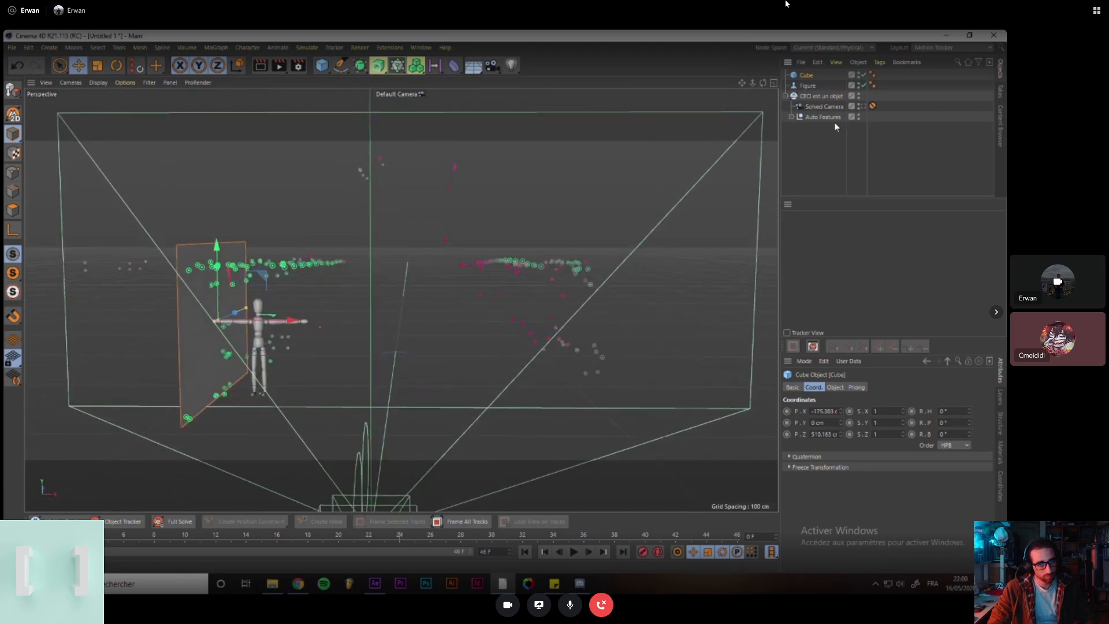
Switch to the Standard layout, create a new material, and enable its Transparency channel with the Glass refraction preset.
click(923, 49)
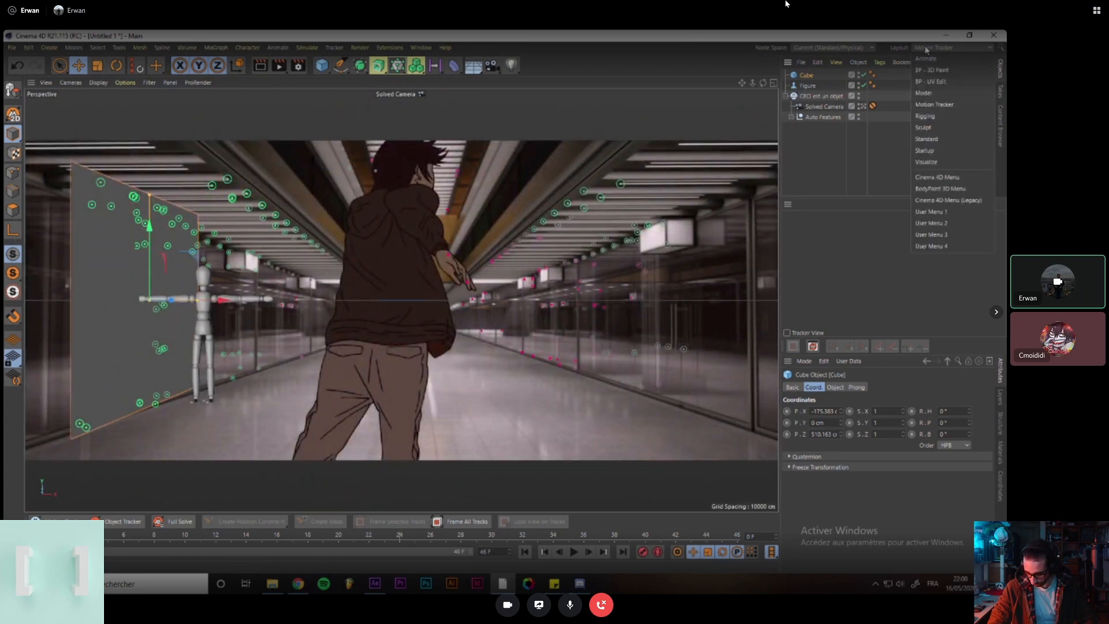
click(928, 140)
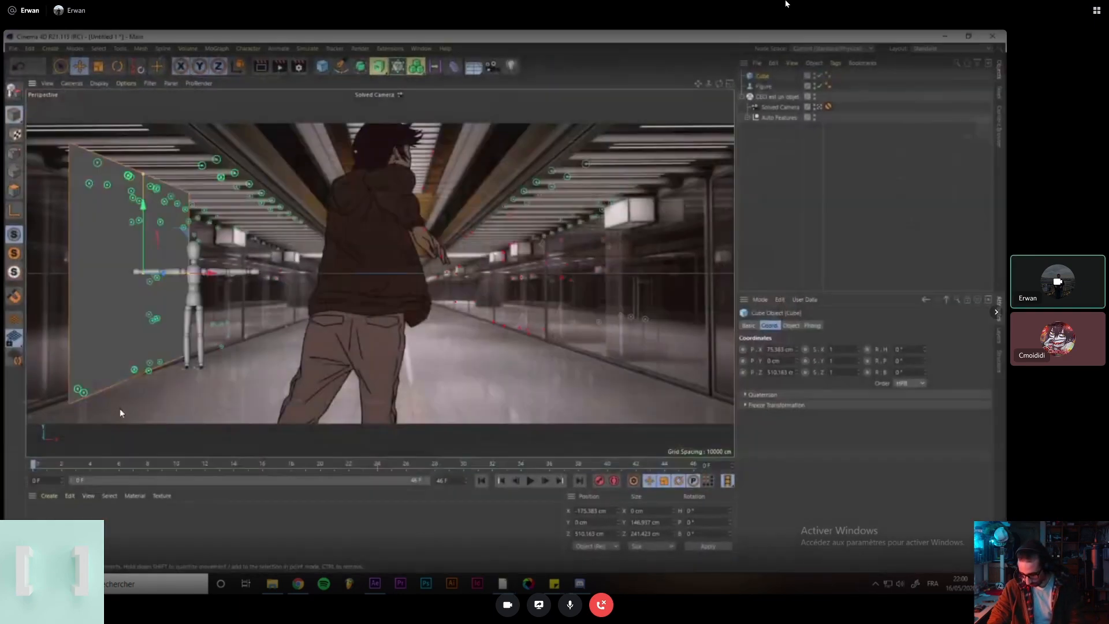
click(48, 497)
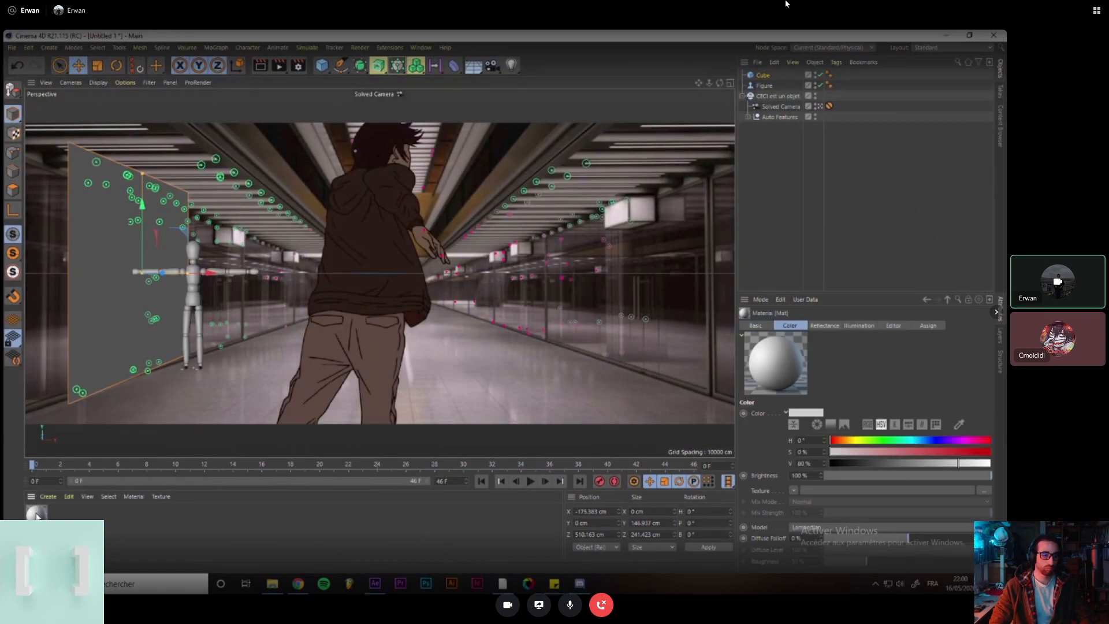
double_click(36, 512)
click(189, 259)
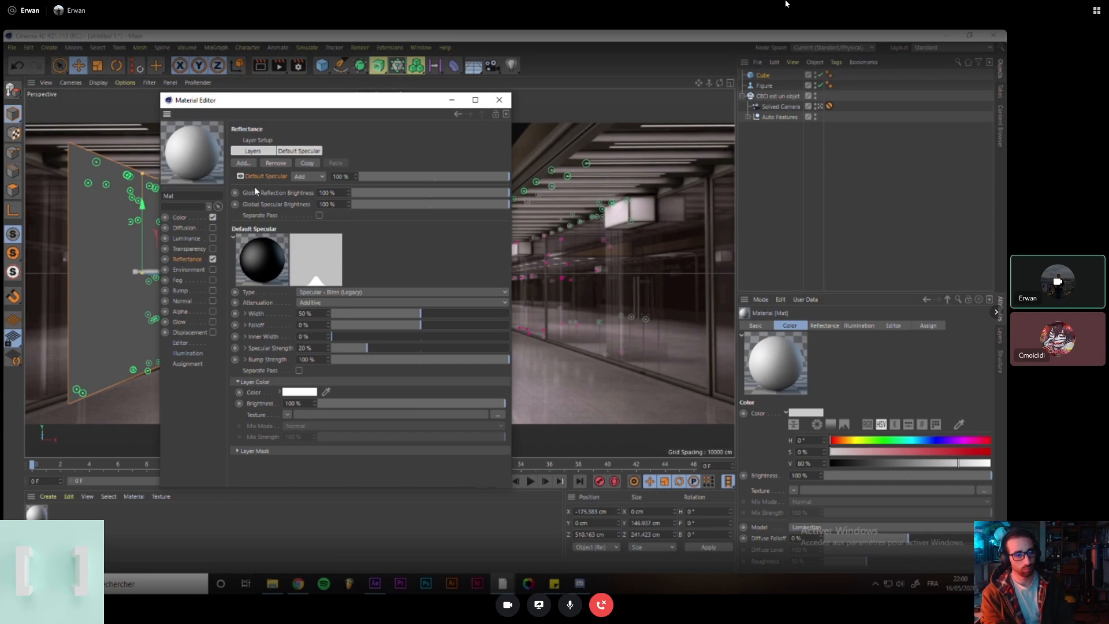
click(192, 248)
click(213, 248)
drag(298, 104, 501, 120)
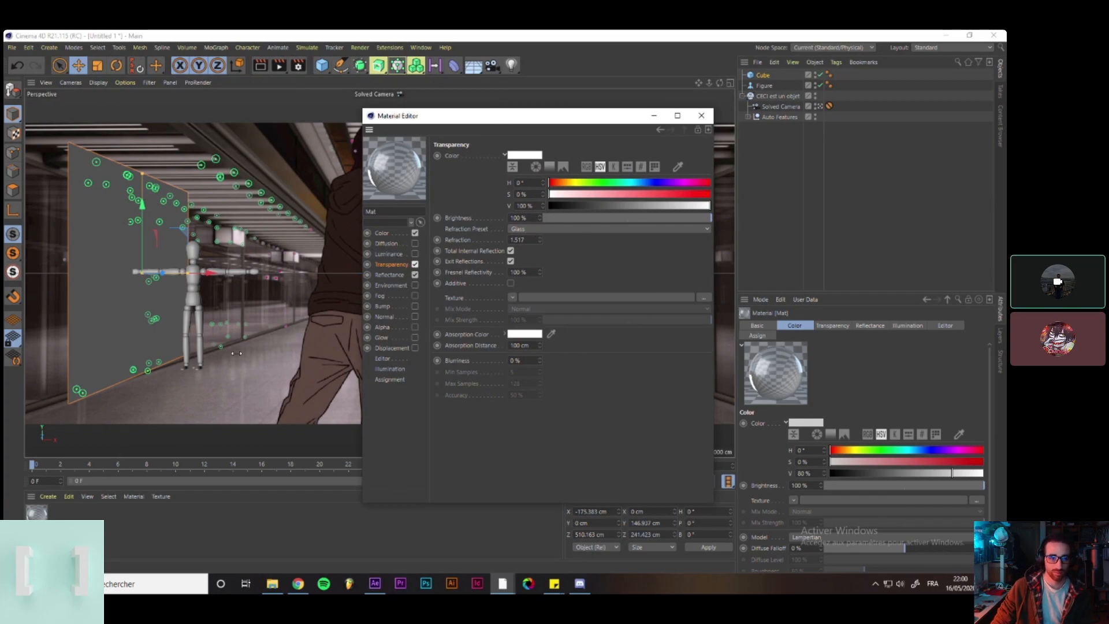
Apply the glass material to the wall panel, close its editor, and check the result with a view render and timeline scrub.
drag(36, 512, 97, 283)
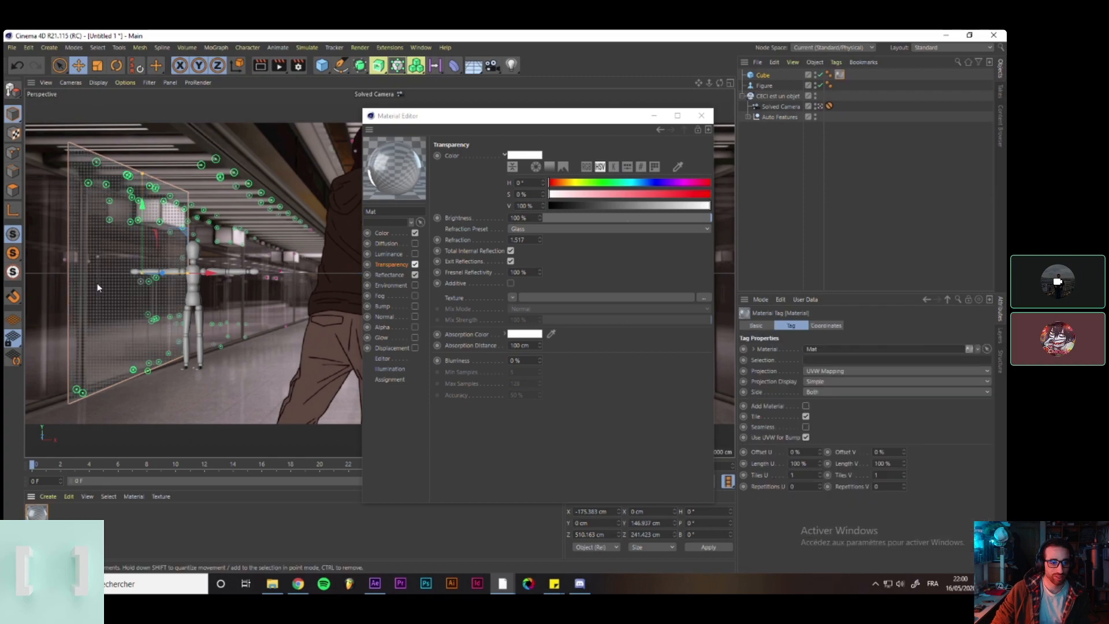
click(702, 116)
drag(67, 464, 8, 484)
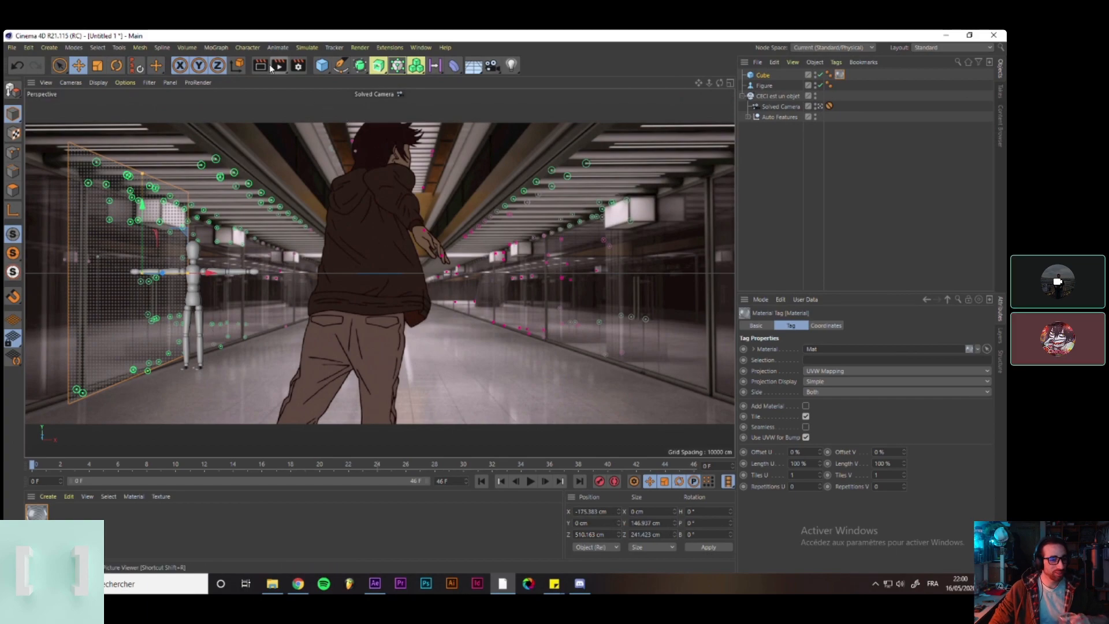
key(ctrl+r)
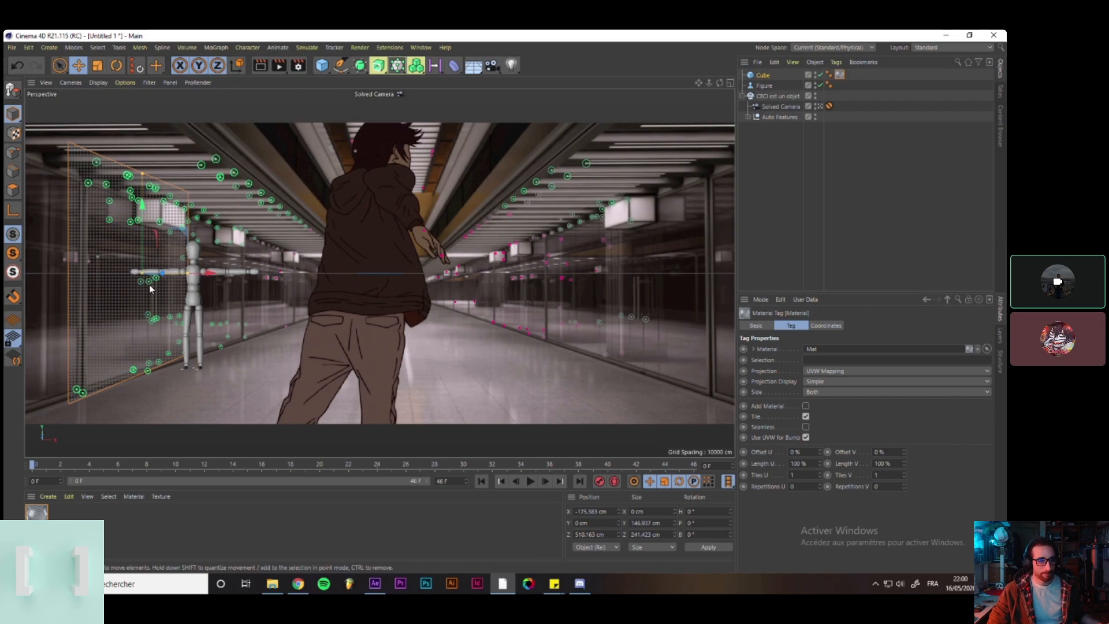
drag(65, 466, 609, 465)
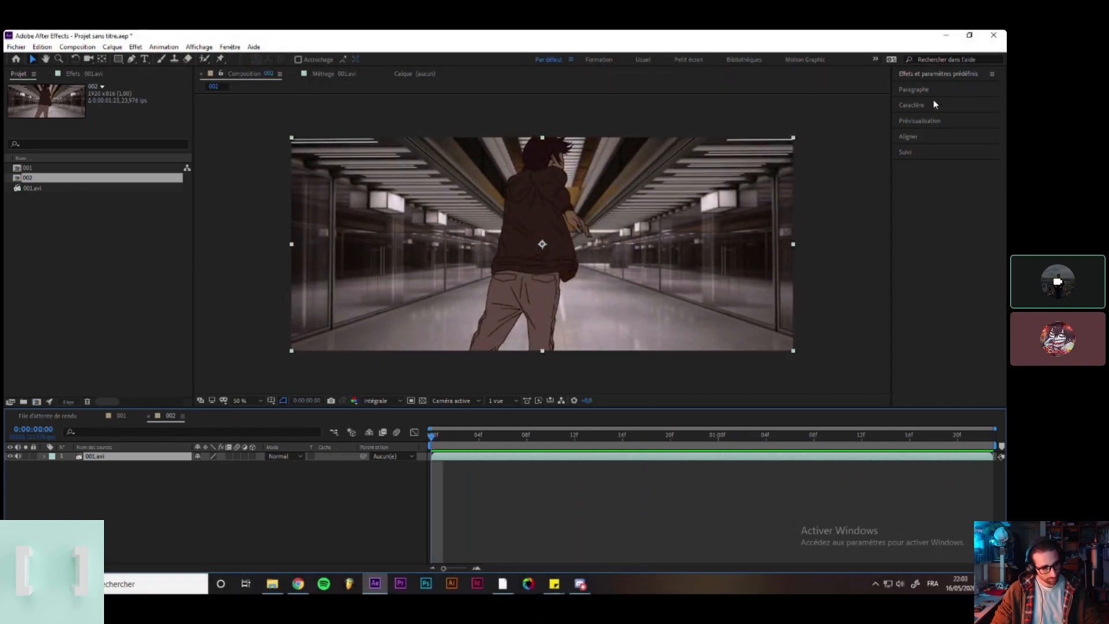
In After Effects, run the 3D camera tracker on 001.avi in composition 002 and create a null and camera from left-wall points.
click(935, 74)
click(938, 72)
click(921, 151)
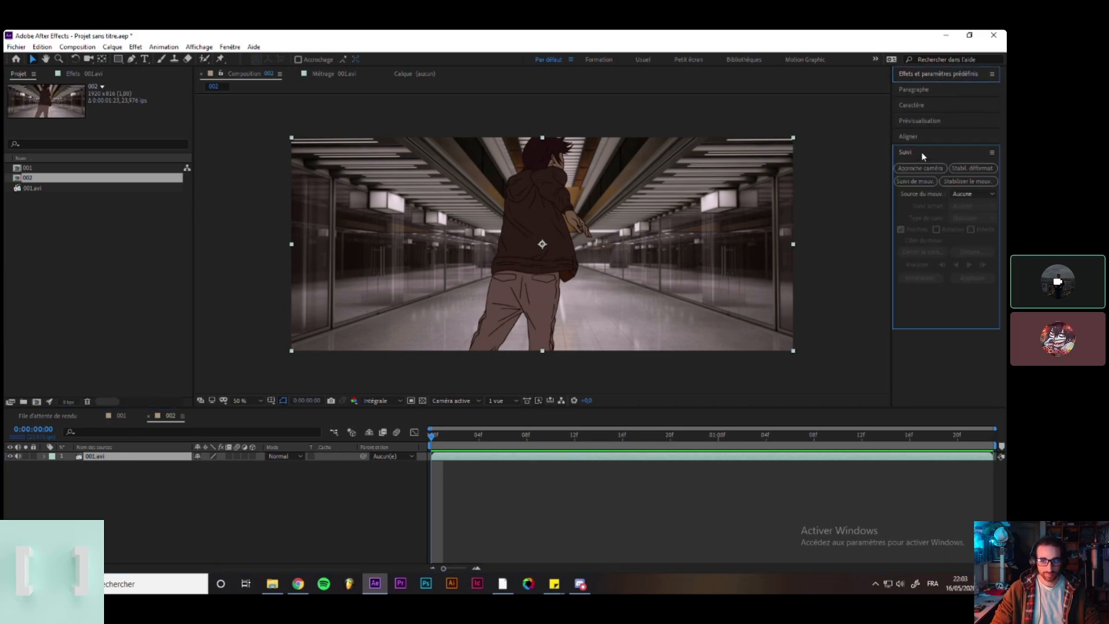
click(921, 168)
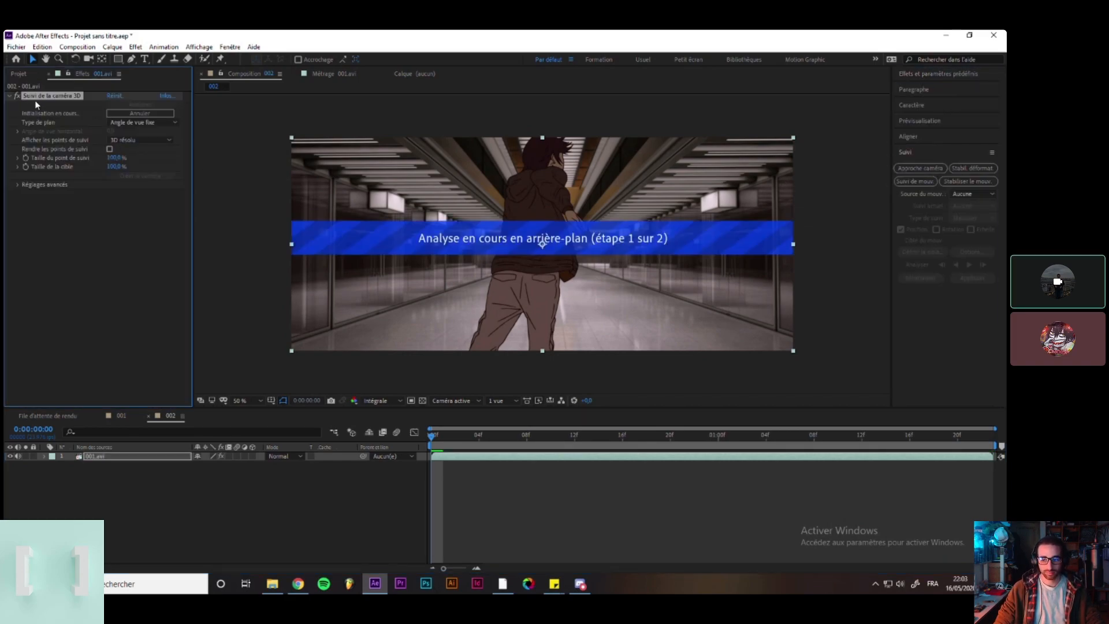
right_click(394, 234)
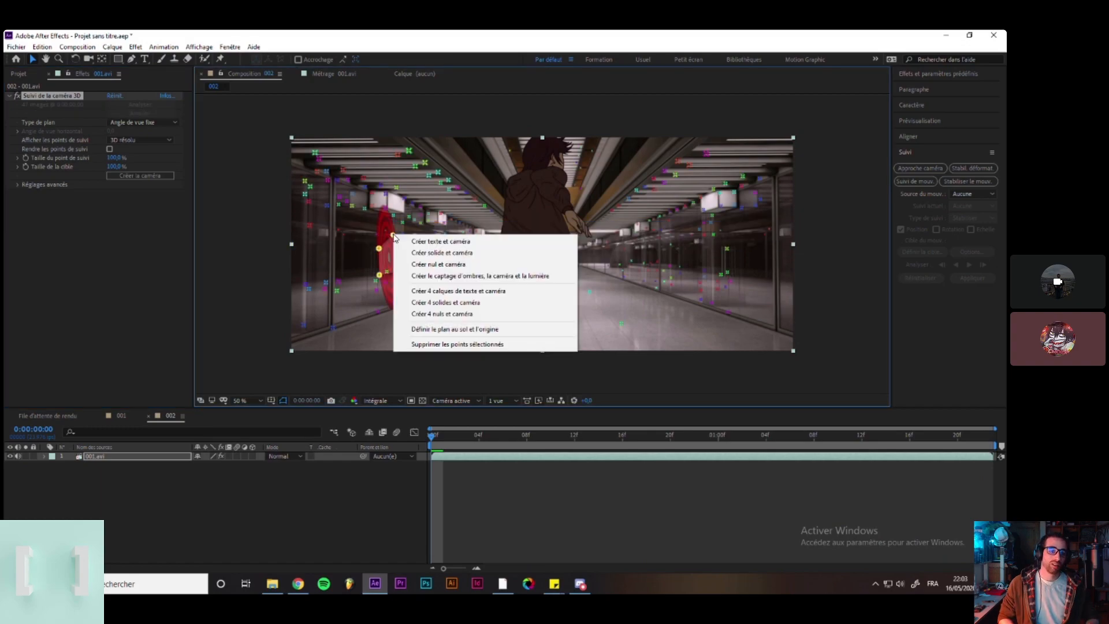
click(468, 265)
click(398, 532)
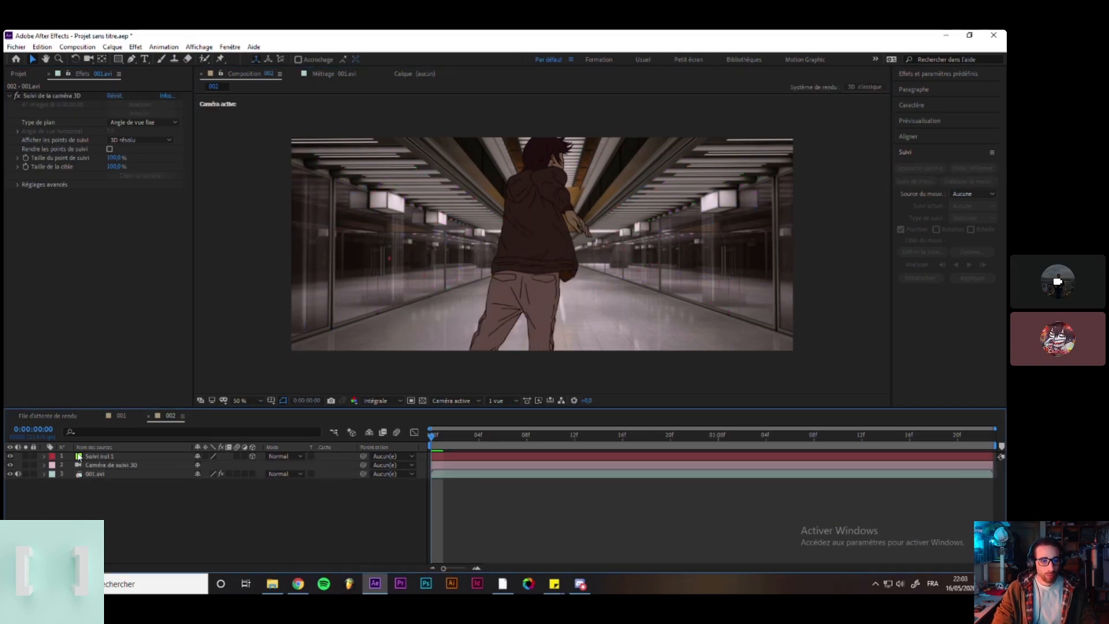
Select the tracking null and play back composition 002 to check that it follows the left wall.
click(104, 457)
key(space)
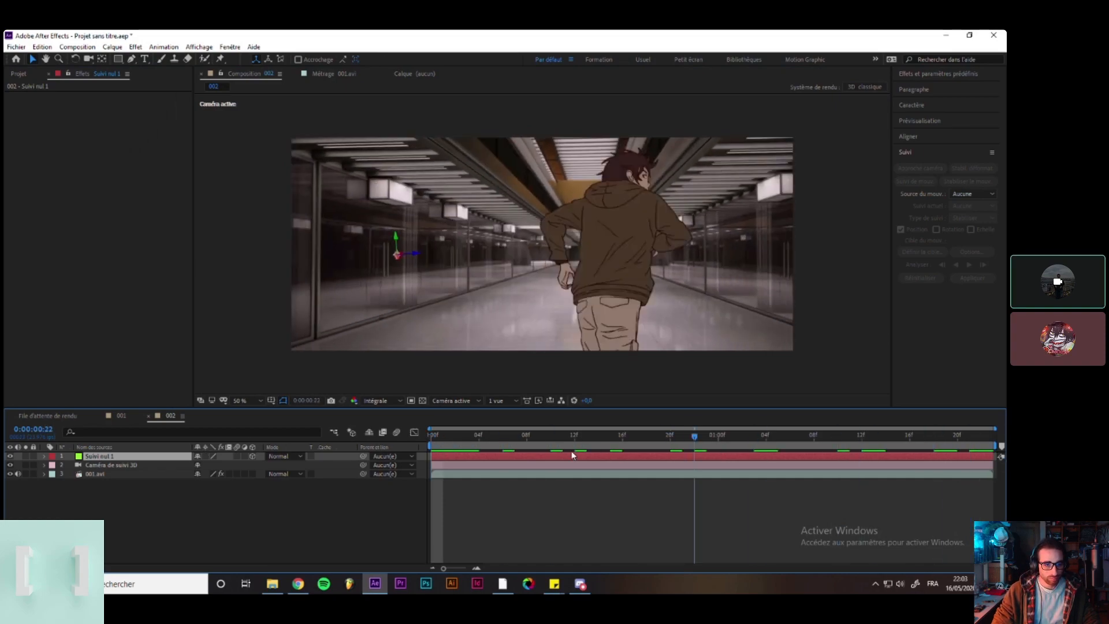
key(space)
Bring up the project's footage list and switch to the Chrome browser.
click(125, 509)
right_click(124, 509)
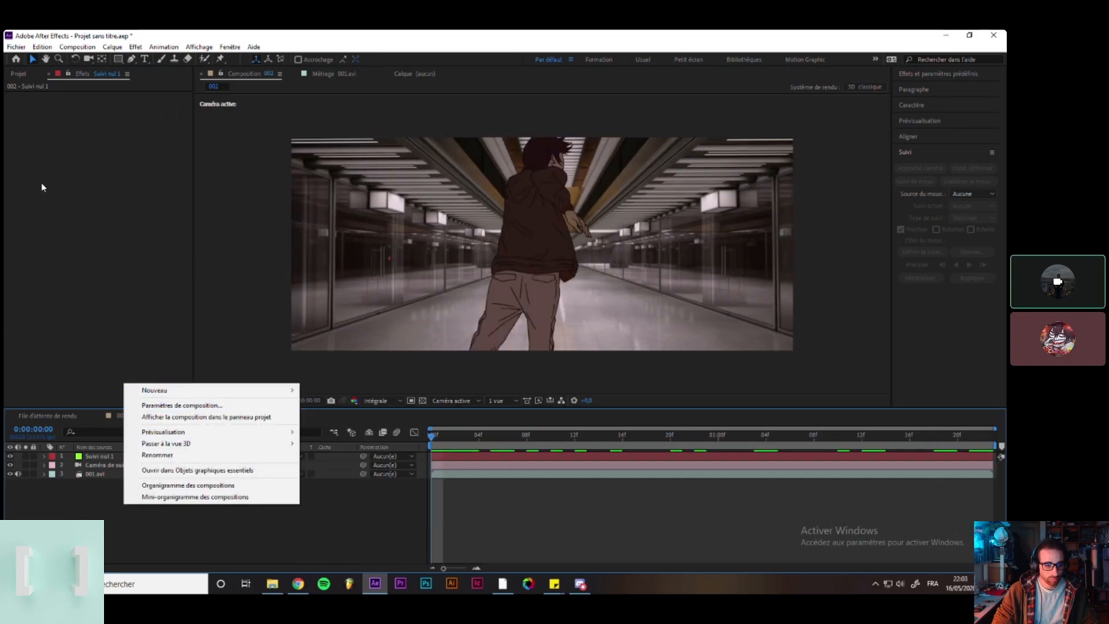
click(21, 78)
click(306, 590)
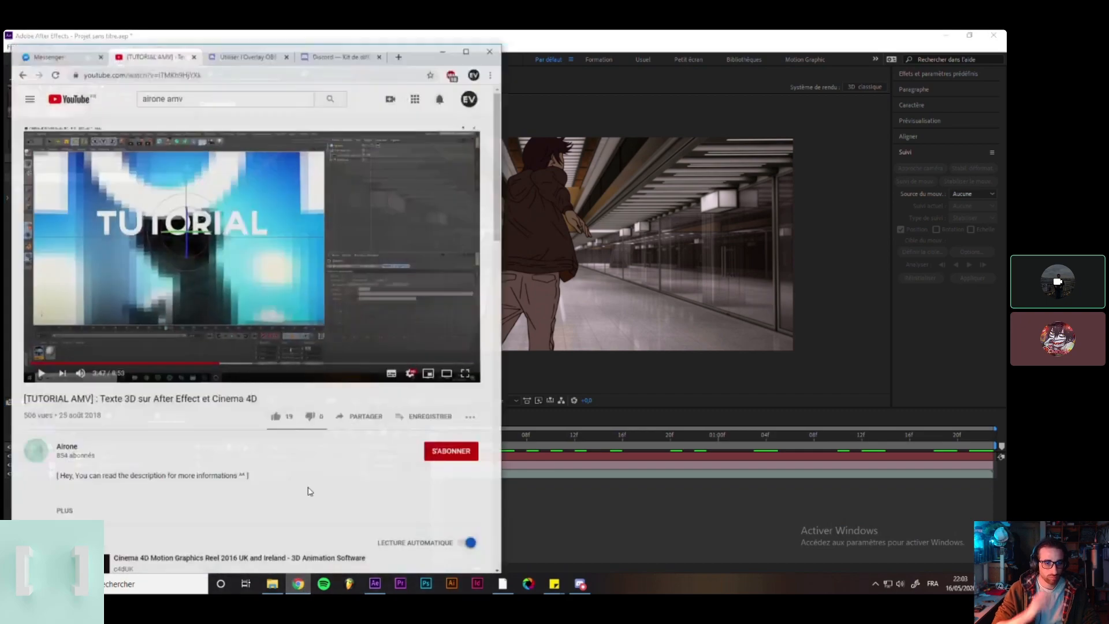
Add téléchargement.jpg below the tracking null, make it a 3D layer, and rotate and move it onto the left wall.
drag(49, 207, 117, 460)
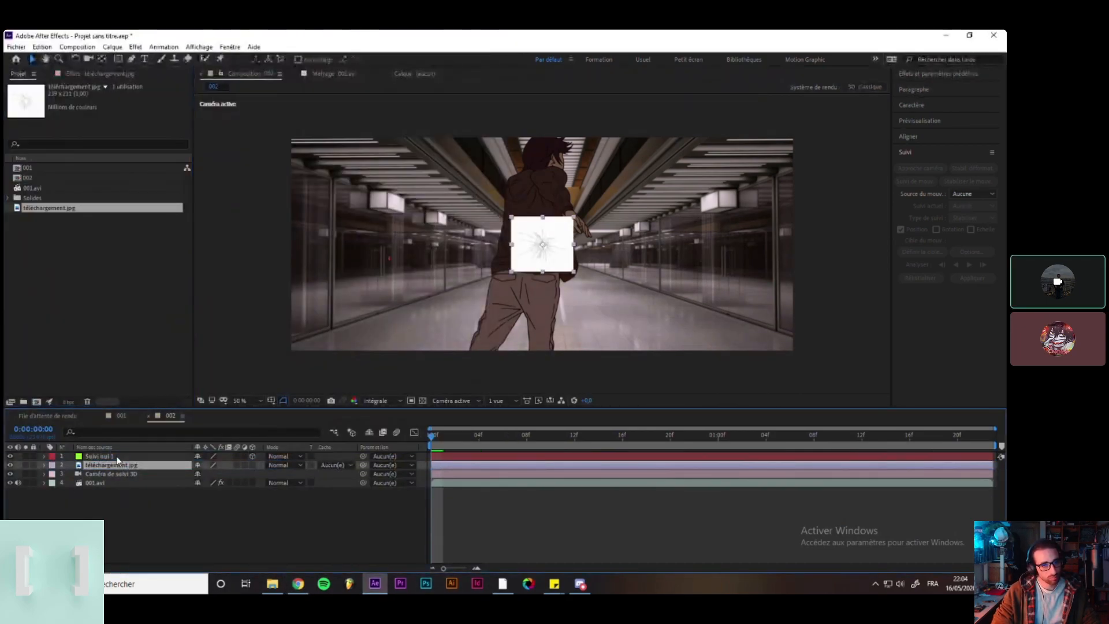
key(r)
click(254, 466)
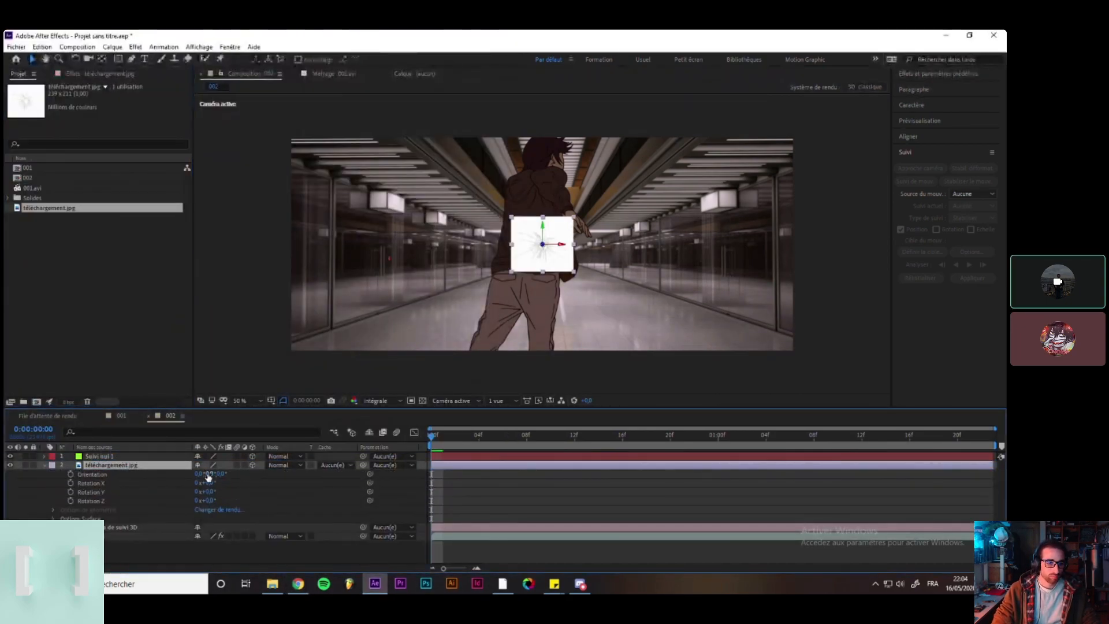
drag(207, 475, 128, 268)
drag(537, 251, 359, 251)
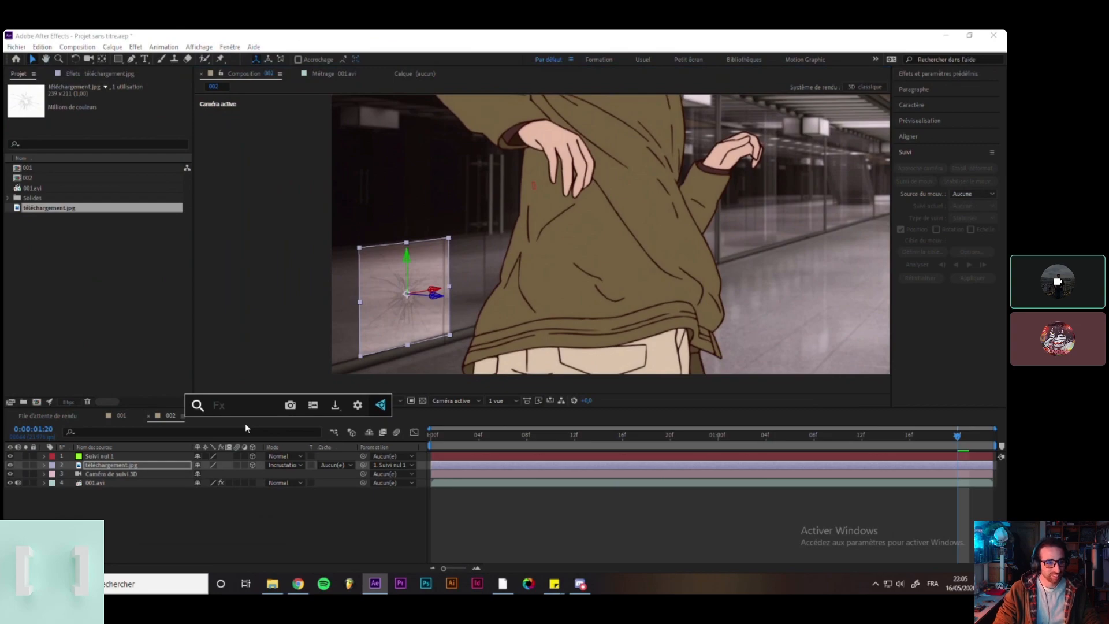
Apply the Courbes effect to téléchargement.jpg, lower its midtones and white point to darken it, and play back the composition.
text(incr)
key(Return)
click(85, 74)
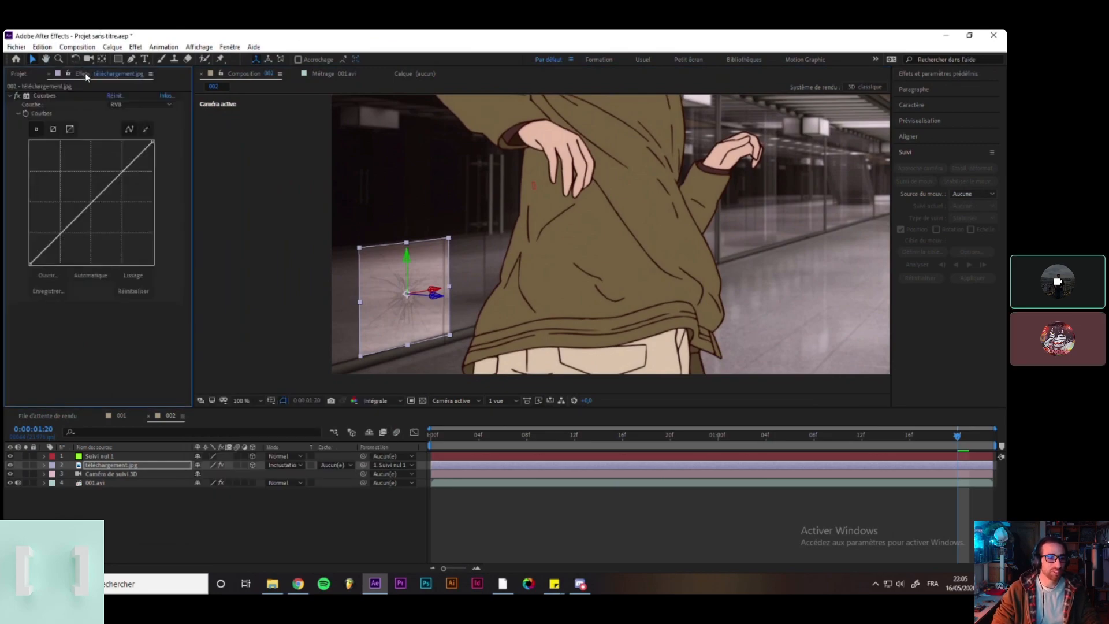
drag(72, 224, 82, 250)
drag(153, 142, 158, 204)
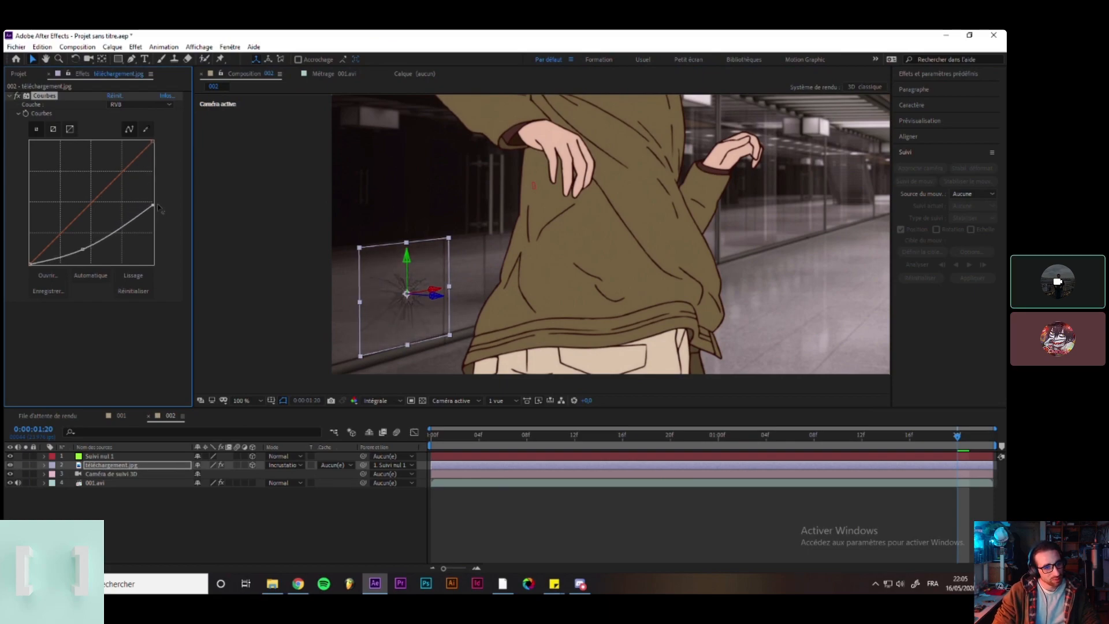
drag(88, 249, 95, 256)
click(458, 491)
key(space)
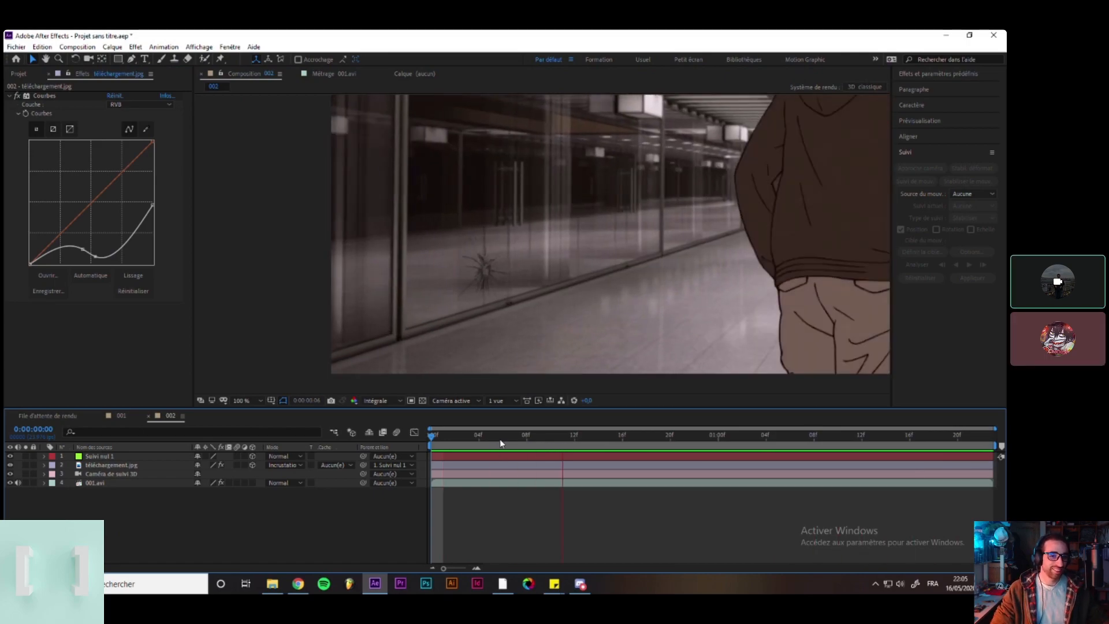
Return composition 002 to its start, fit the whole frame in the viewer, and play back the cracked-glass shot.
key(space)
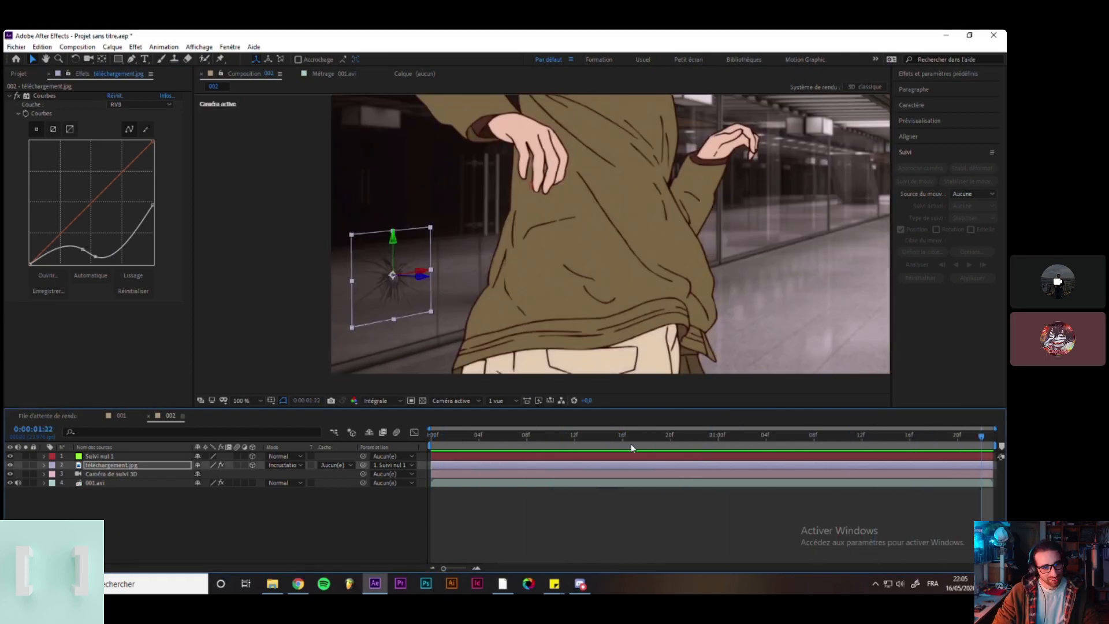
drag(631, 445, 434, 448)
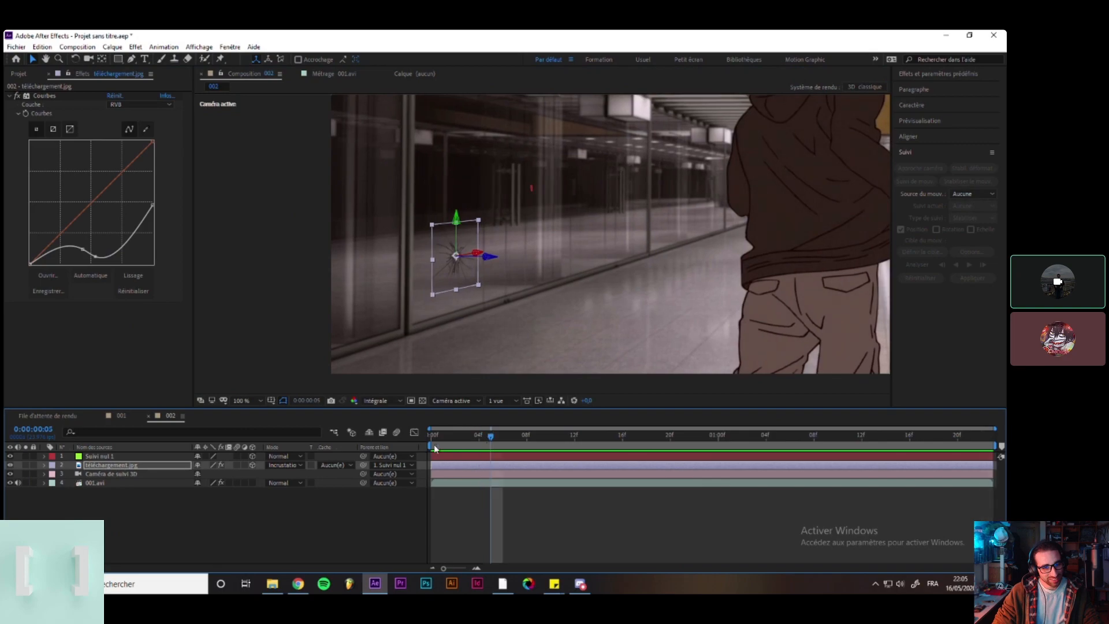
click(103, 468)
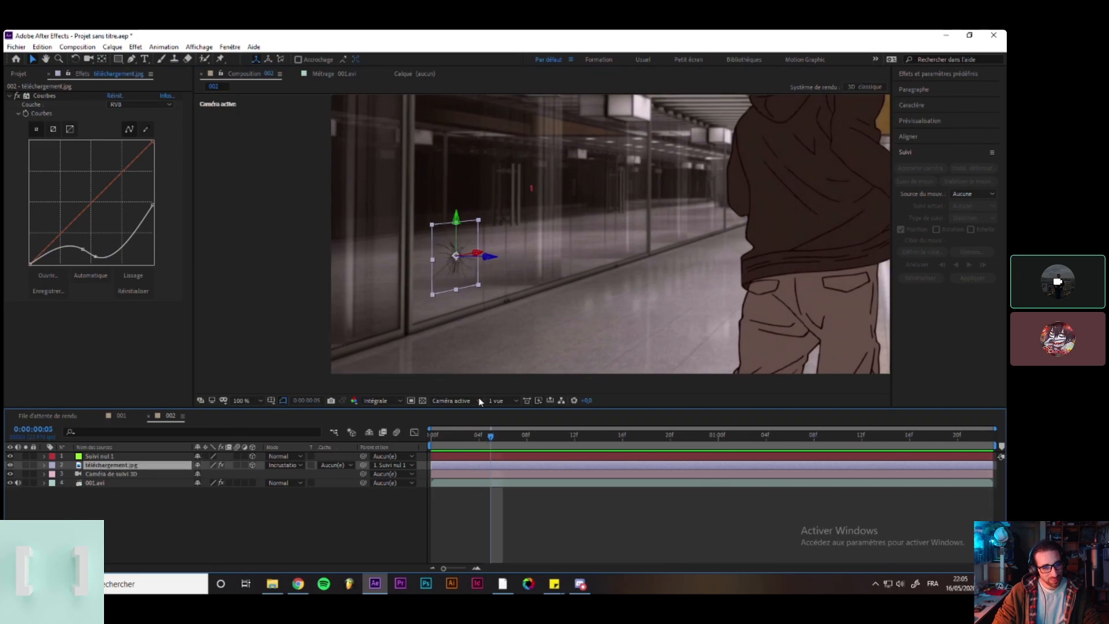
drag(480, 443, 429, 444)
click(524, 505)
scroll(609, 254, down, 1)
drag(609, 255, 440, 319)
key(space)
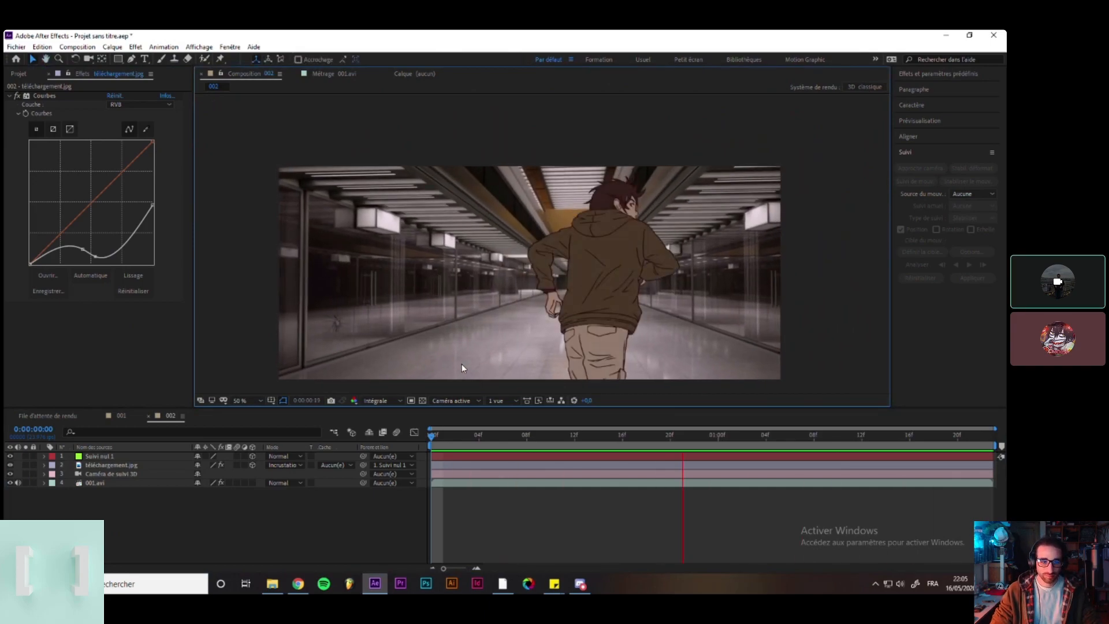
key(space)
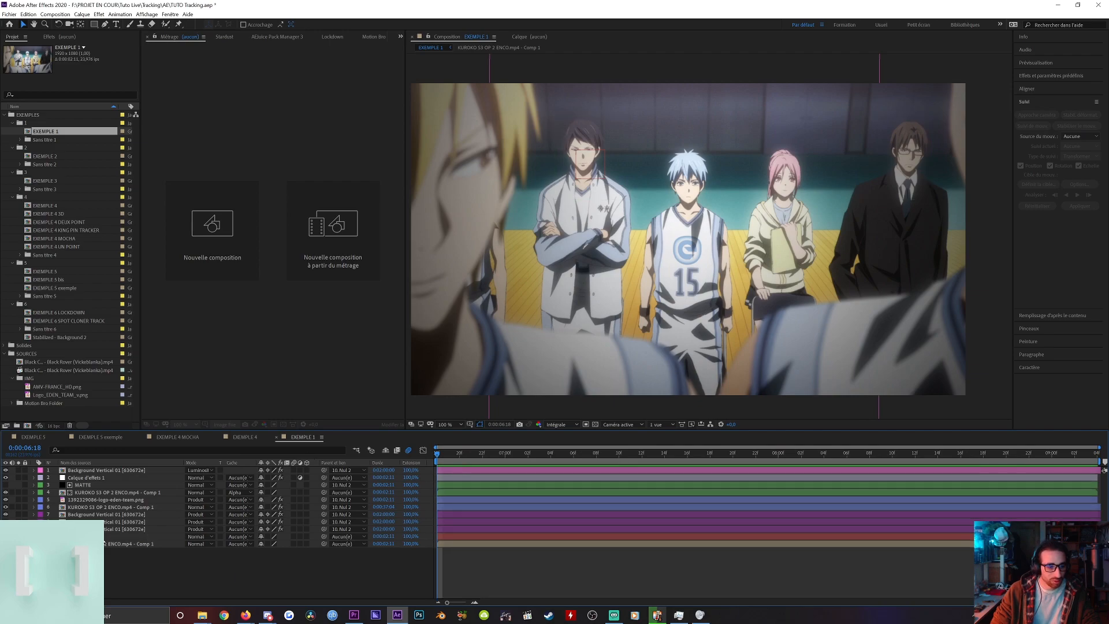
In EXEMPLE 1, rename the null layer just above the source video layer as TRACKING KUROKO.
click(85, 495)
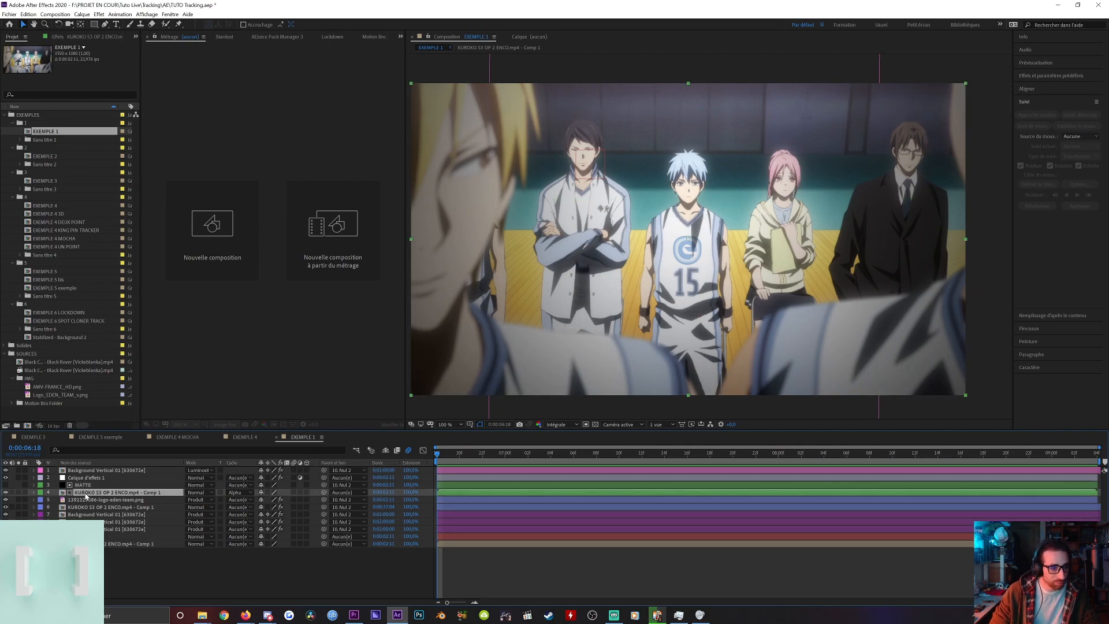
click(87, 500)
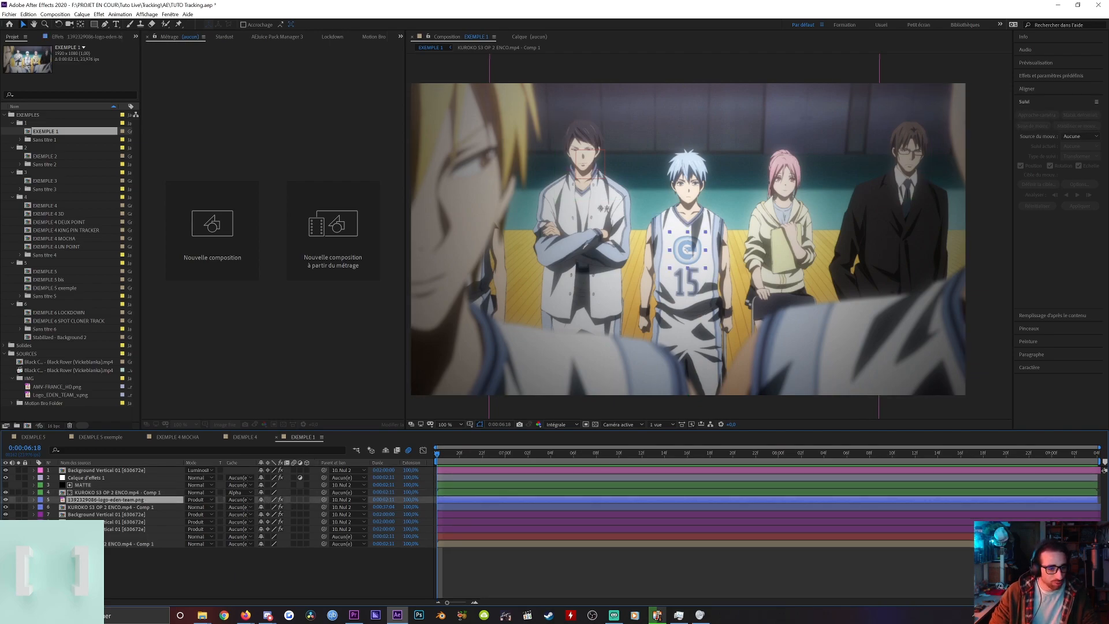
click(116, 536)
key(Caps_Lock)
key(Return)
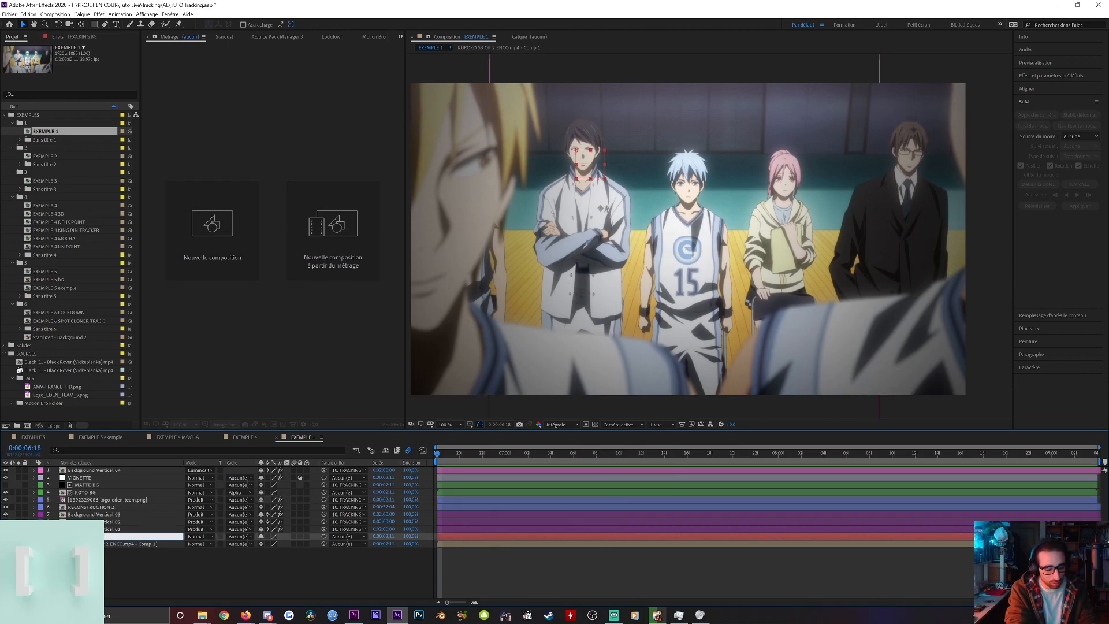
text(TRACKING KUROKO)
key(Caps_Lock)
key(Return)
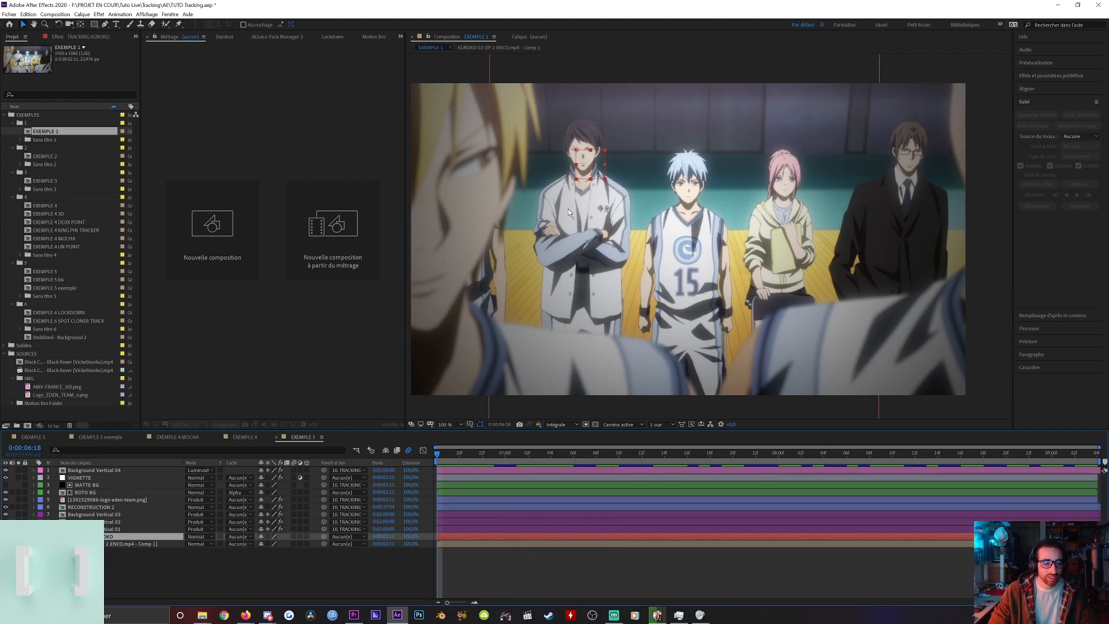
Open the source video layer of EXEMPLE 1 in its layer viewer and scrub to its start to examine both track points.
key(space)
right_click(523, 319)
mouse_move(555, 471)
click(679, 482)
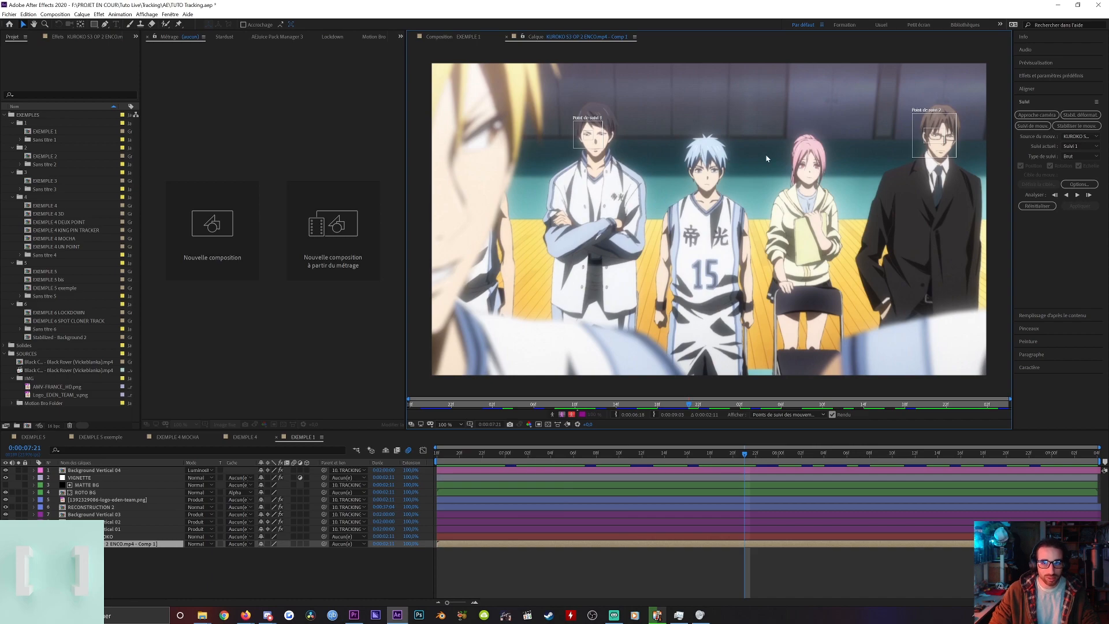
drag(766, 156, 718, 162)
drag(575, 407, 361, 406)
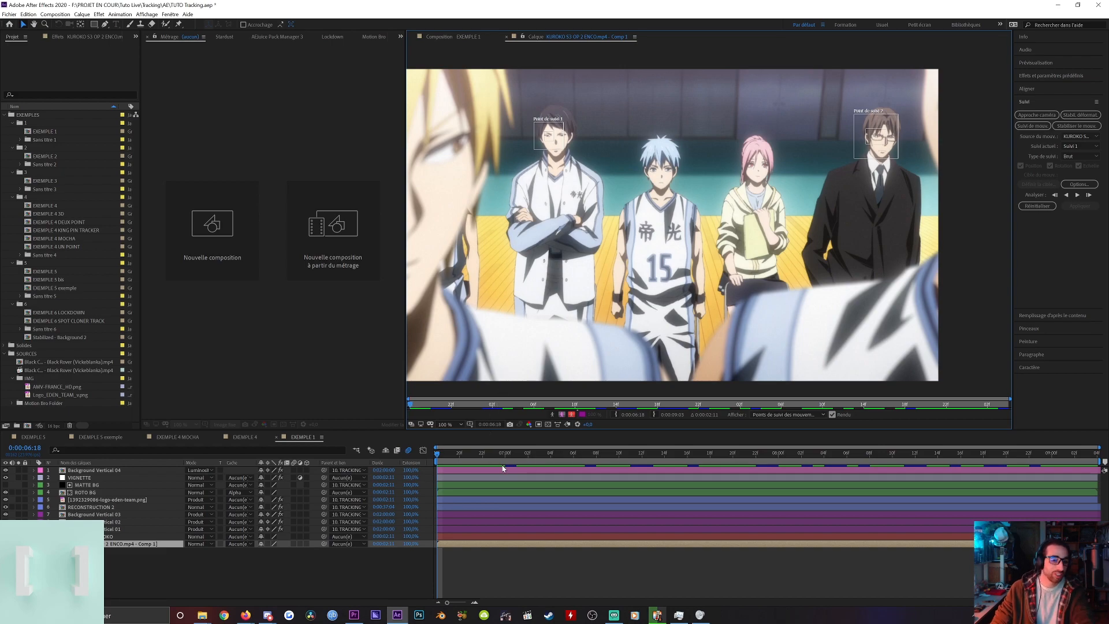
Return to the EXEMPLE 1 composition at 0:00:06:22 and display the effects of the logo layer on the jersey.
click(454, 36)
drag(441, 454, 469, 469)
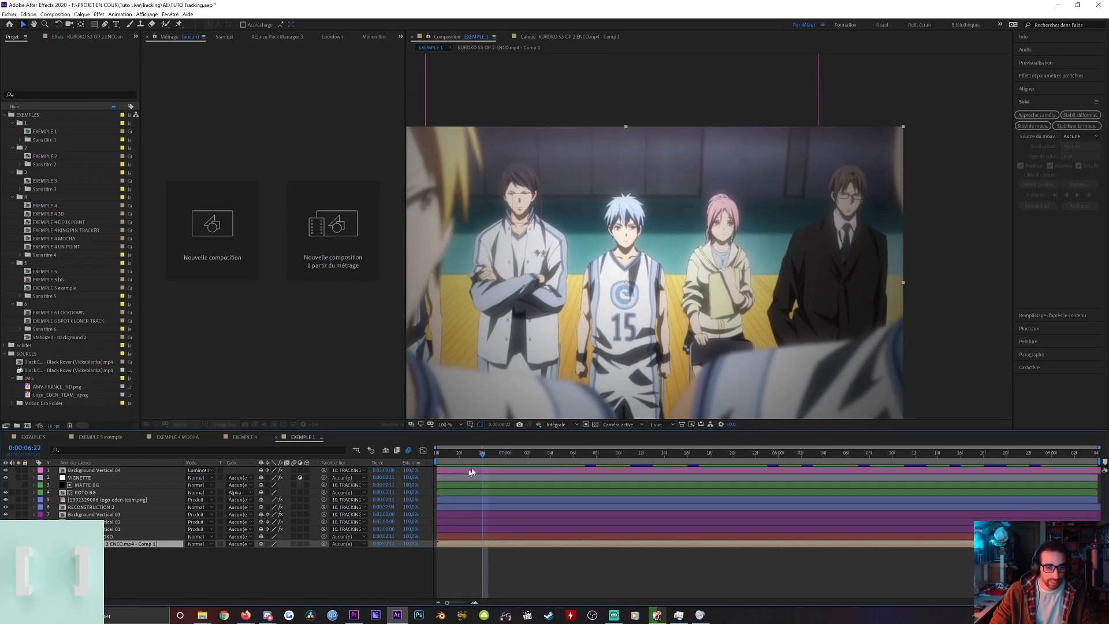
click(91, 500)
scroll(613, 318, up, 4)
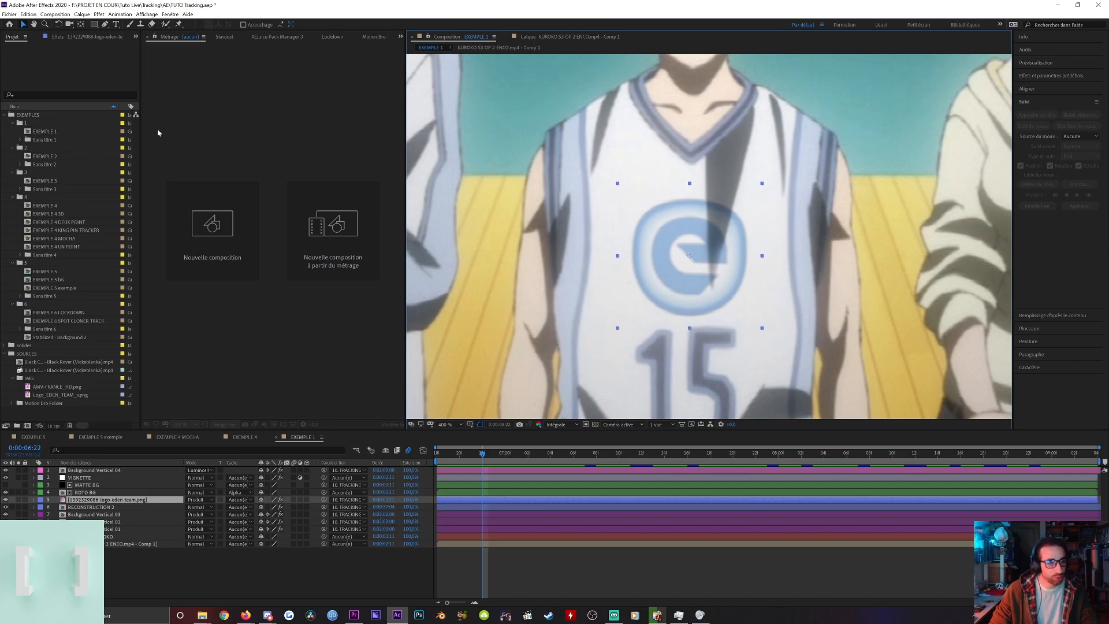
click(97, 37)
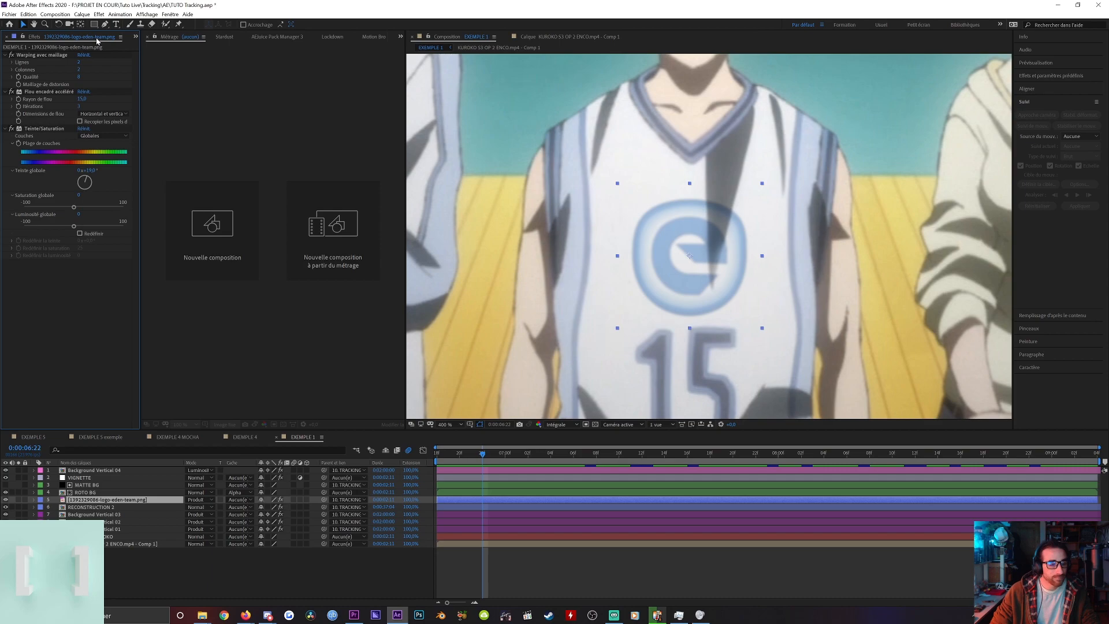
Switch the logo's Teinte/Saturation and Warping avec maillage effects off and on to compare its look on the jersey.
click(11, 129)
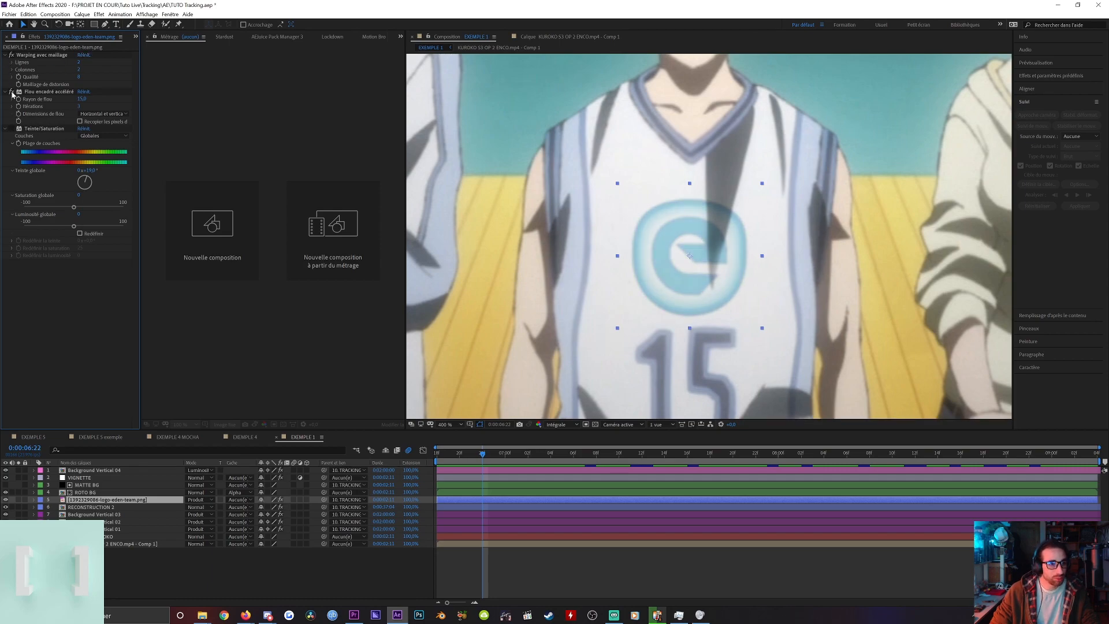
click(12, 56)
click(12, 56)
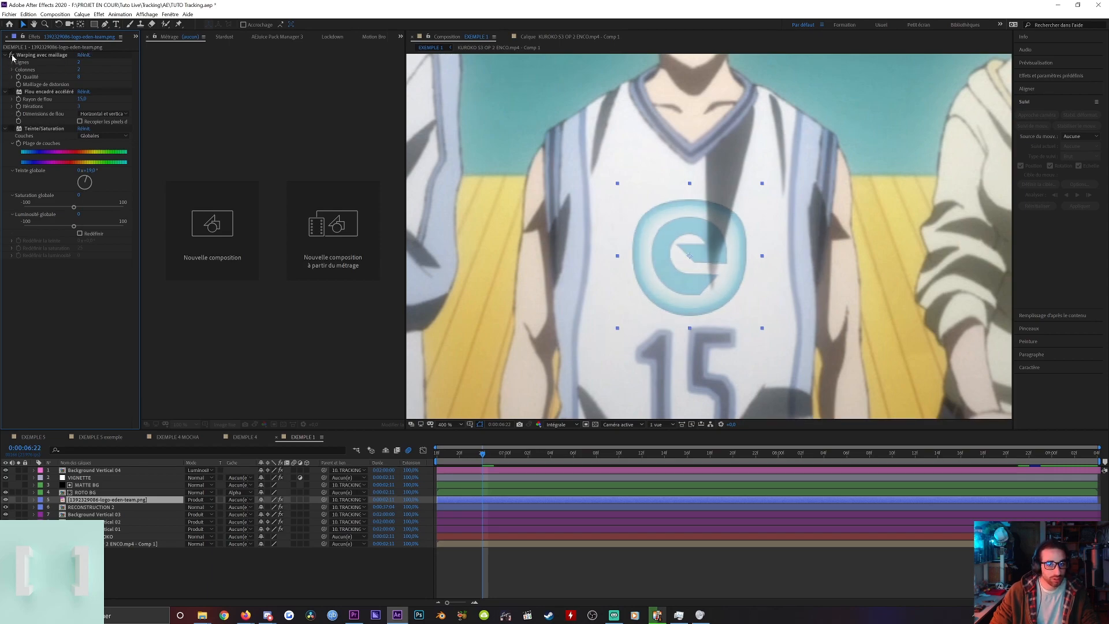
click(11, 55)
click(11, 55)
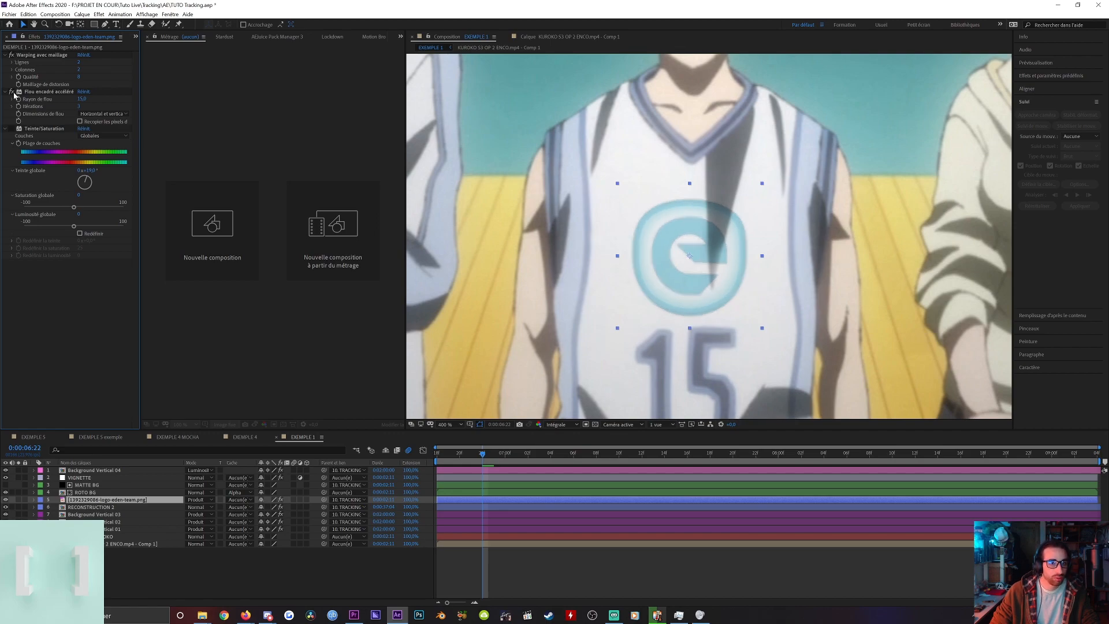
click(12, 129)
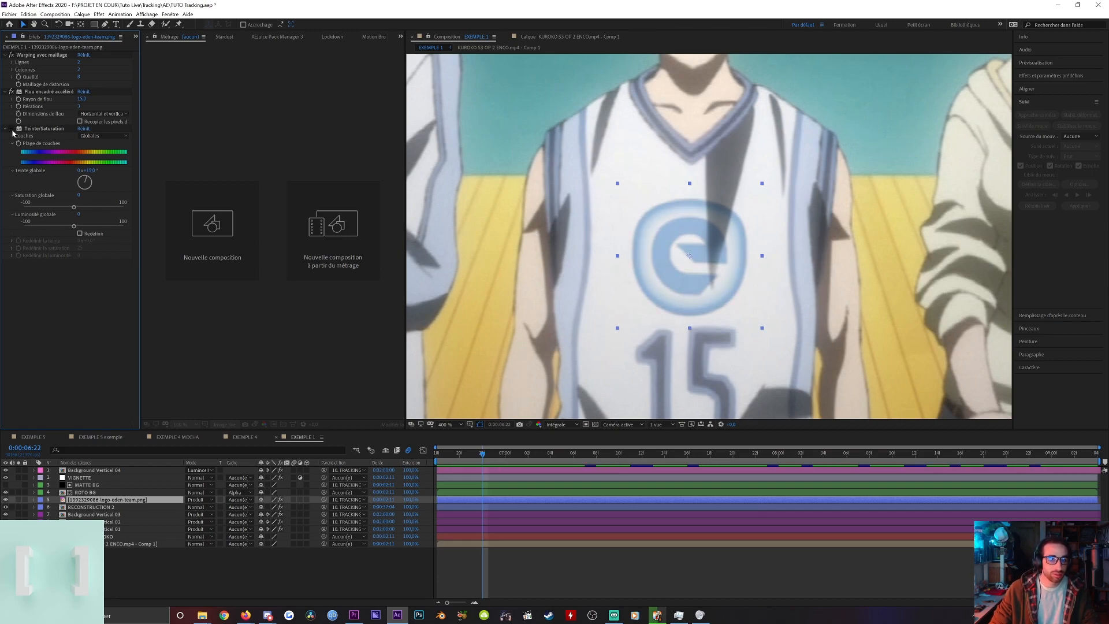
click(12, 129)
Deselect the logo and play back EXEMPLE 1 from near its start to check how it follows the jersey.
scroll(643, 289, down, 2)
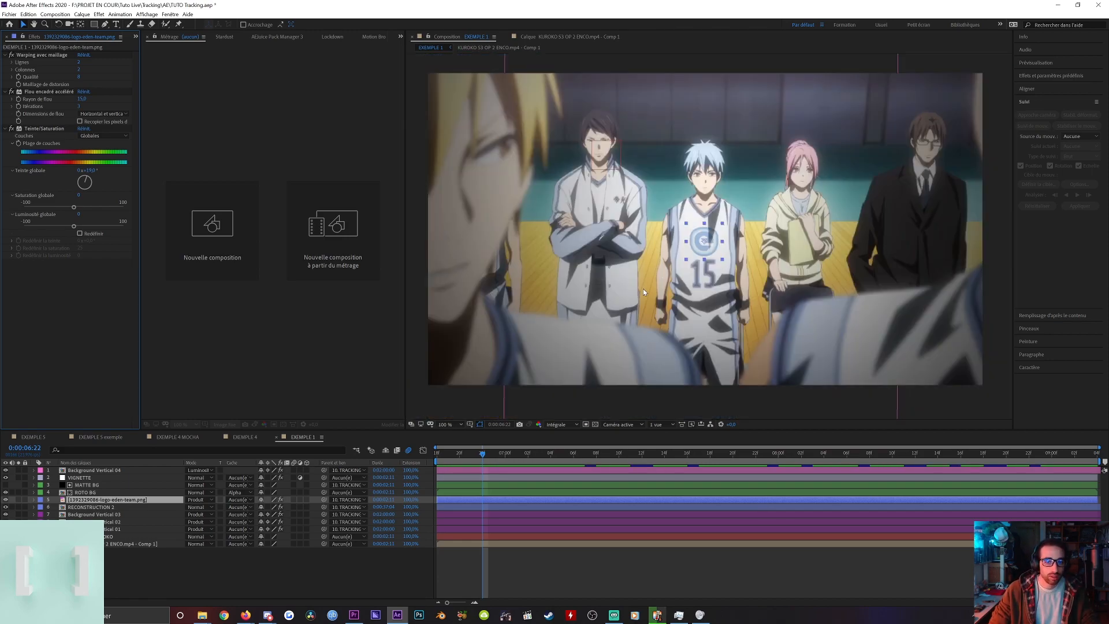
click(588, 570)
click(460, 454)
key(space)
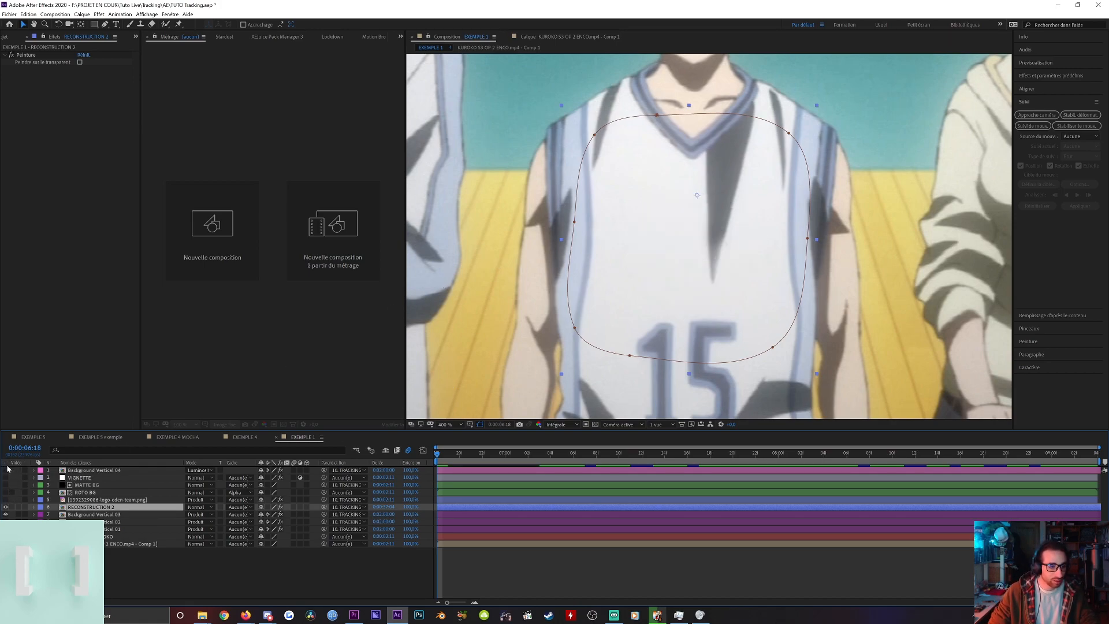
Hide the Background Vertical 04 layer, and show and collapse the keyframes of RECONSTRUCTION 2.
click(7, 470)
key(comma)
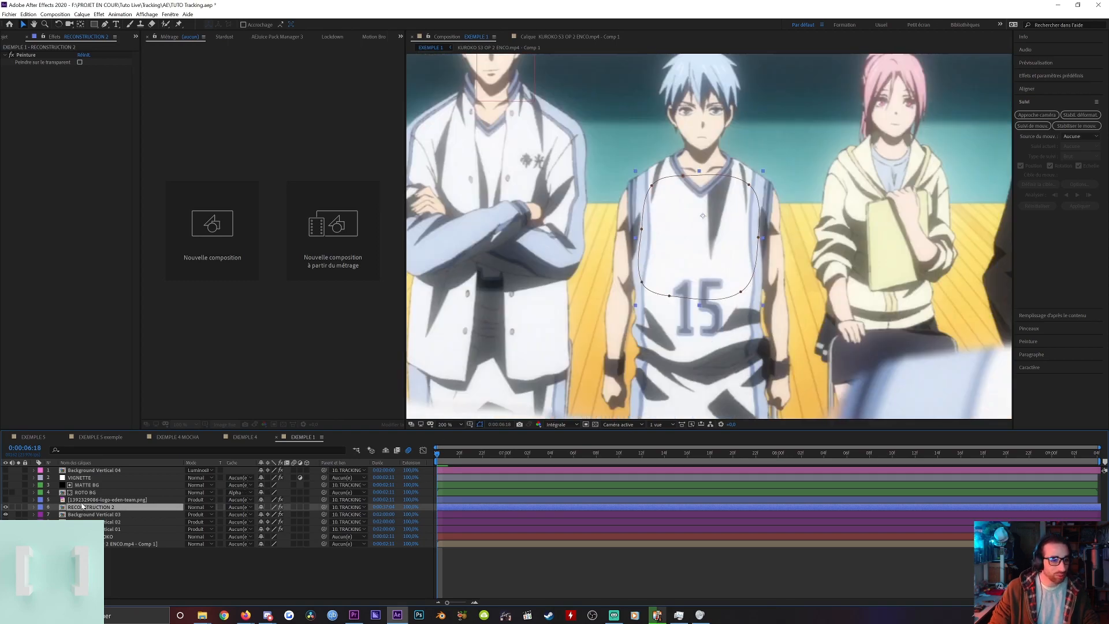
key(u)
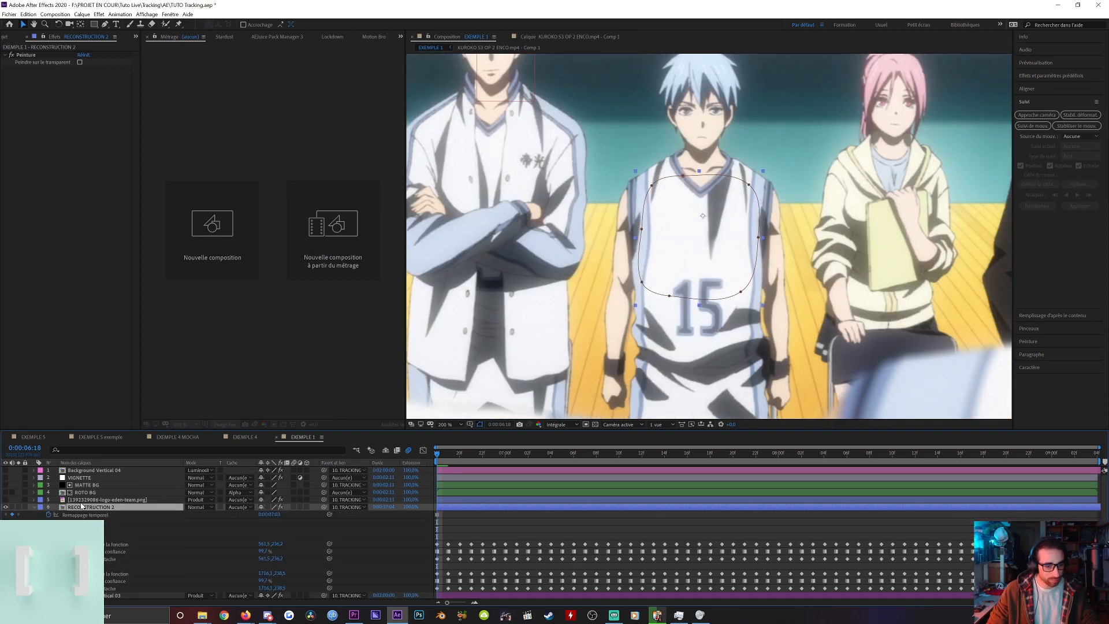
key(u)
Isolate RECONSTRUCTION 2 to inspect the painted jersey patch, and restore the view of the other layers.
click(18, 507)
key(period)
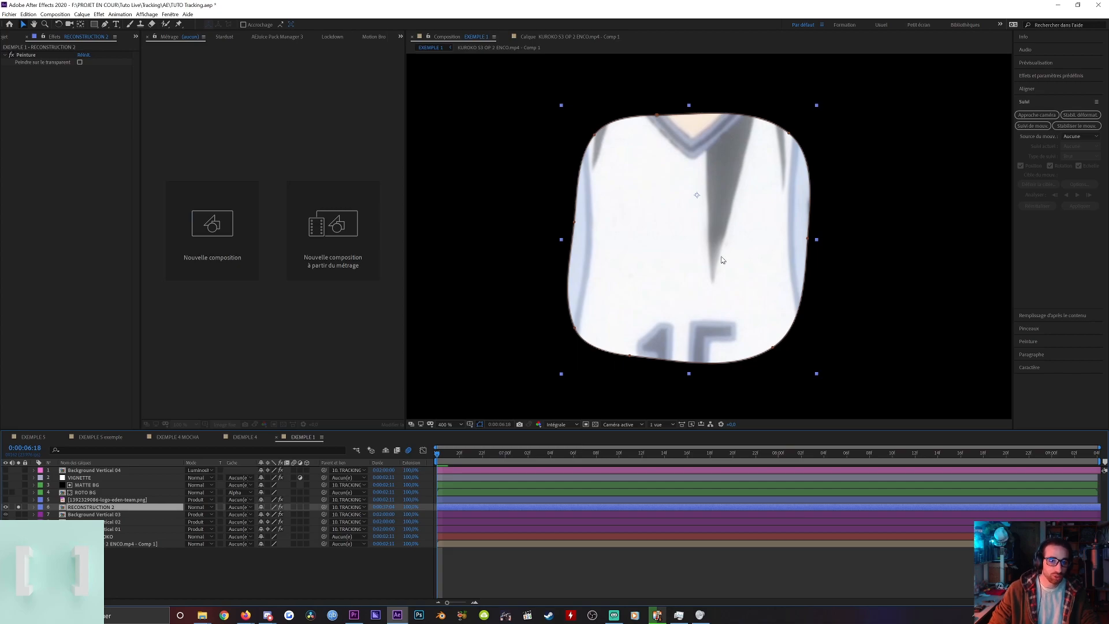
key(F2)
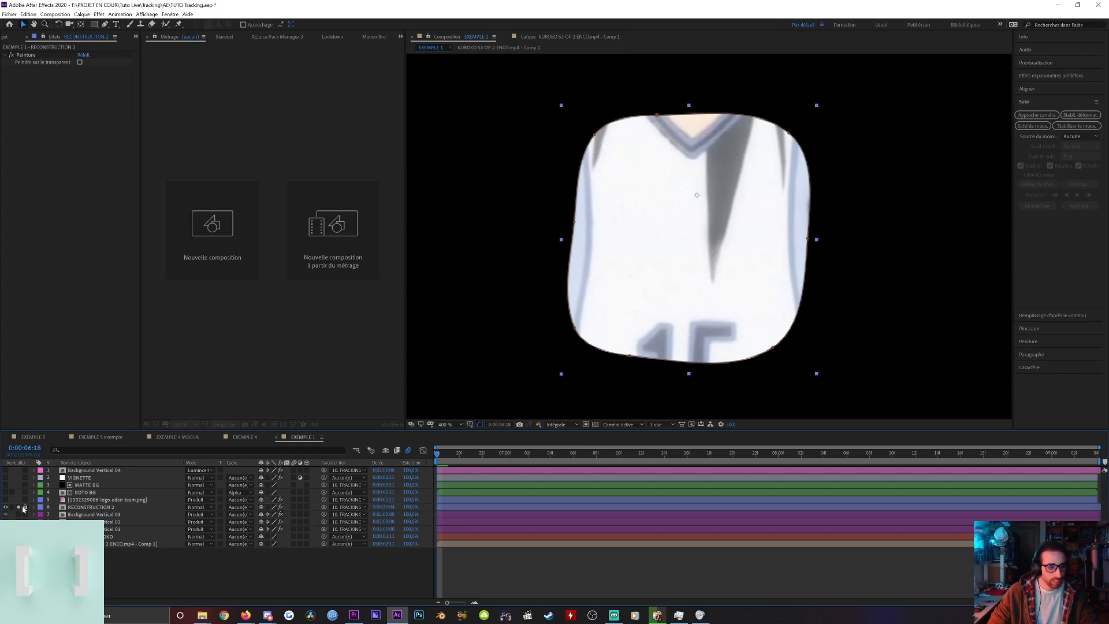
click(19, 507)
key(comma)
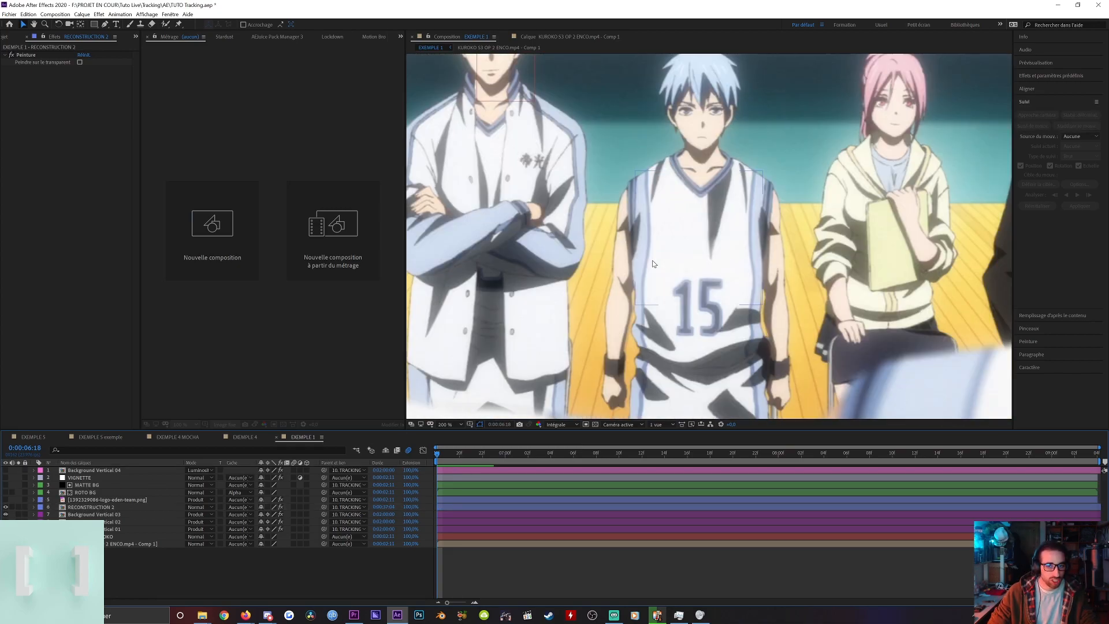
Play back EXEMPLE 1 from 0:00:07:00 with RECONSTRUCTION 2 selected to check that the patch follows the jersey.
drag(437, 455, 505, 454)
click(84, 507)
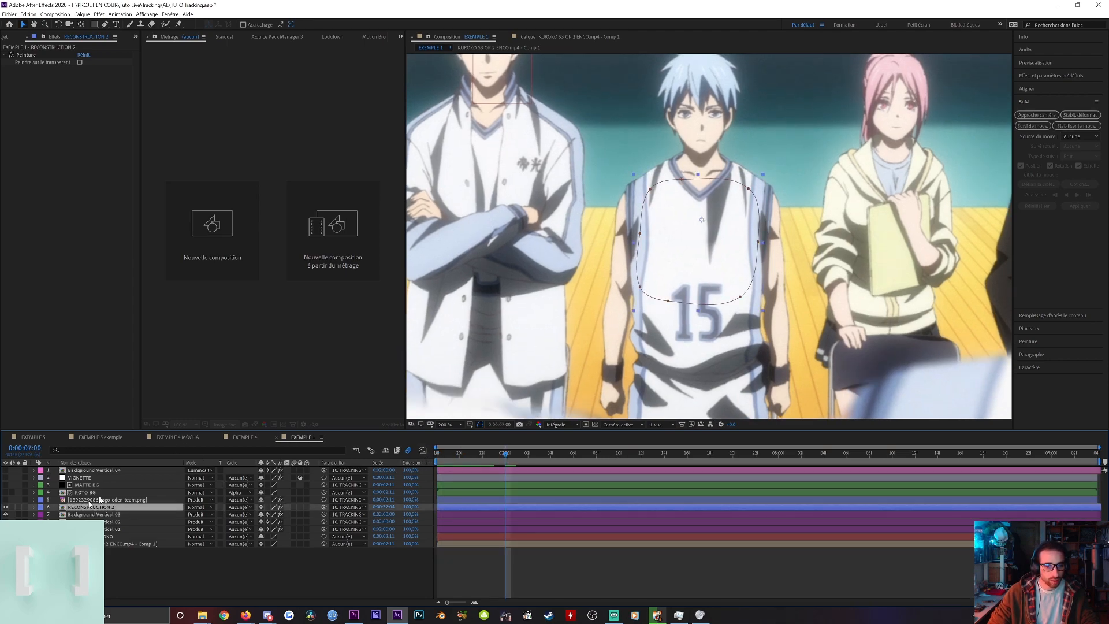
key(space)
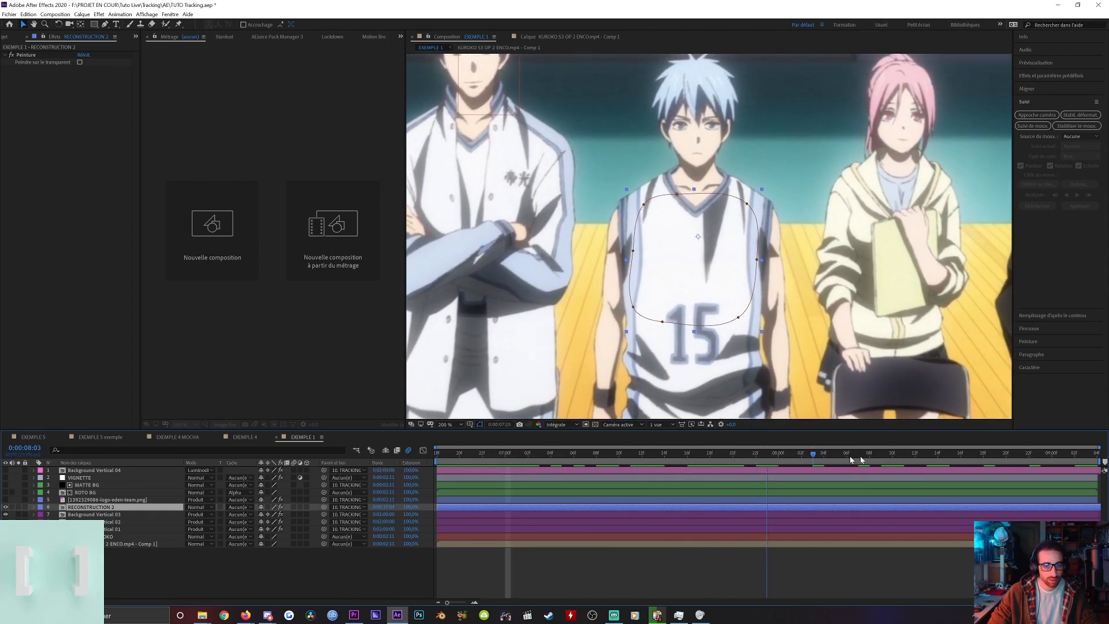
click(82, 501)
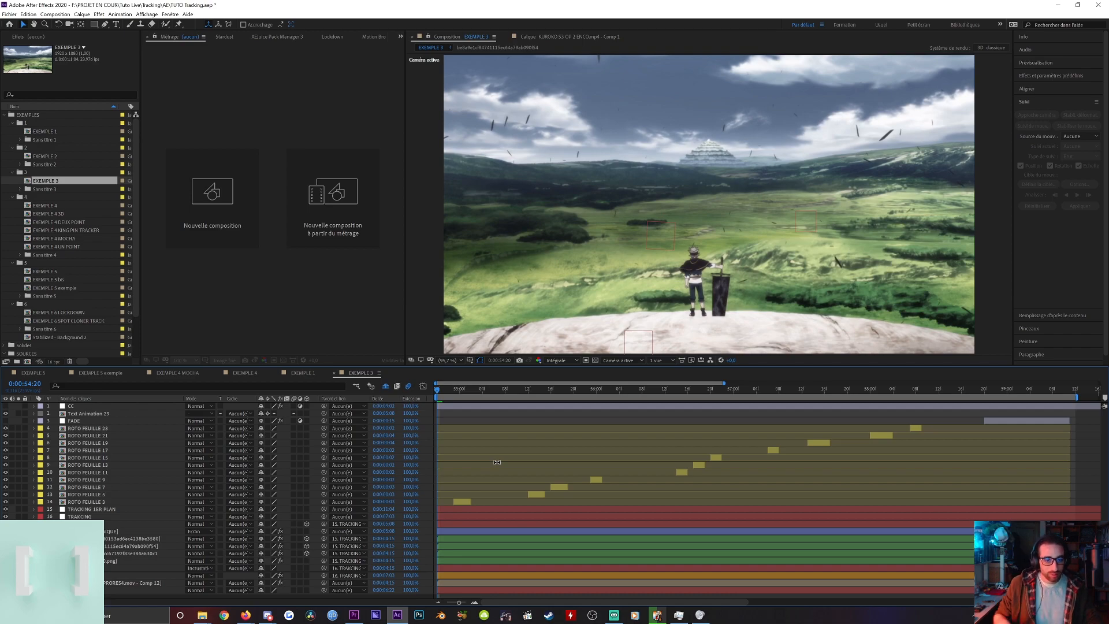
Play back and scrub through EXEMPLE 3 to view the landscape shot's camera movement.
key(space)
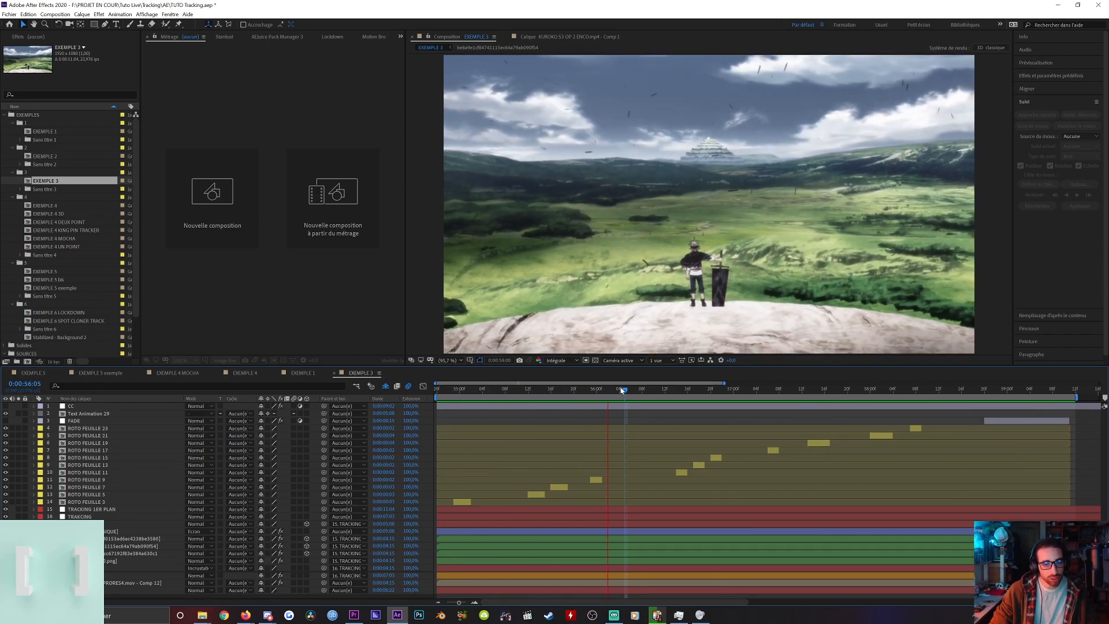
click(730, 390)
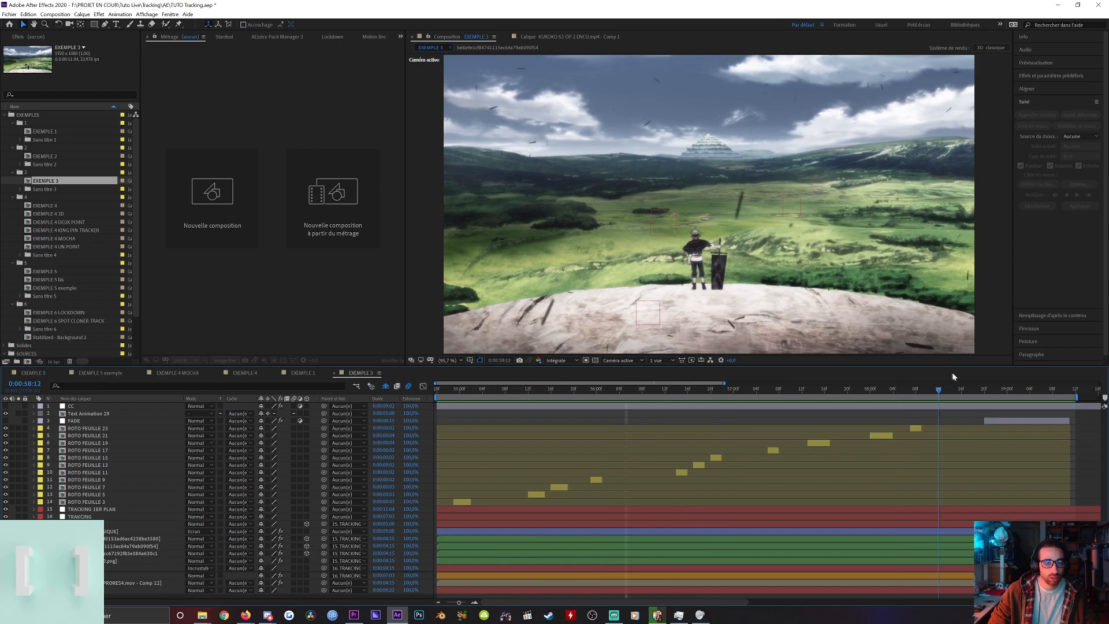
drag(714, 407, 695, 406)
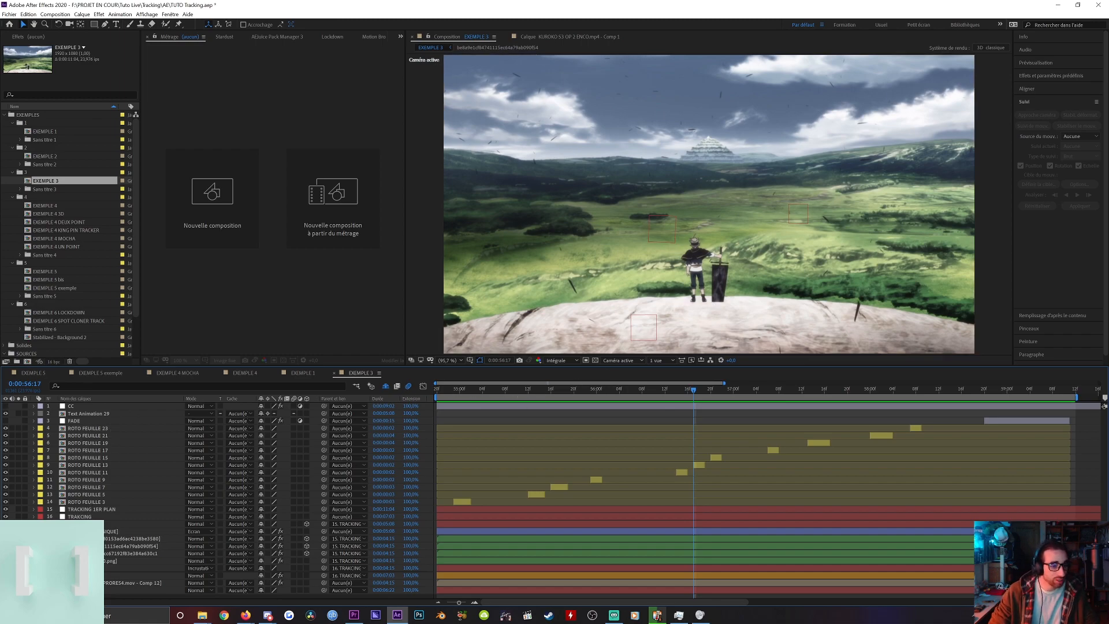
Select the background tracking nulls of EXEMPLE 3, including TRAKCING, and scrub to 0:00:56:22 to follow their motion.
click(798, 214)
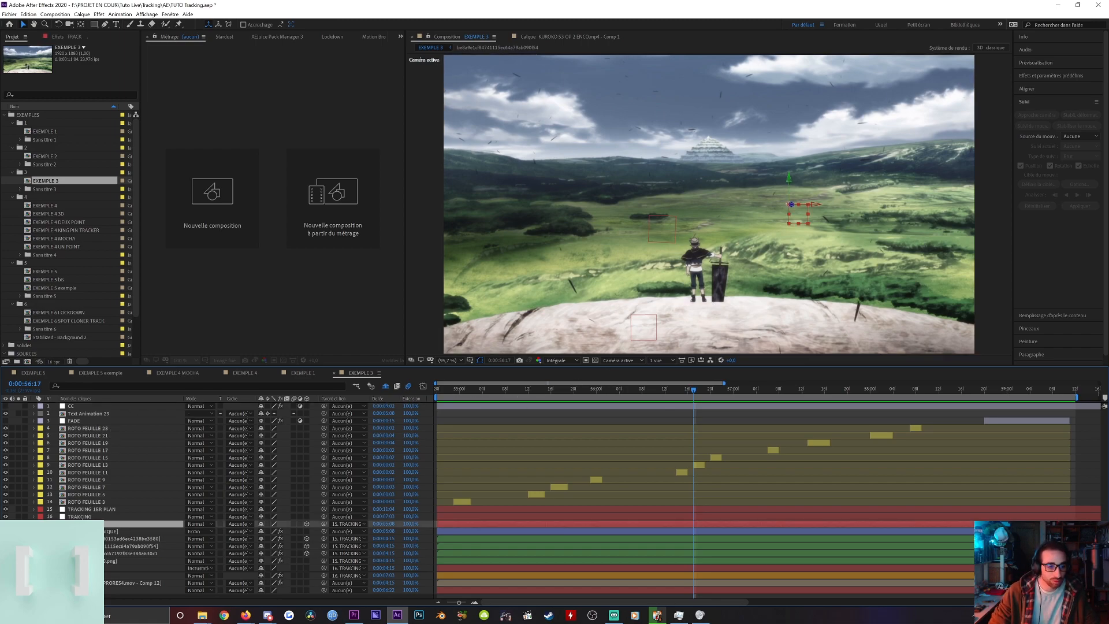
click(81, 517)
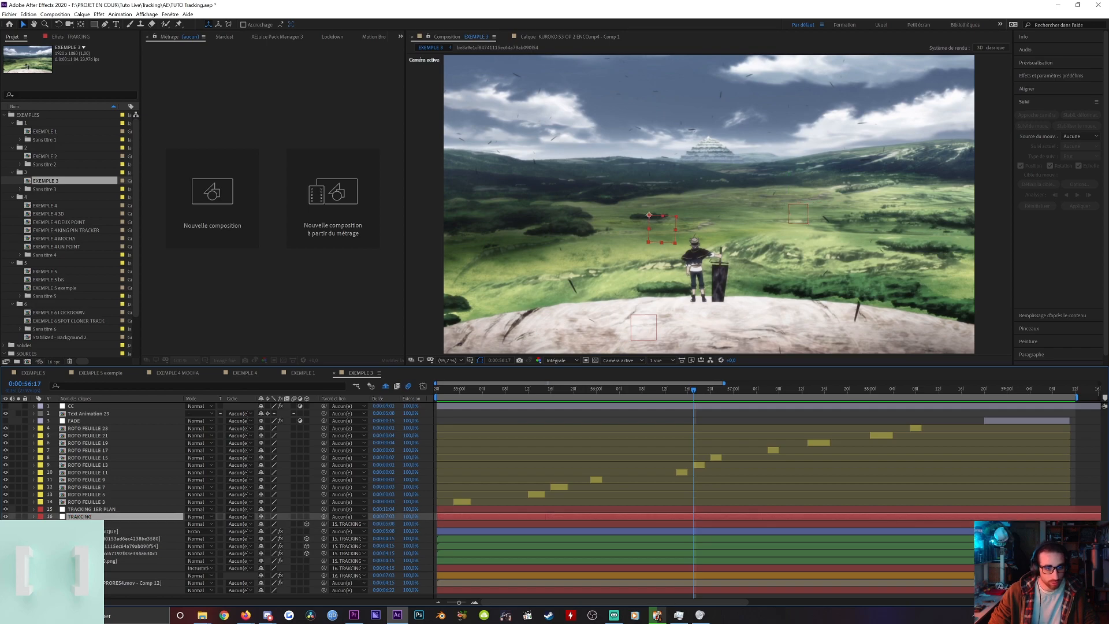
drag(615, 392, 721, 387)
Select the TRACKING 1ER PLAN null, and select the three 3D character layers parented to it.
click(97, 510)
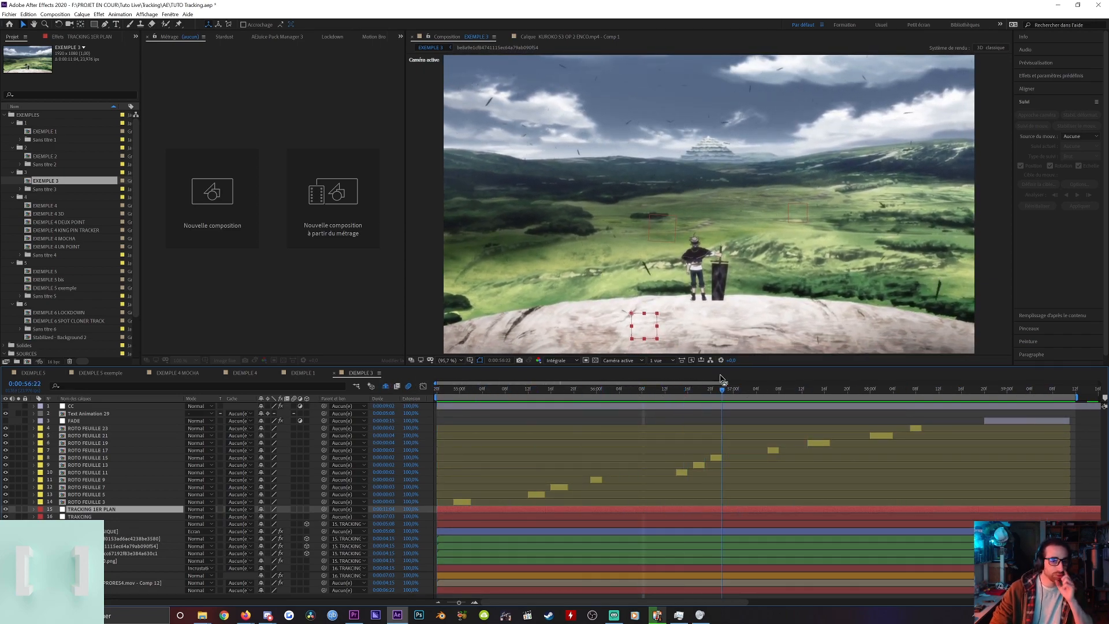
click(139, 539)
shift+click(139, 553)
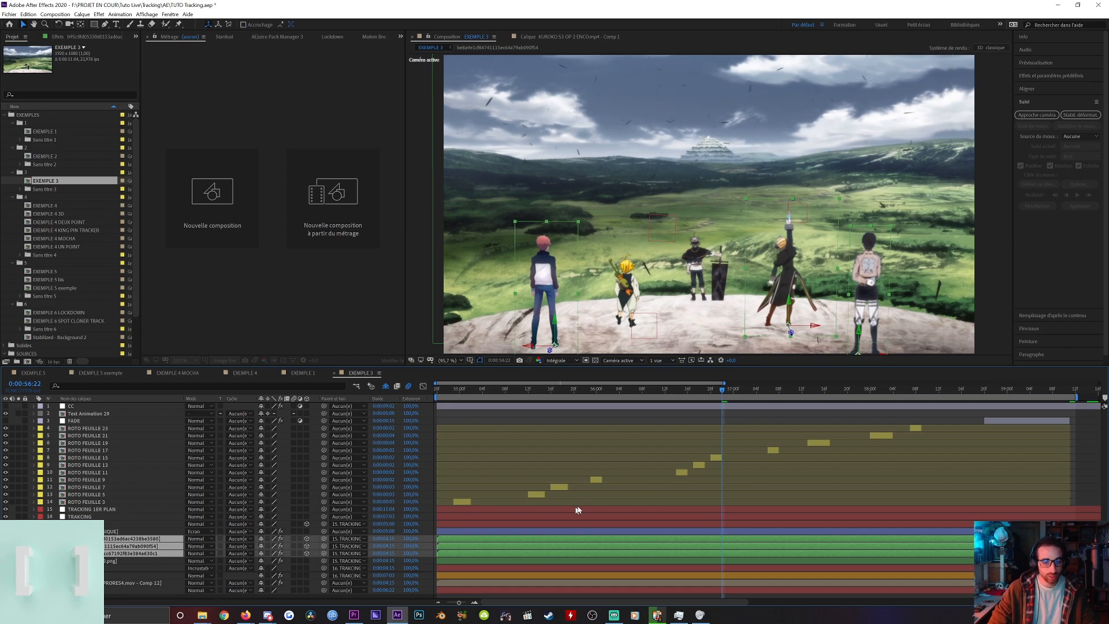
Add Comp_3_00000.png to the selected character layers, inspect their parent assignment, and scrub EXEMPLE 3 to follow the foreground motion.
ctrl+click(599, 560)
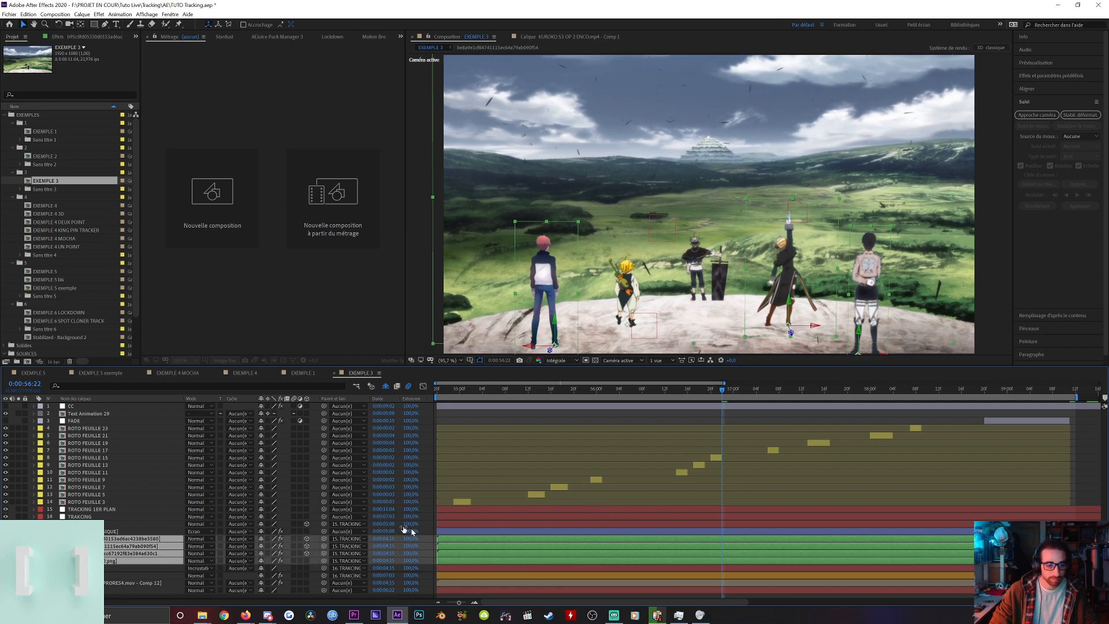
click(348, 539)
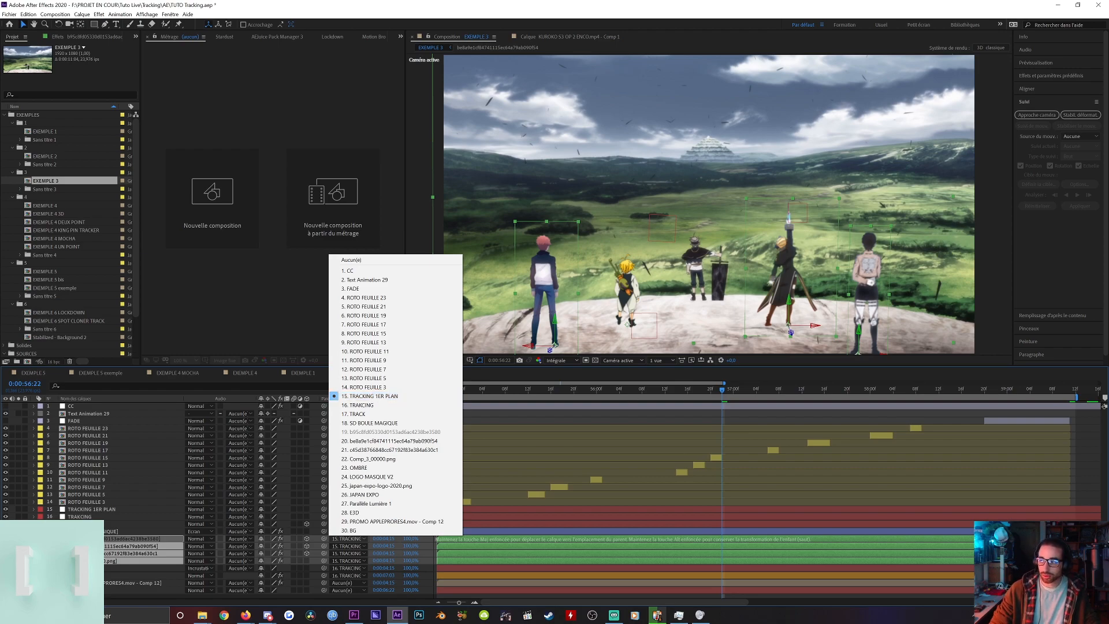
key(Escape)
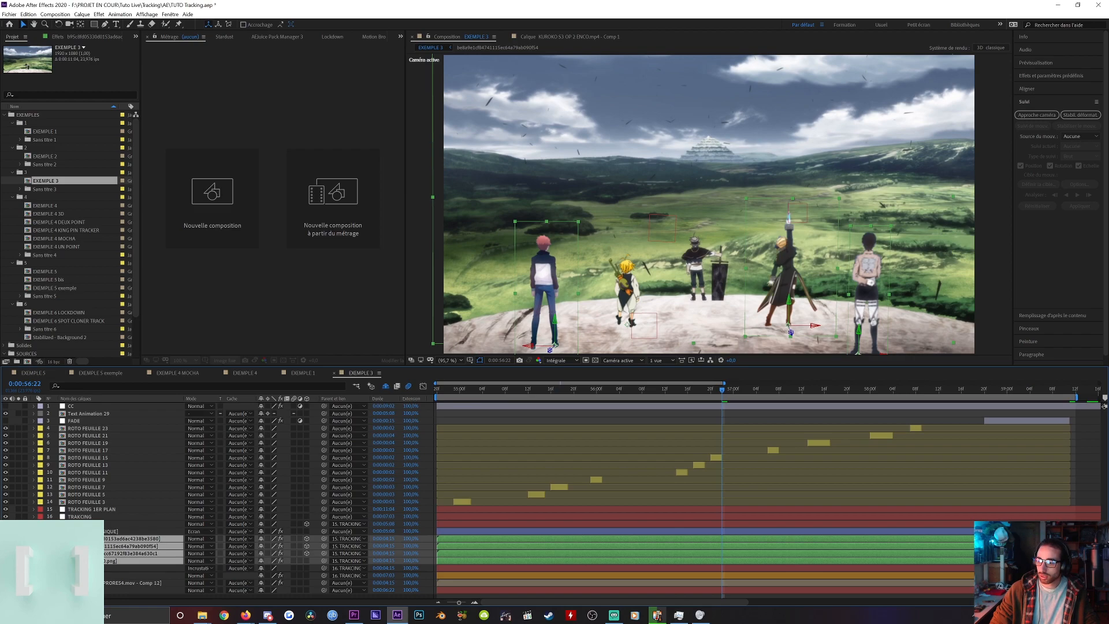
click(573, 389)
click(604, 391)
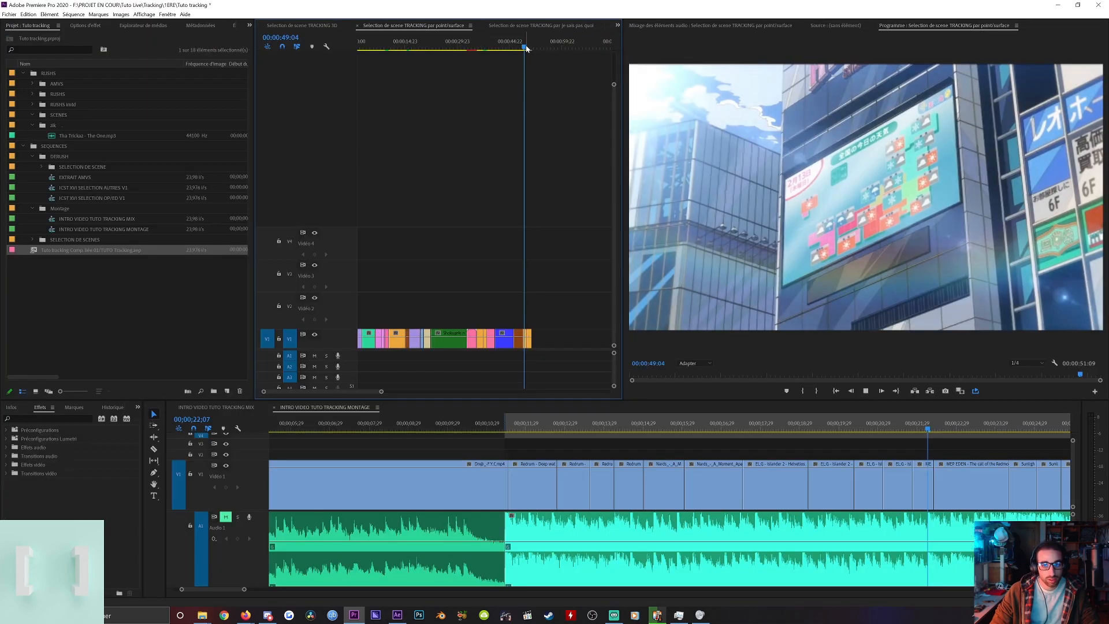
Switch to Premiere Pro and play and scrub the shot of the white-haired soldier in the TRACKING par point/surface sequence.
drag(524, 49, 518, 48)
key(space)
key(space)
key(space)
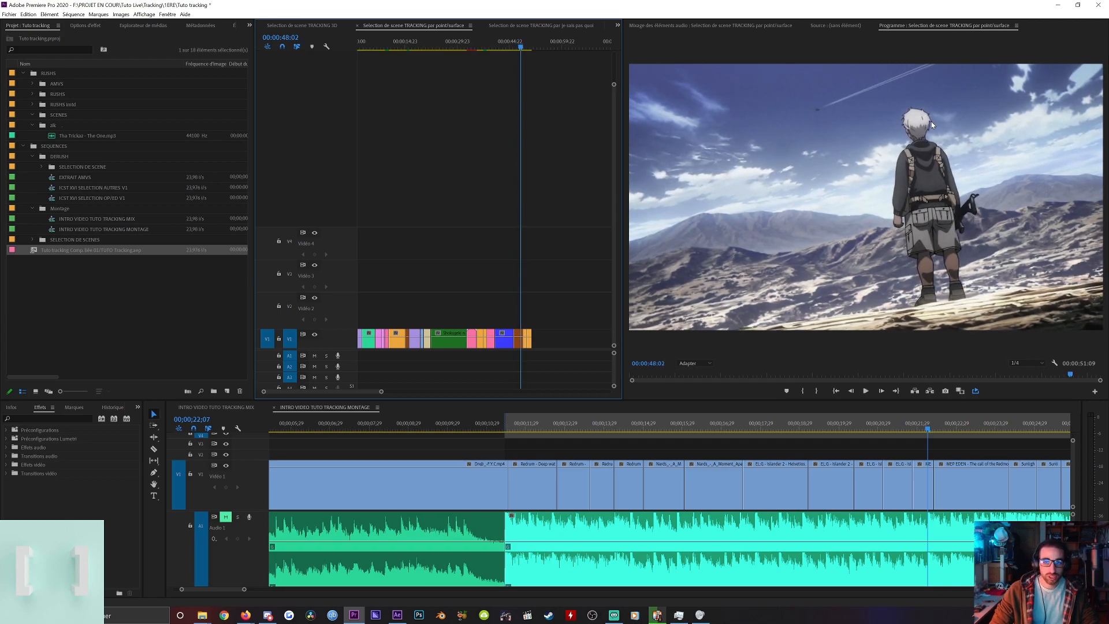
key(space)
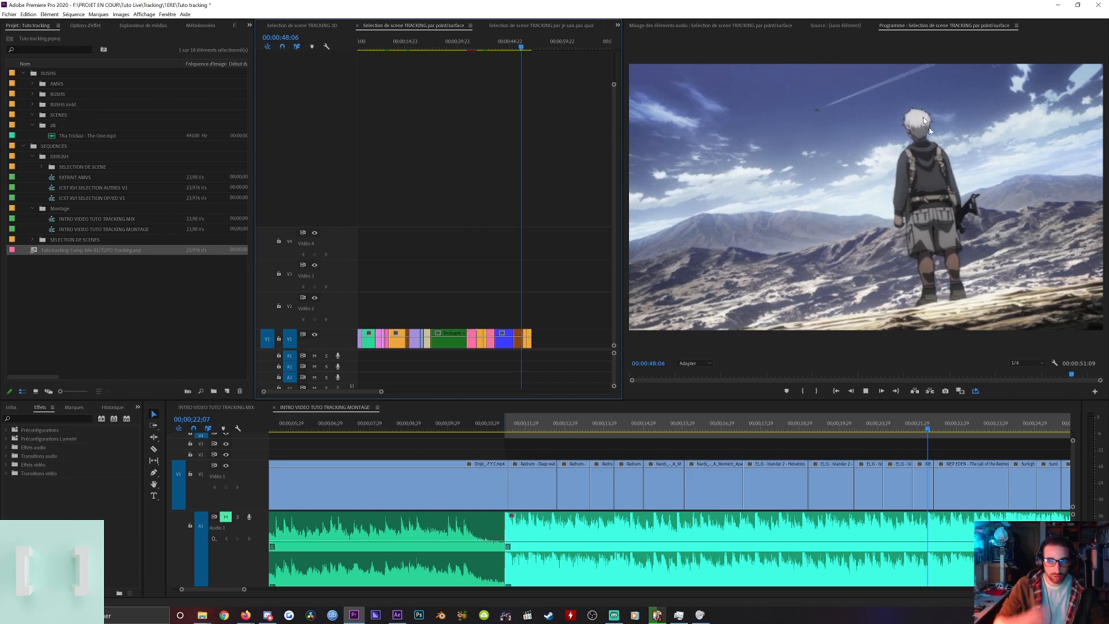
scroll(515, 279, up, 5)
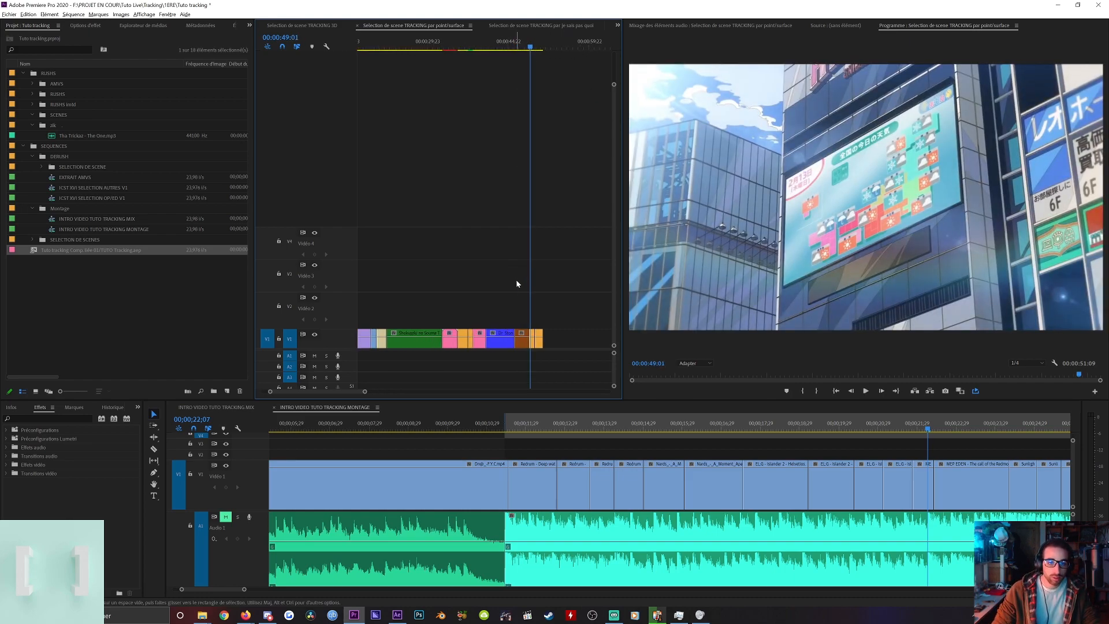
click(502, 46)
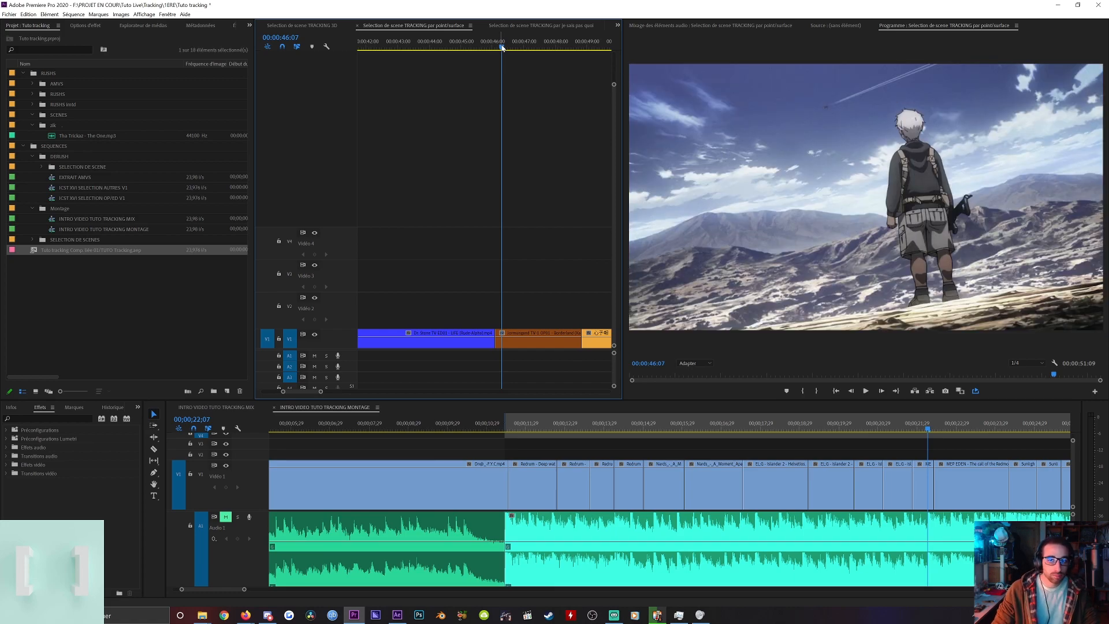
drag(502, 46, 528, 49)
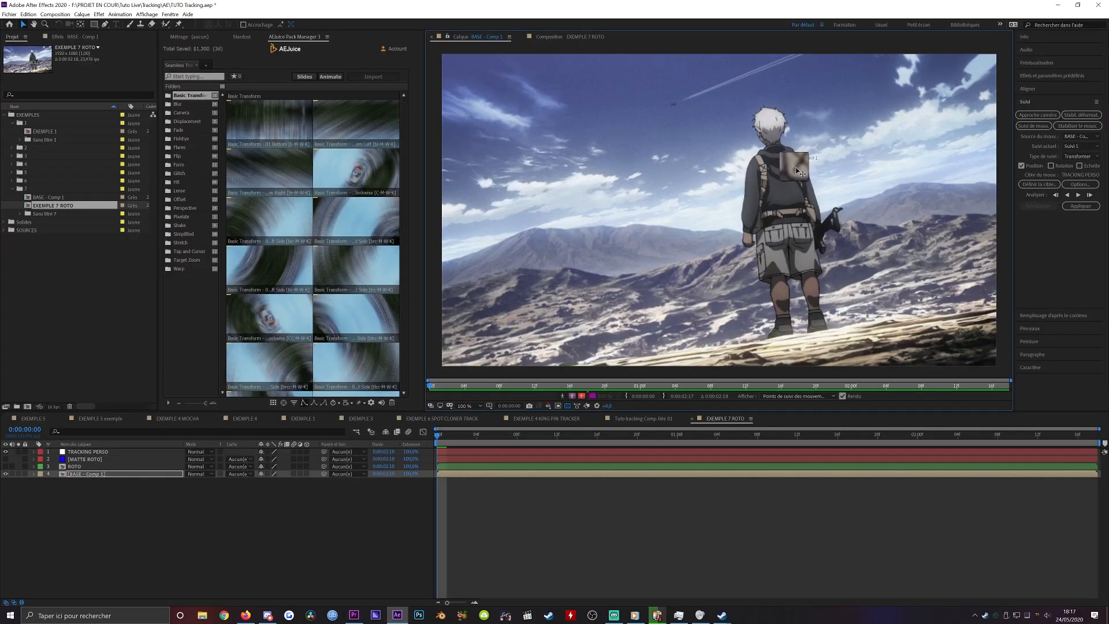
In After Effects, place the track point on the soldier's back, set TRACKING PERSO as the motion target, and analyze forward.
drag(797, 171, 797, 169)
key(ctrl+s)
click(1038, 183)
click(649, 241)
click(640, 252)
click(640, 279)
click(1078, 195)
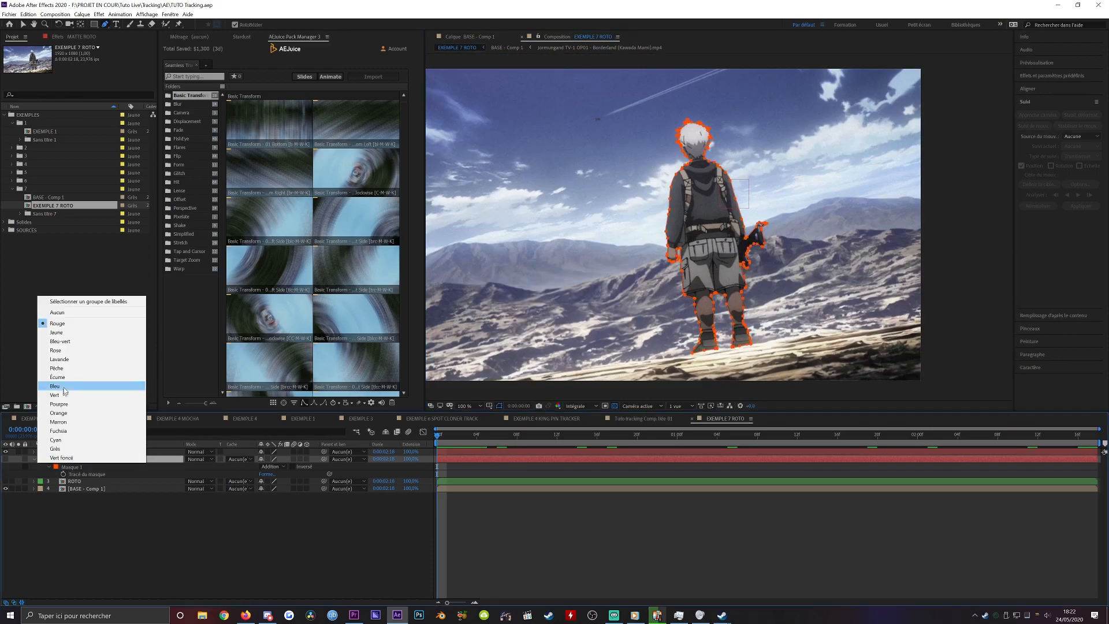
Set the ROTO layer's track matte to the alpha of the MATTE ROTO layer.
click(240, 481)
click(250, 501)
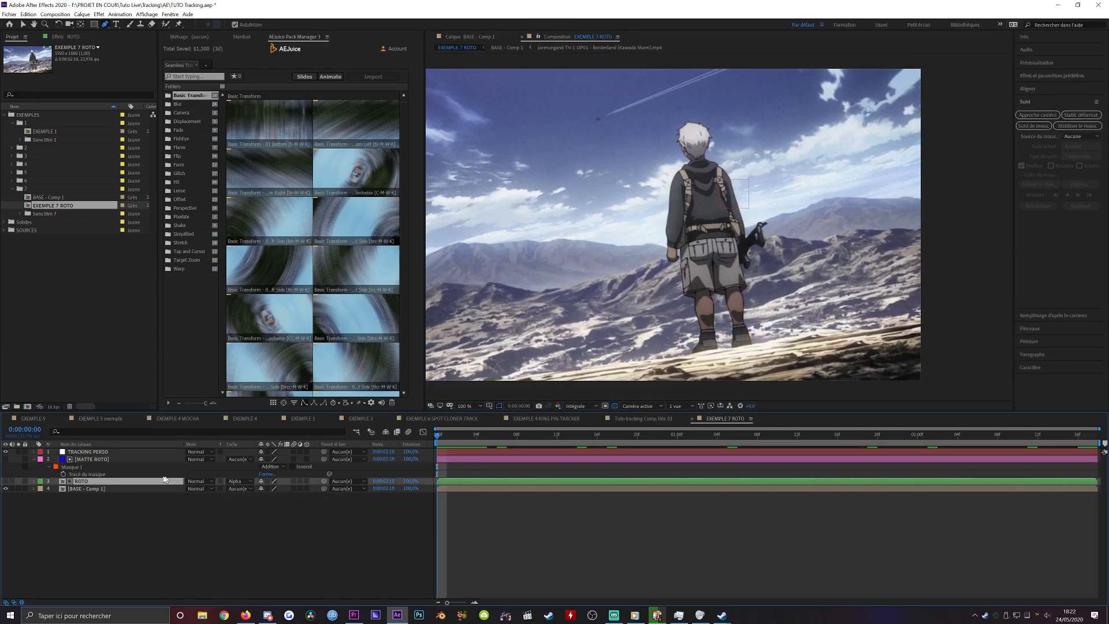
Apply the Colorama effect to the BASE - Comp 1 layer and turn on the ROTO layer's visibility.
click(154, 488)
key(ctrl+space)
text(col)
click(129, 501)
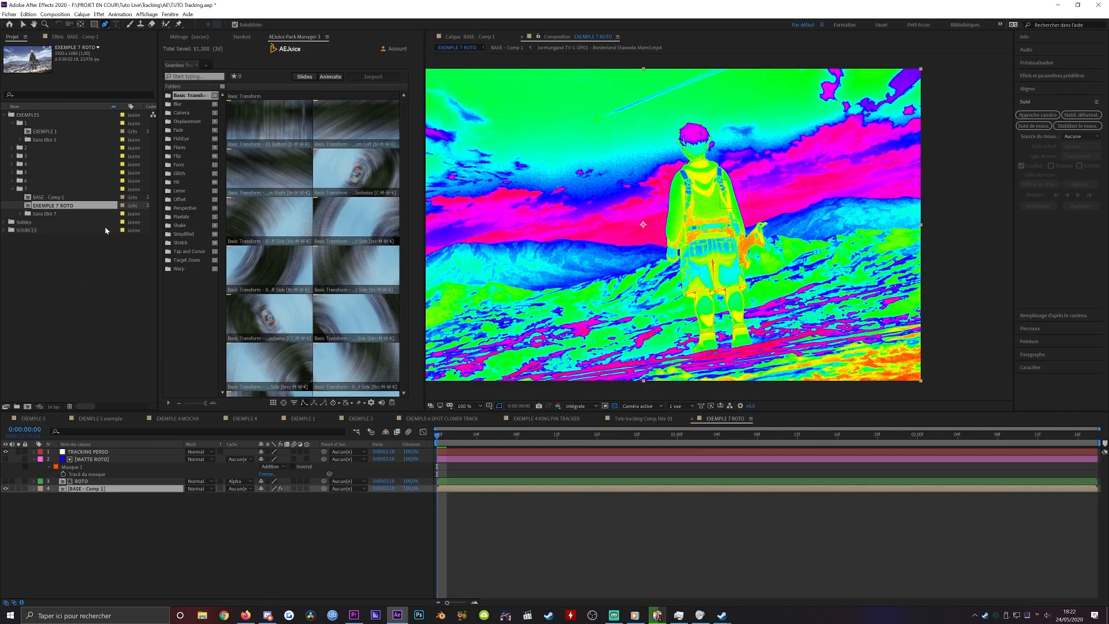
click(6, 480)
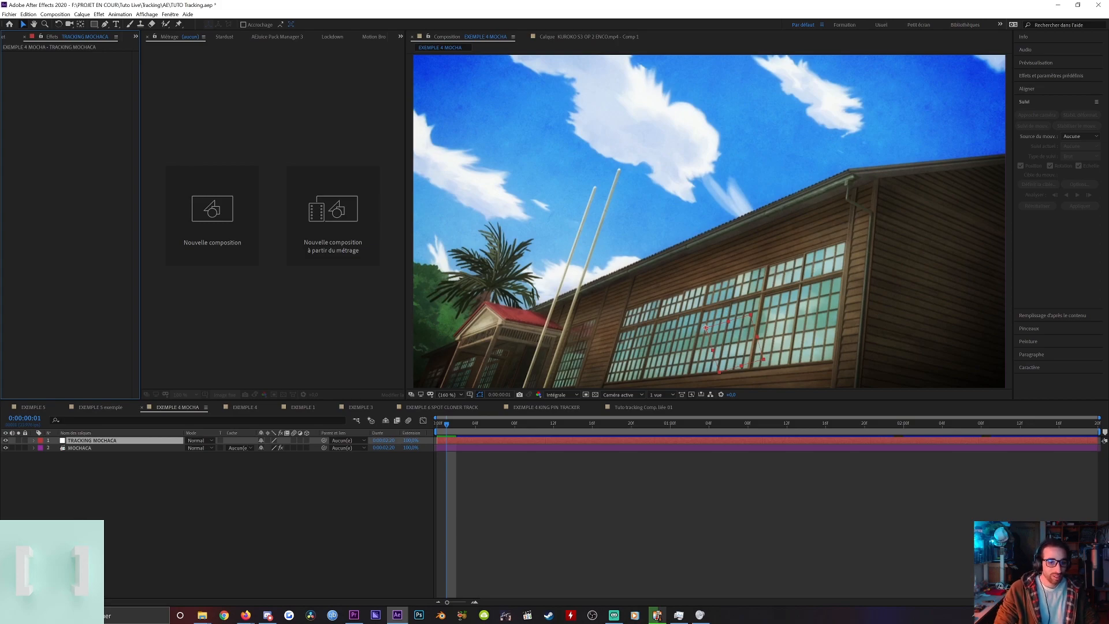
Select the MOCHACA layer in EXEMPLE 4 MOCHA to view its Mocha AE tracking data.
click(522, 223)
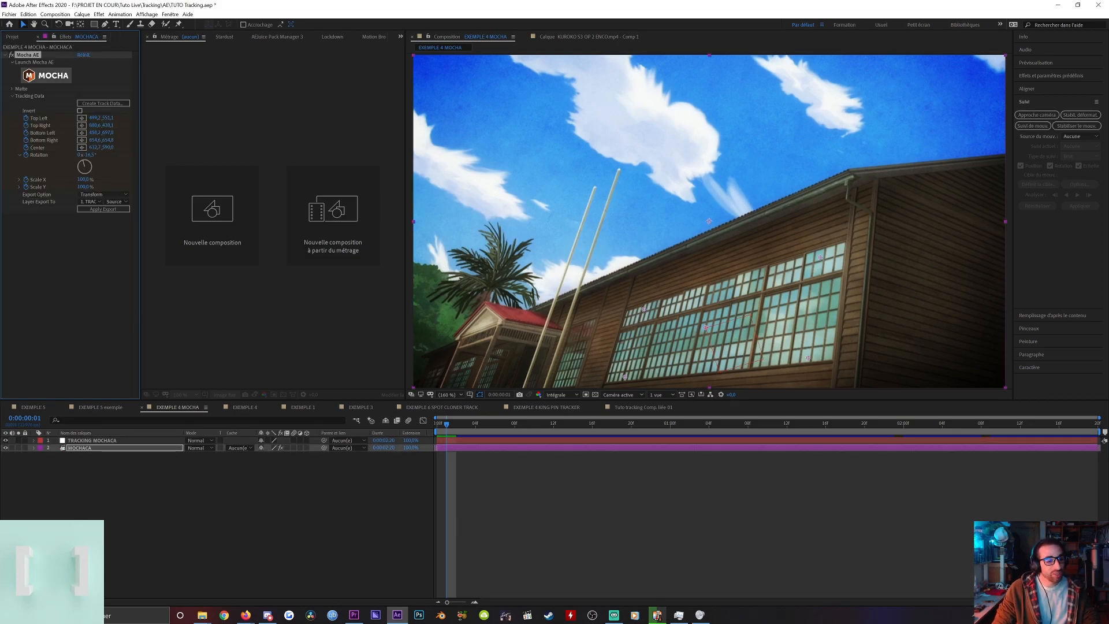